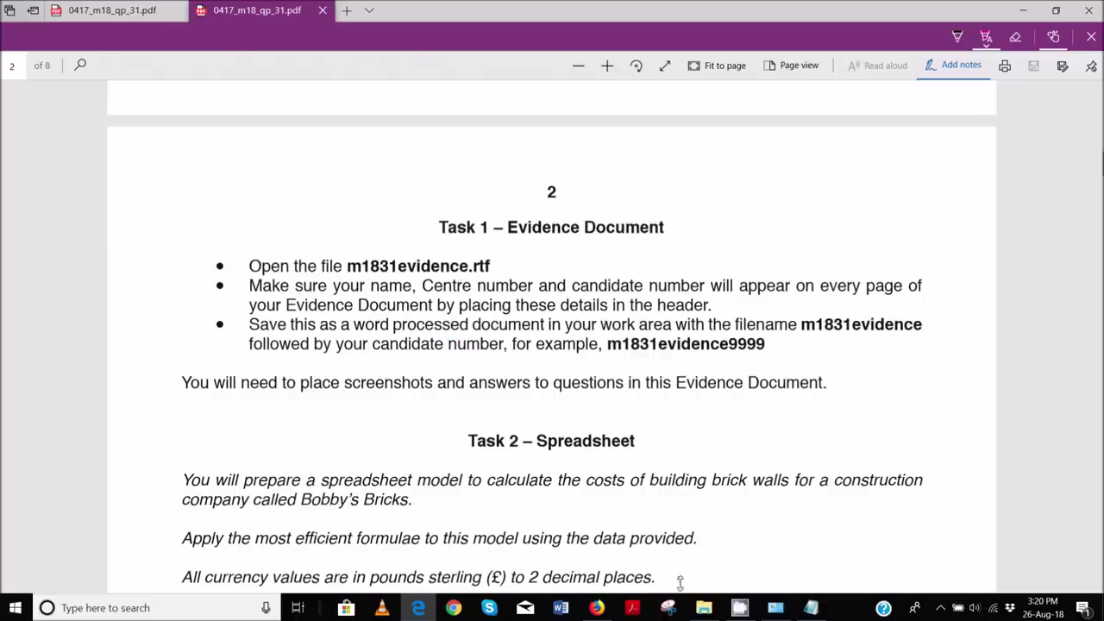
- Open m1831evidence.rtf from the Worked Files folder in Word
left_click(704, 608)
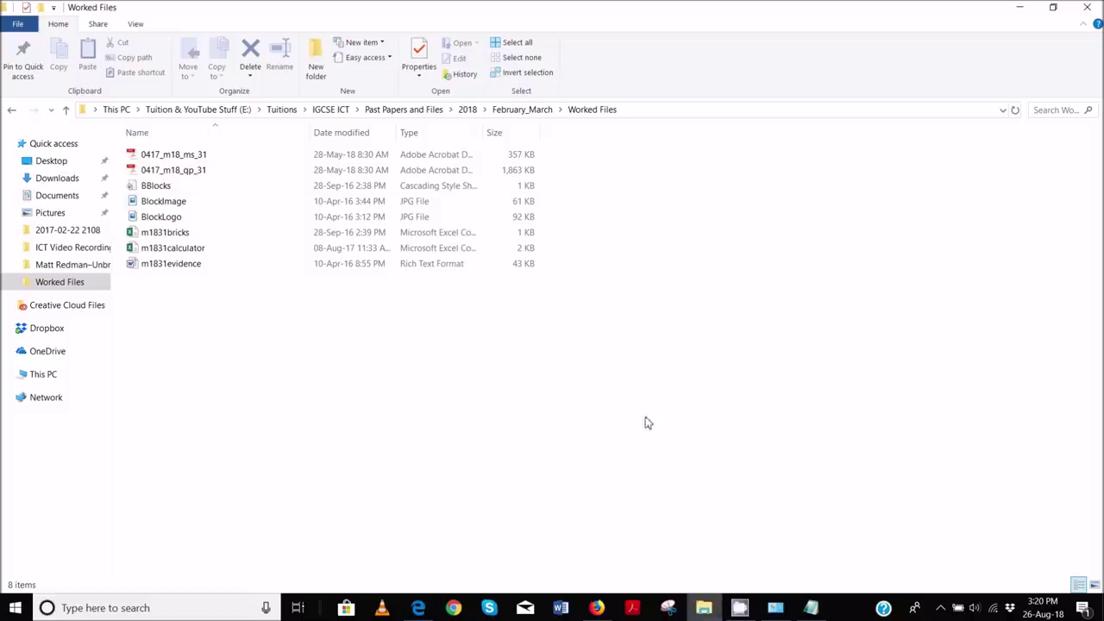
left_click(179, 265)
double_click(180, 266)
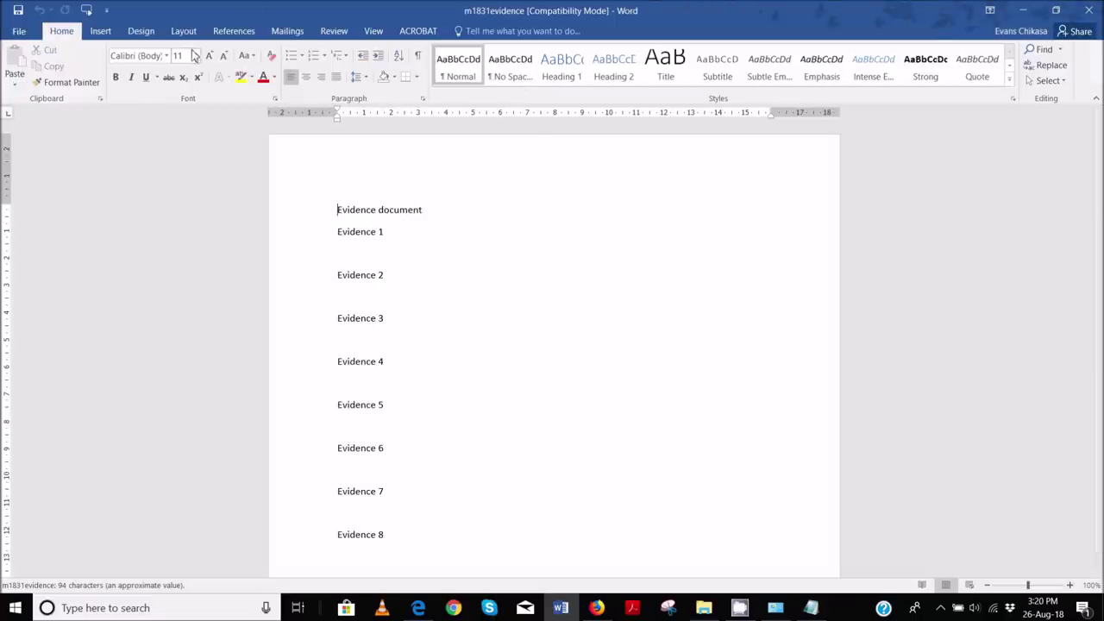
- Add a Blank (Three Columns) header to the evidence document
left_click(104, 32)
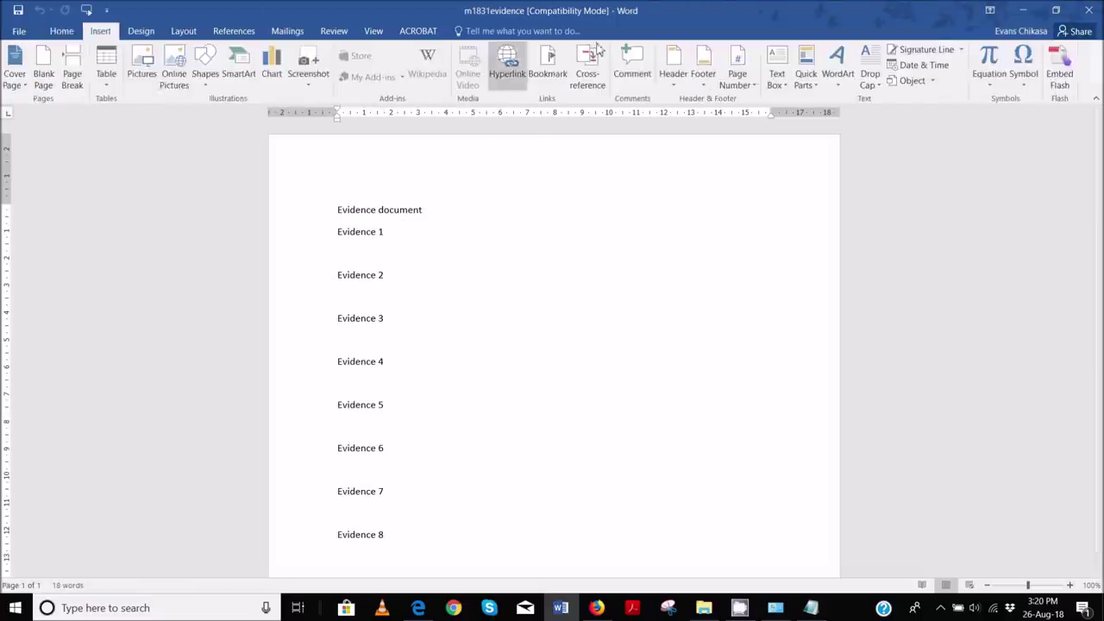
left_click(704, 83)
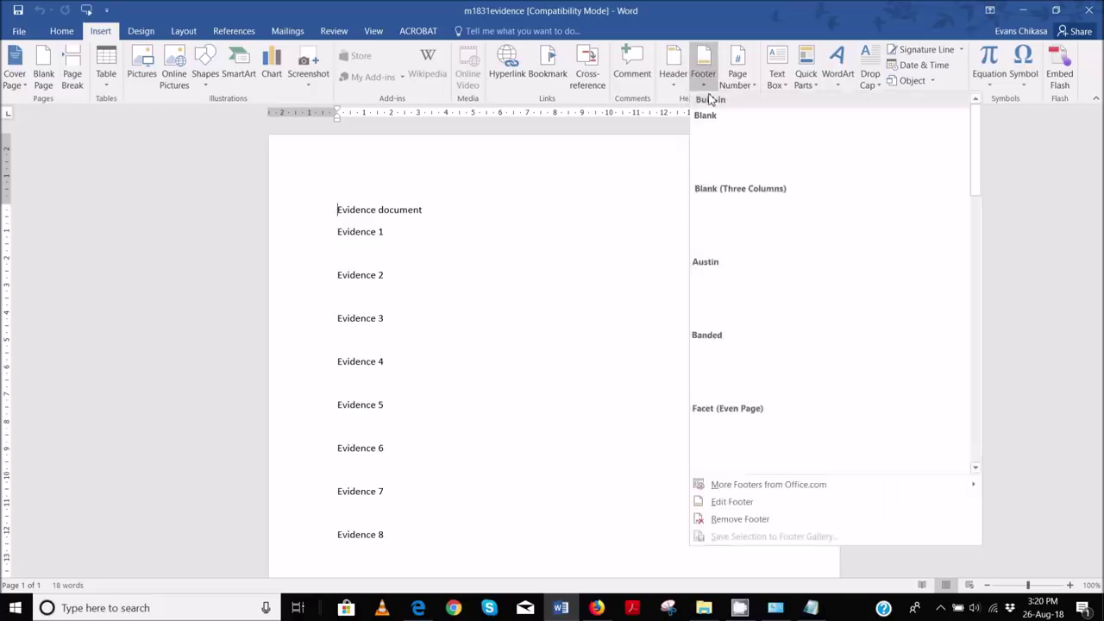
left_click(673, 73)
left_click(722, 223)
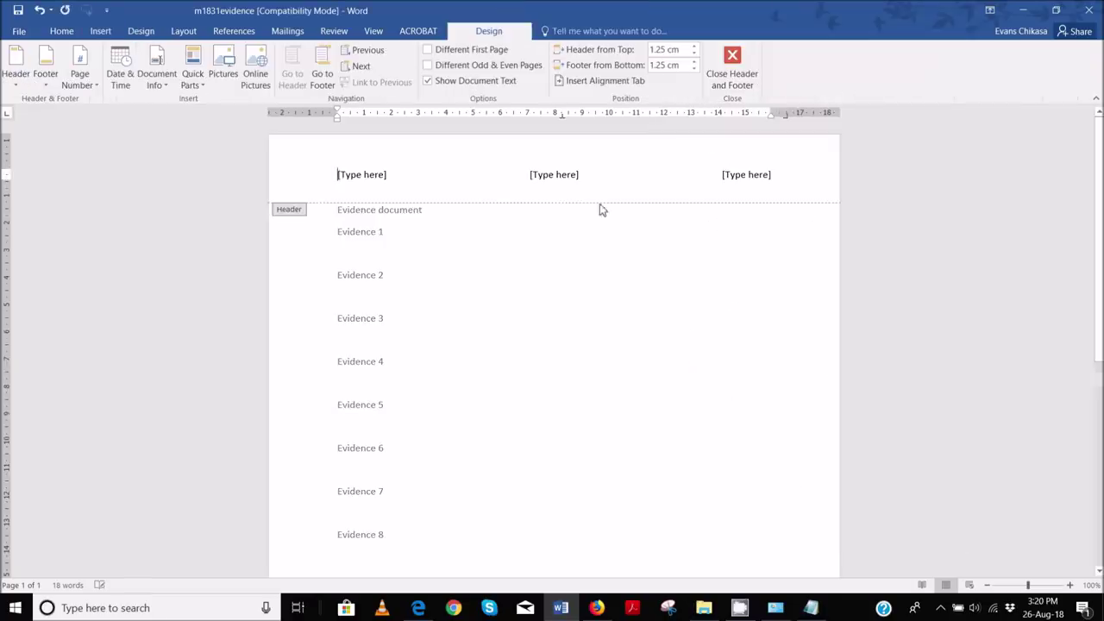
- Fill the three header placeholders with the candidate's name, centre number and candidate number
left_click(374, 175)
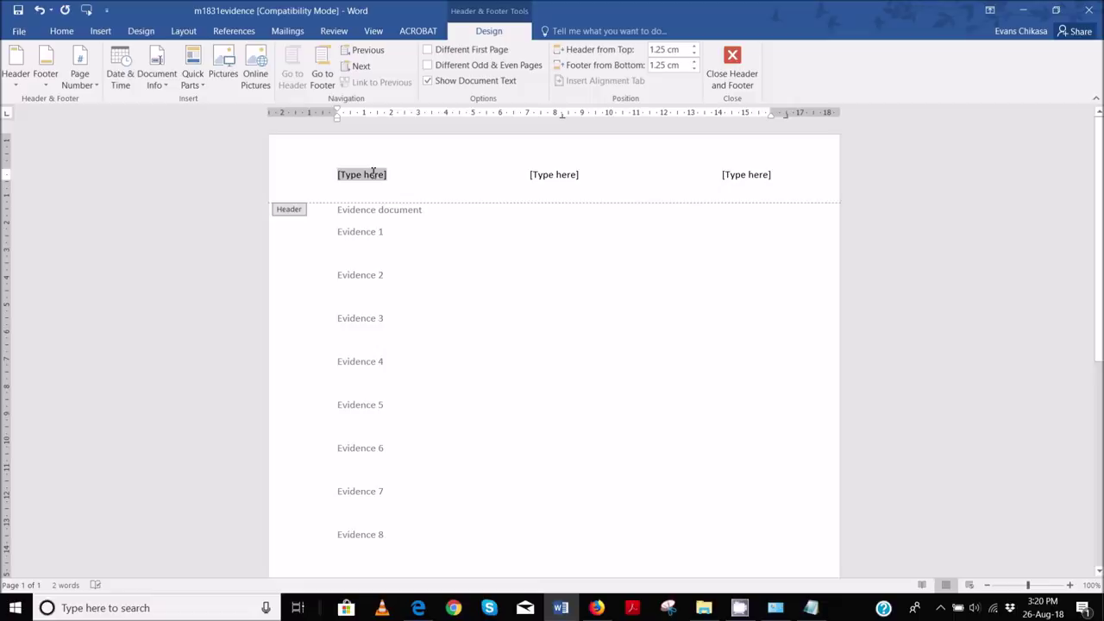
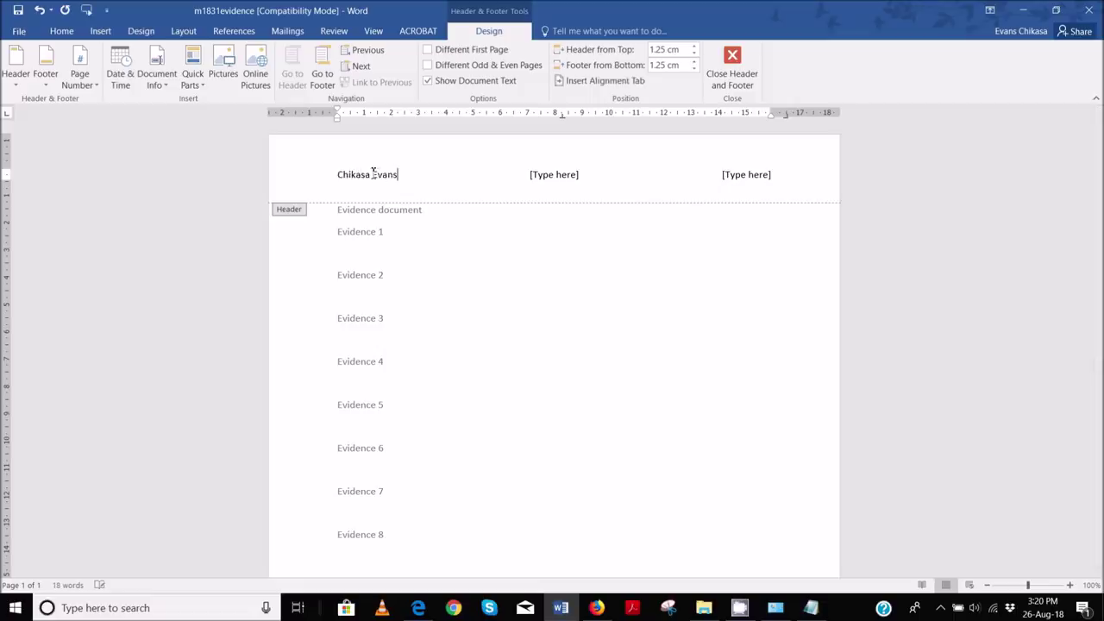
left_click(551, 175)
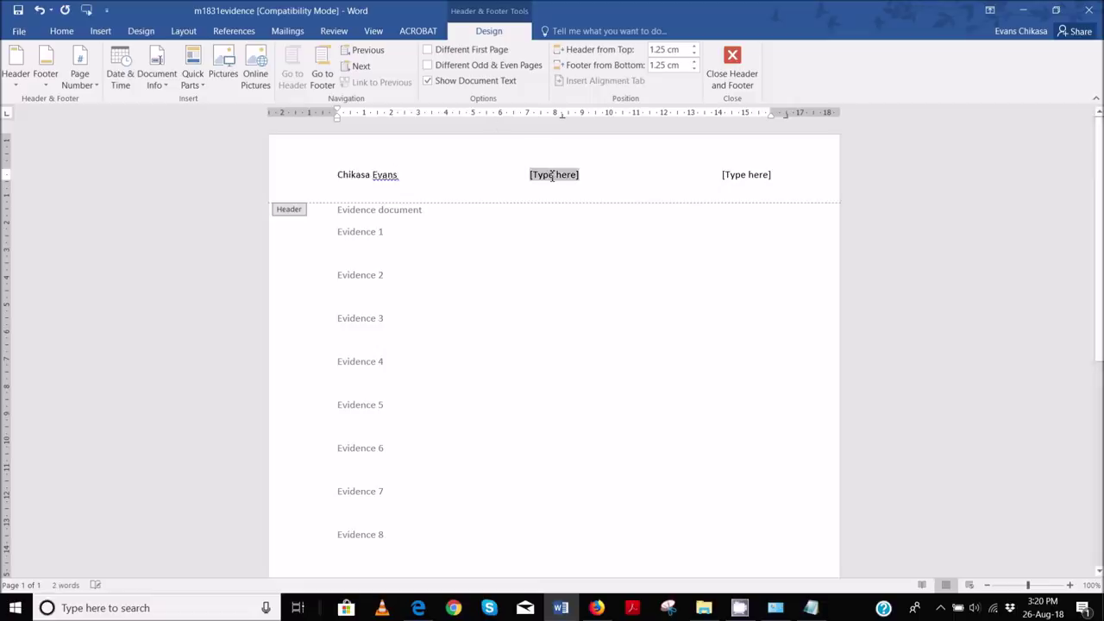
type("ZM556")
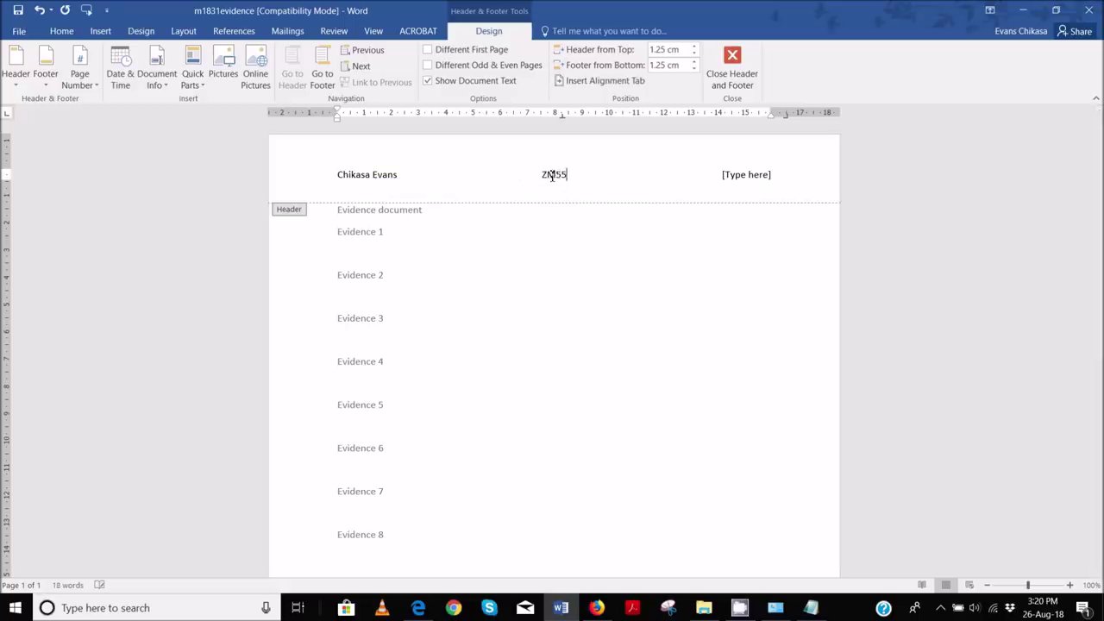
left_click(755, 177)
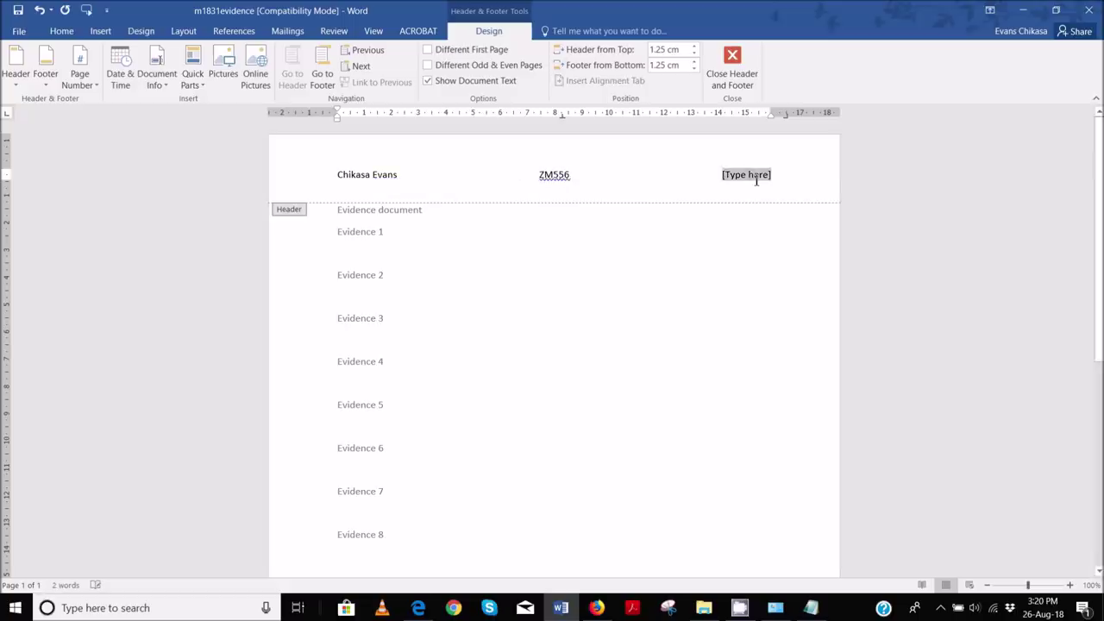
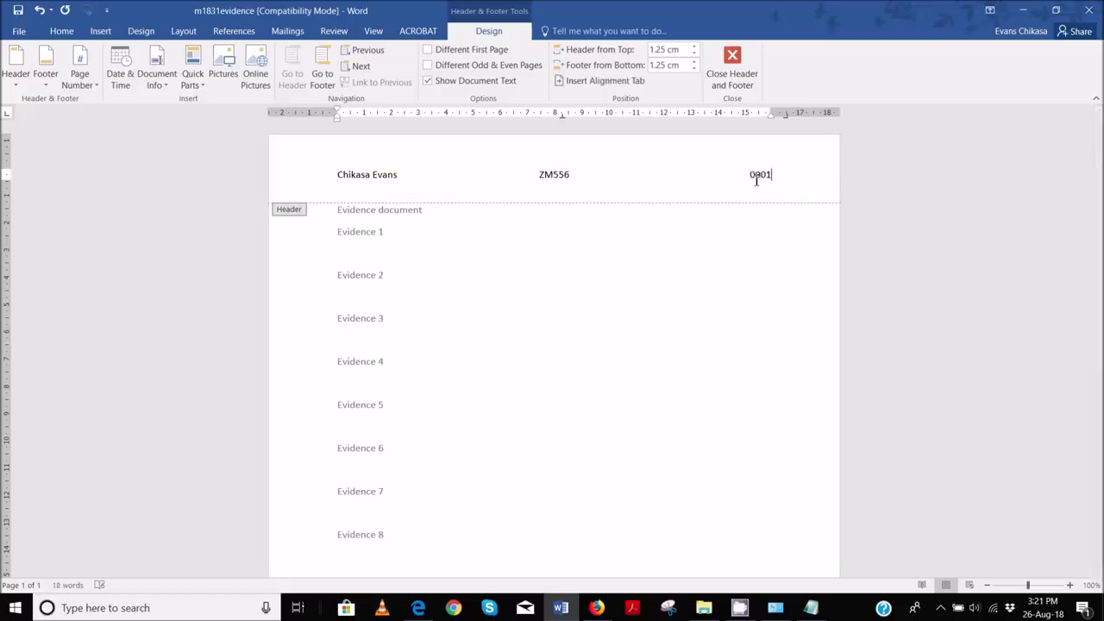
- Adjust the header's left and right indents and close the header
left_click_drag(776, 121, 774, 123)
left_click_drag(339, 125, 339, 125)
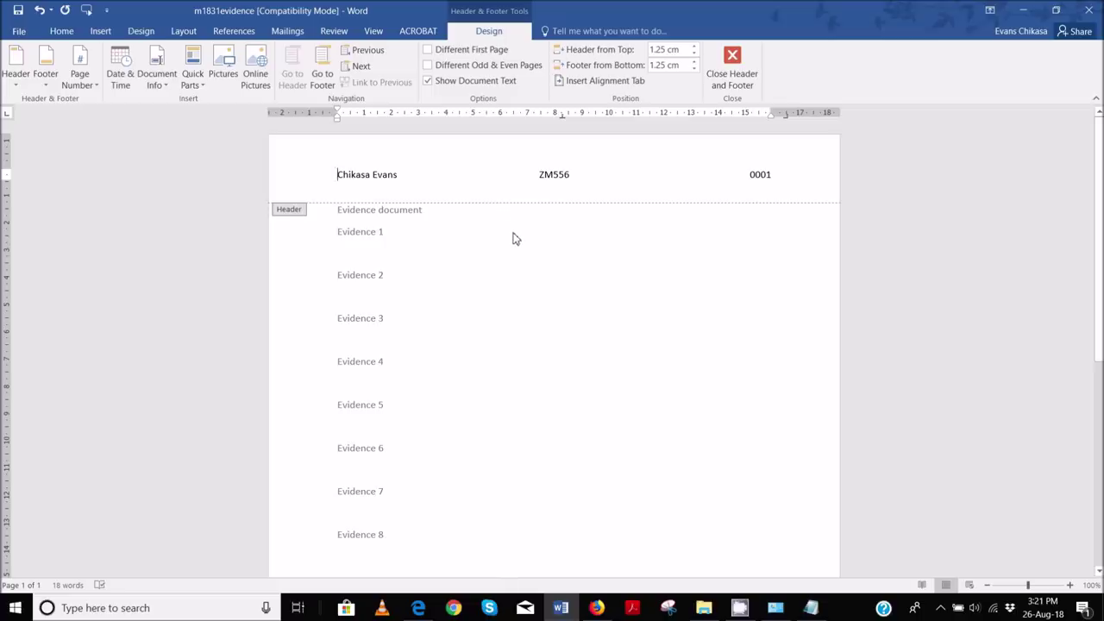
left_click(733, 75)
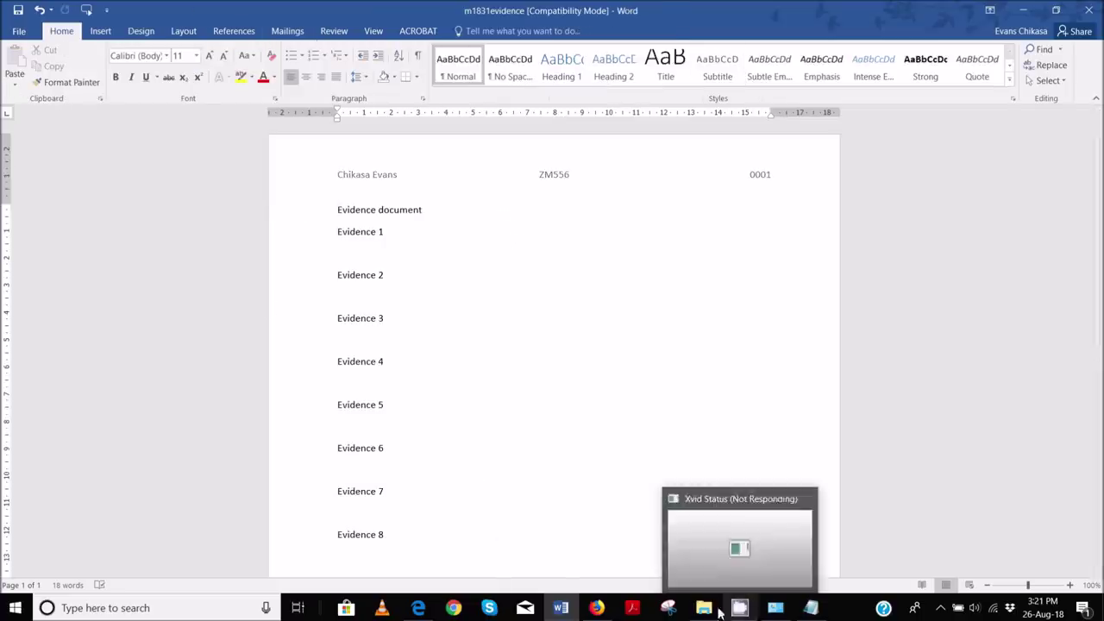
- In the task PDF, highlight the first two Task 1 bullets, 'word processed document' and 'm1831evidence9999' in pink
mouse_move(418, 608)
left_click(434, 565)
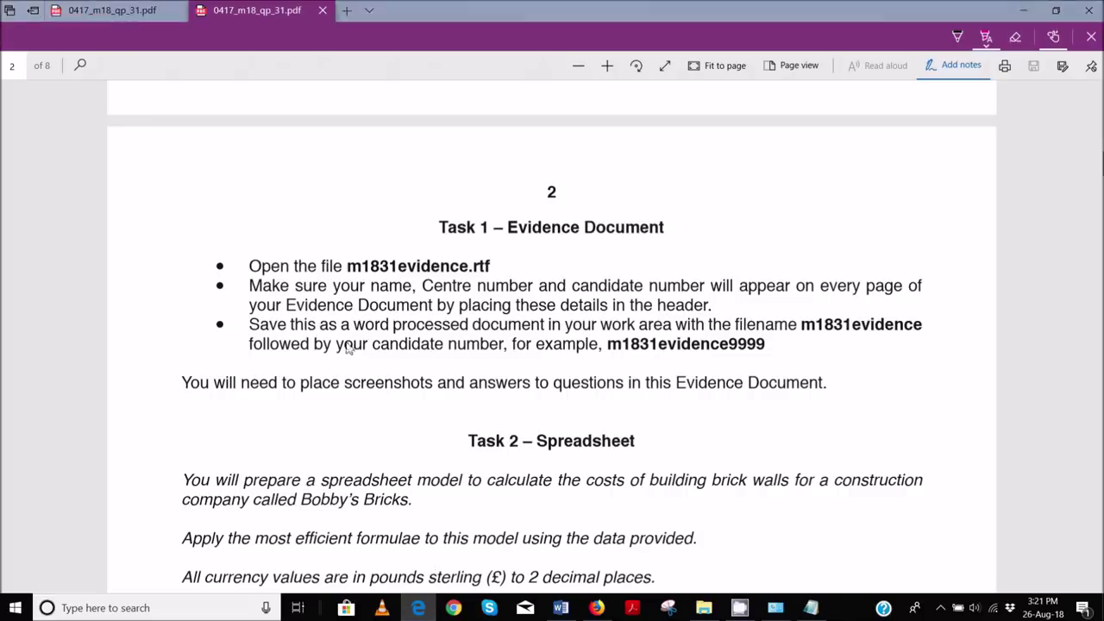
mouse_move(250, 276)
left_mouse_down()
mouse_move(708, 307)
mouse_move(676, 313)
left_mouse_up()
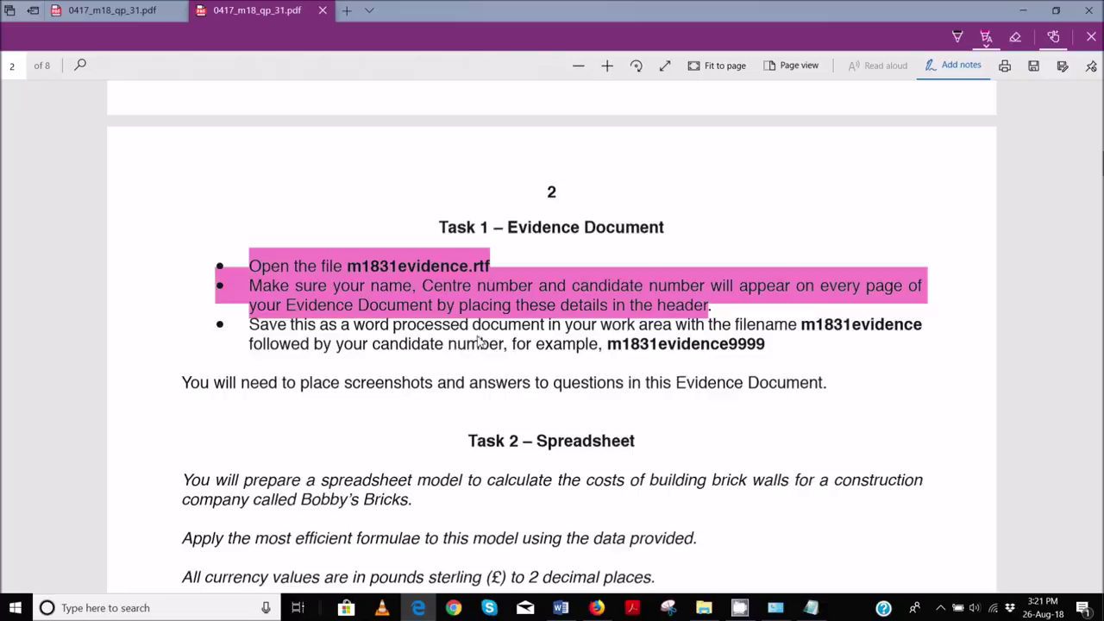
left_click_drag(353, 335, 549, 329)
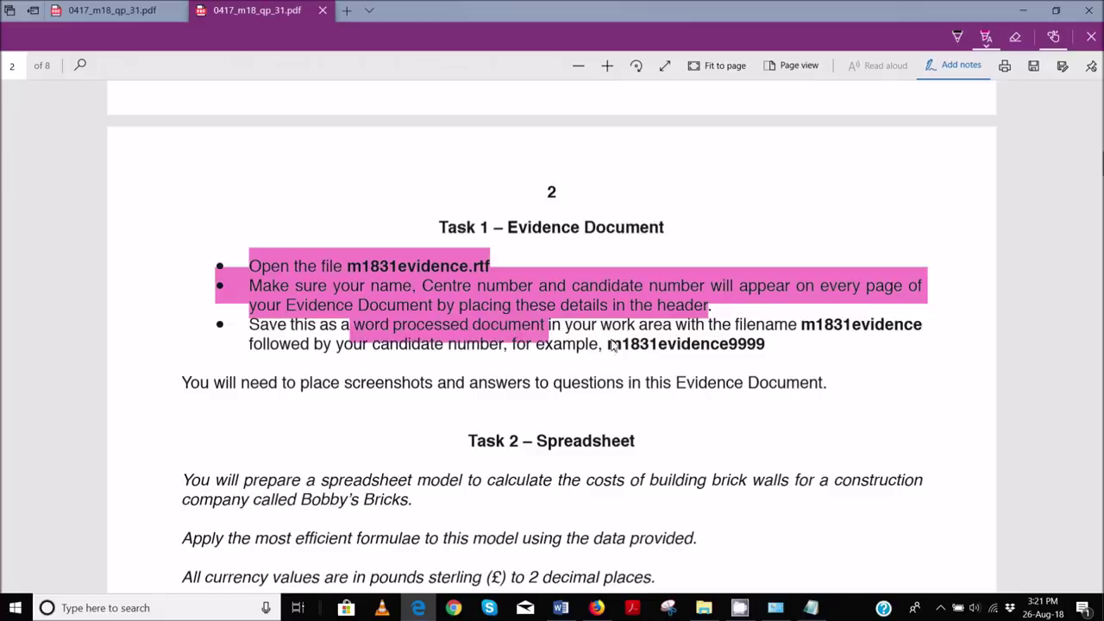
left_click_drag(610, 352, 765, 348)
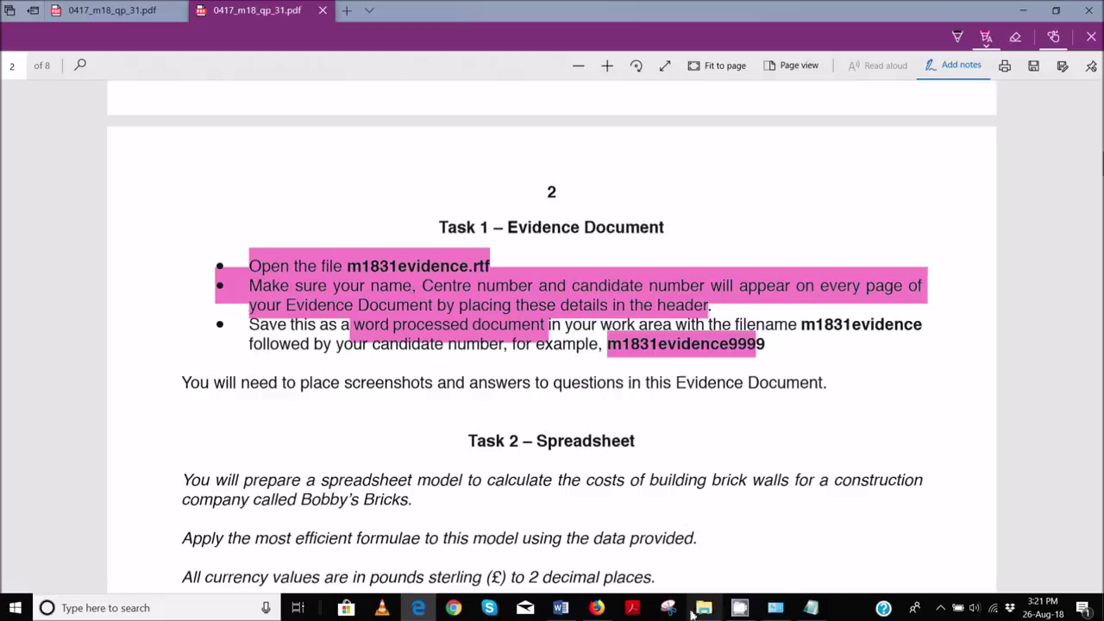
mouse_move(561, 607)
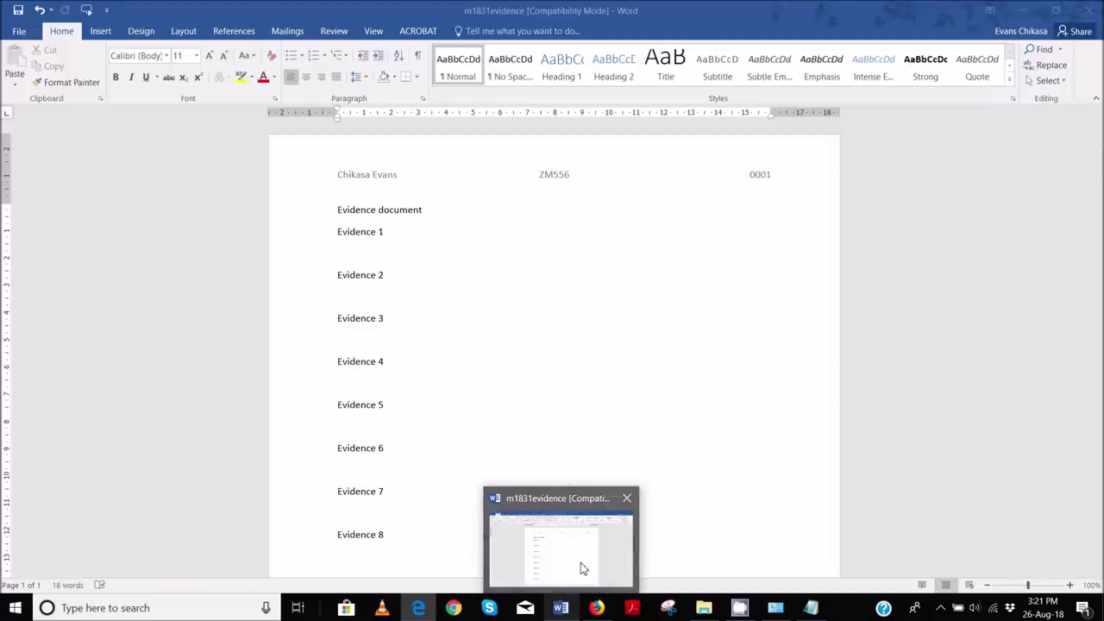
- Save the evidence document in Worked Files as Word Document m1831evidence0001
left_click(582, 566)
left_click(19, 31)
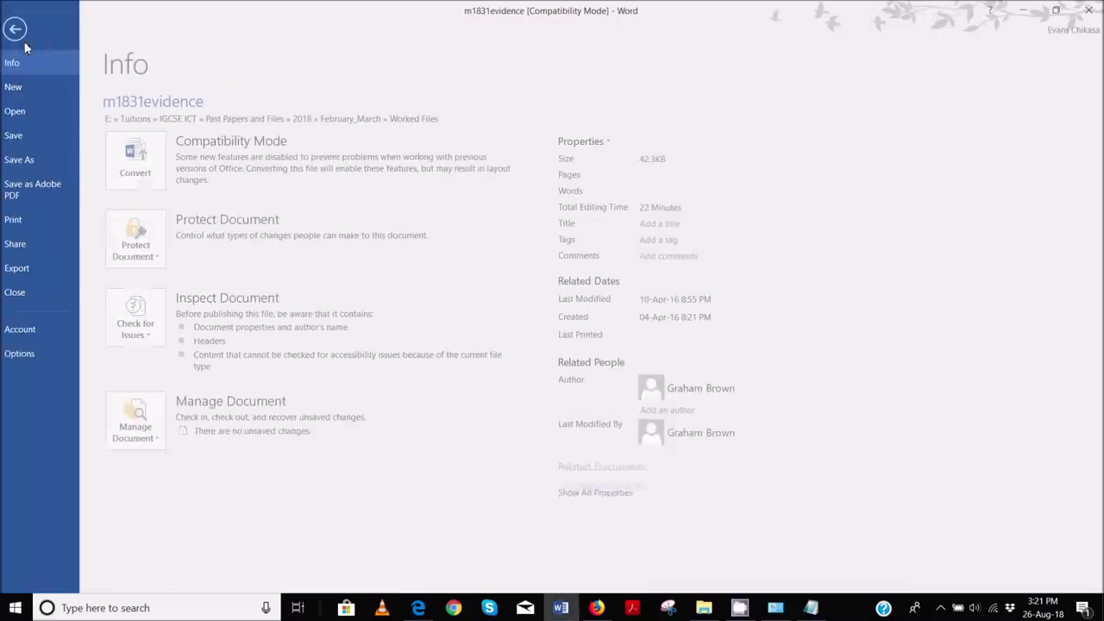
left_click(42, 158)
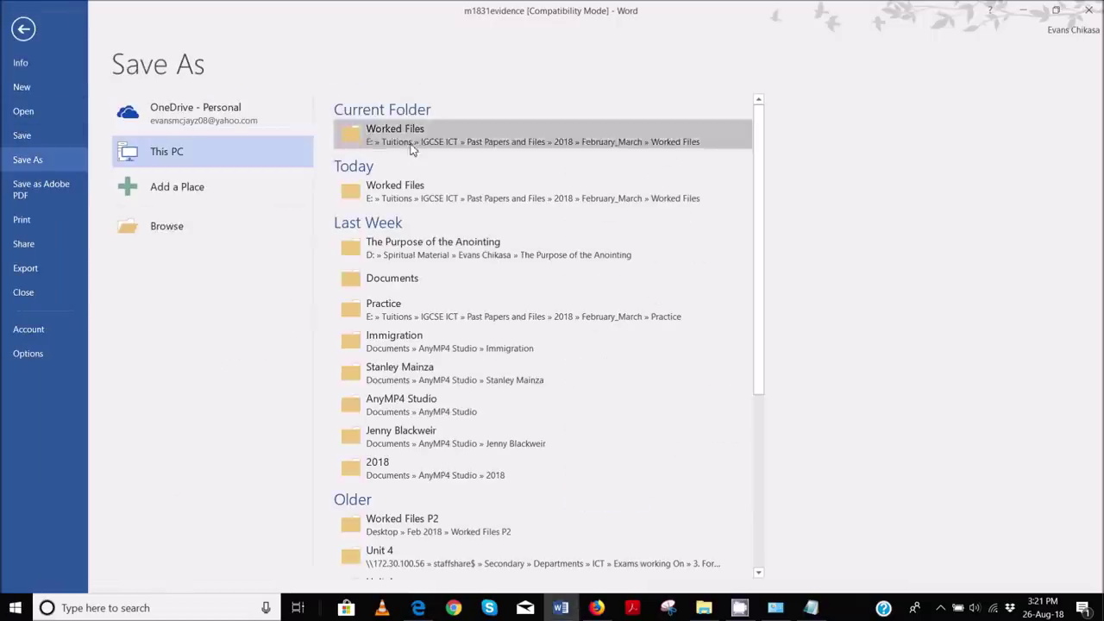
left_click(395, 143)
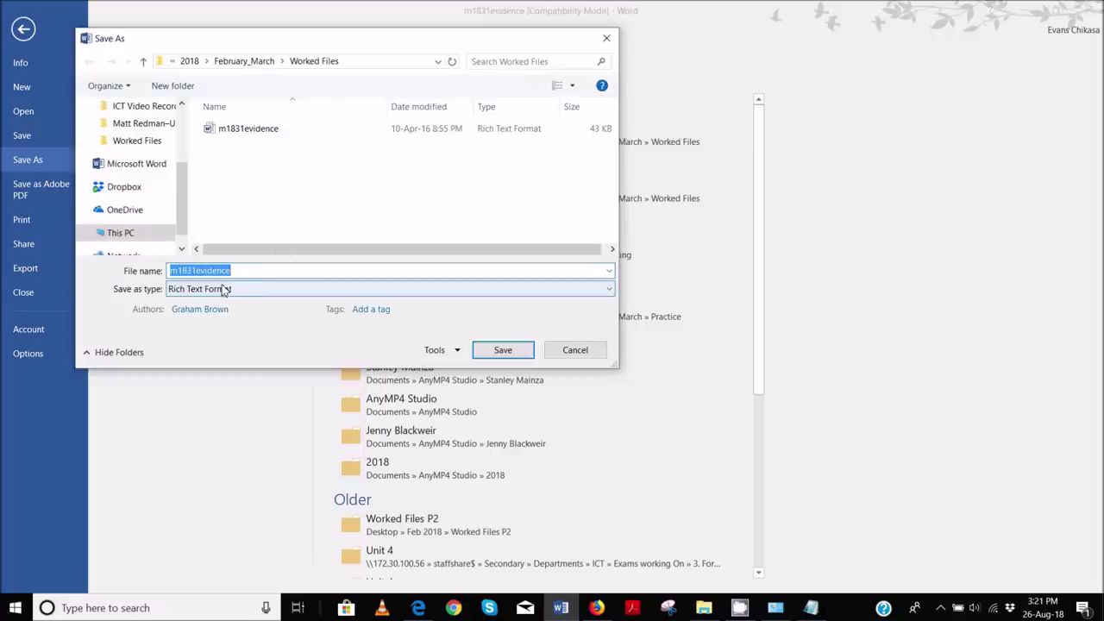
left_click(223, 291)
left_click(217, 299)
left_click(264, 271)
double_click(263, 271)
left_click(263, 271)
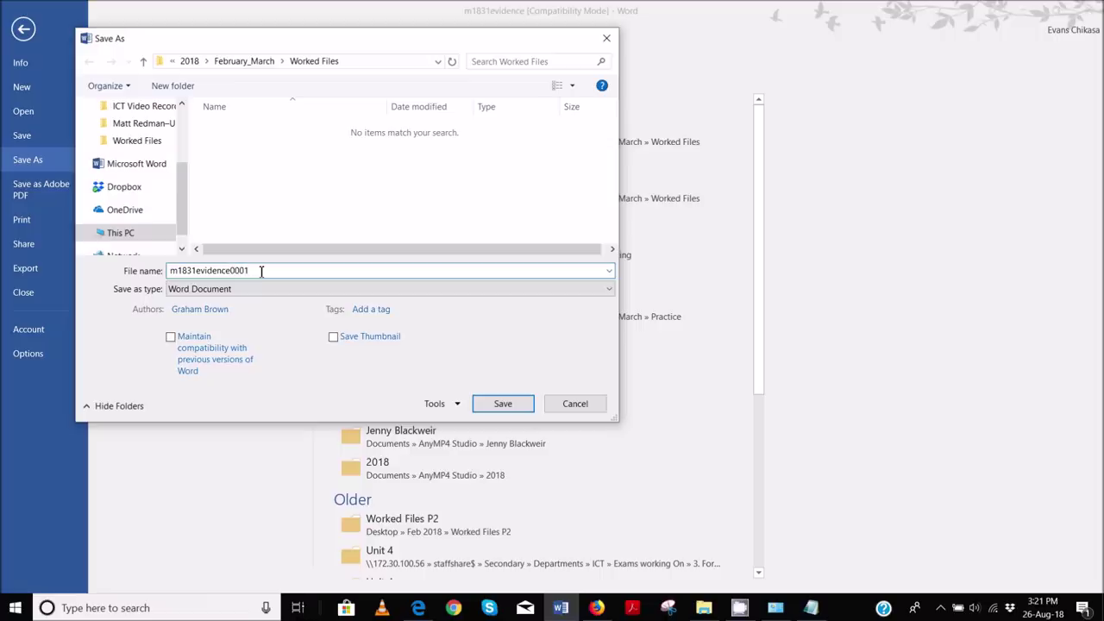
left_click(503, 403)
left_click(601, 338)
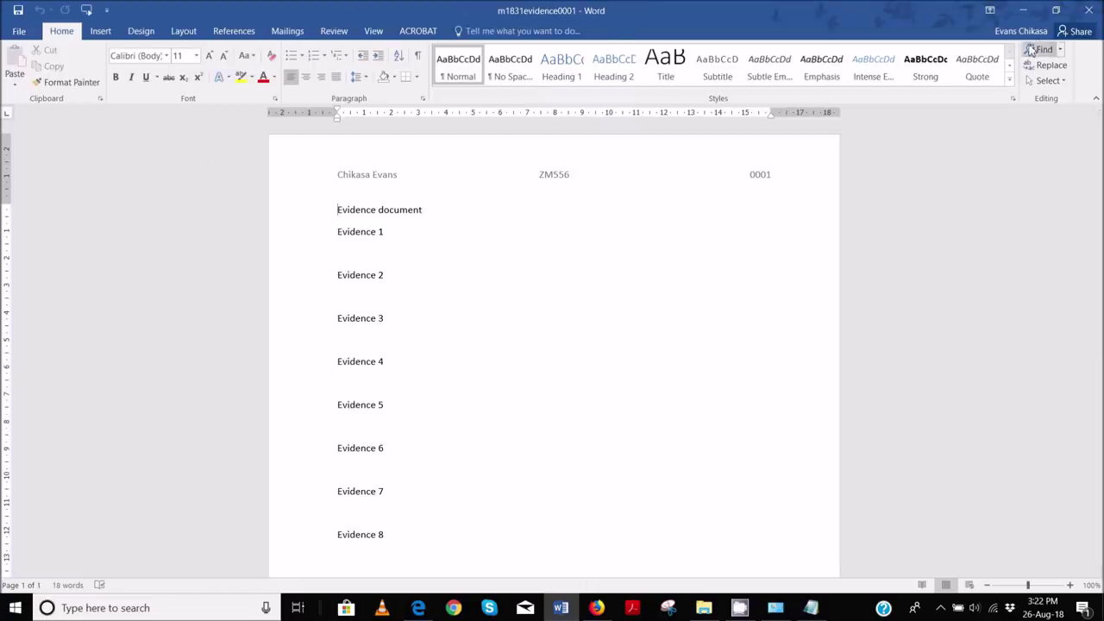
left_click(1023, 10)
- Highlight 'spreadsheet model', 'calculate the costs', 'most efficient formulae' and 'pounds sterling (£)' in Task 2
scroll(486, 239, "down", 3)
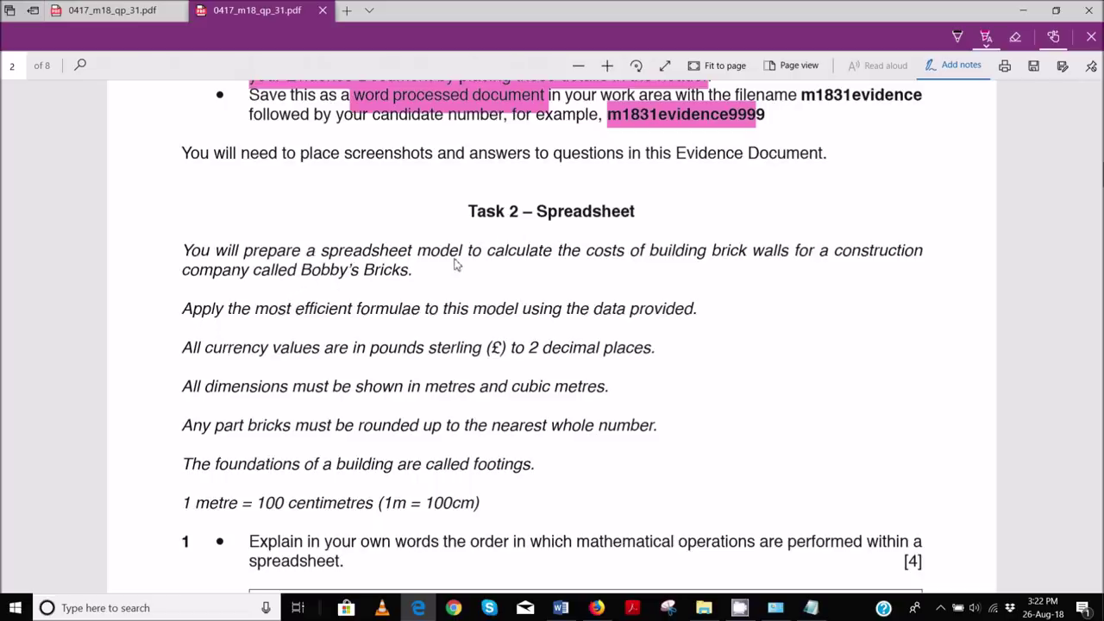
left_click_drag(321, 255, 466, 255)
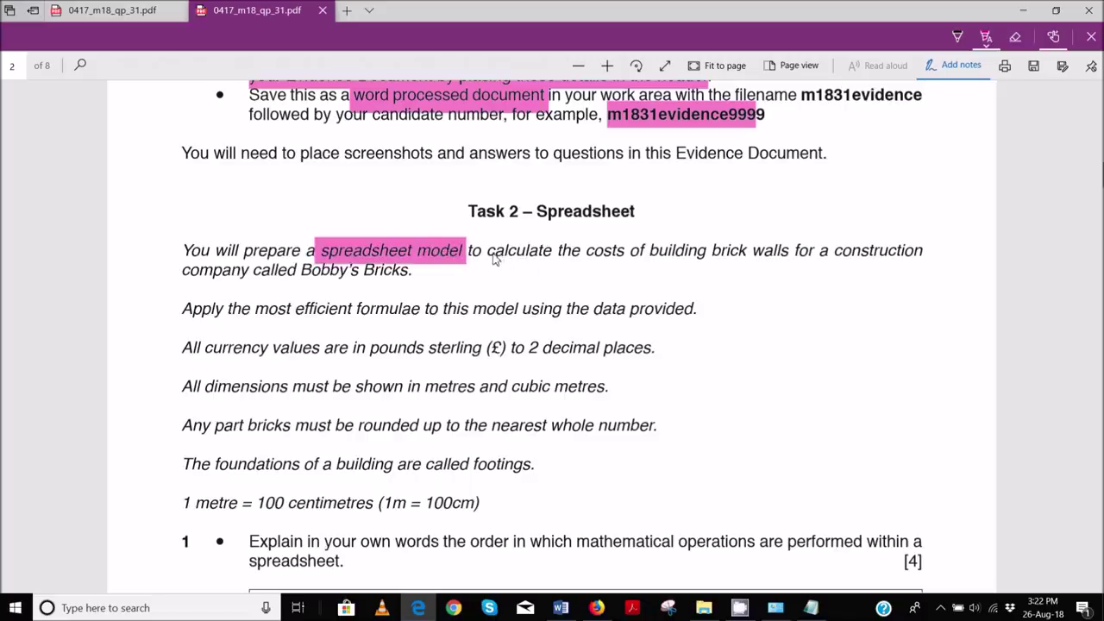
left_click_drag(489, 256, 626, 256)
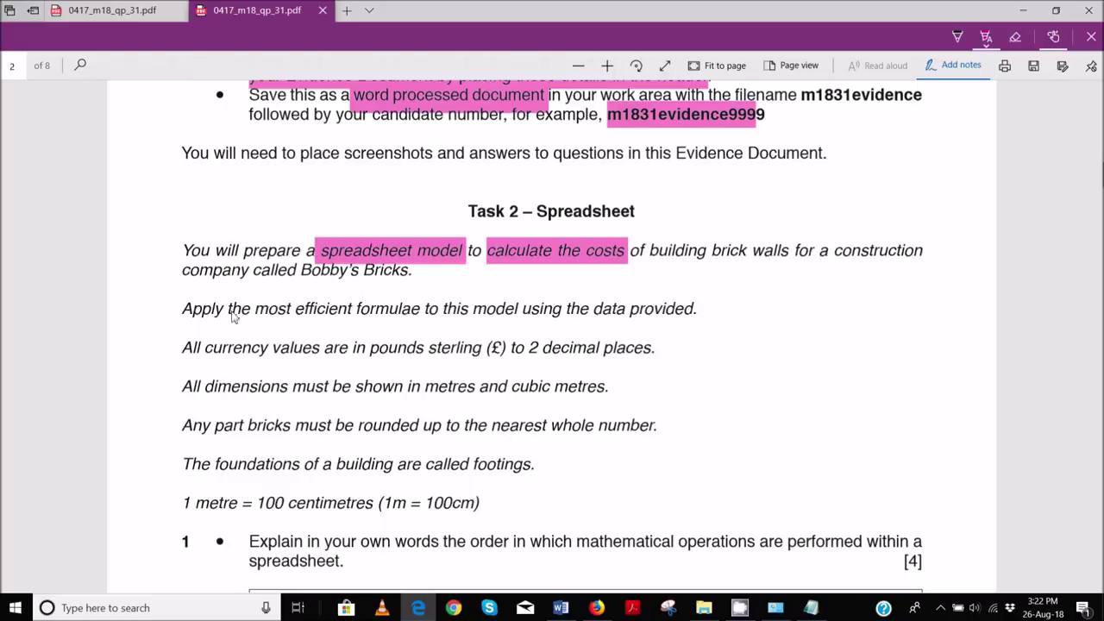
left_click_drag(251, 313, 402, 311)
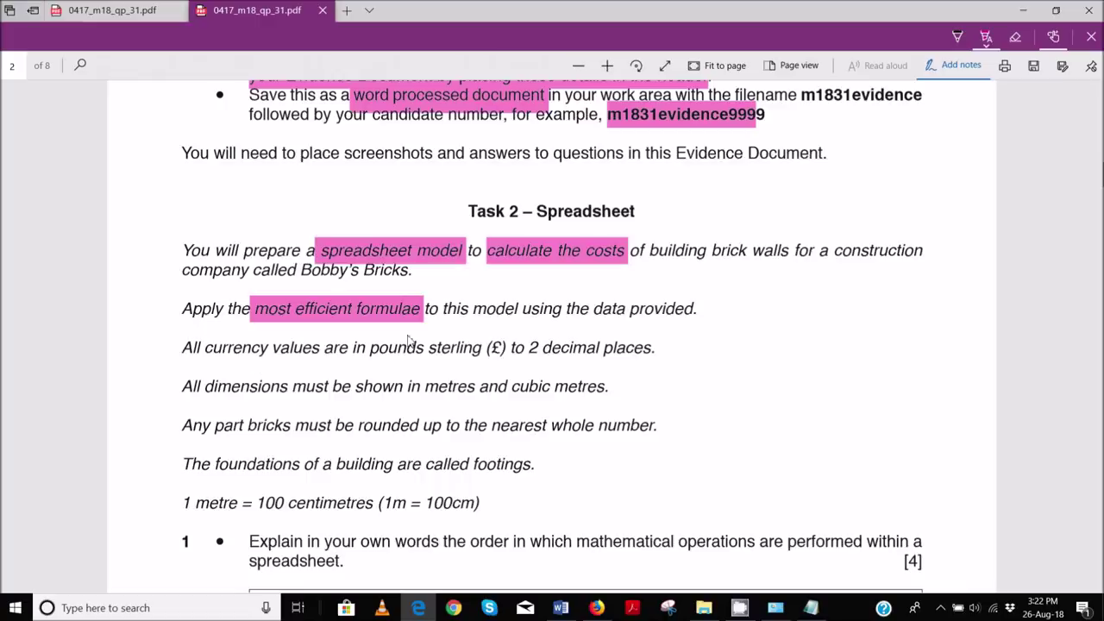
left_click_drag(374, 357, 658, 353)
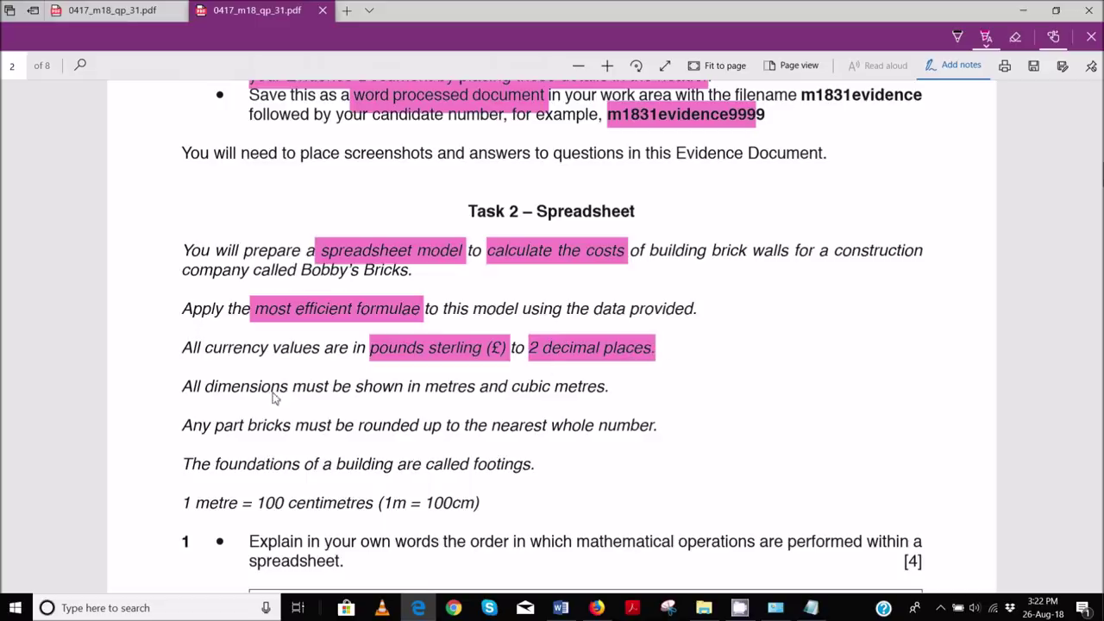
- Highlight 'metres and cubic metres', 'nearest whole number' and 'footings', then scroll toward EVIDENCE 1
left_click_drag(422, 394, 611, 390)
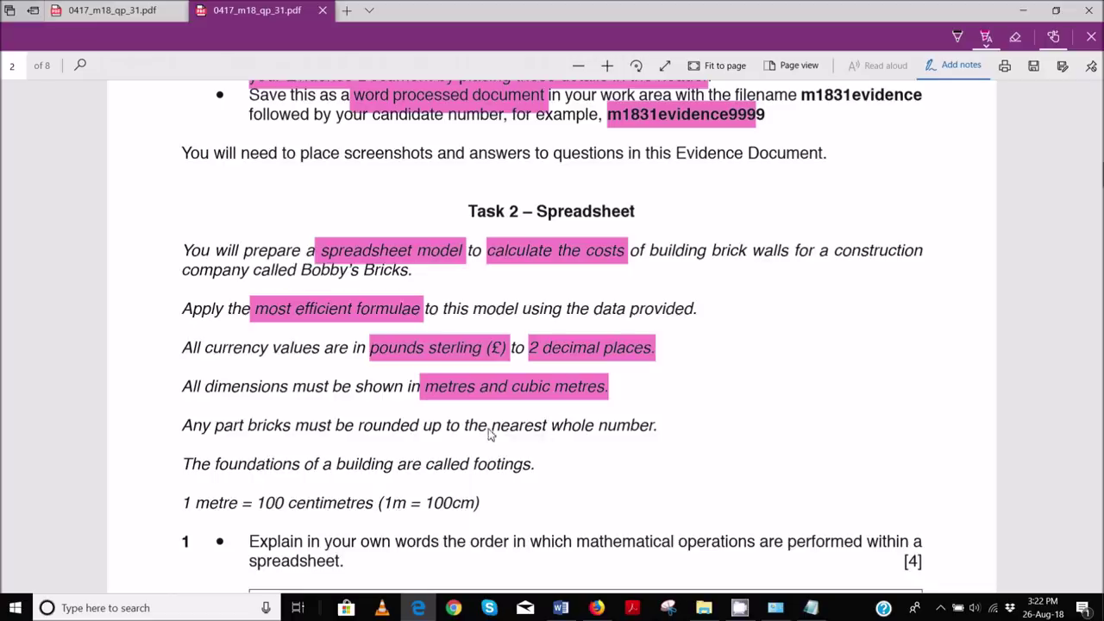
left_click_drag(515, 438, 492, 427)
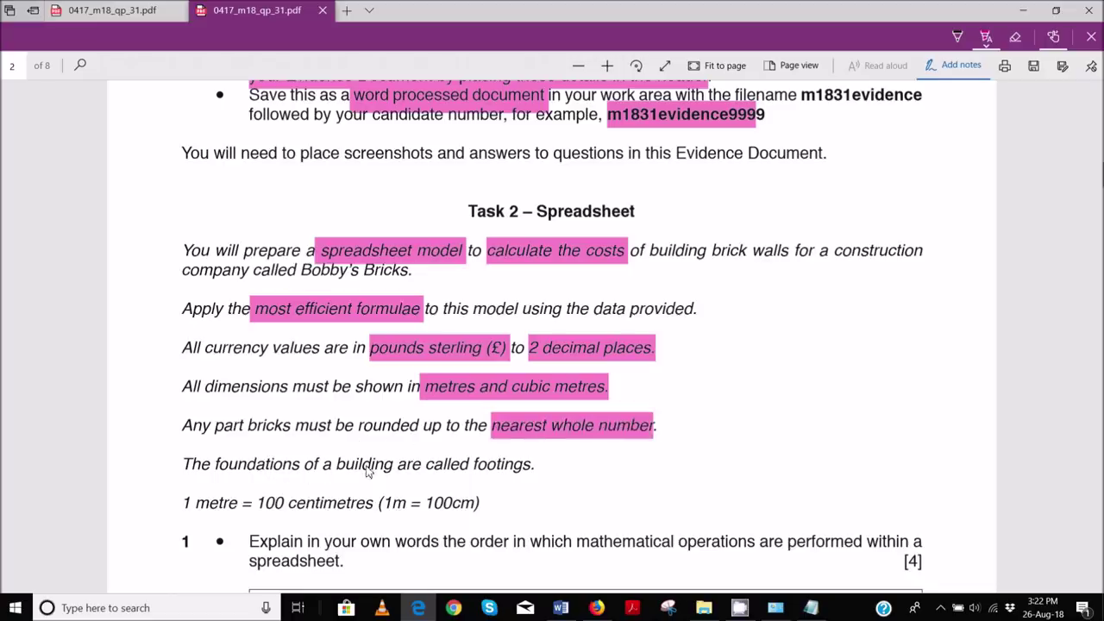
left_click_drag(472, 464, 532, 466)
scroll(397, 440, "down", 3)
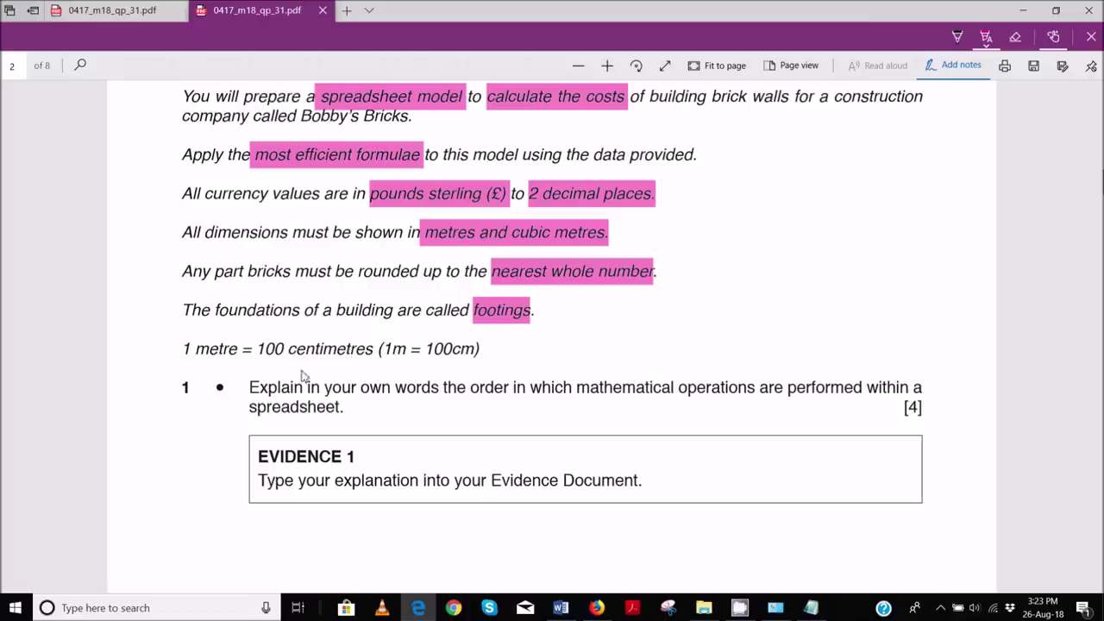
- Highlight the '1 metre = 100 centimetres (1m = 100cm)' line in pink
left_click_drag(181, 355, 481, 352)
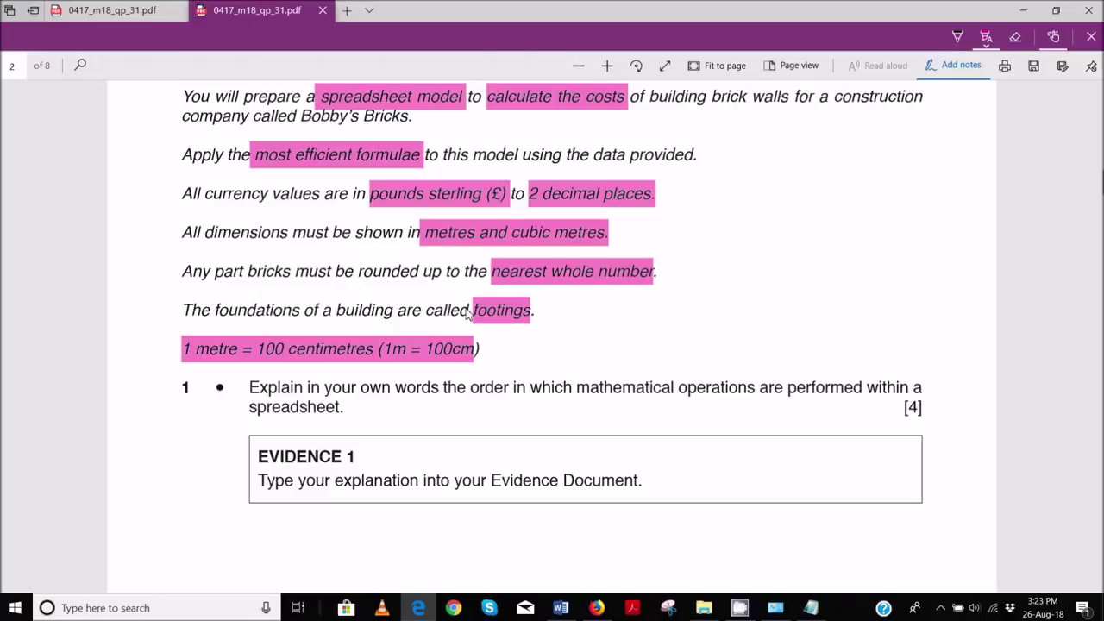
left_click(286, 343)
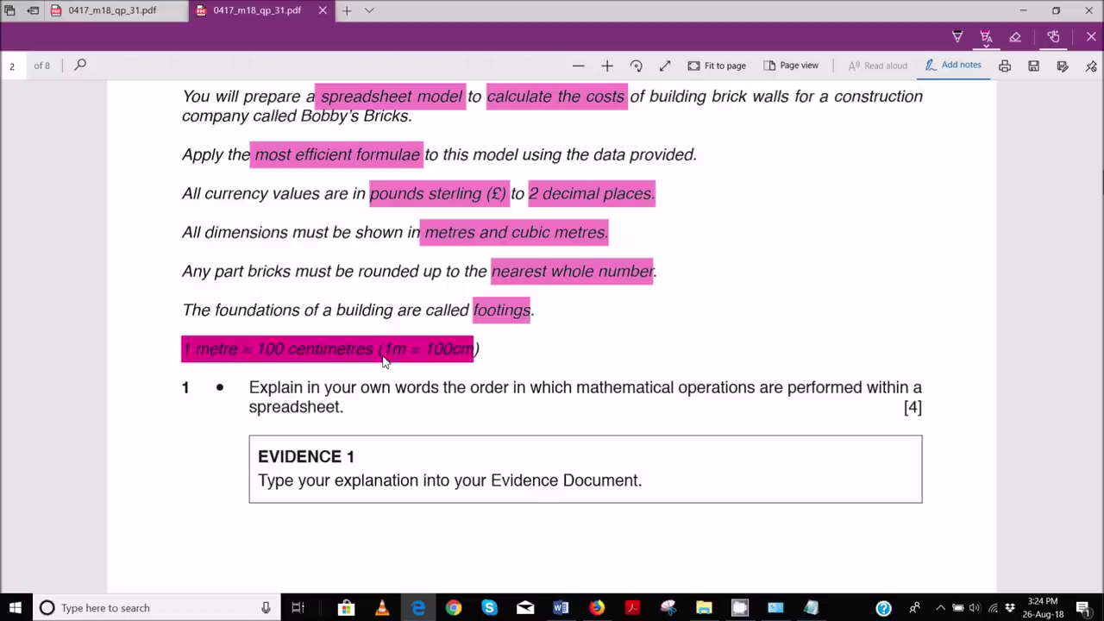
- Highlight 'mathematical operations' in question 1, scroll to Evidence 1 and launch a Lightshot capture
left_click_drag(578, 394, 757, 395)
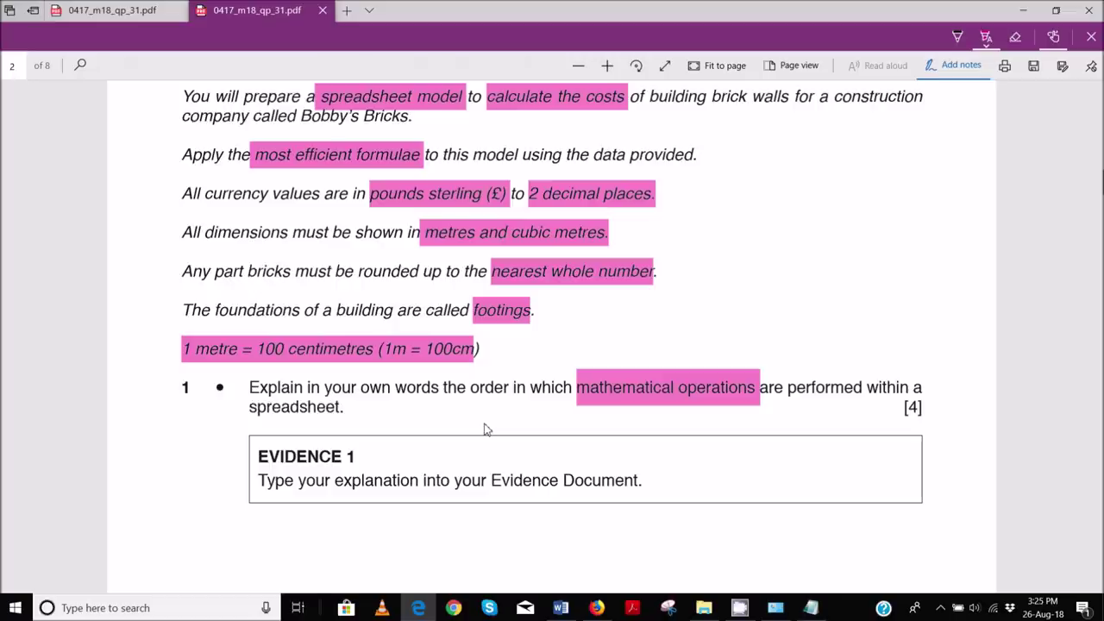
scroll(485, 429, "down", 3)
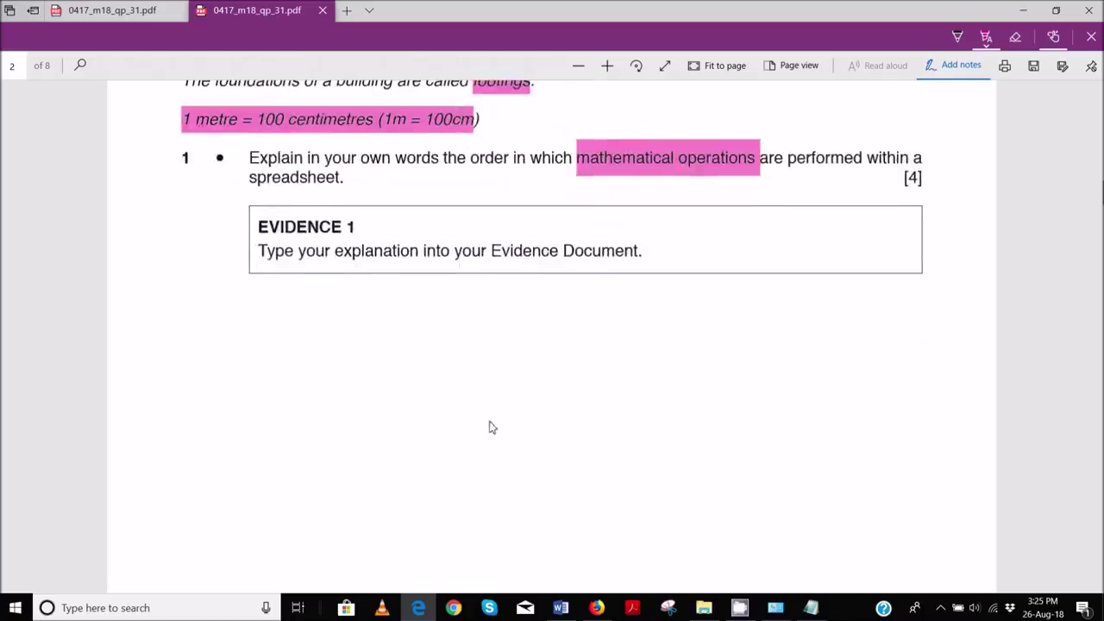
key("Print")
- Capture question 1 with its Evidence 1 box and add red 'PEDMAS' and 'BODMAS' text notes
left_click_drag(198, 113, 1102, 407)
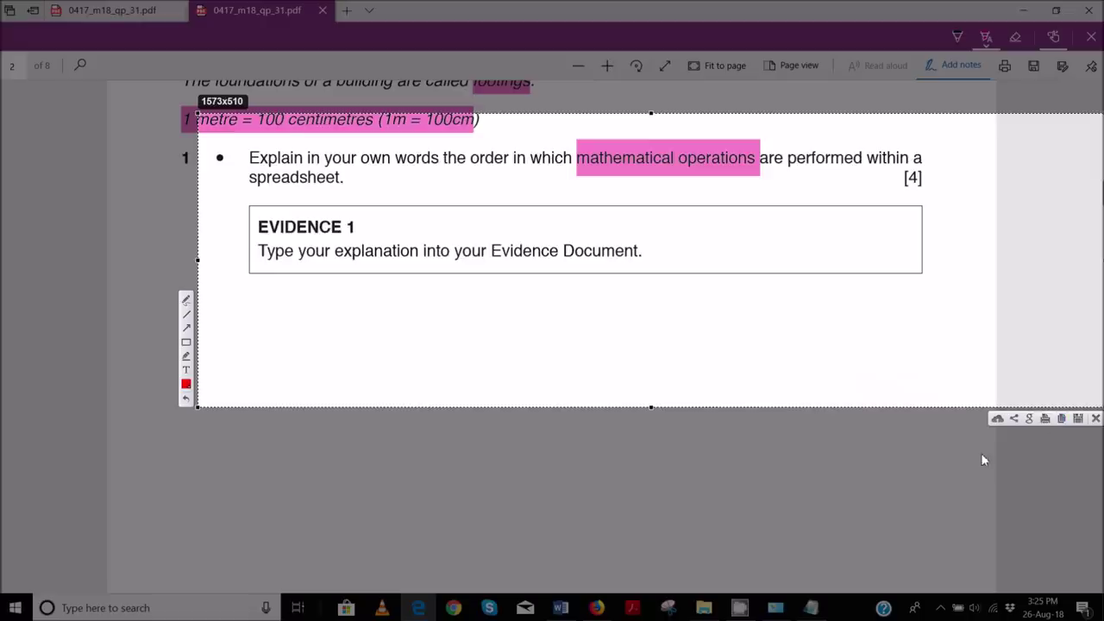
left_click(186, 371)
left_click(709, 223)
type("PEDMAS")
key("Return")
type("BODMAS")
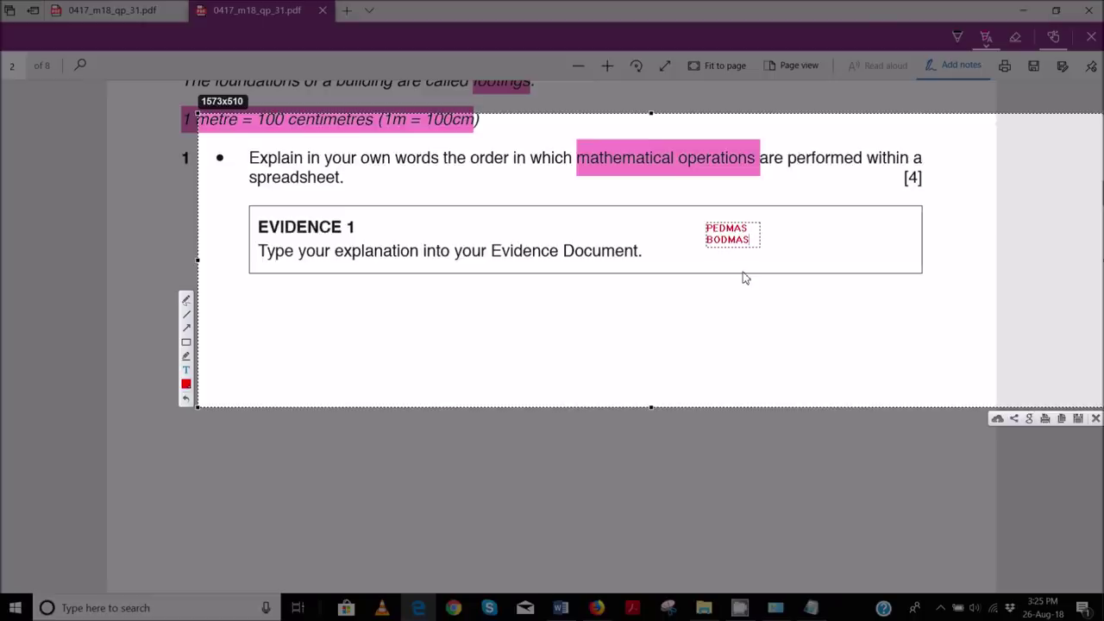
key("Return")
key("Return")
- Close the Lightshot capture without keeping it
left_click(1096, 419)
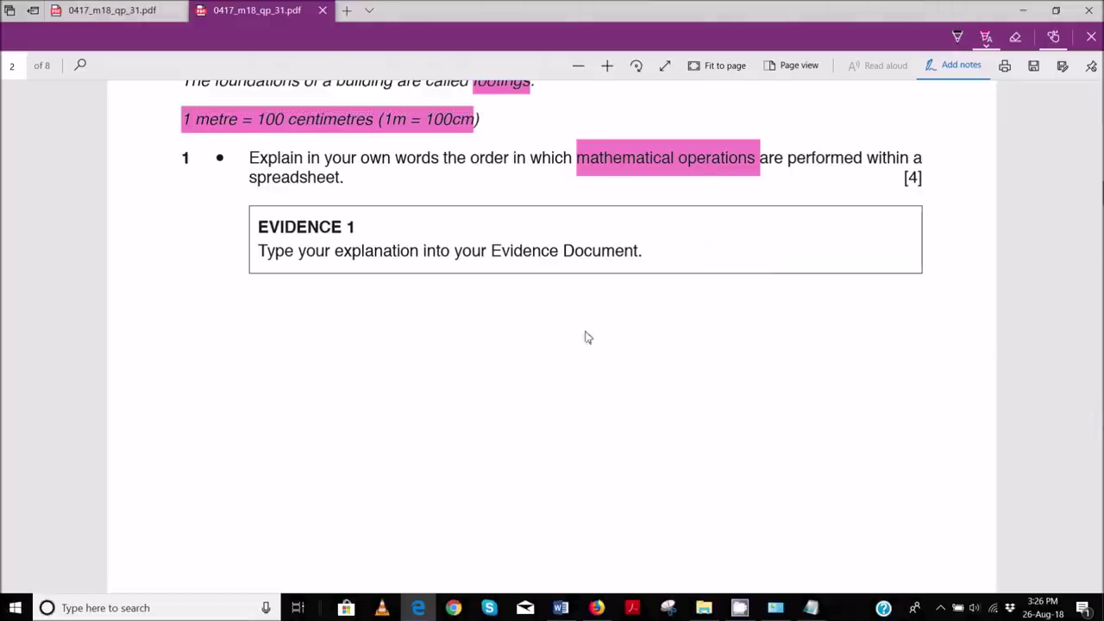
- Under Evidence 1 in Word, type 'Following PEDMAS, Parenthesis comes first, followed by Exponents/Indices,'
mouse_move(562, 608)
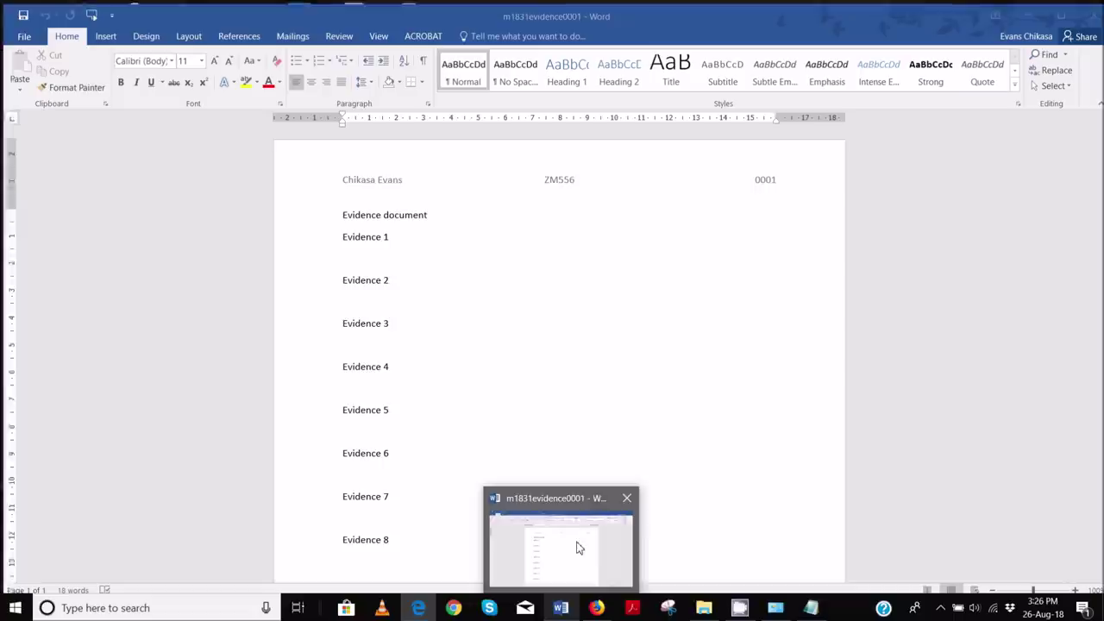
left_click(577, 545)
left_click(397, 251)
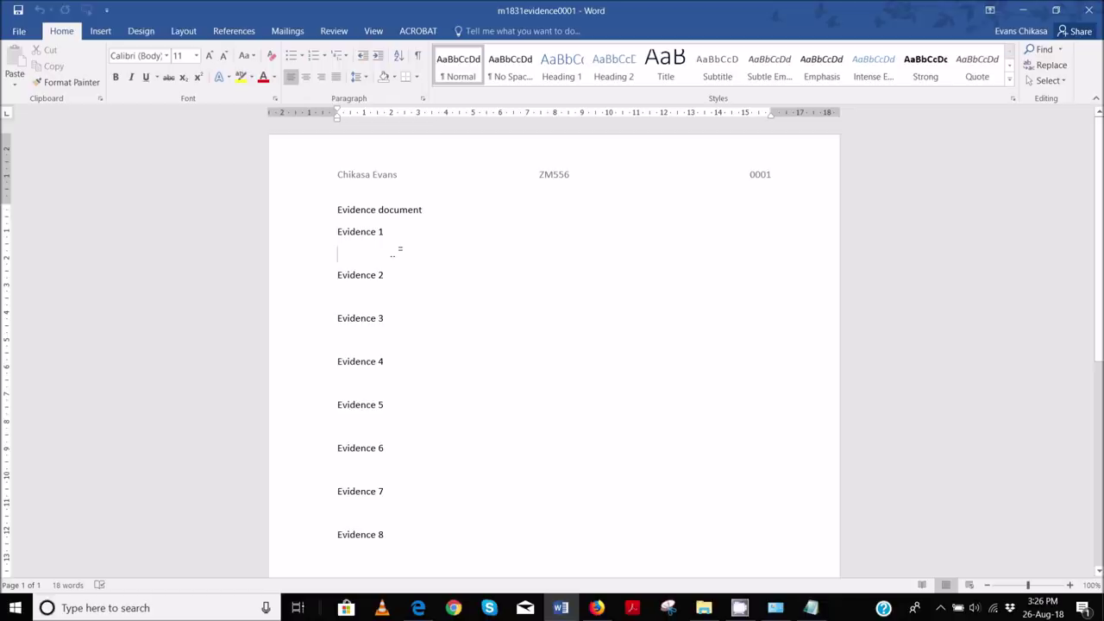
type("Follo")
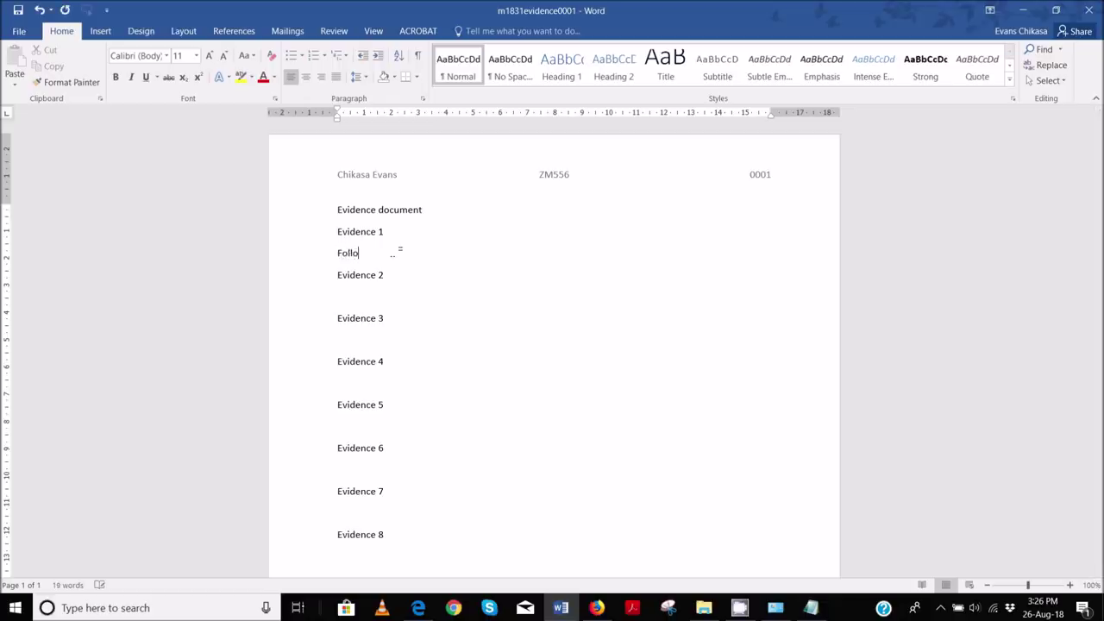
type("wing PEDMAS, Paren")
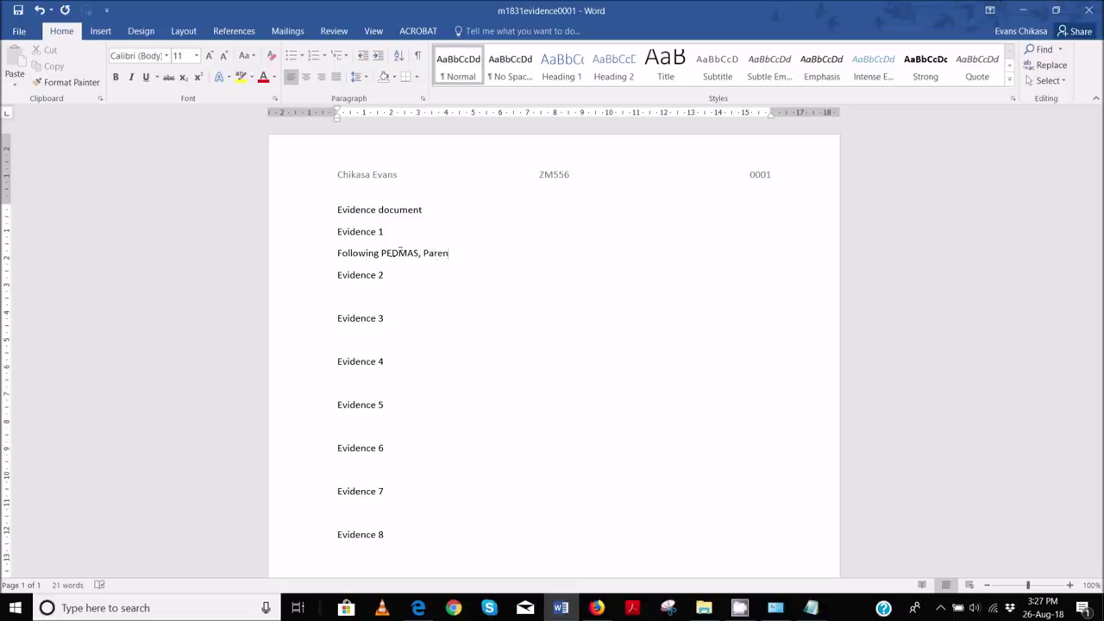
type("thesis comes first, followed by ")
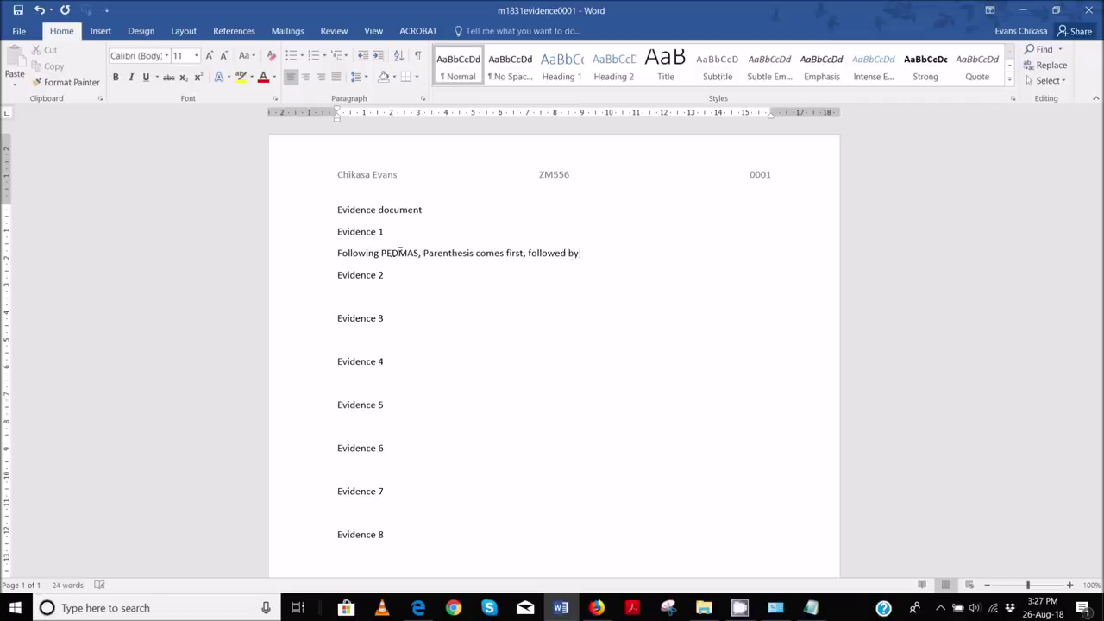
type("Expe")
type("nts")
key("BackSpace")
key("BackSpace")
type("s/Indi")
key("BackSpace")
type("ices,")
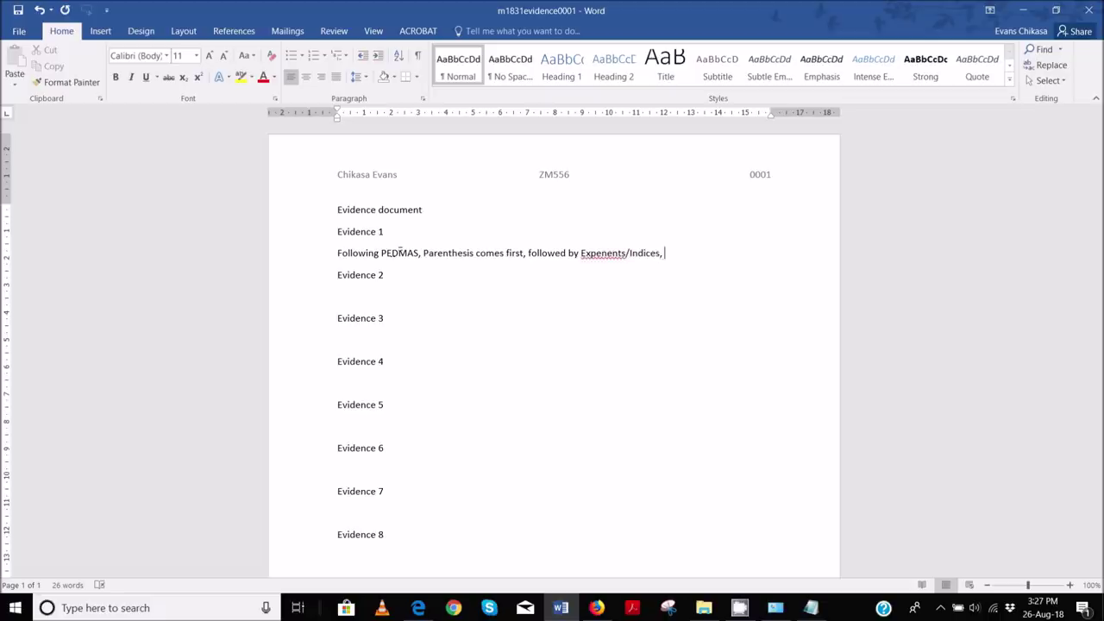
left_click(603, 254)
key("BackSpace")
type("o")
- Continue the sentence with 'then Division, Multiplication and lastly Addition and Subtraction'
left_click(706, 255)
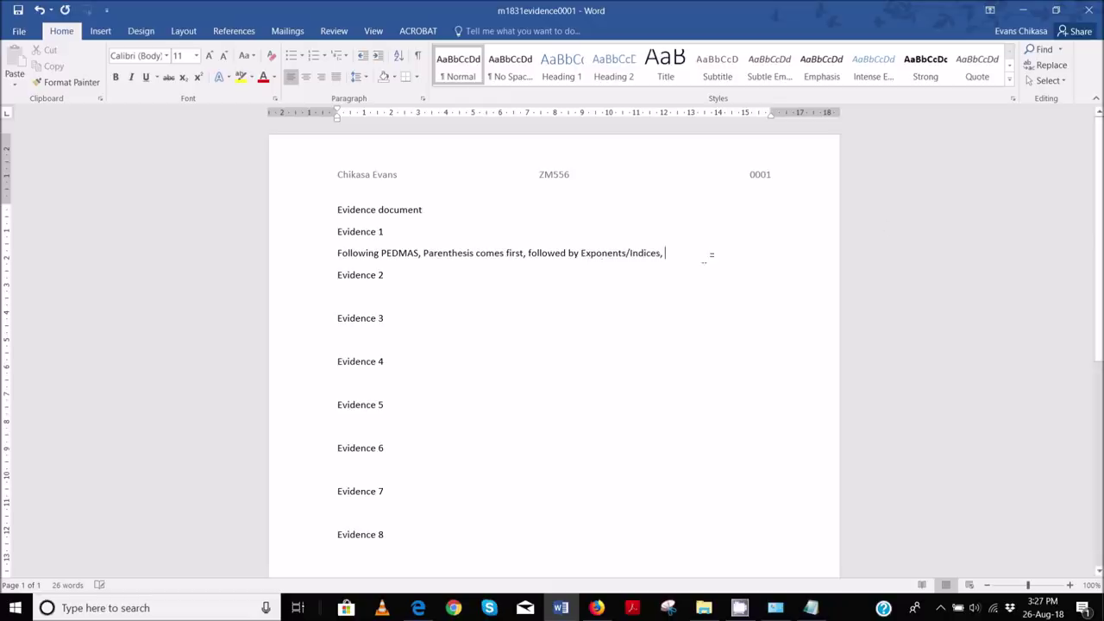
type("the")
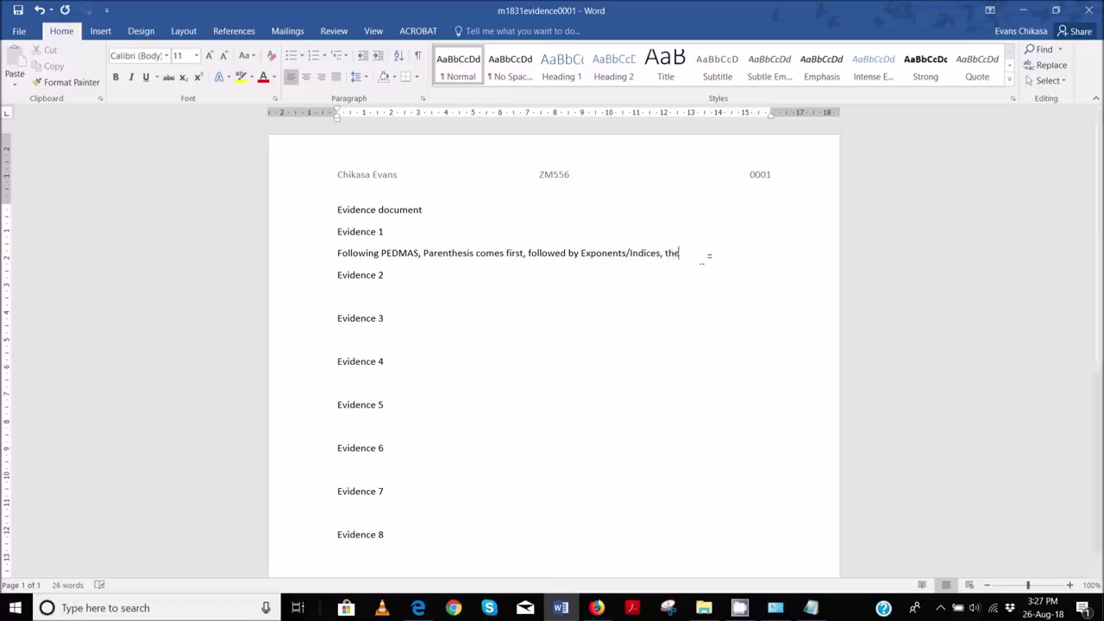
type("n Division")
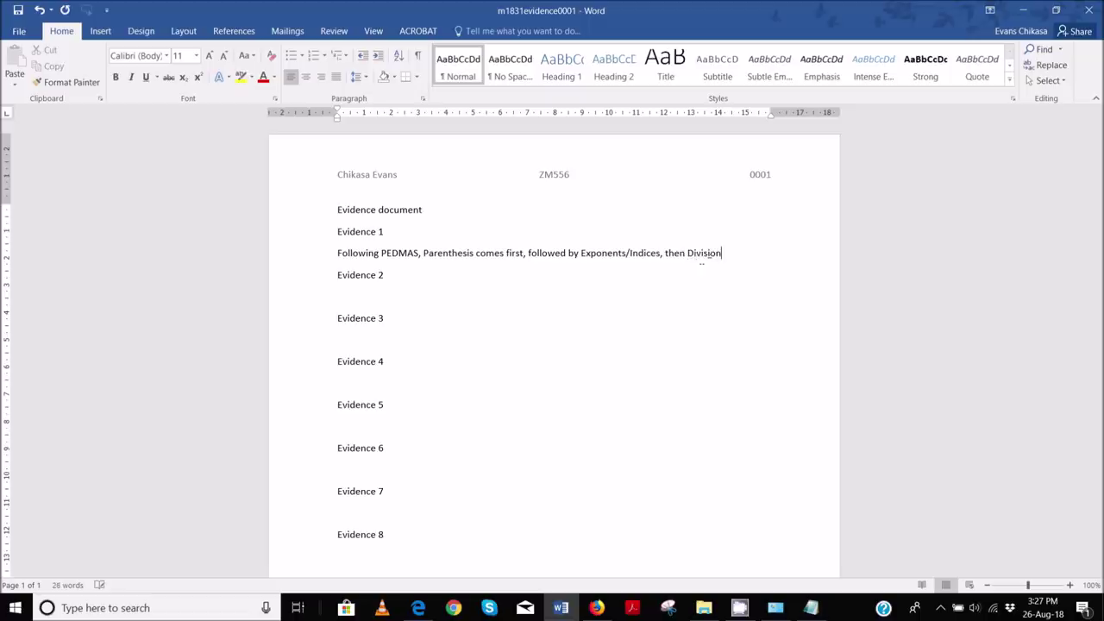
type(", Multiplication and")
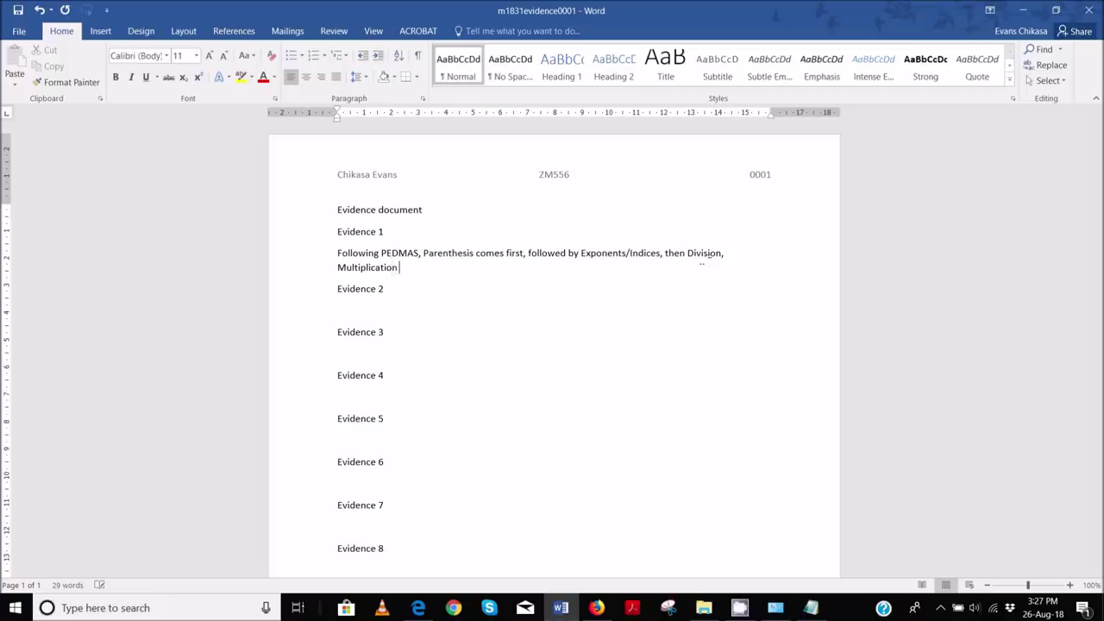
key("BackSpace")
key("BackSpace")
key("BackSpace")
type("and lastly Addition and Subje")
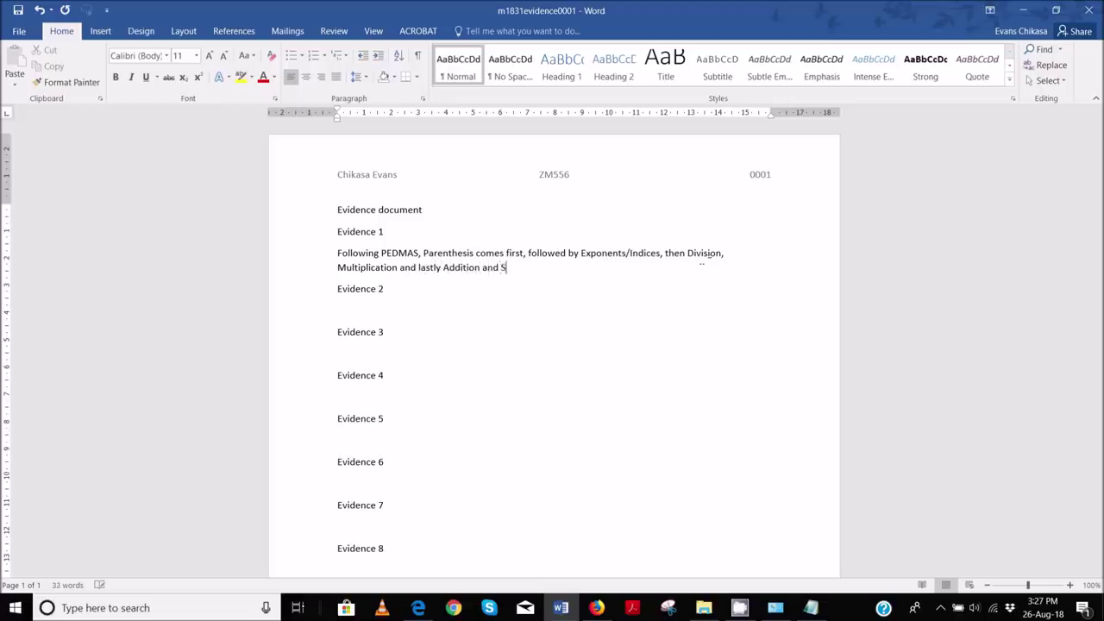
key("BackSpace")
key("BackSpace")
type("trac")
type("cti")
key("BackSpace")
key("BackSpace")
key("BackSpace")
type("tion")
- Insert '/Brackets' after 'Parenthesis' in the Evidence 1 answer
left_click(488, 337)
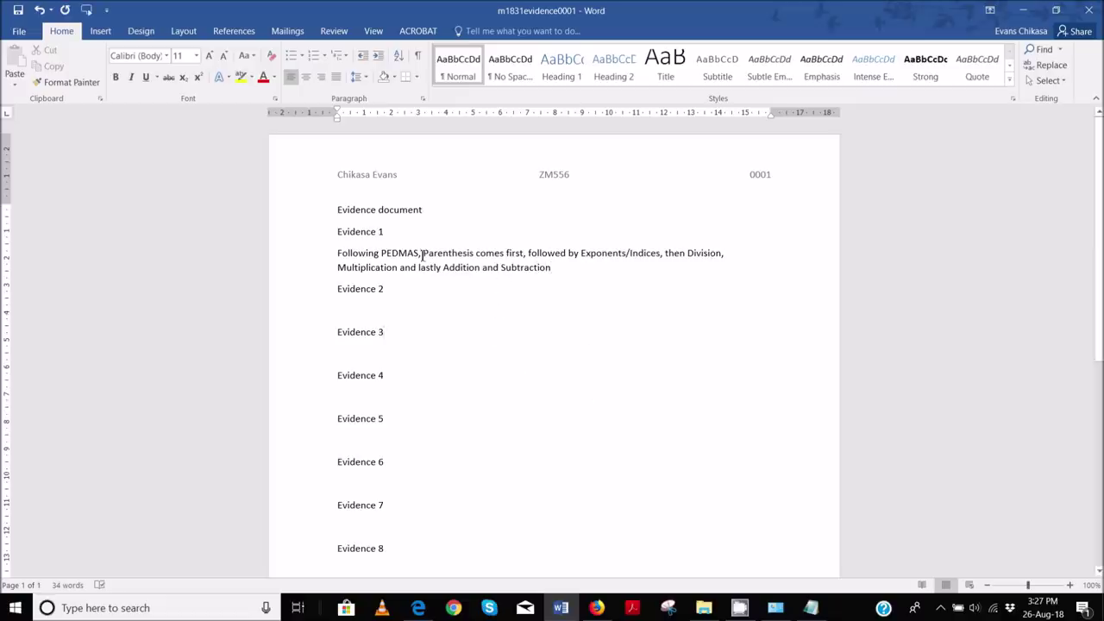
left_click_drag(422, 253, 529, 249)
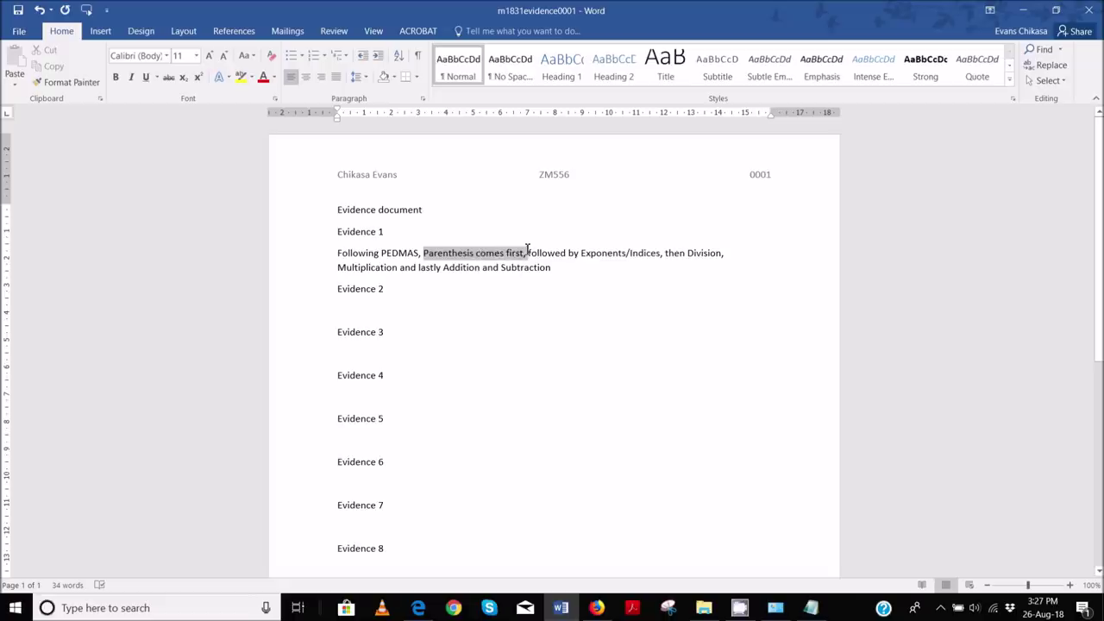
left_click(484, 267)
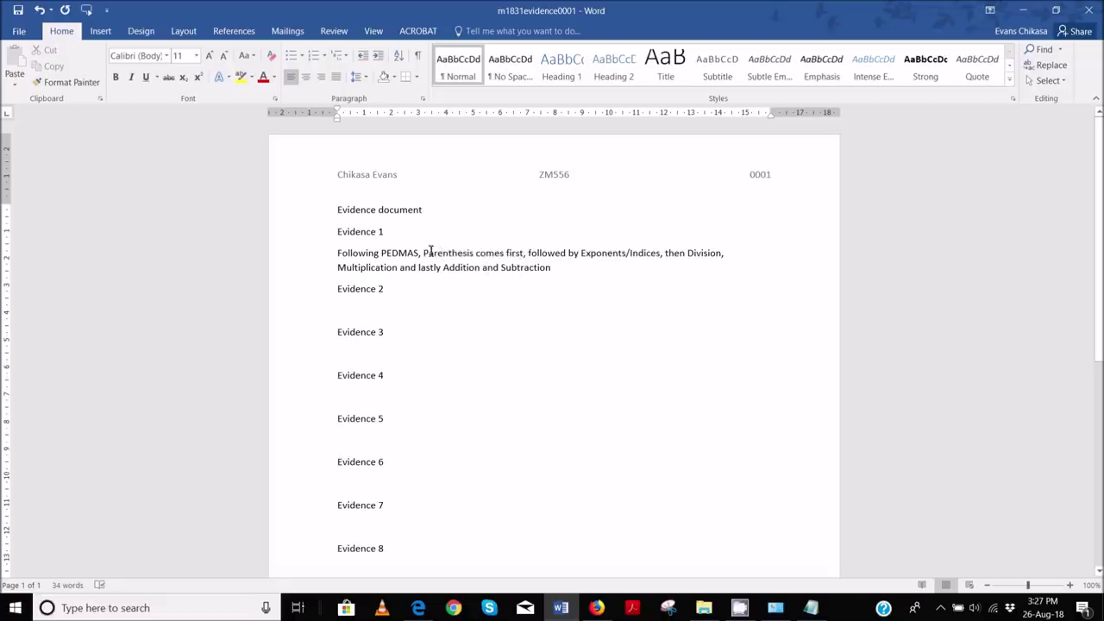
left_click(474, 252)
type("/Bl")
type("rackets")
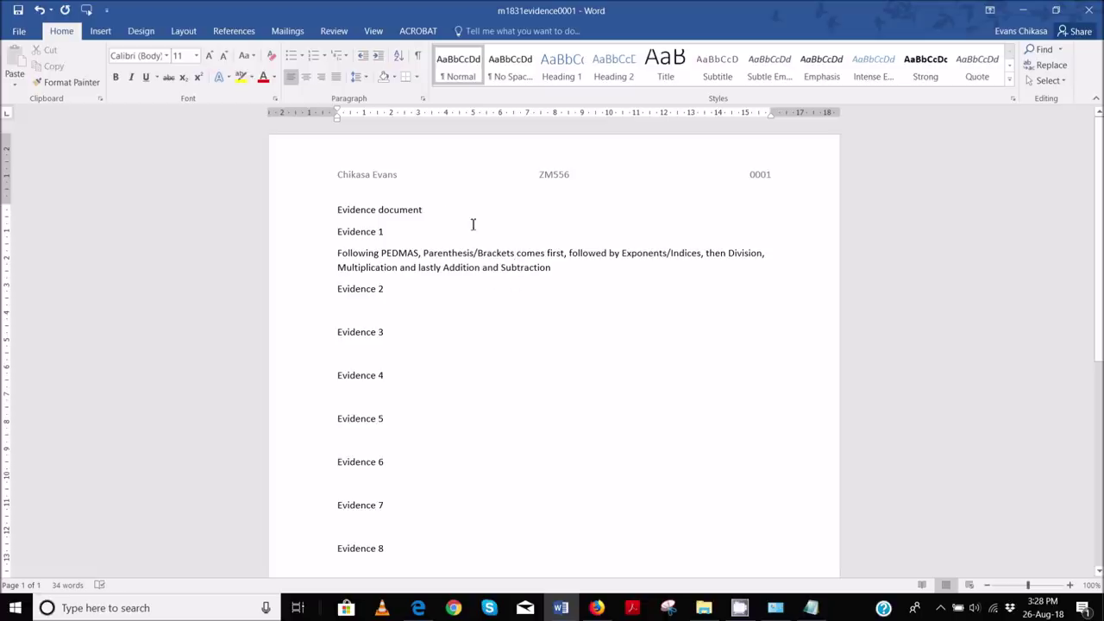
- Scroll the Edge exam paper down to page 3's Bobby's Bricks calculator picture
mouse_move(563, 608)
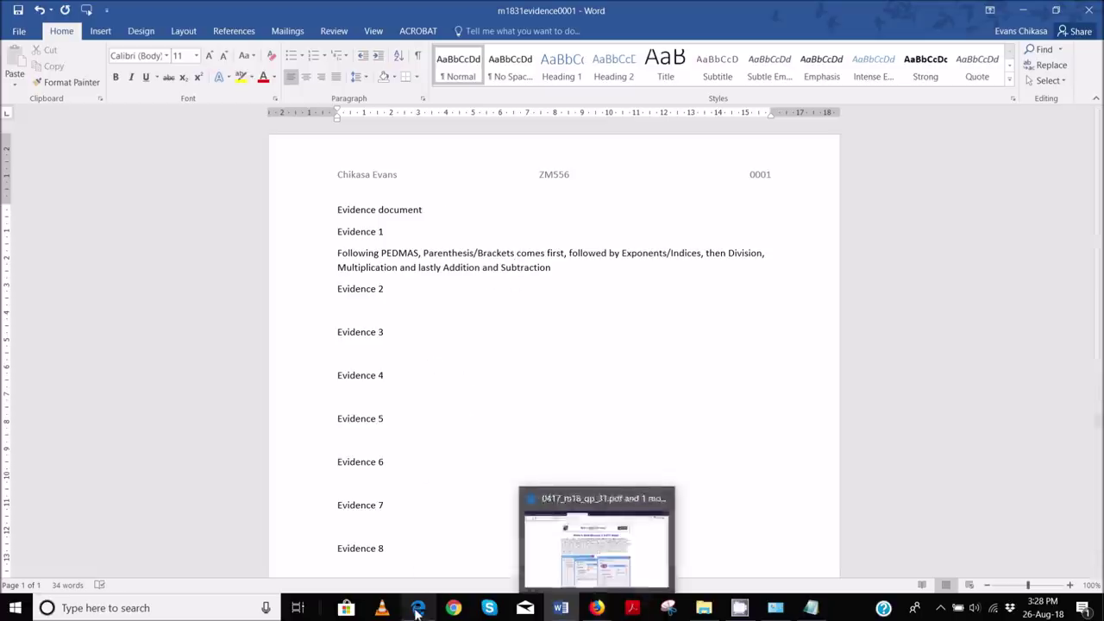
left_click(419, 608)
scroll(432, 329, "down", 5)
scroll(433, 328, "down", 5)
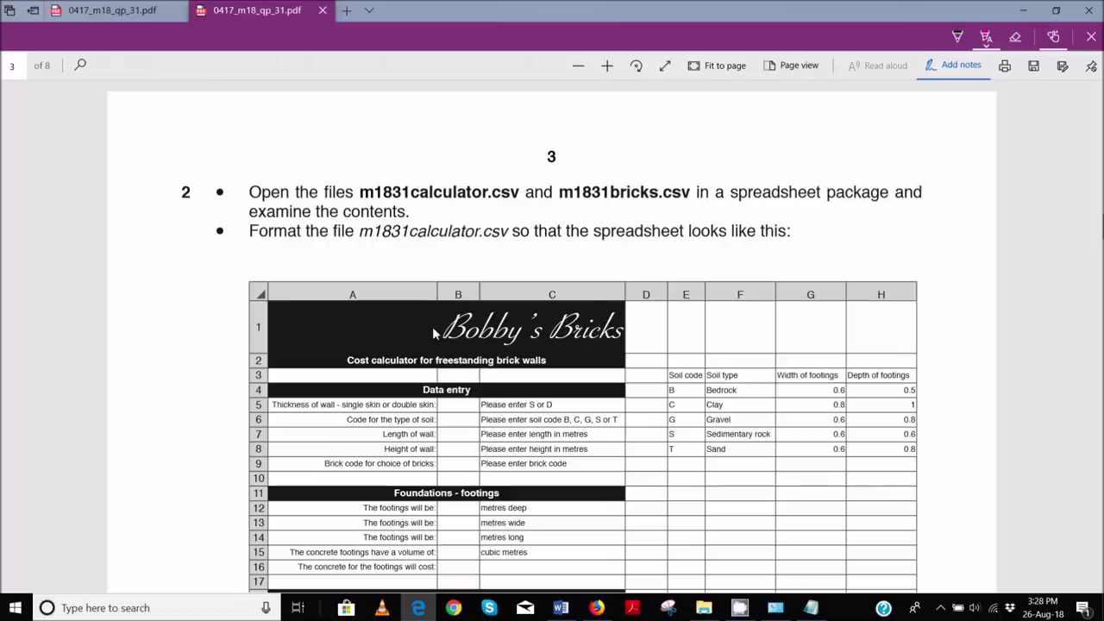
scroll(432, 327, "down", 3)
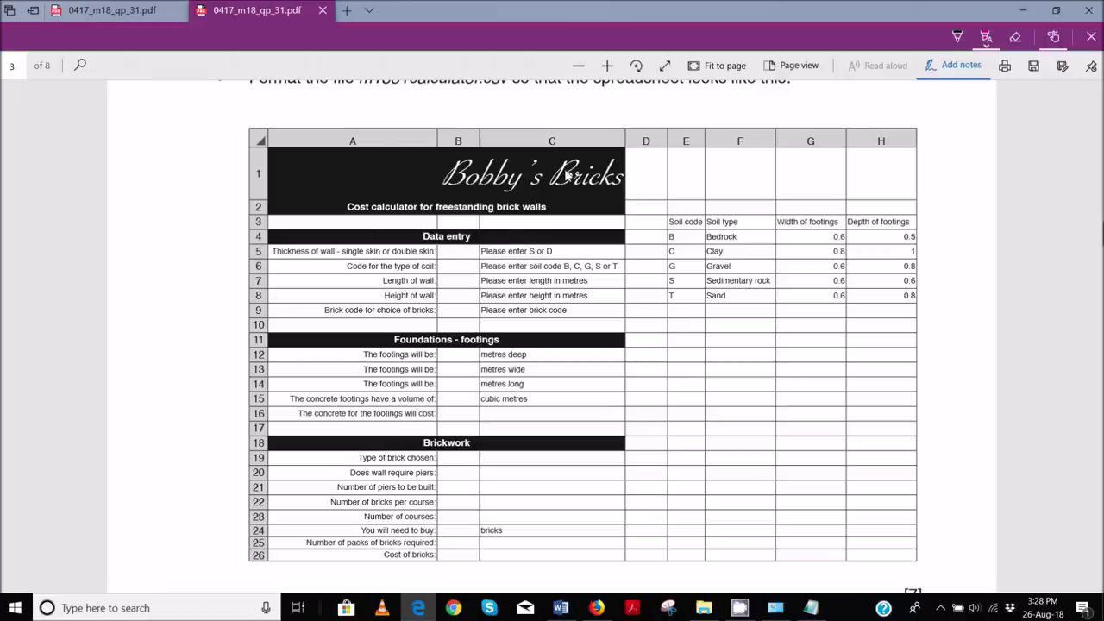
- Open m1831calculator and m1831bricks together in Excel from the Worked Files folder
left_click(705, 611)
left_click(216, 250)
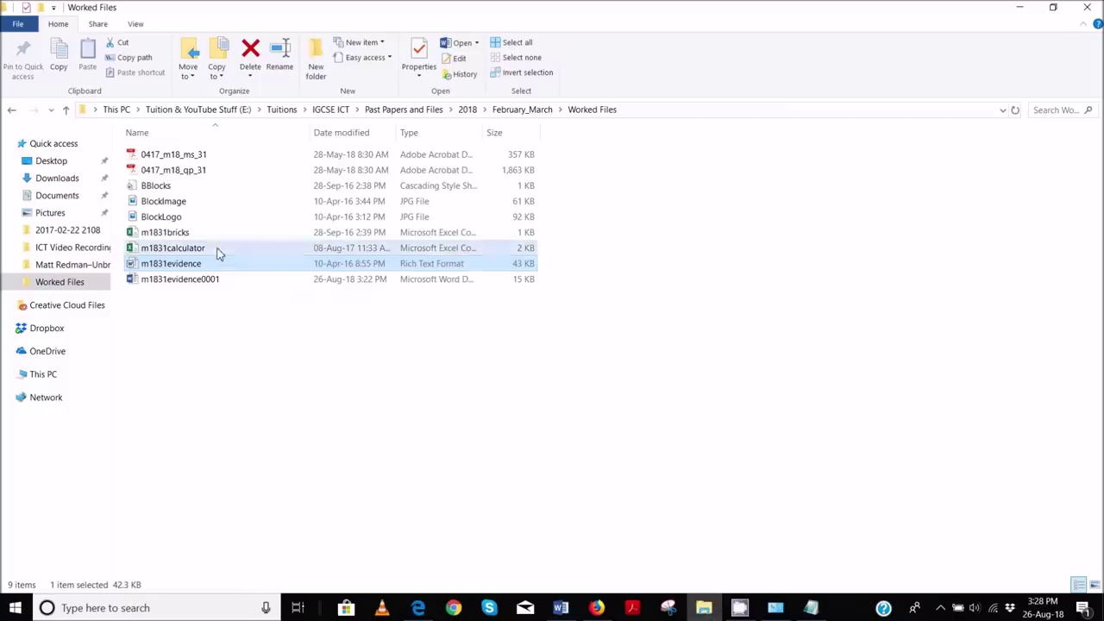
left_click(199, 233, "ctrl")
right_click(198, 231)
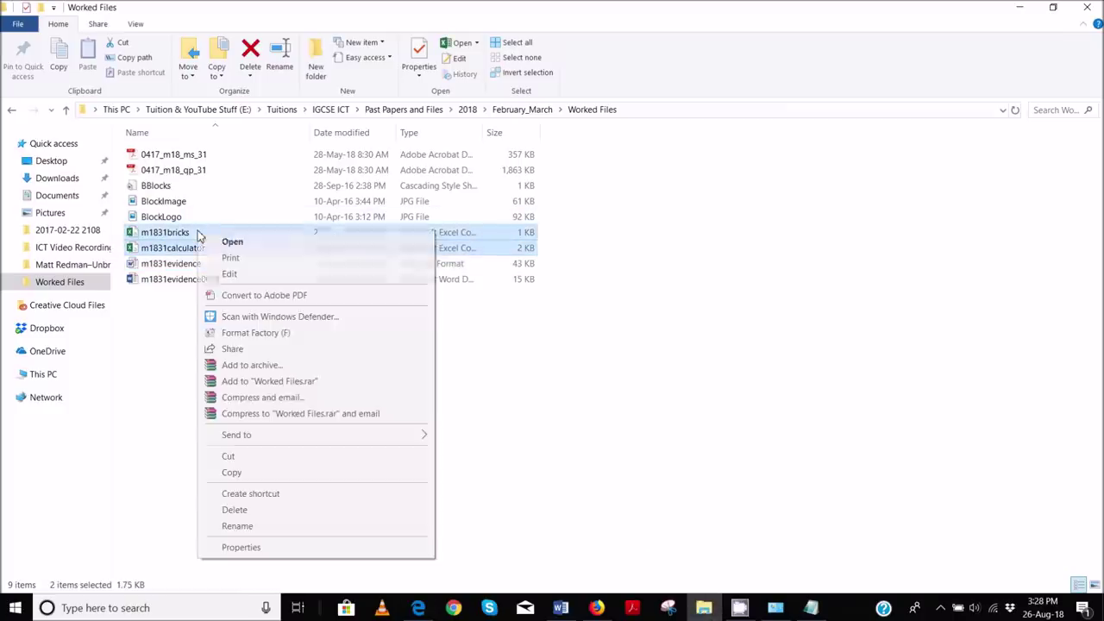
left_click(230, 241)
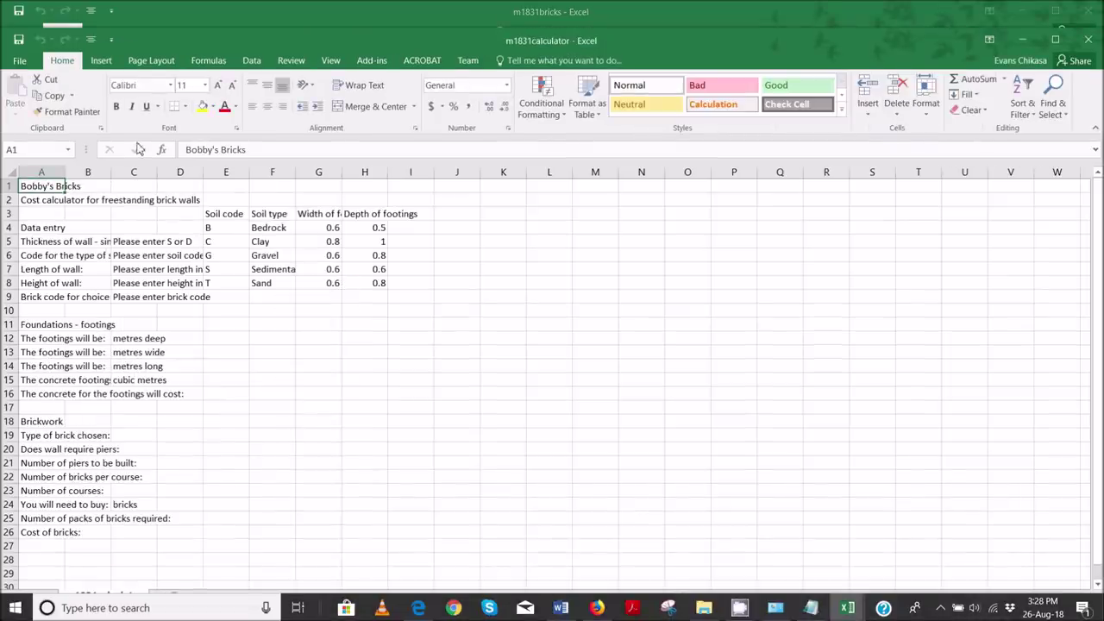
- AutoFit all columns on the calculator and m1831bricks sheets so full brick names show
left_click(10, 173)
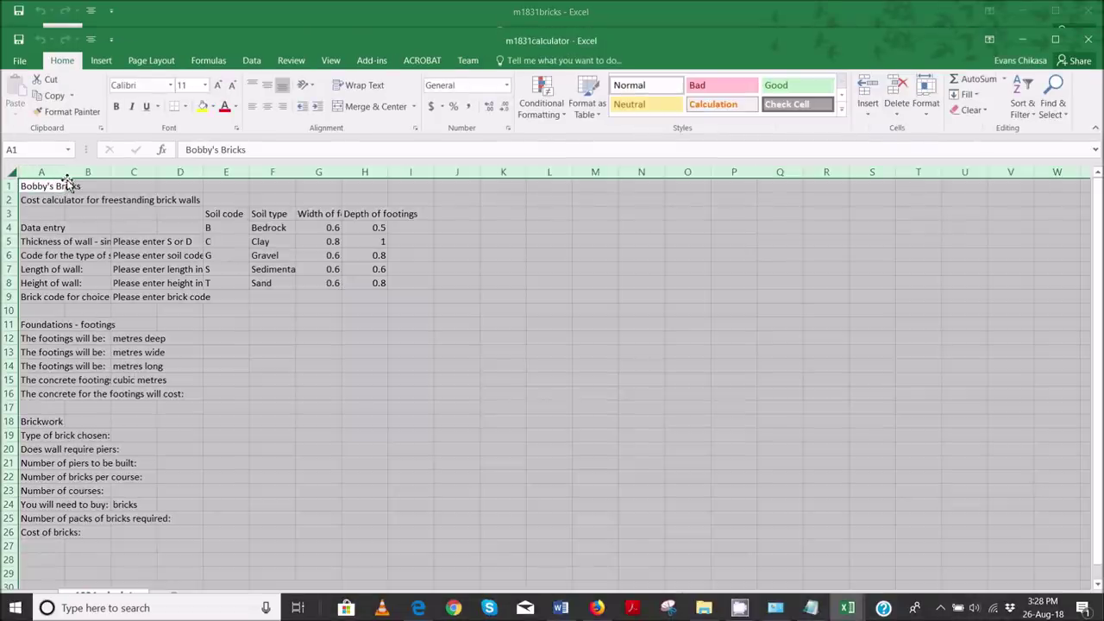
double_click(66, 176)
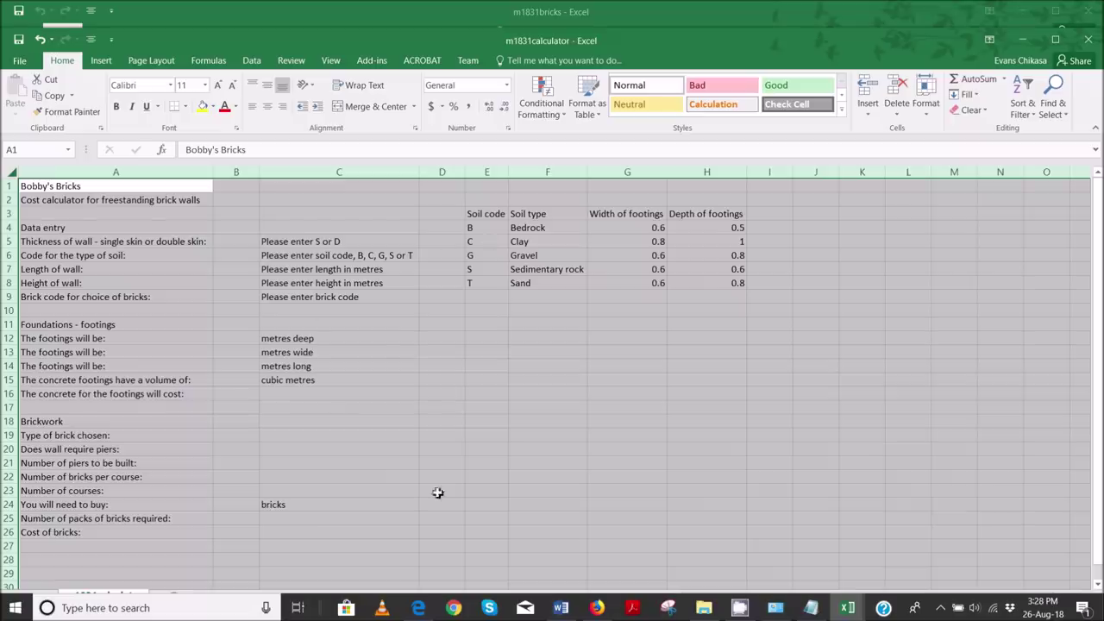
mouse_move(848, 608)
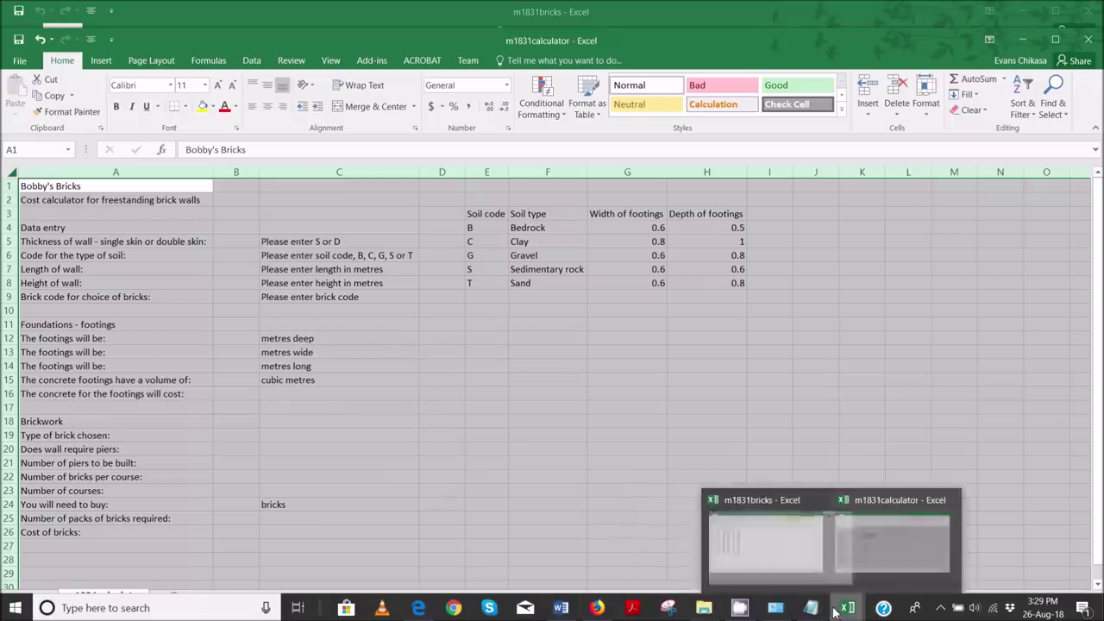
left_click(806, 549)
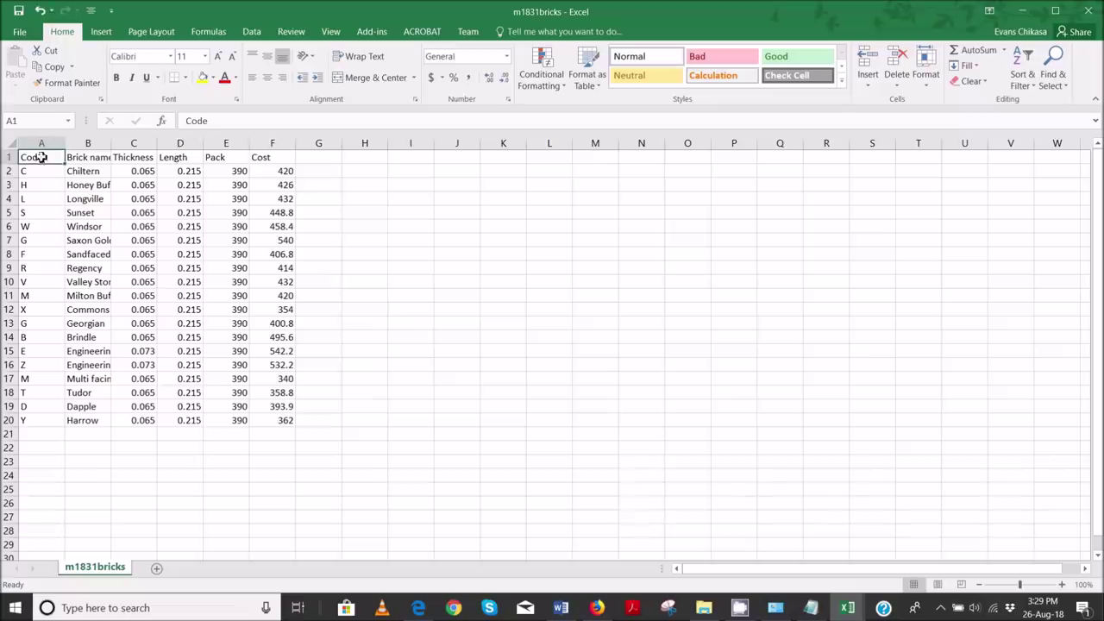
left_click(12, 145)
double_click(65, 143)
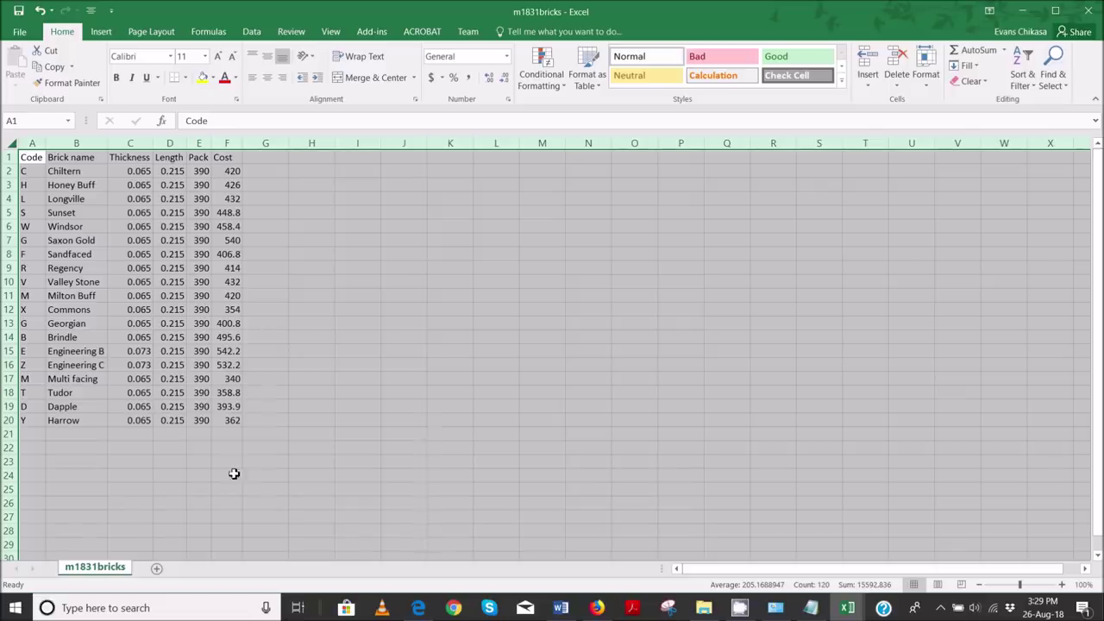
left_click(269, 467)
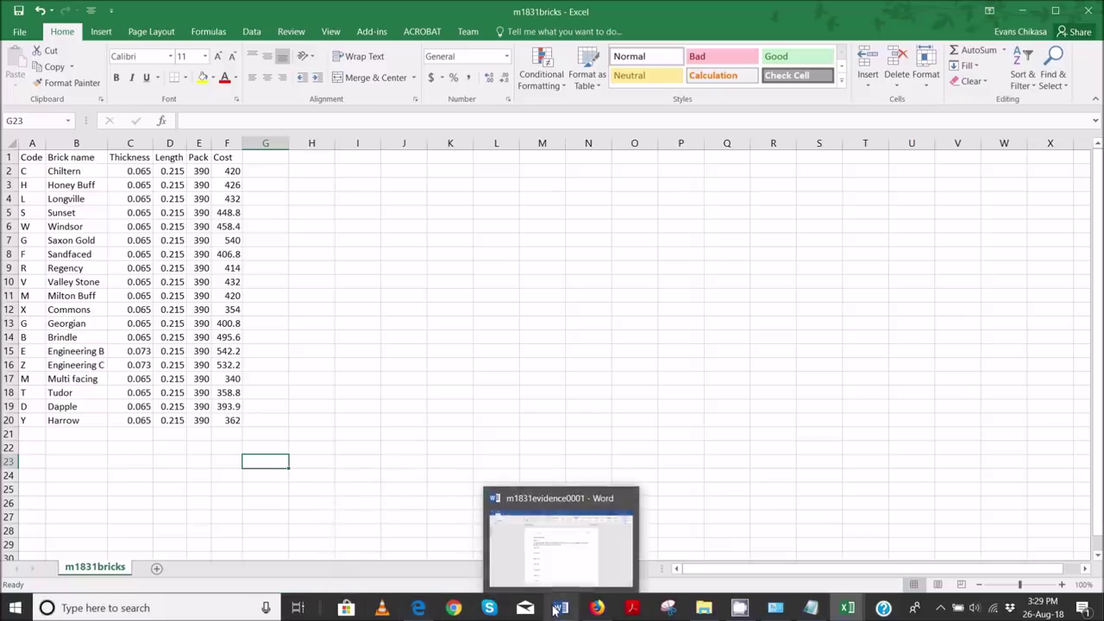
- Switch back to the m1831calculator workbook's sheet
mouse_move(848, 607)
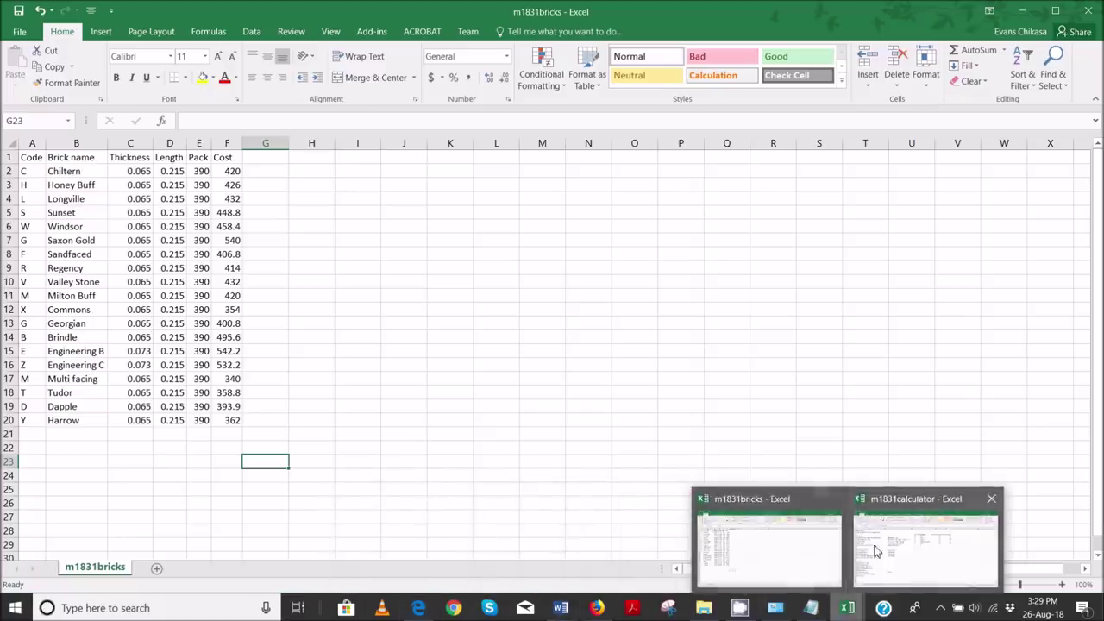
left_click(921, 539)
left_click(233, 393)
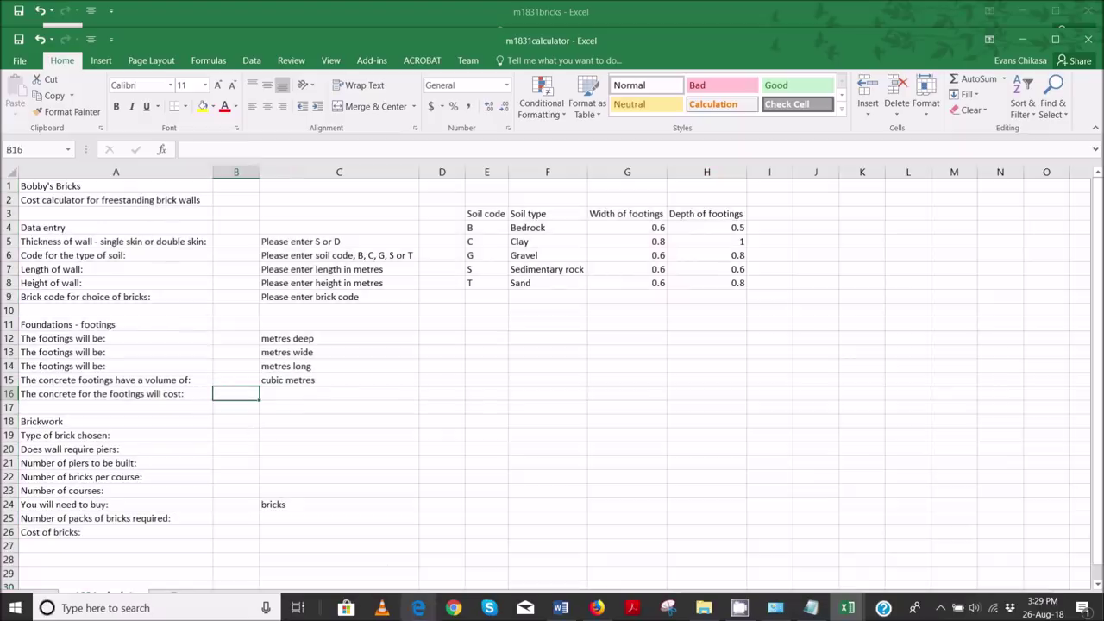
- Study the Bobby's Bricks target formatting in the exam paper PDF
mouse_move(418, 607)
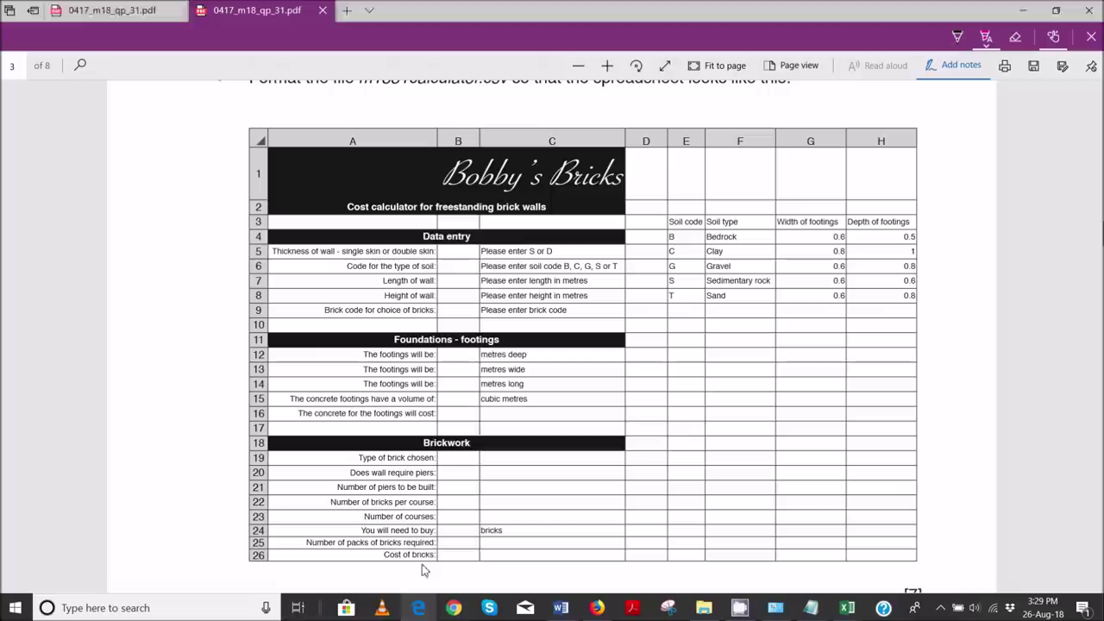
left_click(426, 570)
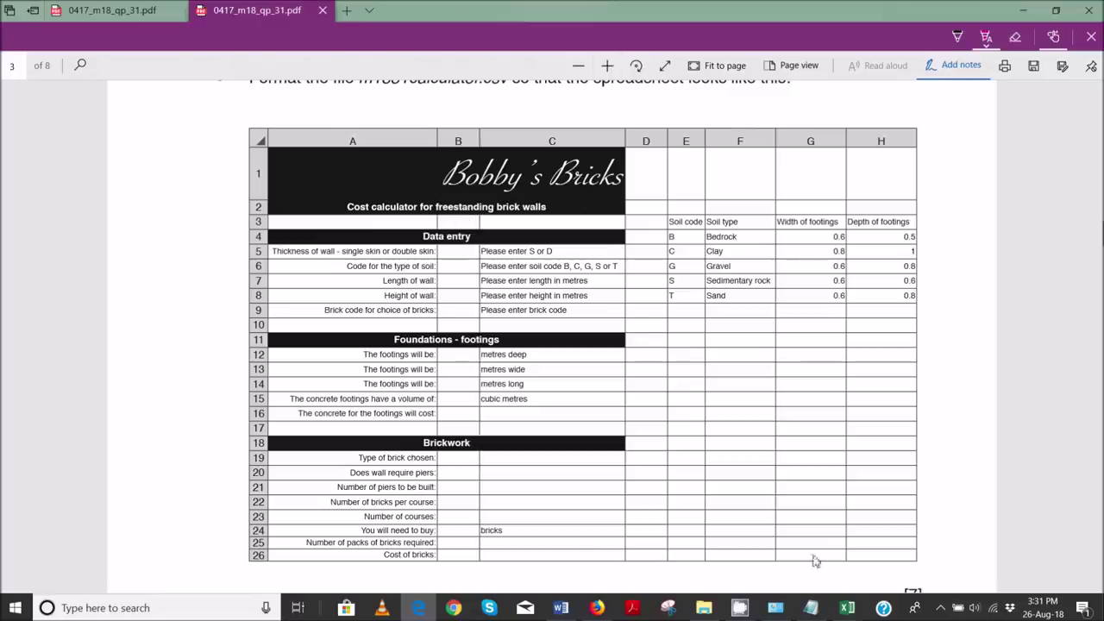
mouse_move(847, 608)
mouse_move(865, 551)
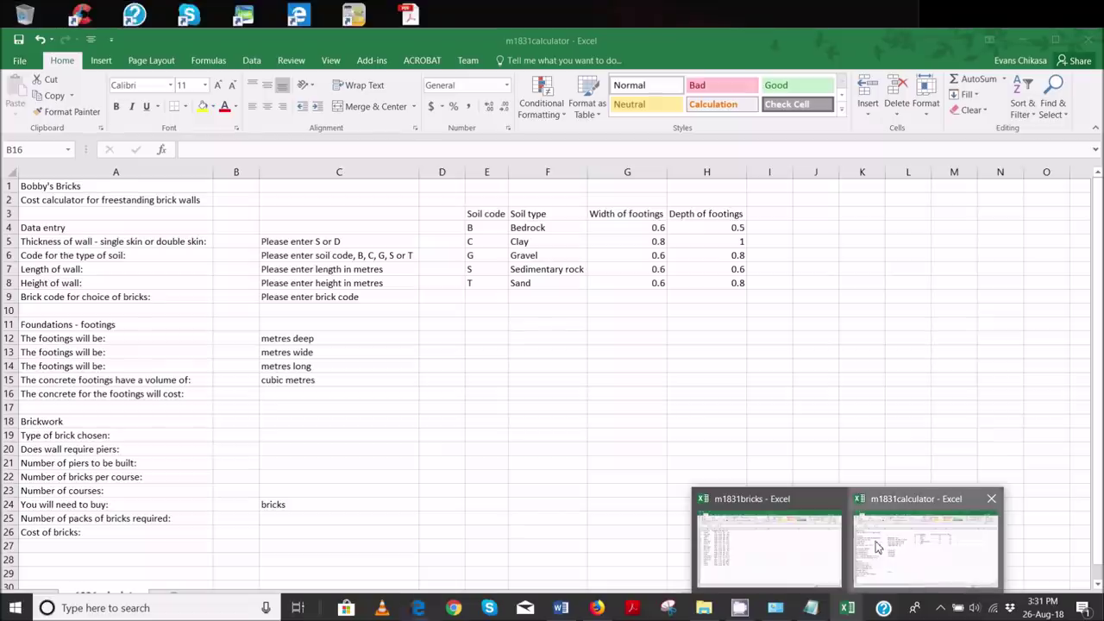
- Fill heading rows A1:C2, A4:C4, A11:C11 and A18:C18 black with white text
left_click(877, 547)
left_click(91, 189)
left_click_drag(98, 204, 387, 195)
left_click_drag(50, 228, 301, 230, "ctrl")
left_click_drag(28, 328, 289, 321, "ctrl")
left_click_drag(24, 421, 308, 419, "ctrl")
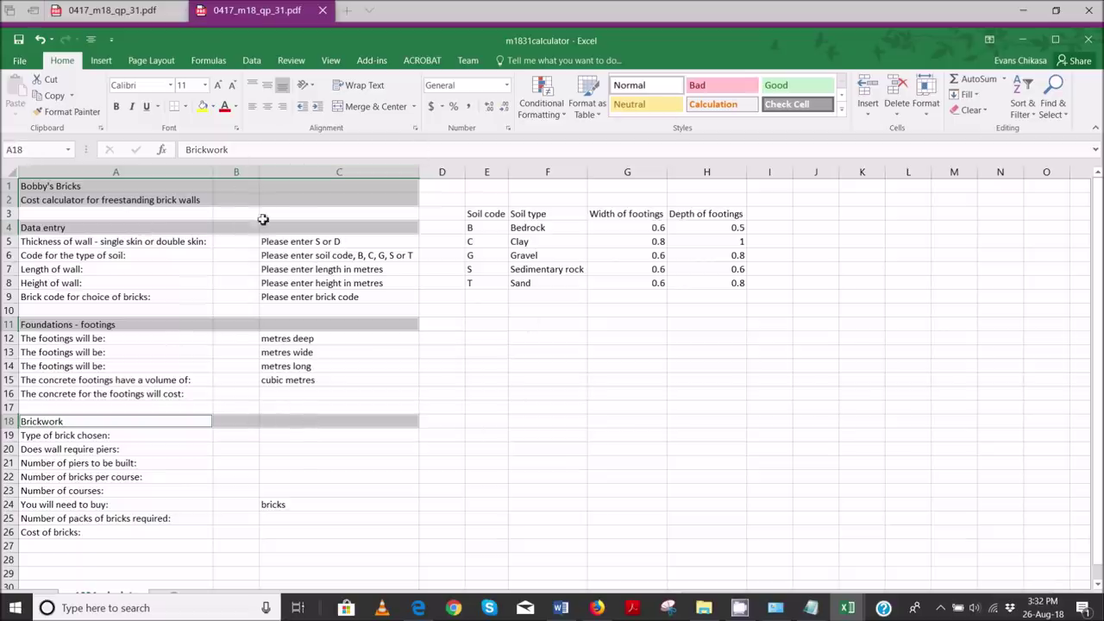
left_click(213, 106)
left_click(214, 139)
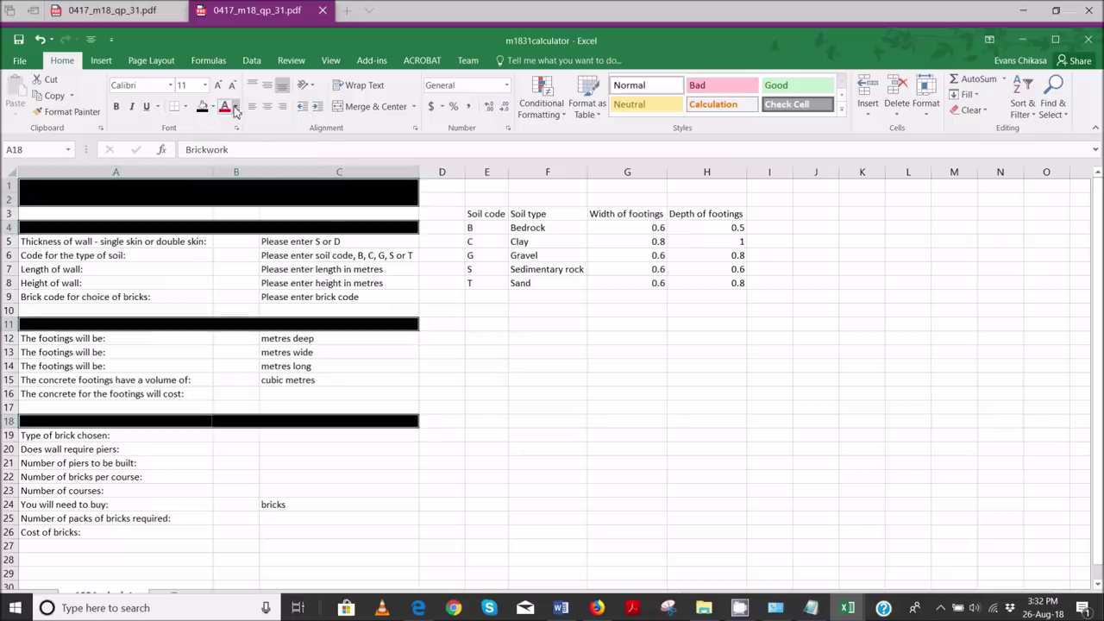
left_click(235, 107)
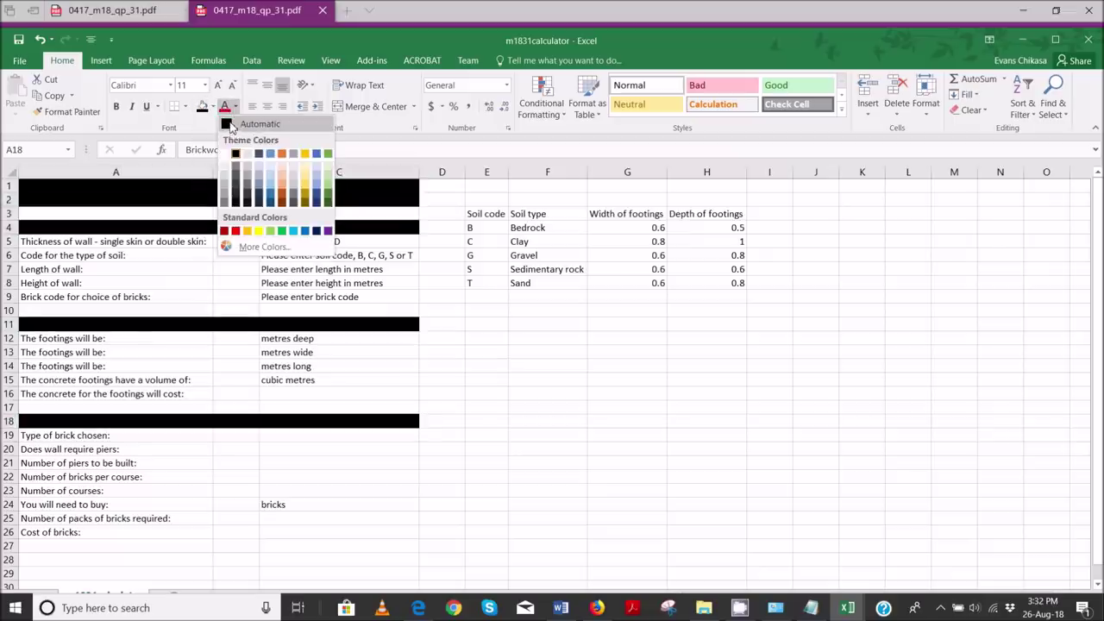
left_click(229, 125)
left_click(235, 107)
left_click(236, 154)
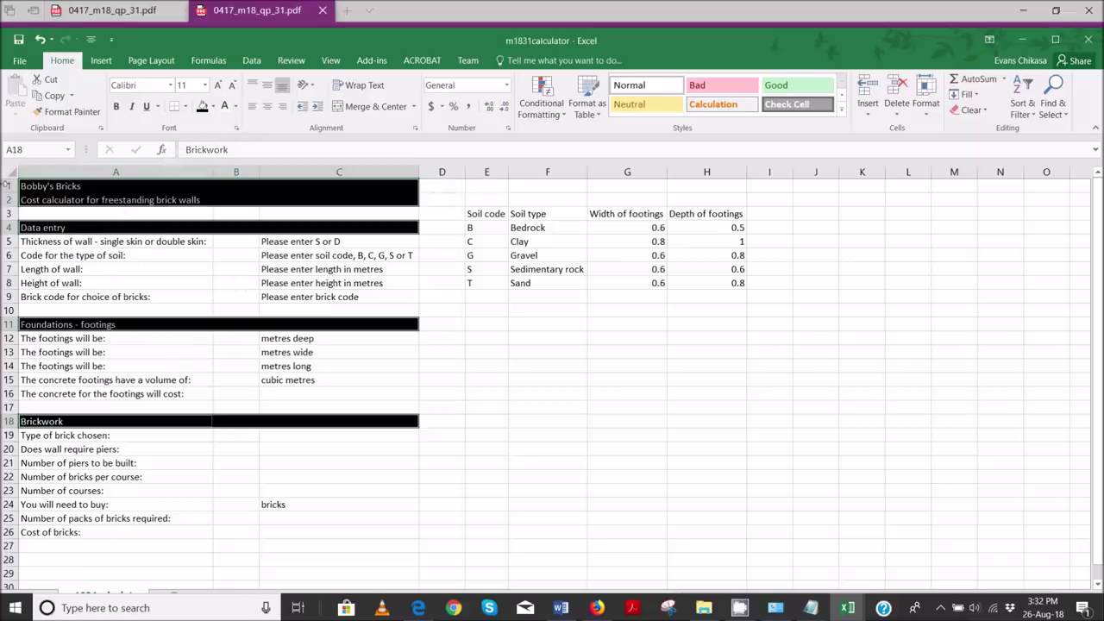
- Merge the Bobby's Bricks title across A1:C1 and right-align it
left_click(268, 106)
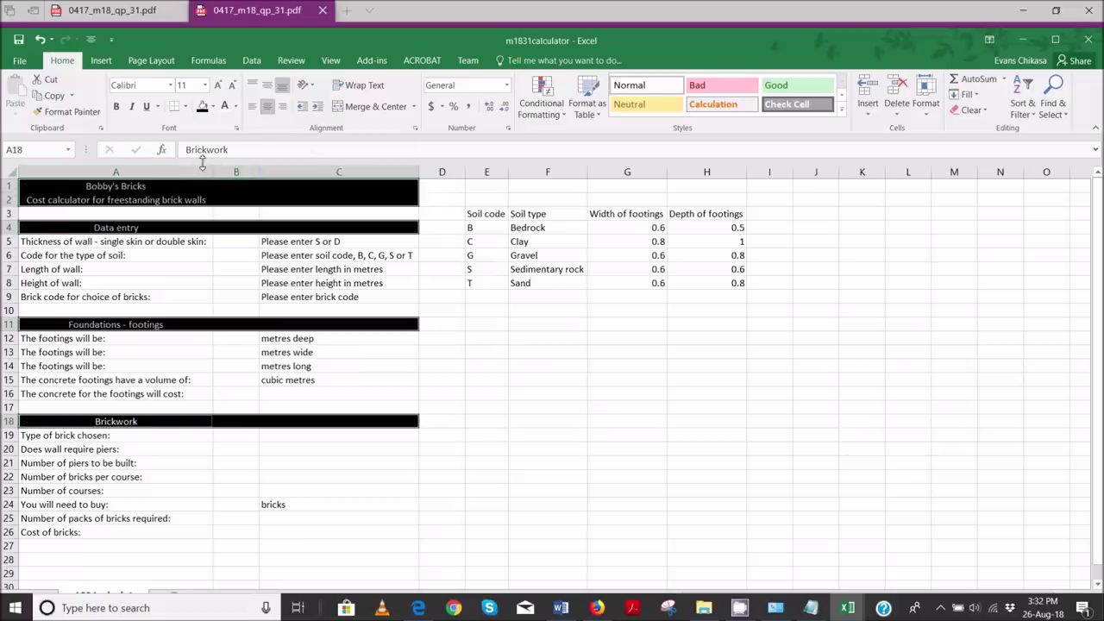
key("ctrl+z")
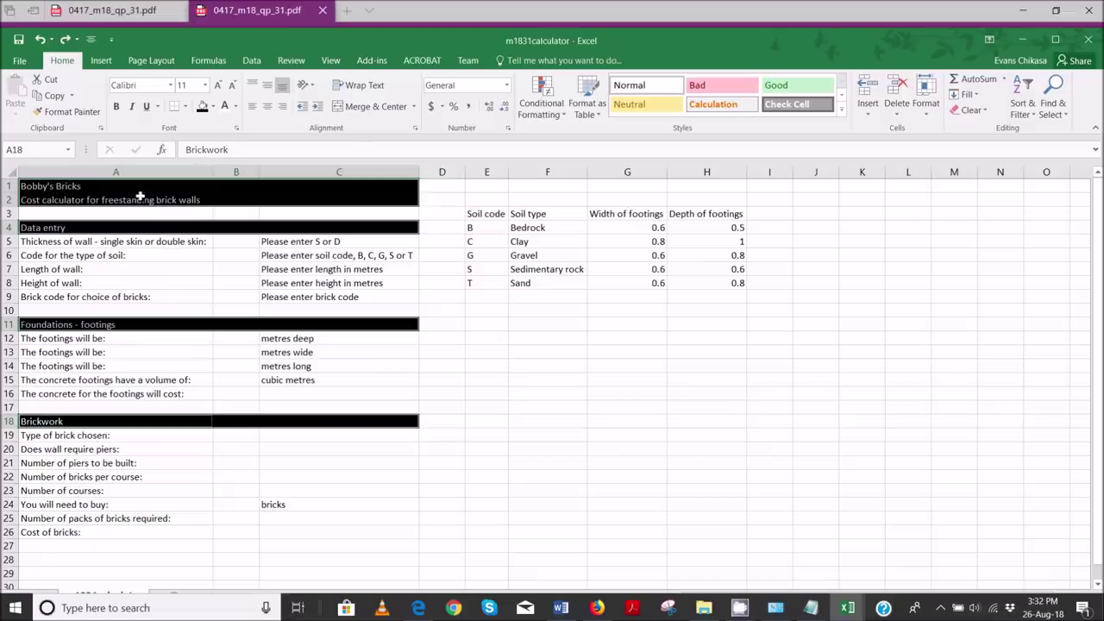
left_click(138, 200)
left_click_drag(91, 185, 312, 183)
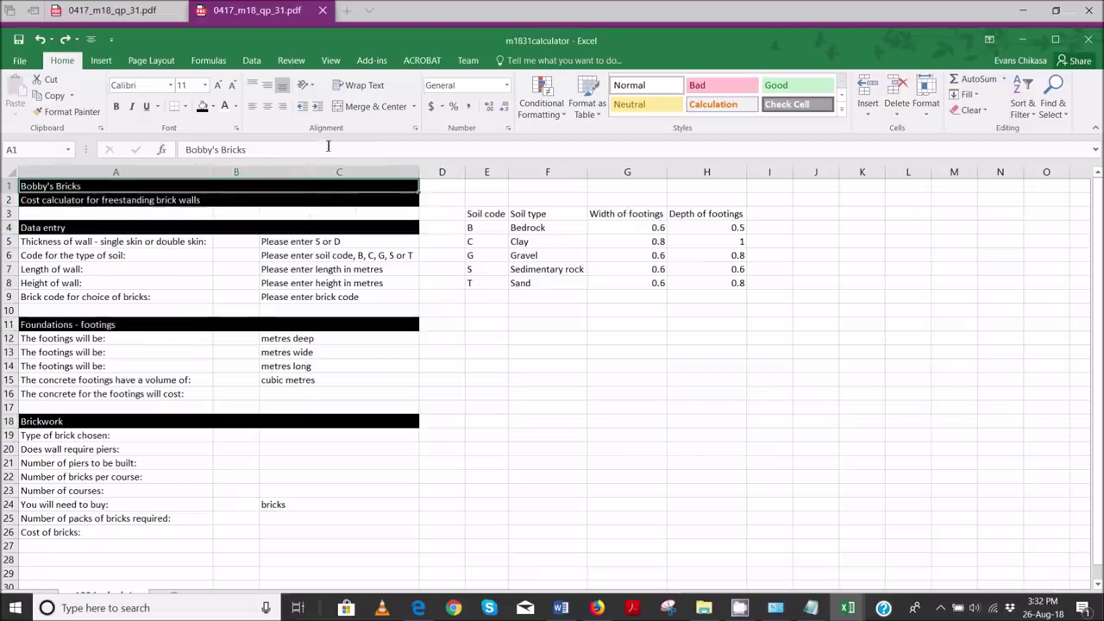
left_click(350, 107)
left_click(283, 108)
- Merge and centre the subtitle across A2:C2
left_click_drag(182, 201, 413, 200)
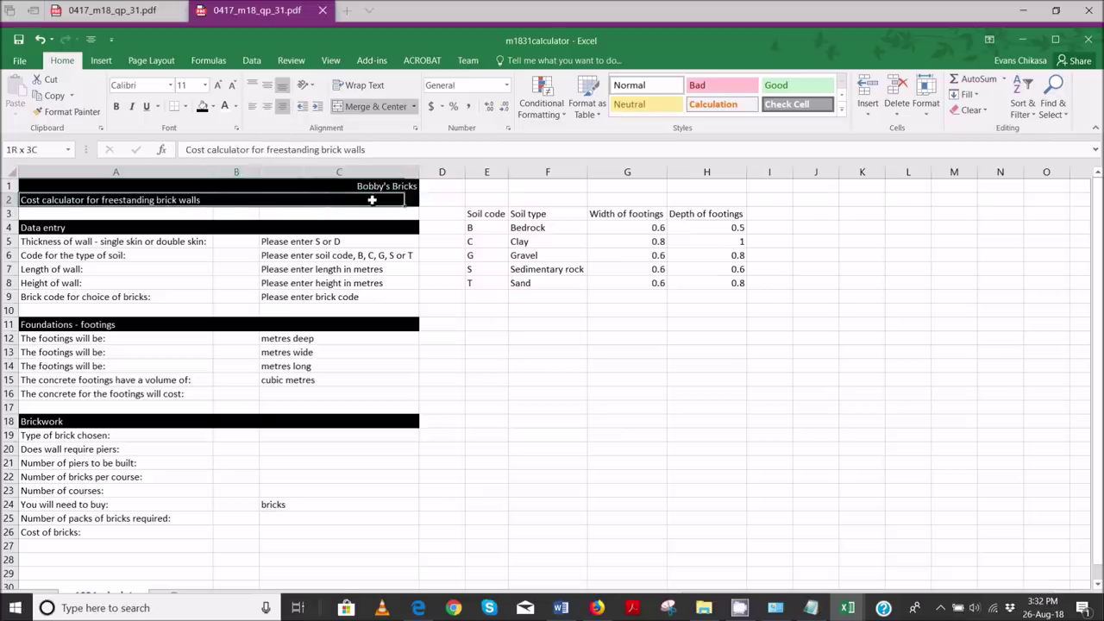
left_click(371, 108)
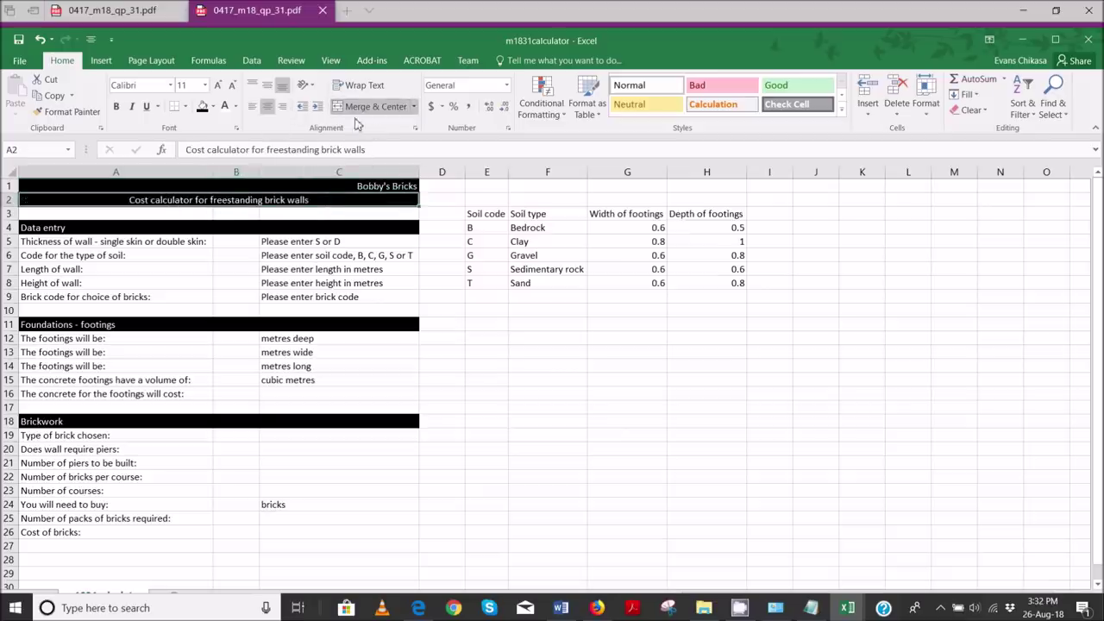
left_click(200, 227)
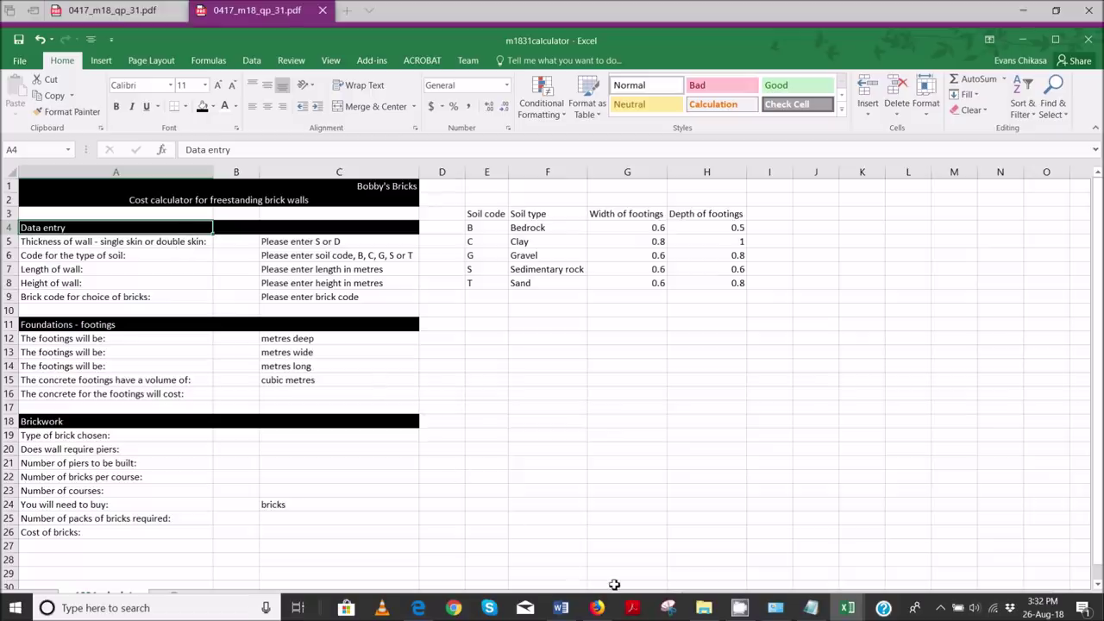
mouse_move(848, 610)
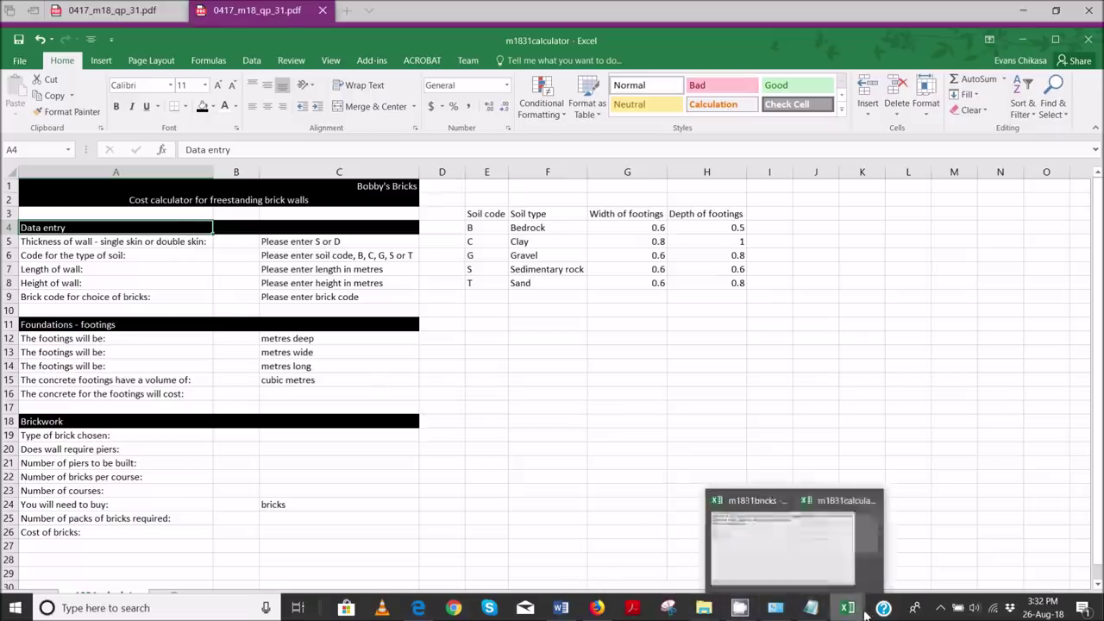
mouse_move(420, 608)
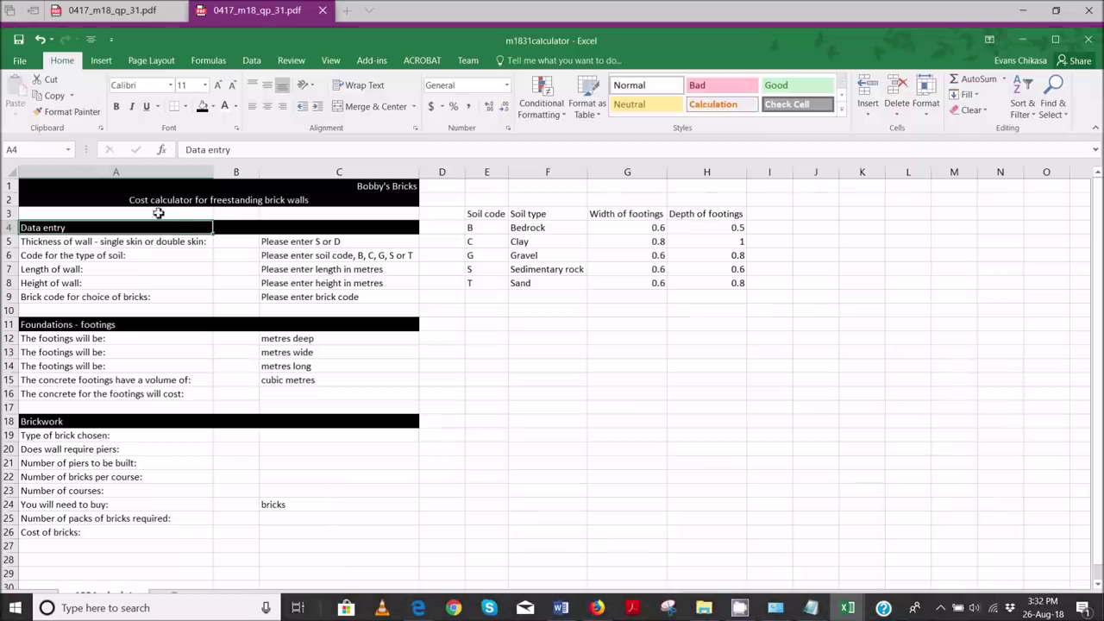
- Merge and centre Data entry (A4:C4), Foundations - footings (A11:C11) and Brickwork (A18:C18)
left_click_drag(178, 227, 339, 229)
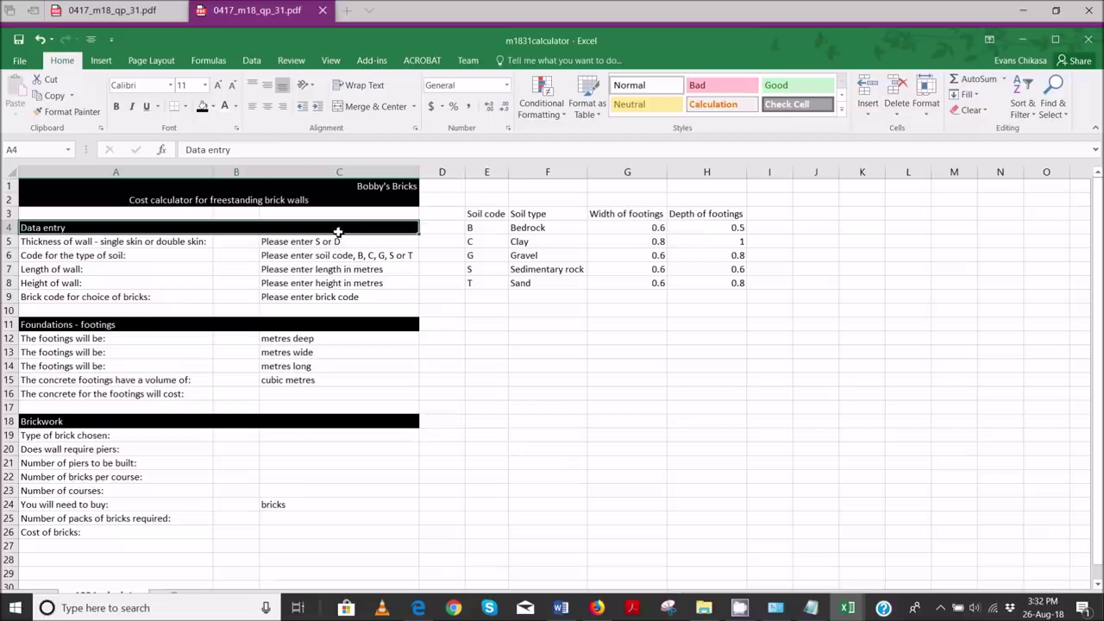
left_click_drag(162, 325, 272, 331)
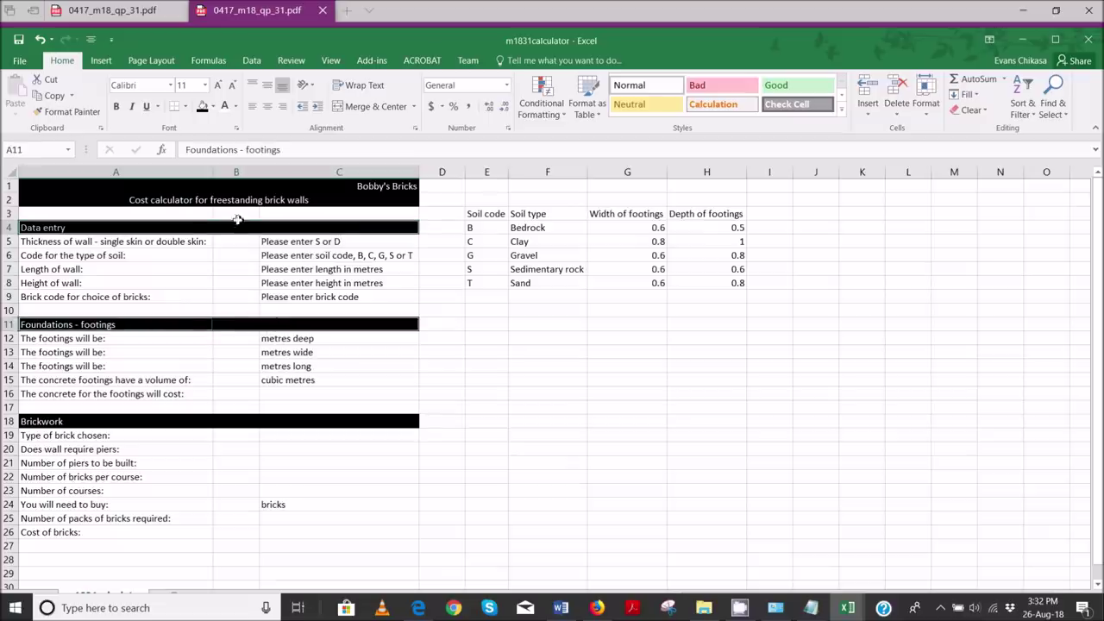
left_click(186, 223)
left_click_drag(266, 226, 308, 226)
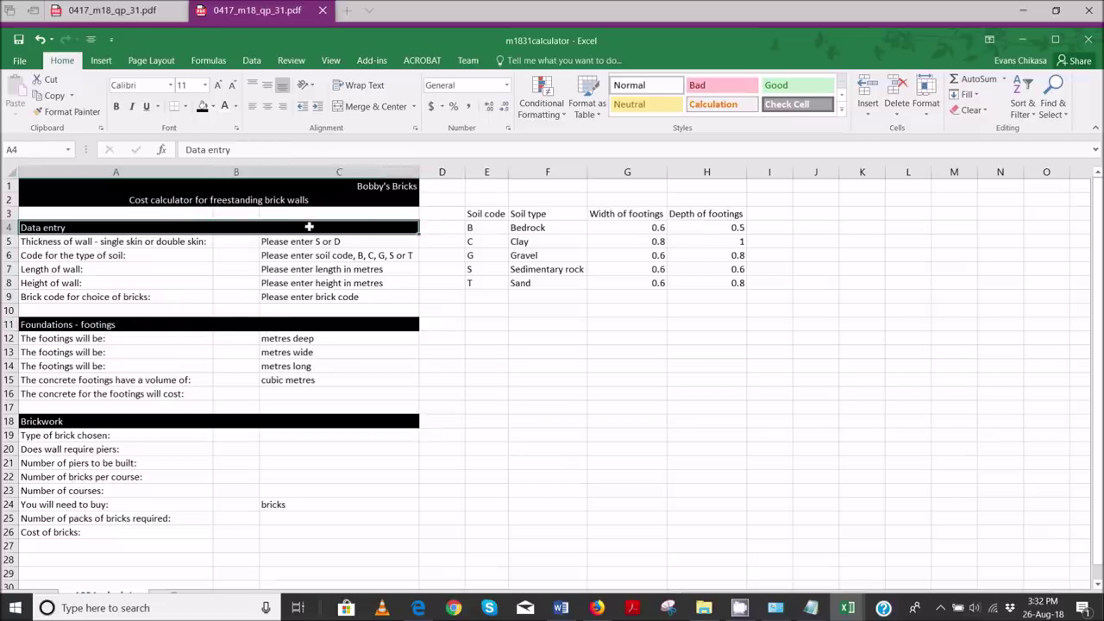
left_click(369, 106)
left_click_drag(141, 325, 274, 325)
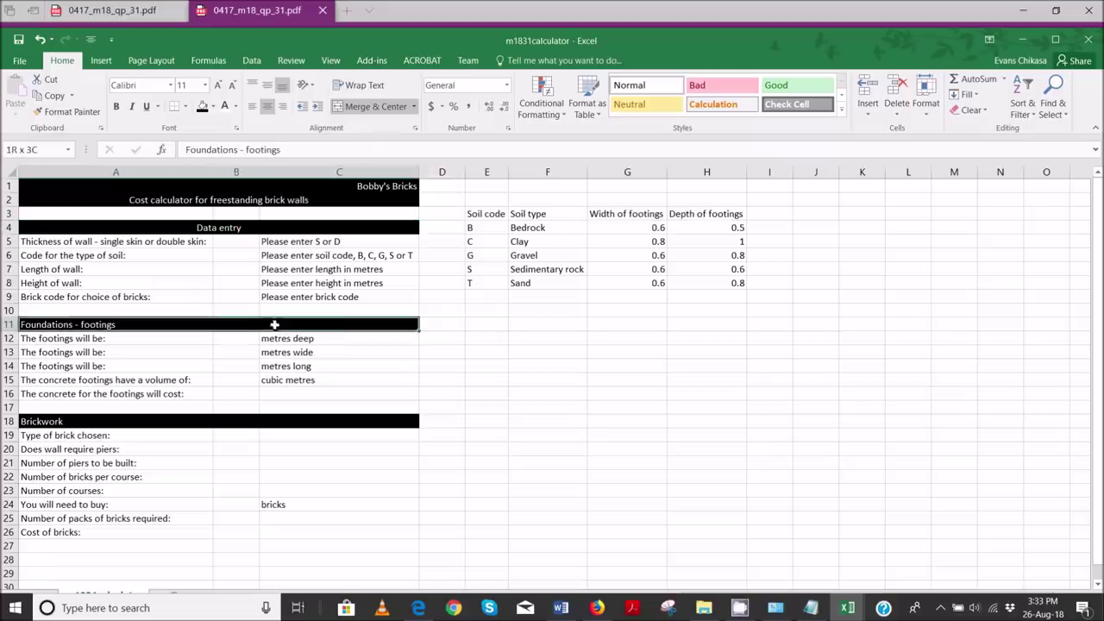
left_click(371, 106)
left_click(96, 422)
left_click_drag(96, 422, 316, 424)
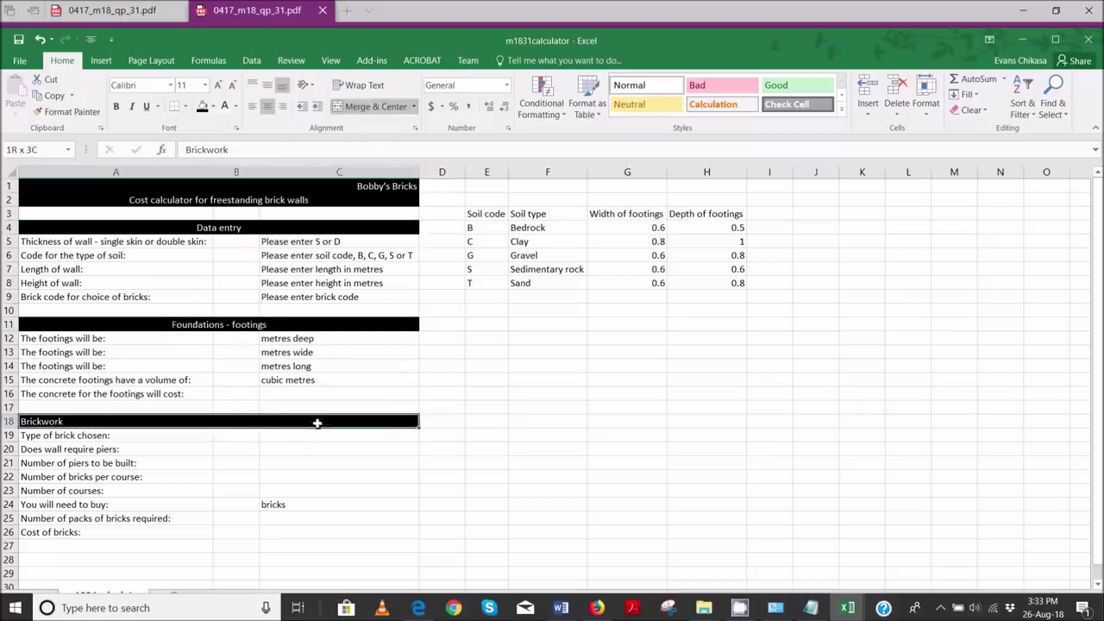
left_click(349, 107)
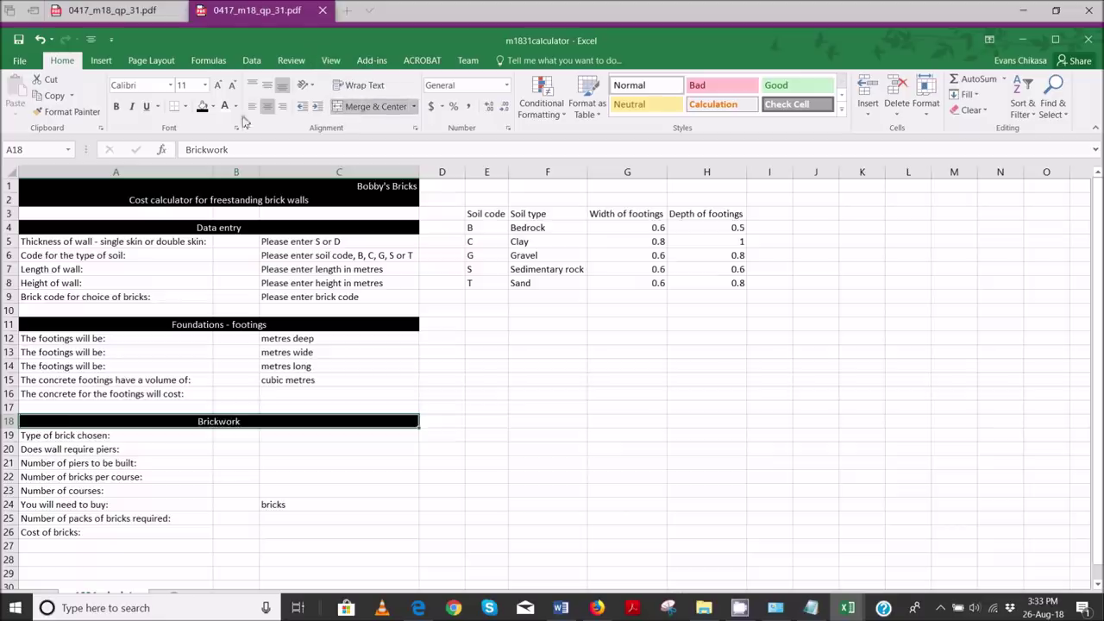
- Select the subtitle plus the Data entry, Foundations - footings and Brickwork headings together
left_click(239, 203)
left_click(227, 228)
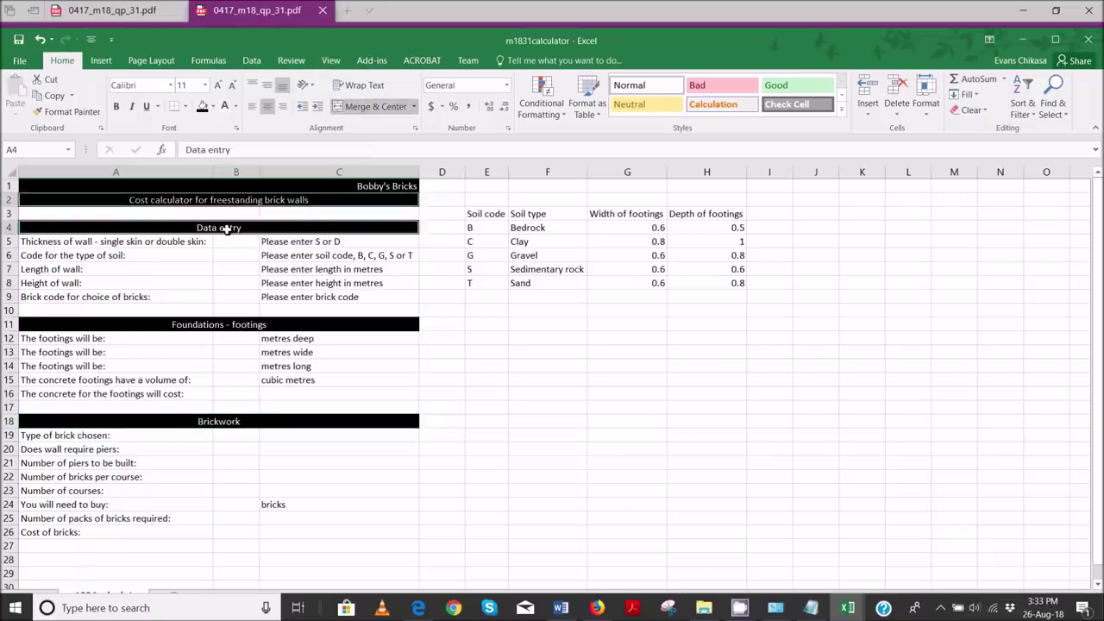
left_click(221, 324)
left_click(219, 421)
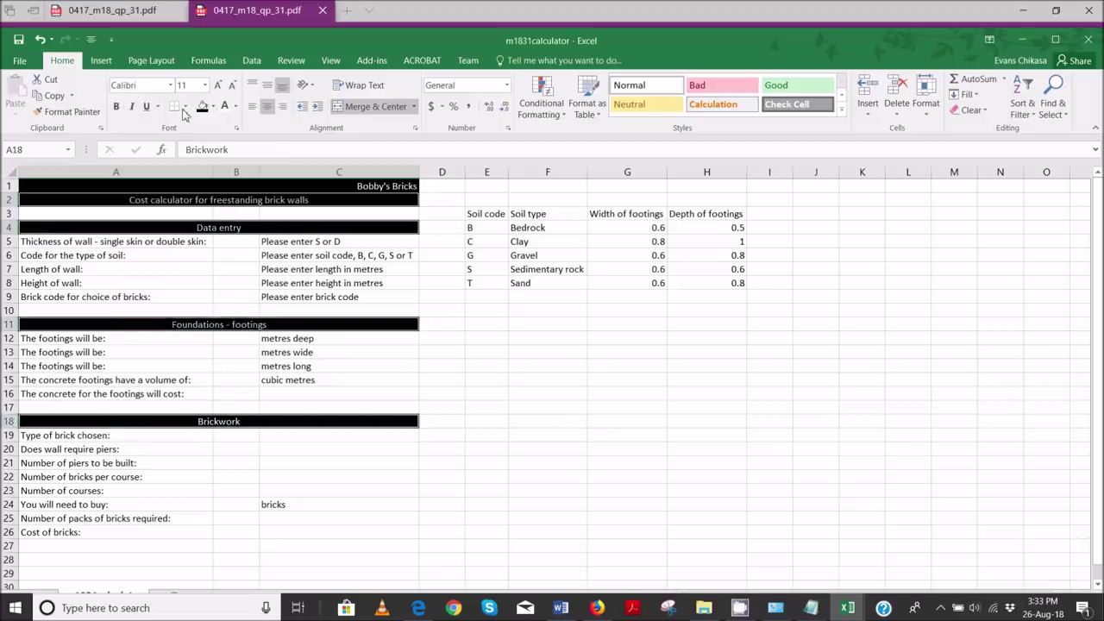
left_click(116, 106)
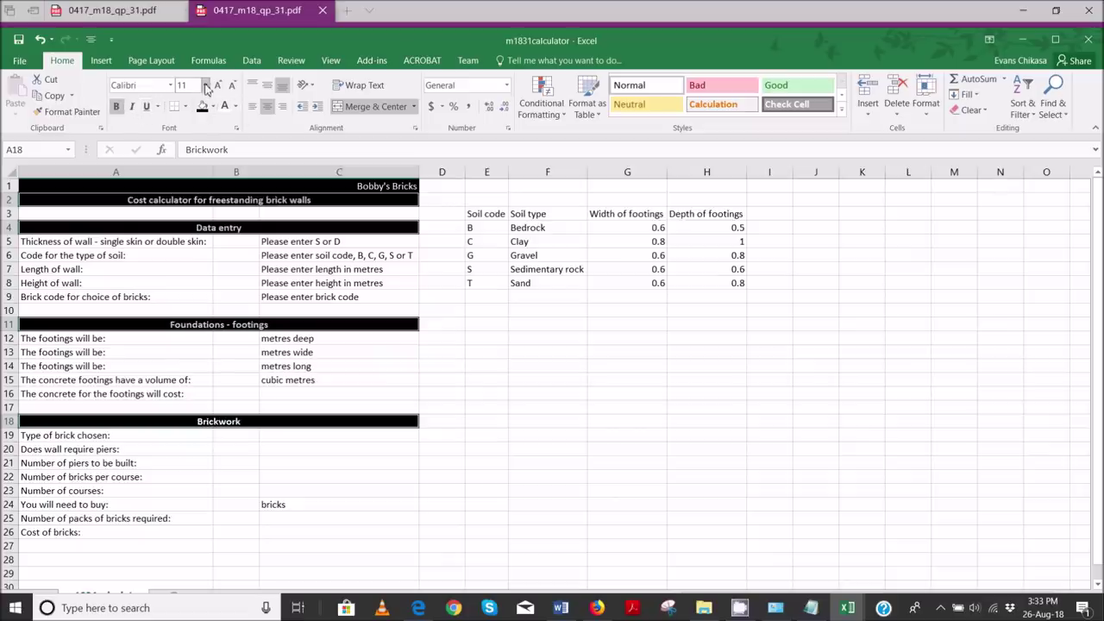
left_click(218, 84)
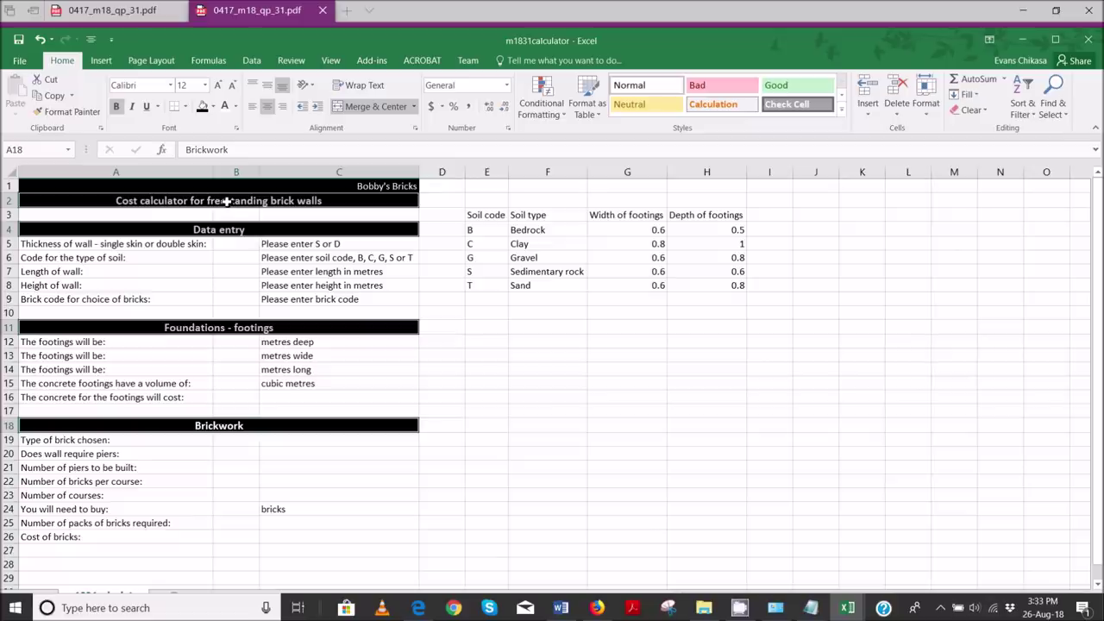
left_click(528, 326)
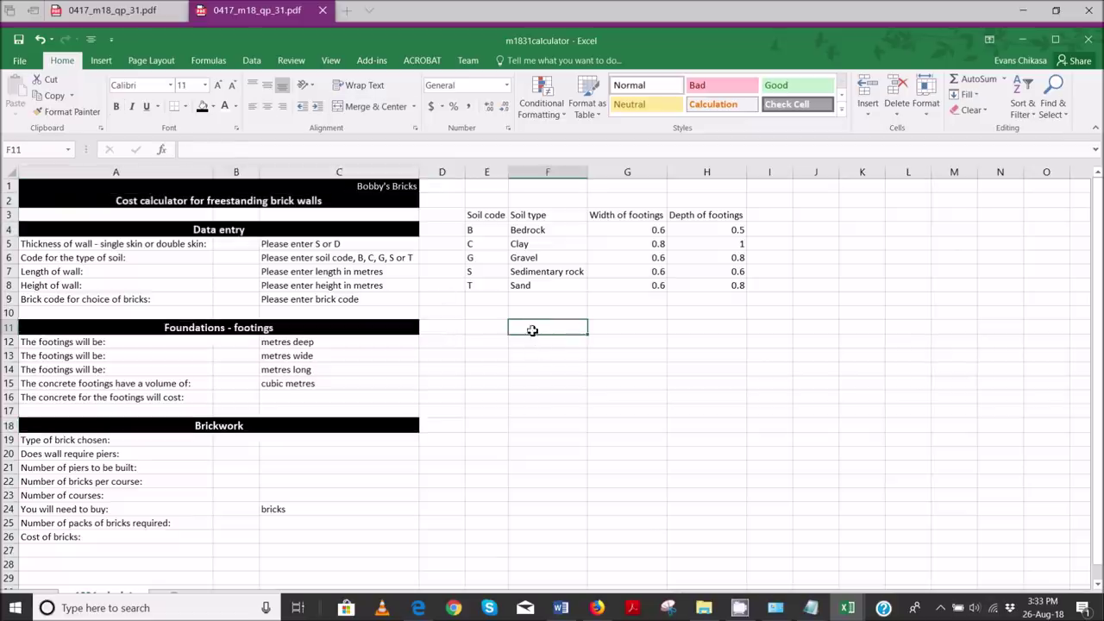
- Enlarge the Bobby's Bricks title in A1 to 36 pt
left_click(386, 188)
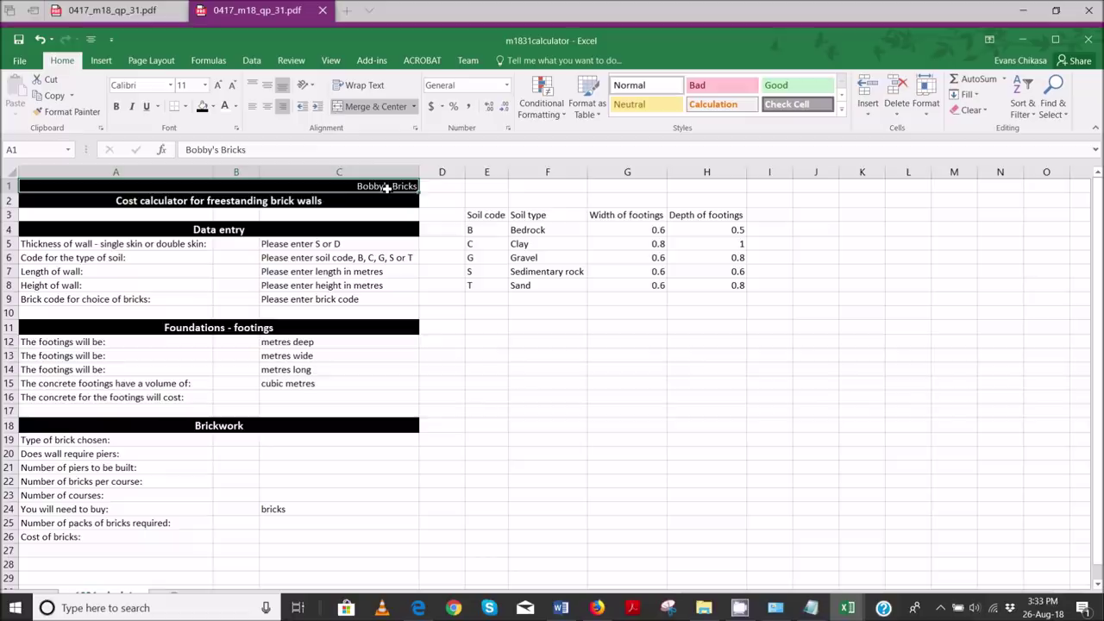
left_click(219, 87)
left_click(220, 87)
left_click(219, 88)
left_click(219, 87)
left_click(219, 87)
left_click(219, 87)
left_click(220, 87)
left_click(220, 87)
left_click(220, 88)
left_click(220, 87)
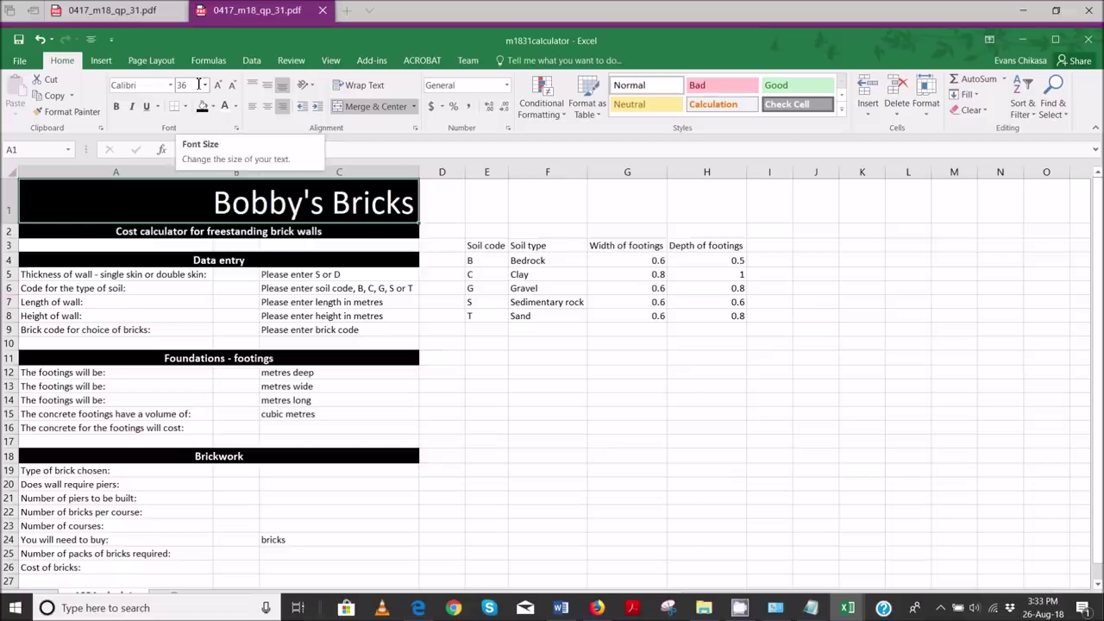
- Set the title font to Brush Script MT, leaving it not bold
left_click(154, 86)
type("Brush Script M")
key("Return")
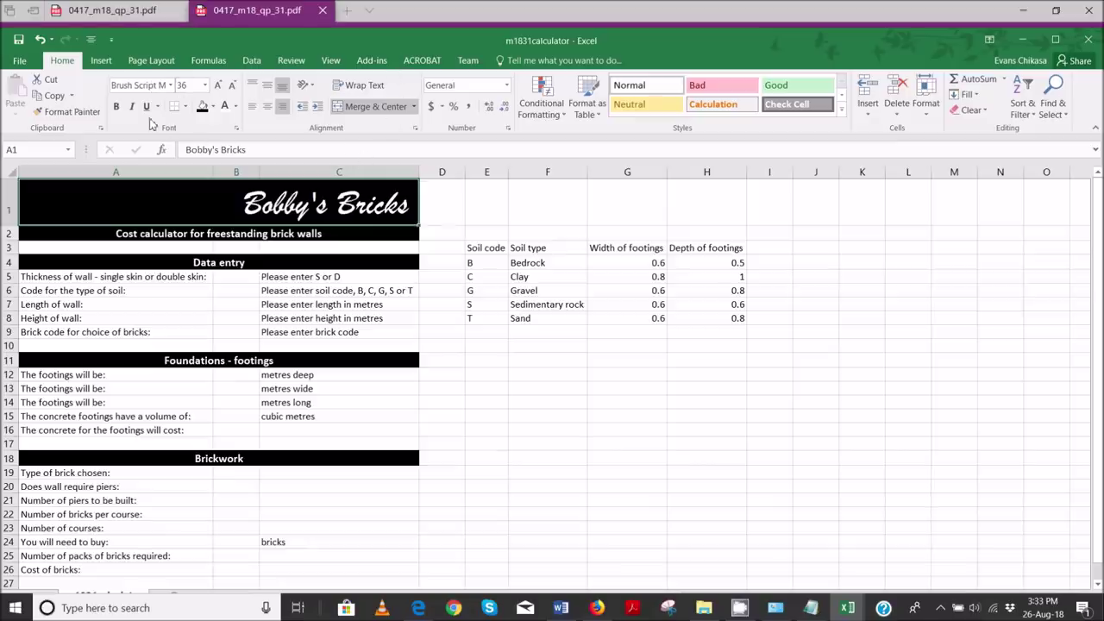
left_click(117, 106)
left_click(116, 106)
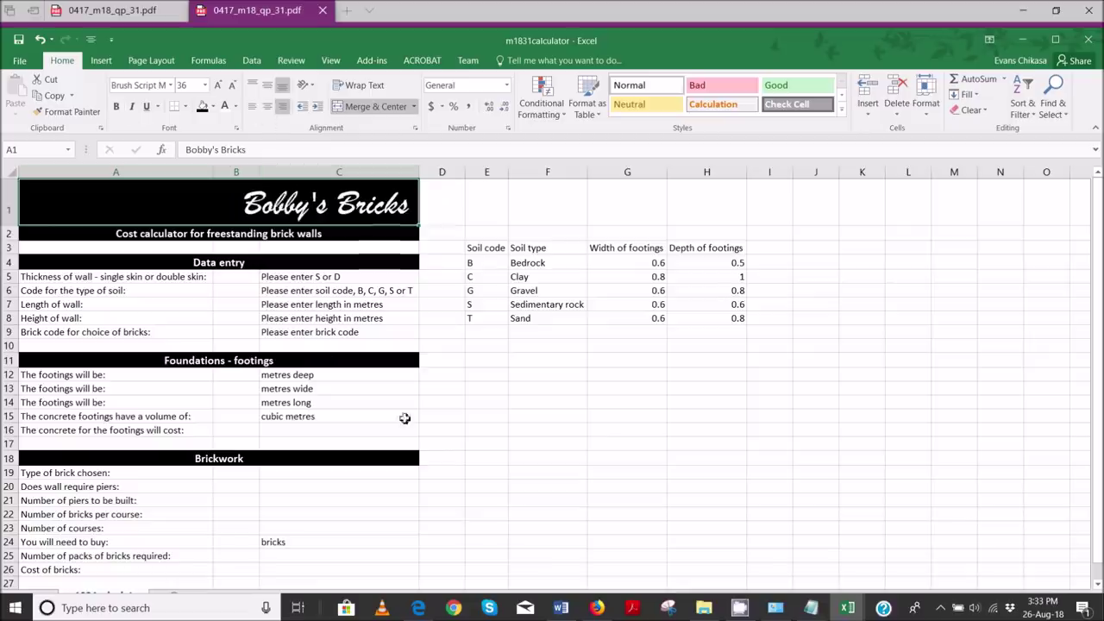
mouse_move(419, 596)
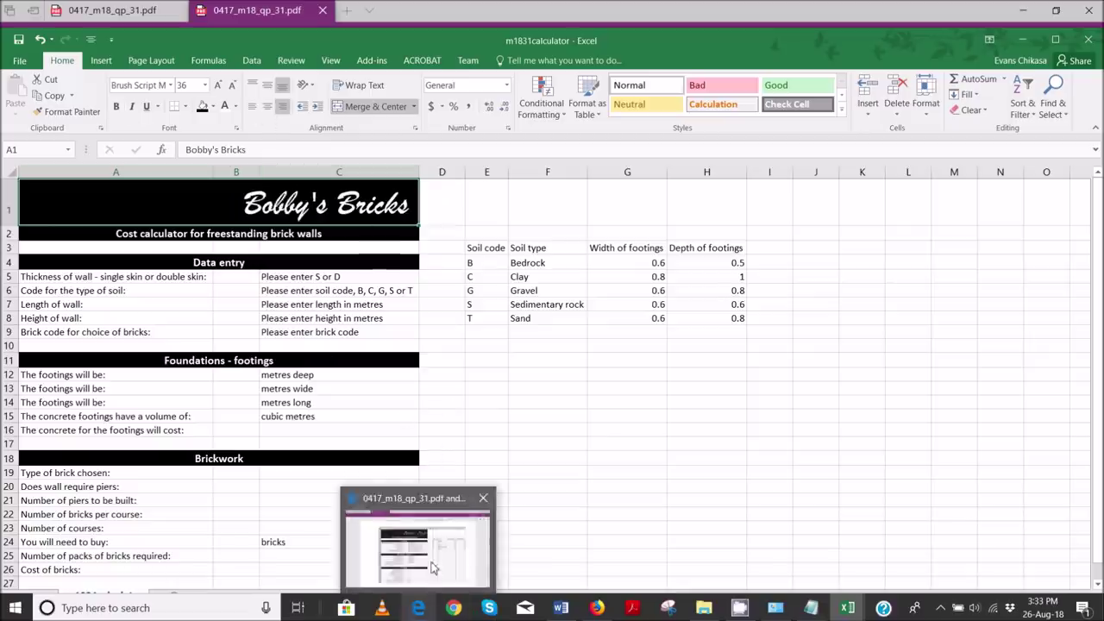
left_click(434, 568)
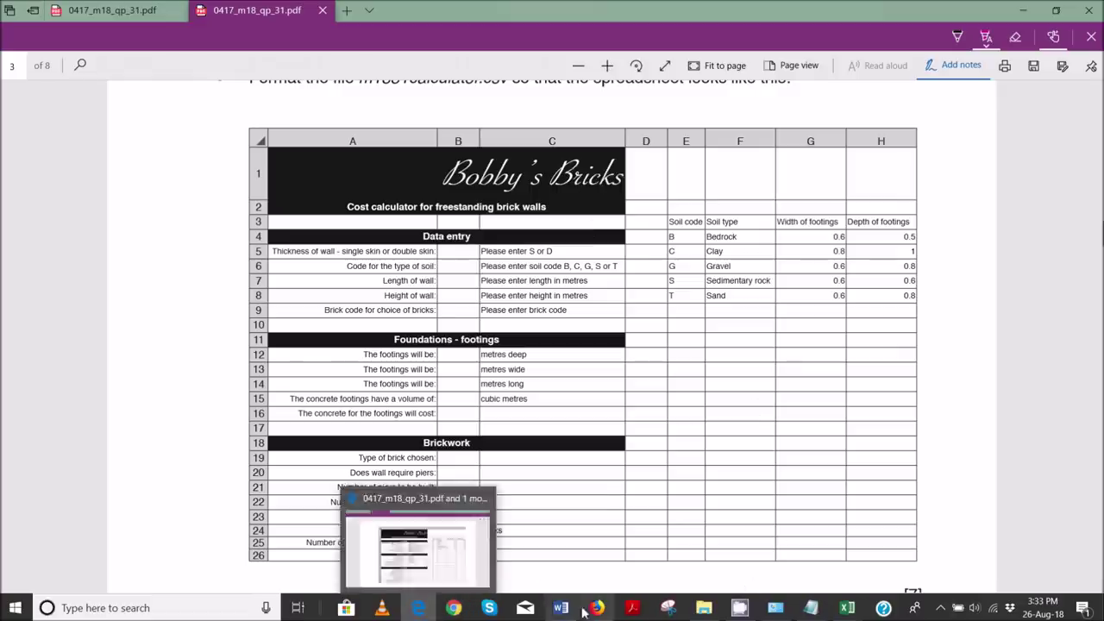
mouse_move(851, 609)
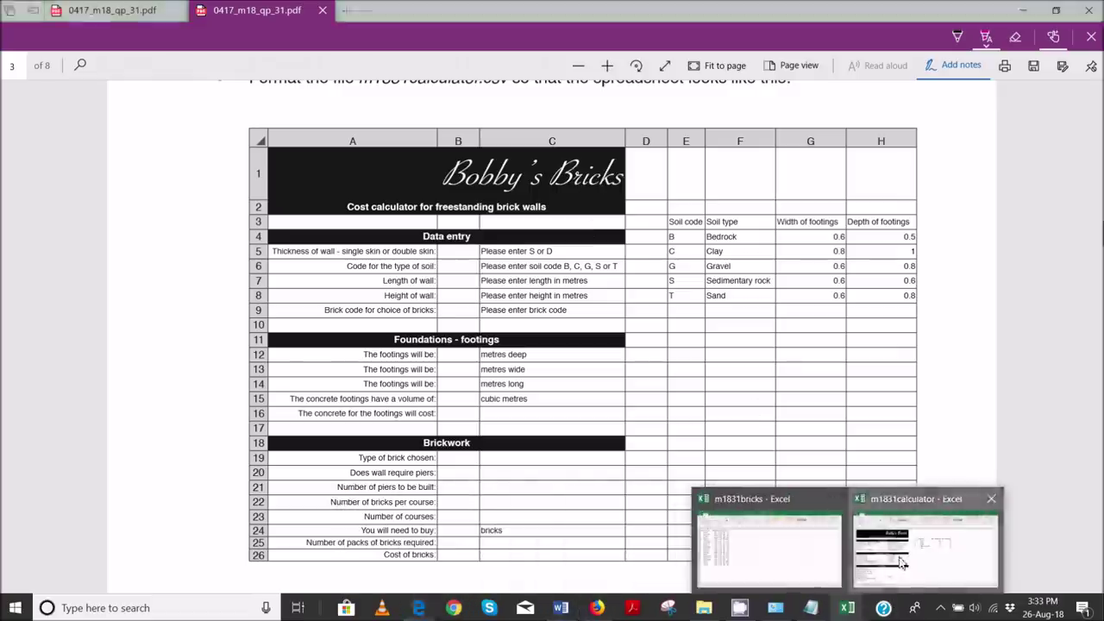
left_click(908, 542)
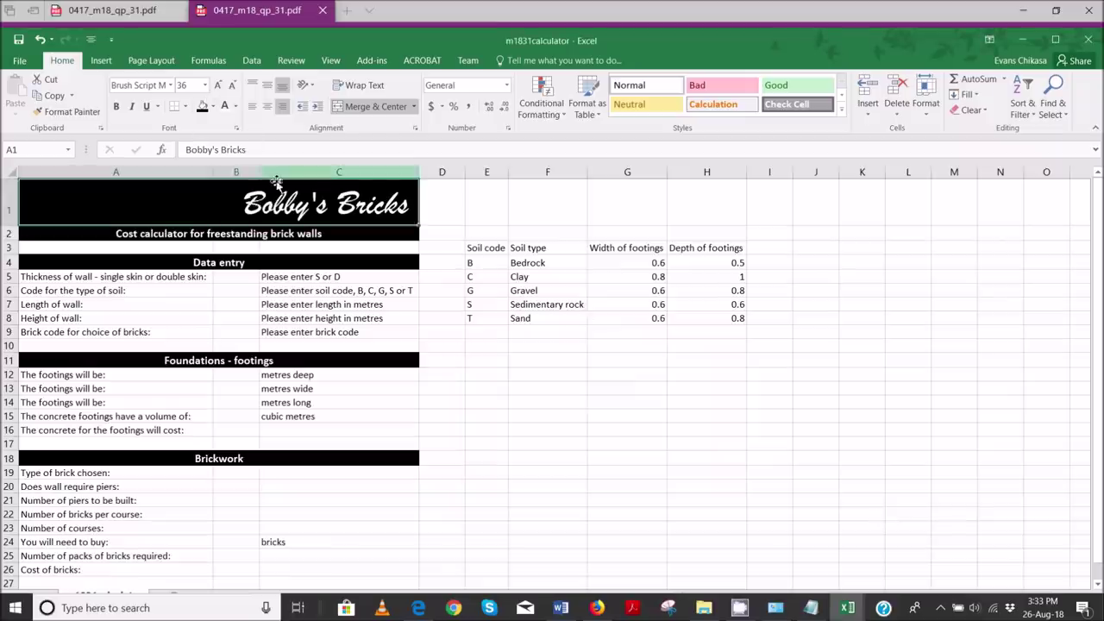
- Try the title in Blackadder ITC at 40 pt
left_click(220, 85)
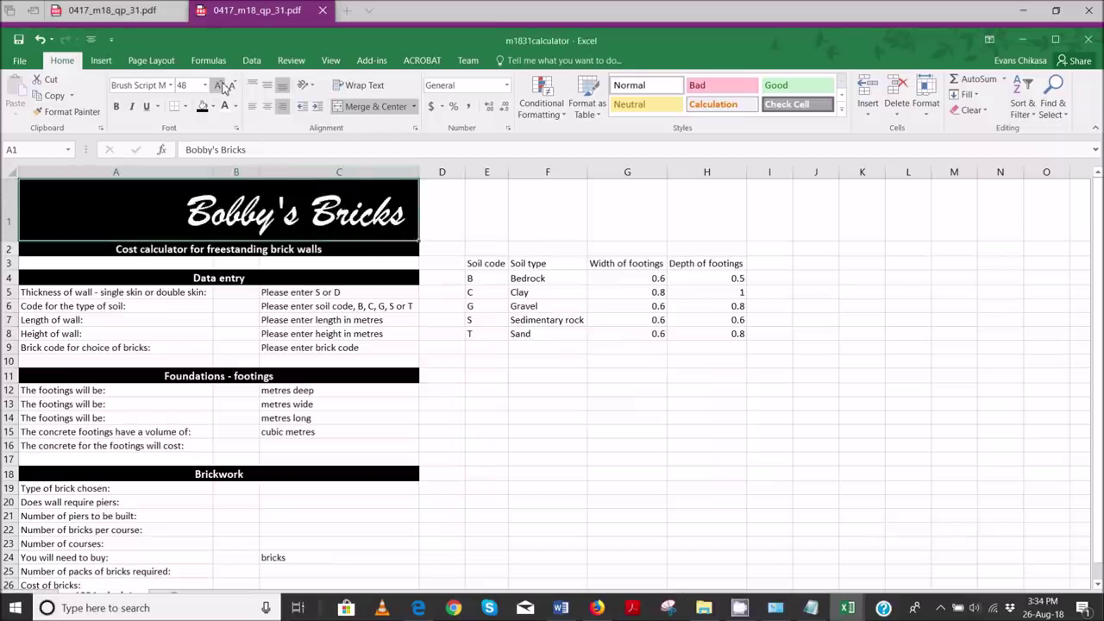
left_click(162, 86)
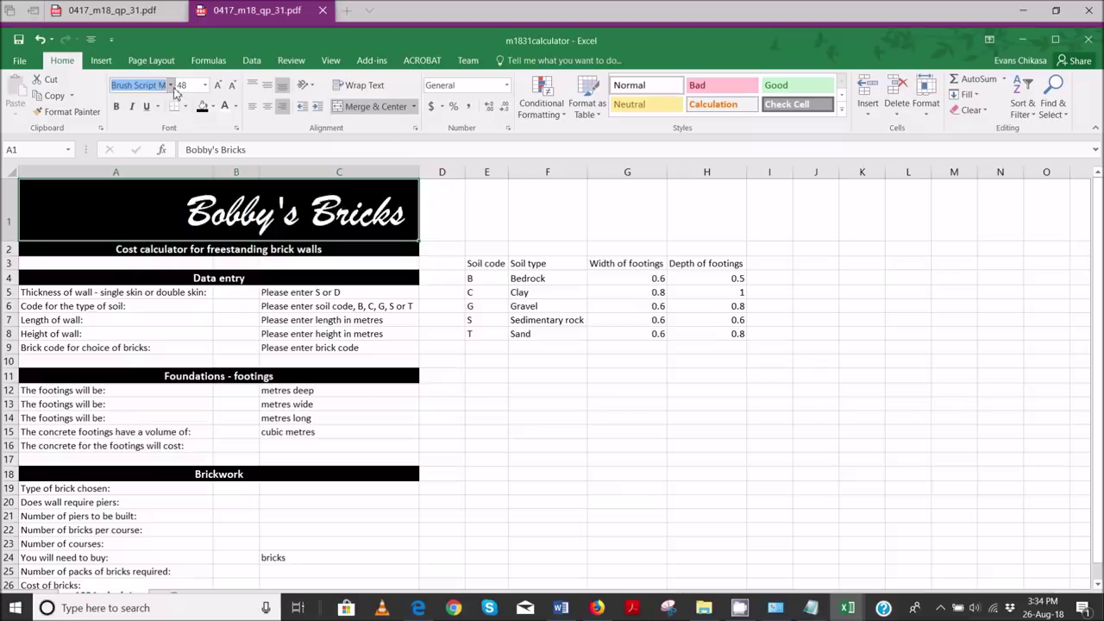
left_click(172, 86)
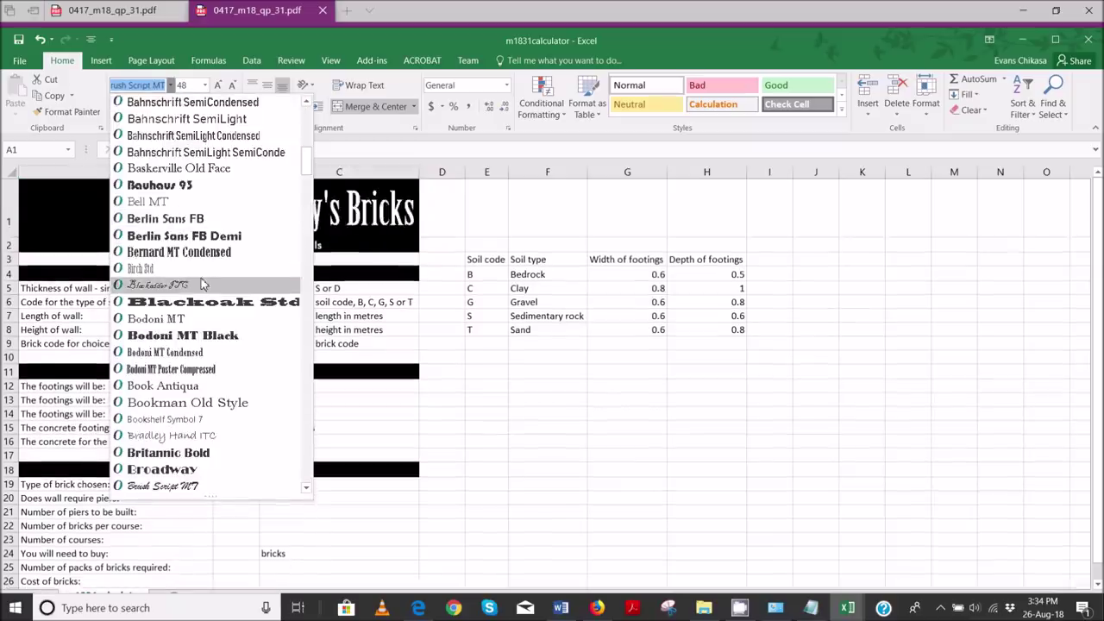
left_click(199, 285)
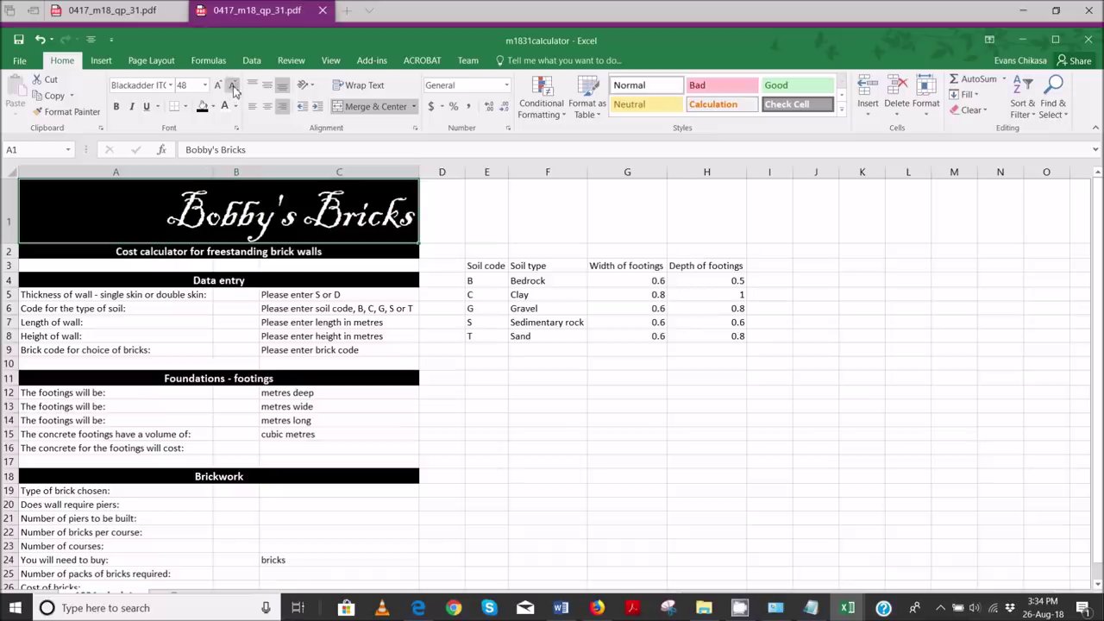
left_click(190, 85)
type("40")
key("Return")
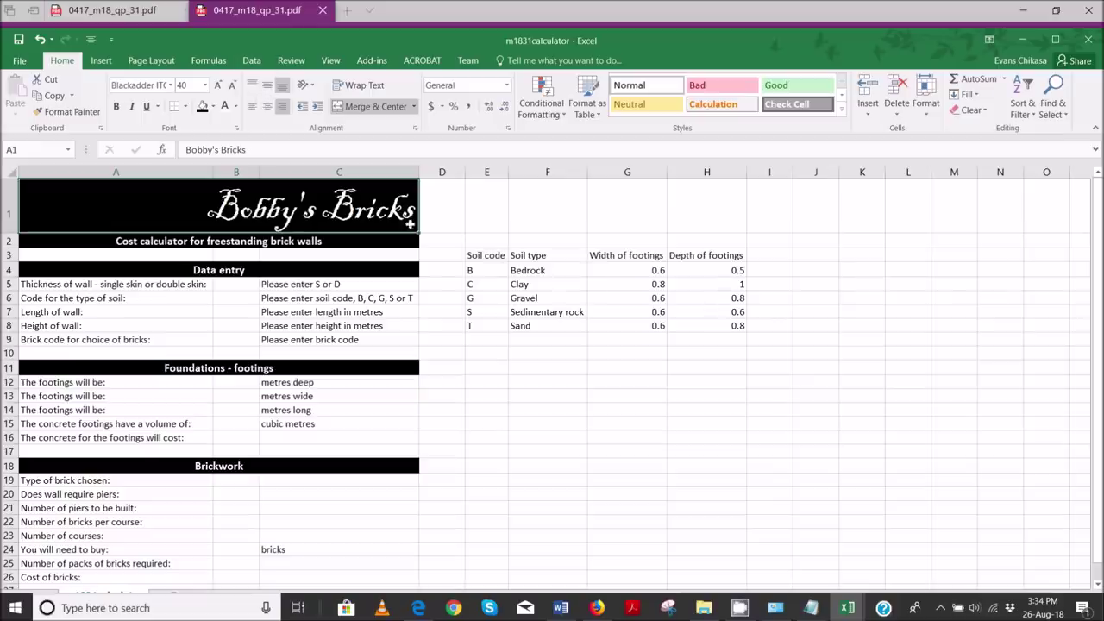
- Restyle the title in Edwardian Script at 42 pt
left_click(478, 216)
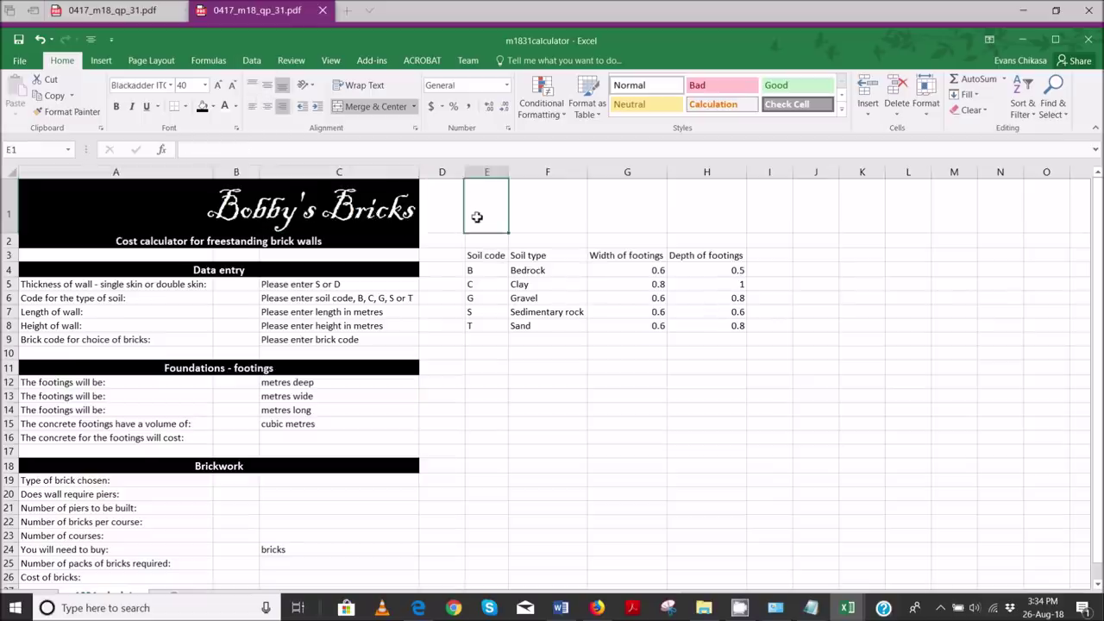
left_click(171, 87)
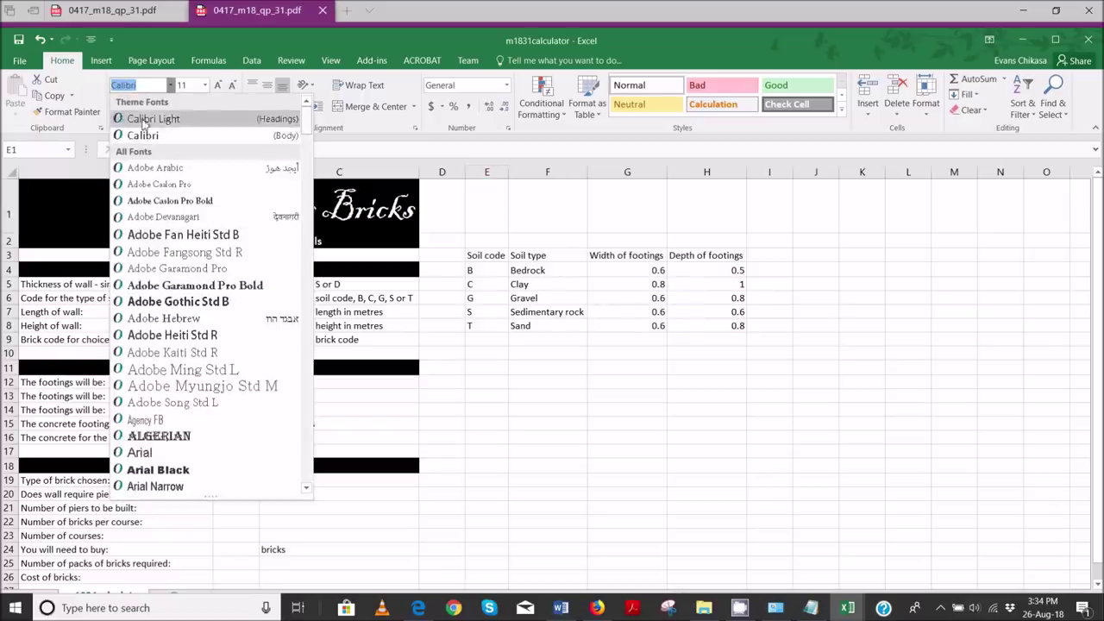
key("Escape")
left_click(215, 207)
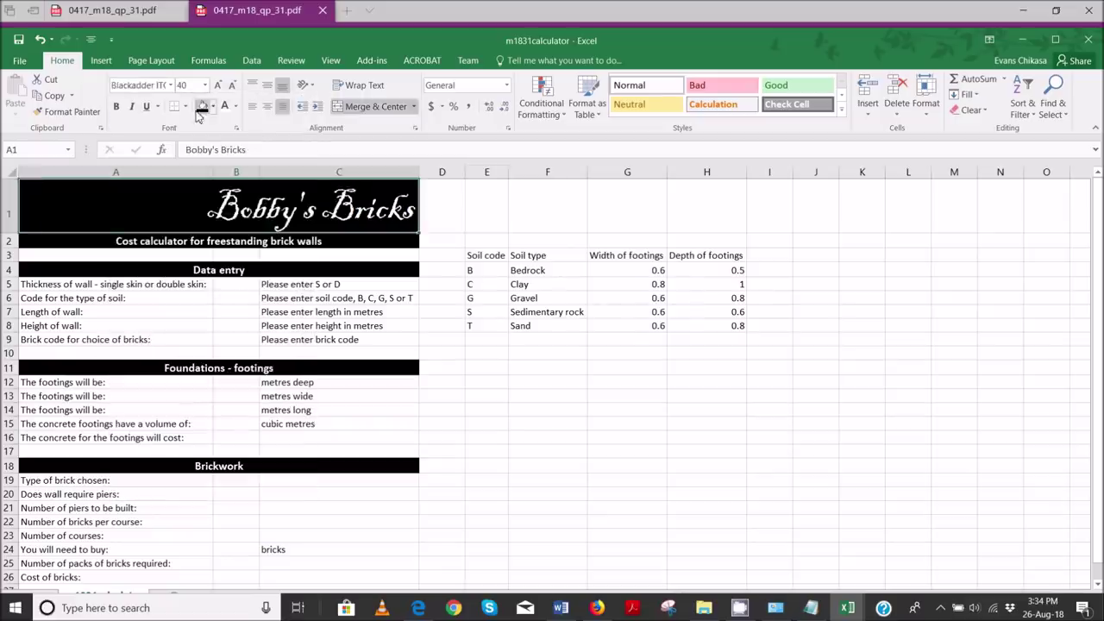
left_click(153, 85)
type("Edwardian Scr")
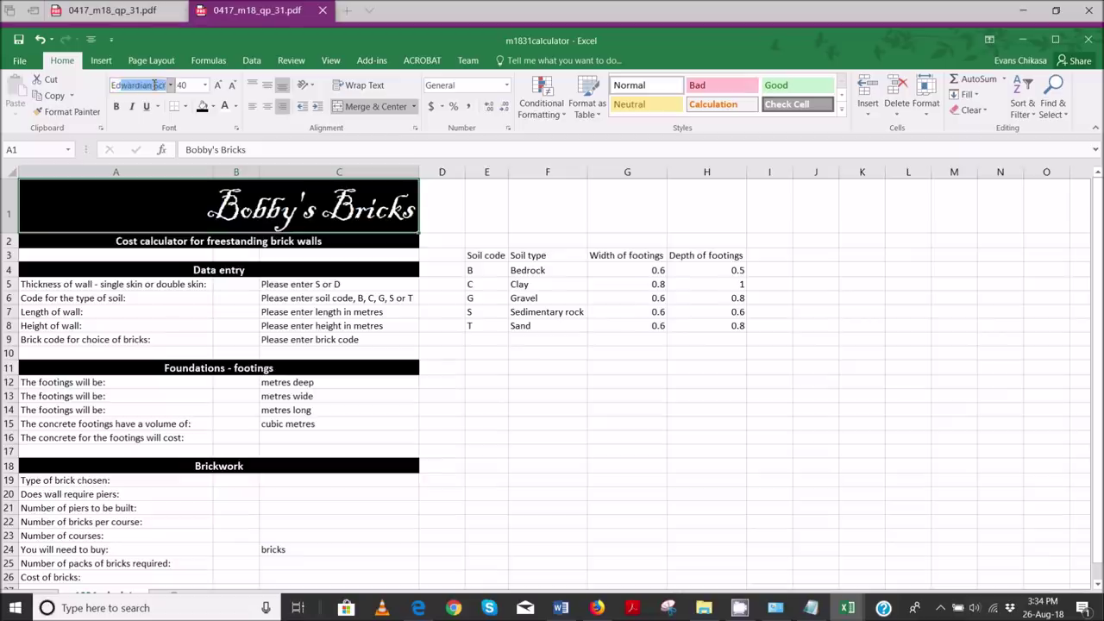
key("Return")
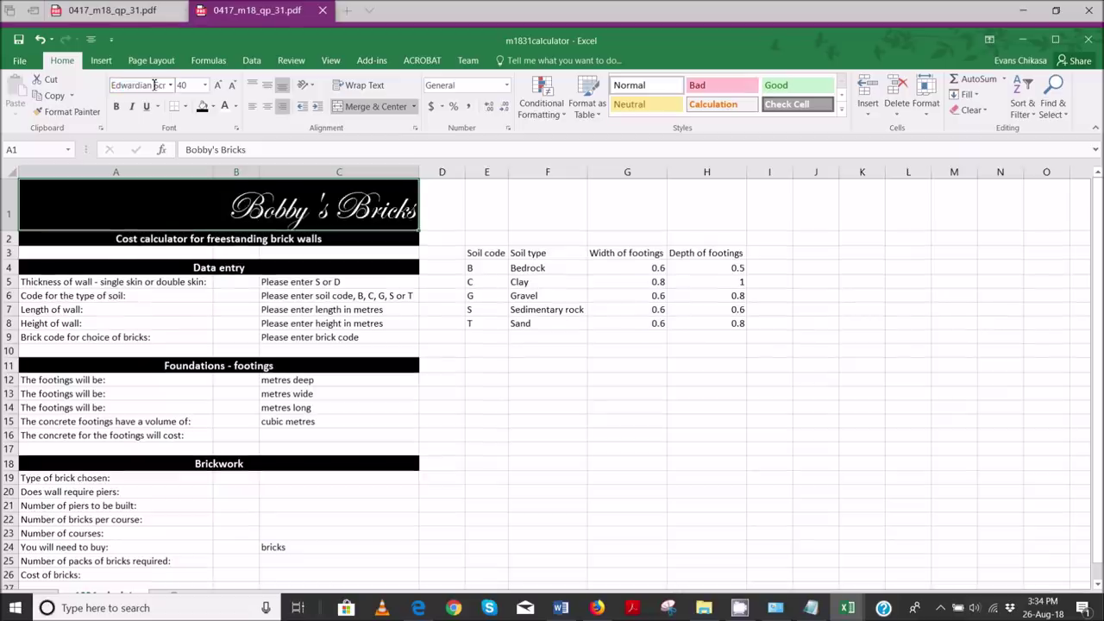
left_click(191, 83)
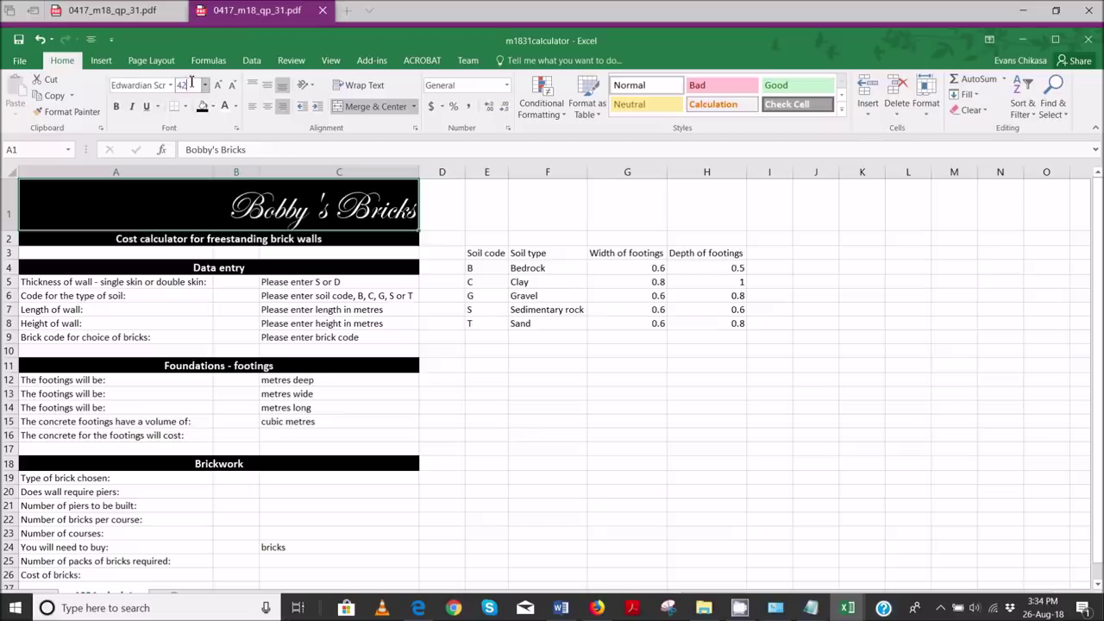
type("42")
key("Return")
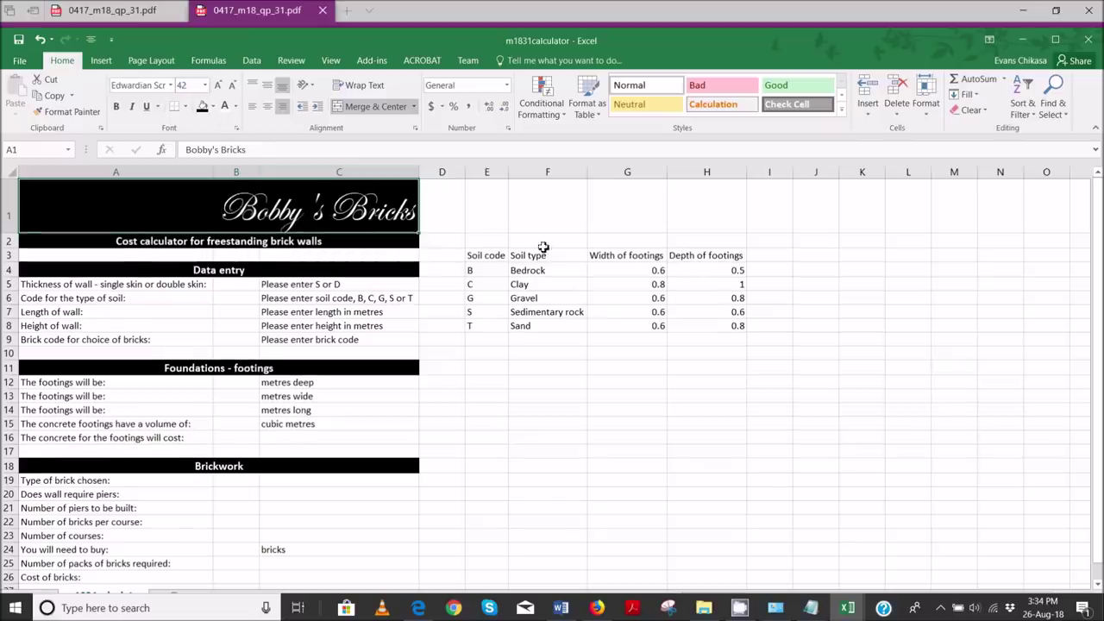
left_click(484, 226)
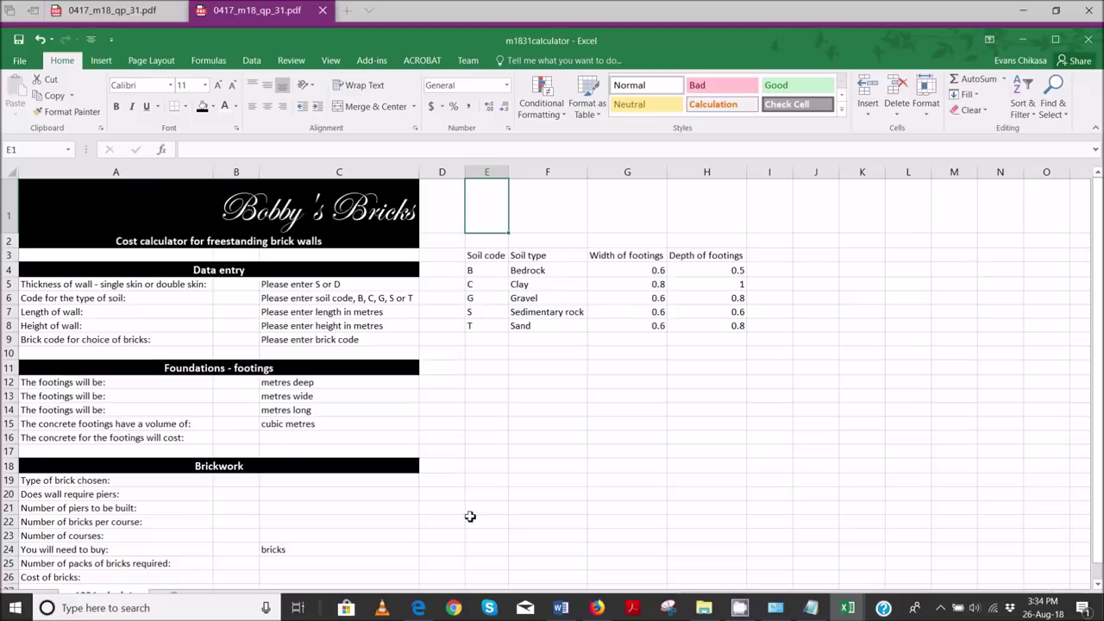
left_click(419, 608)
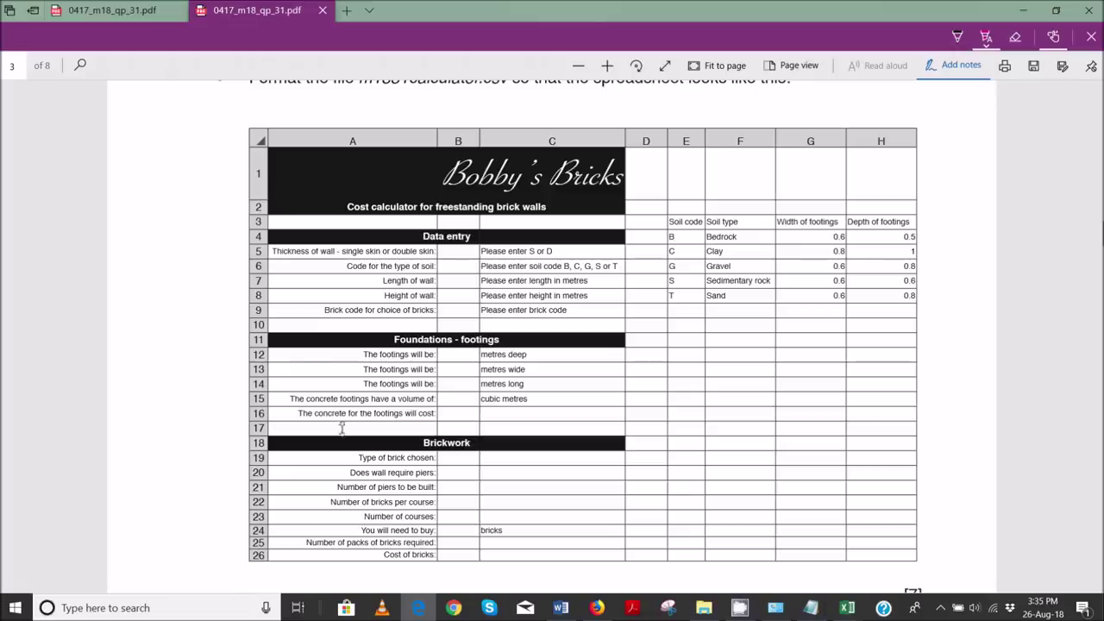
mouse_move(561, 611)
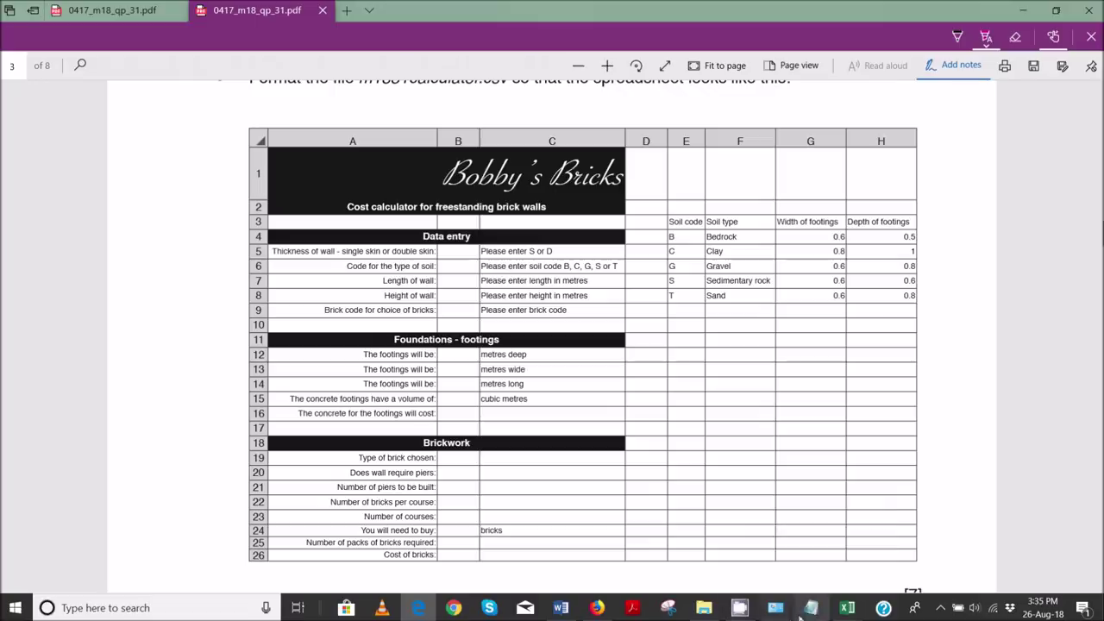
mouse_move(848, 608)
left_click(924, 547)
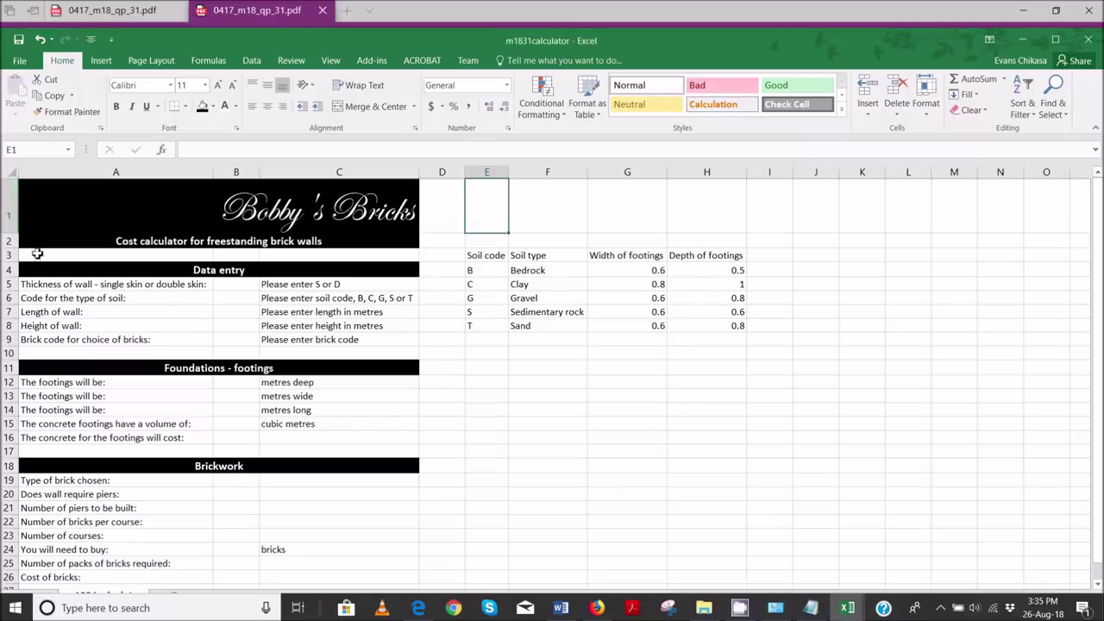
- Compare the calculator around F13 with the sample PDF, then bring page 3 forward
left_click(525, 397)
scroll(359, 451, "down", 1)
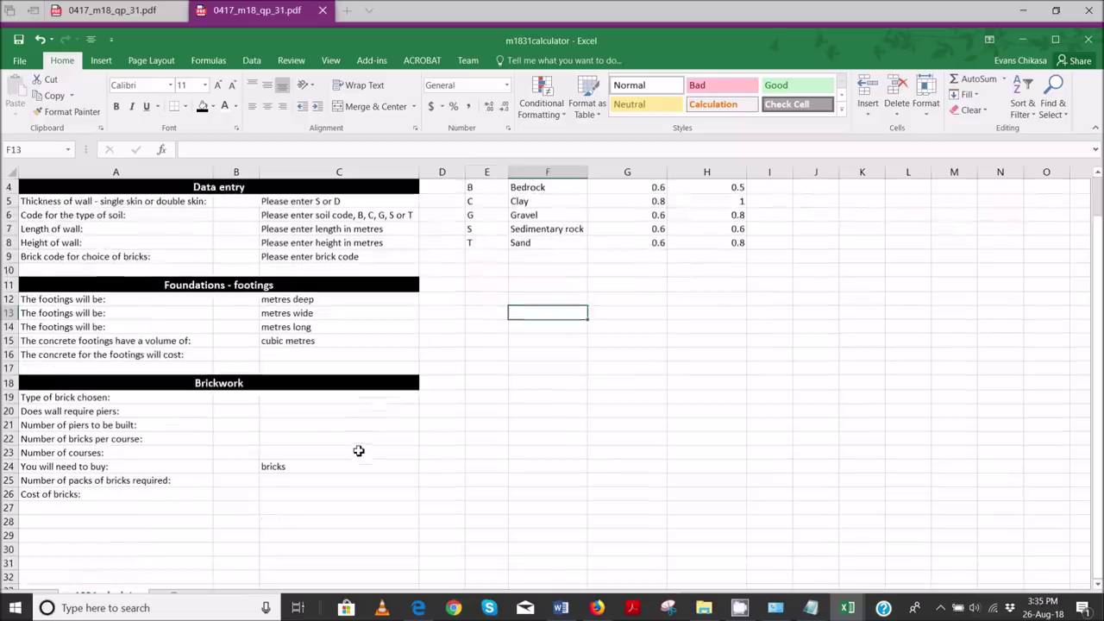
left_click(428, 611)
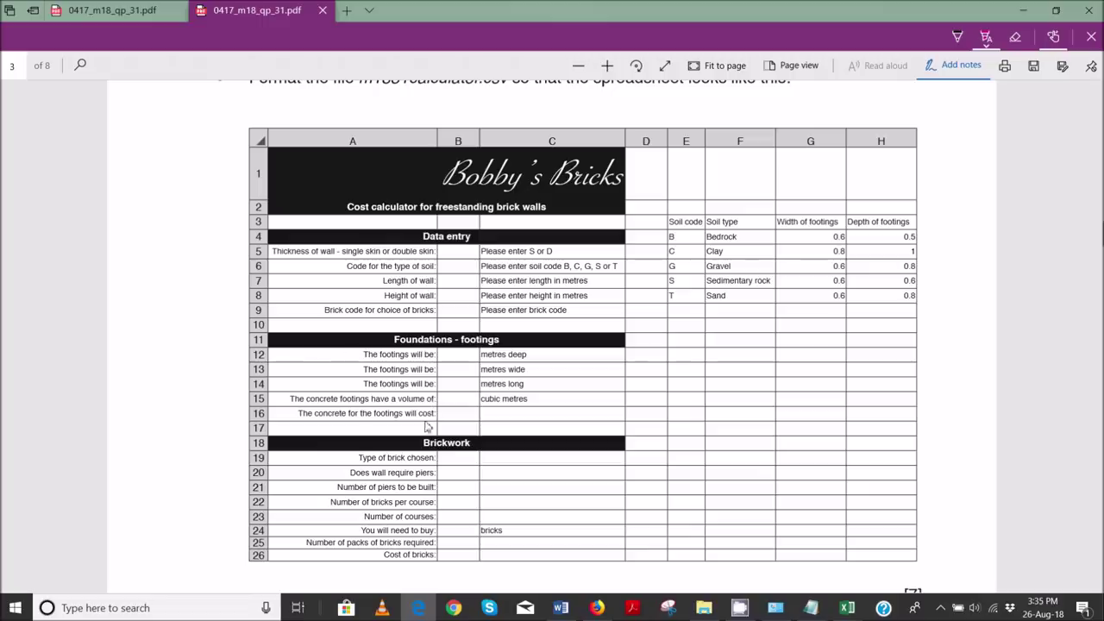
mouse_move(853, 615)
left_click(892, 535)
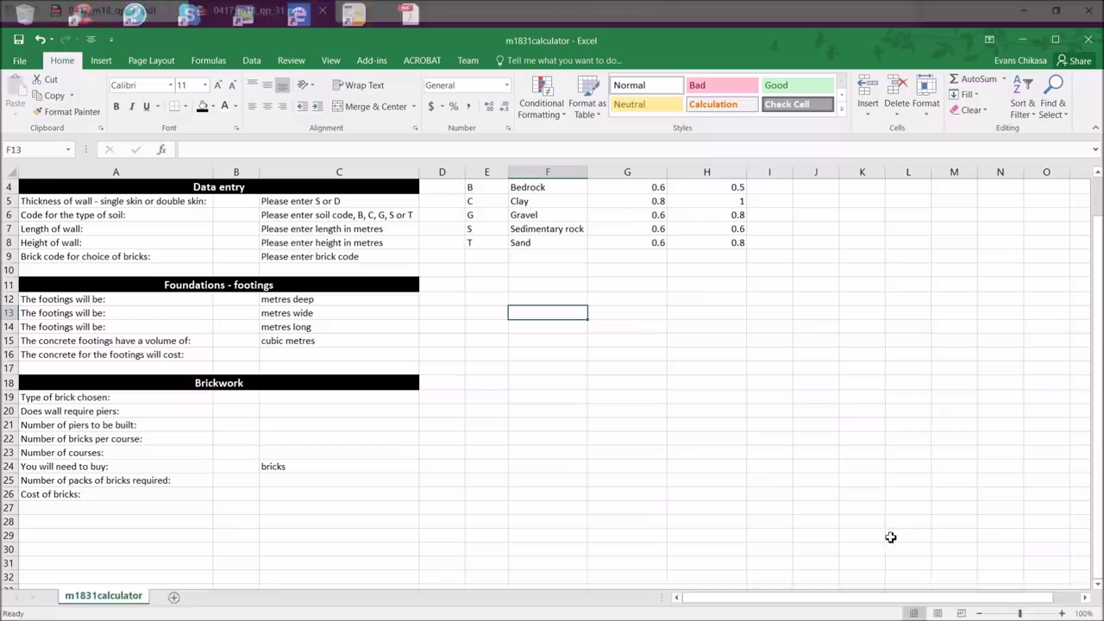
scroll(208, 437, "up", 3)
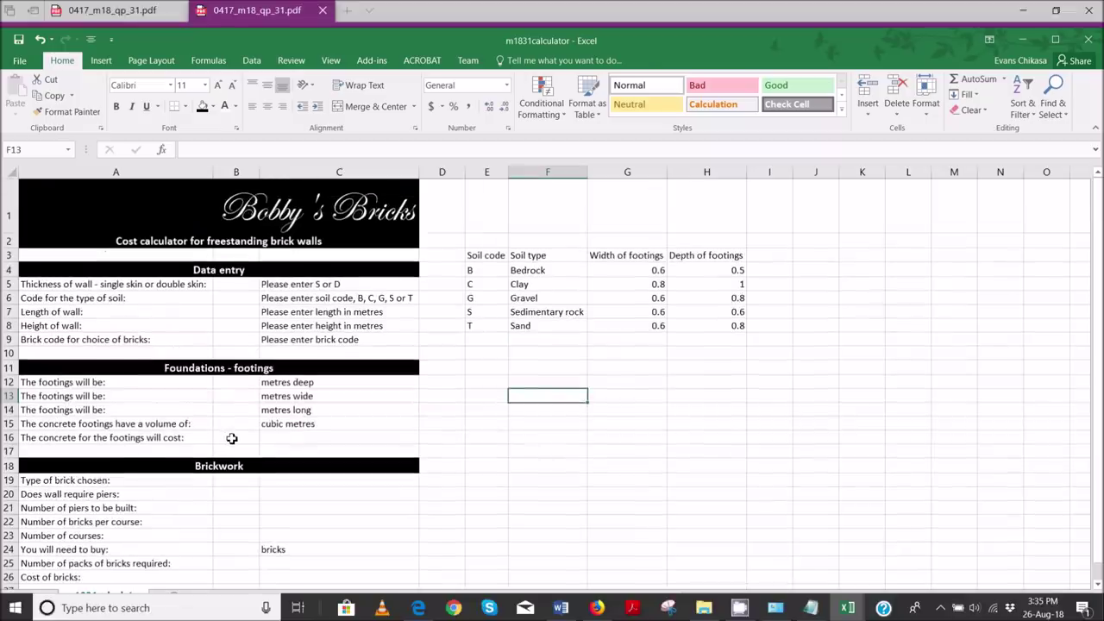
mouse_move(418, 608)
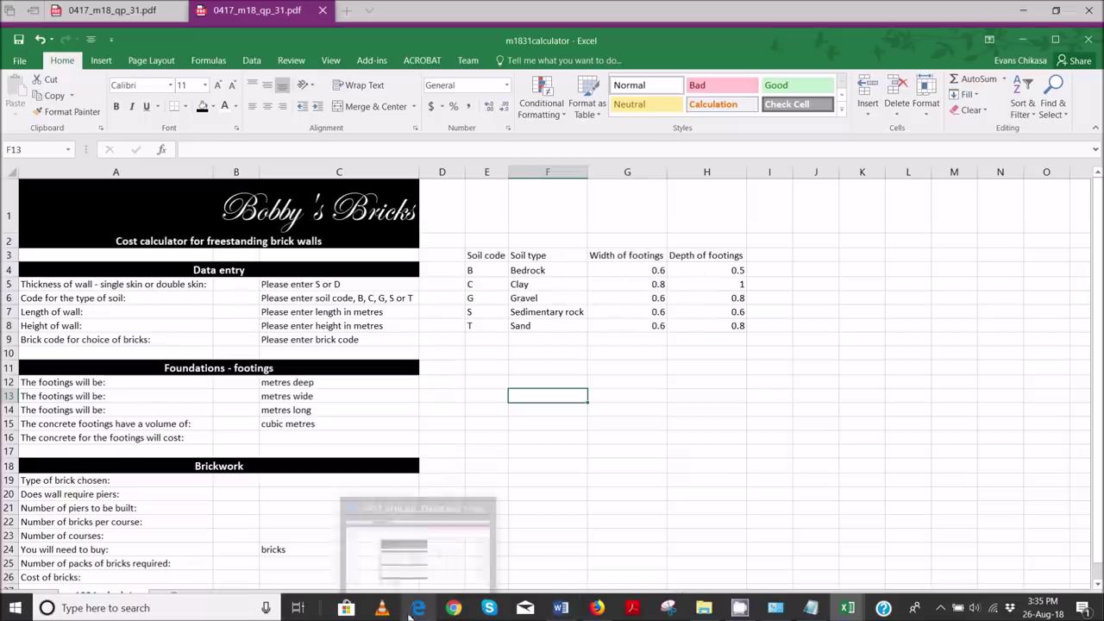
left_click(414, 562)
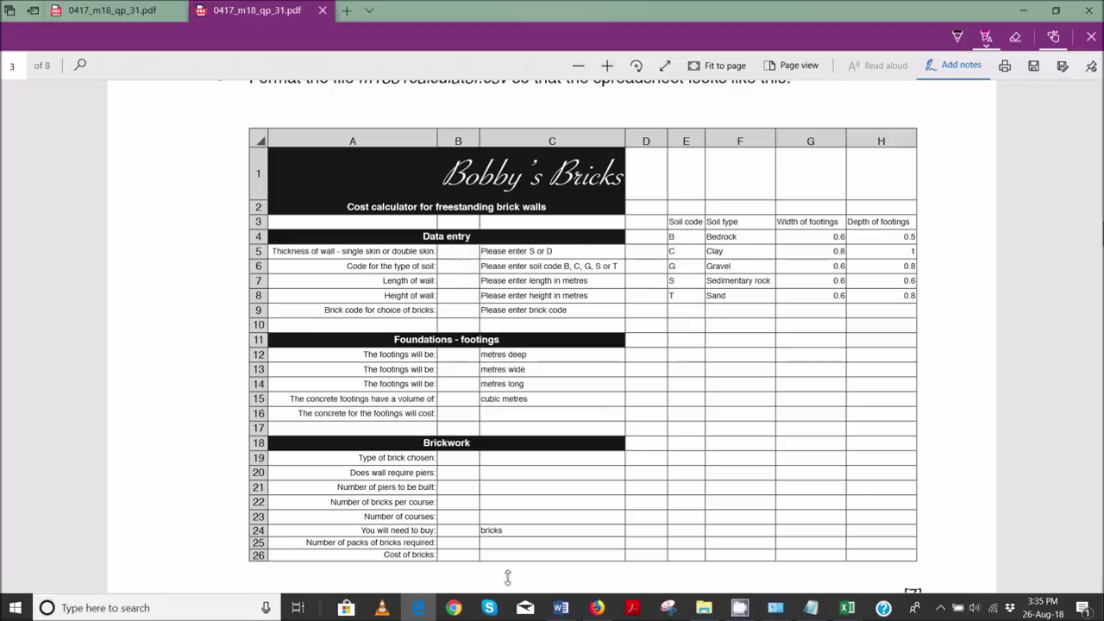
- Scroll to the save instruction and highlight m1831_ZZ999_9999 in pink
scroll(580, 348, "down", 2)
scroll(580, 349, "down", 3)
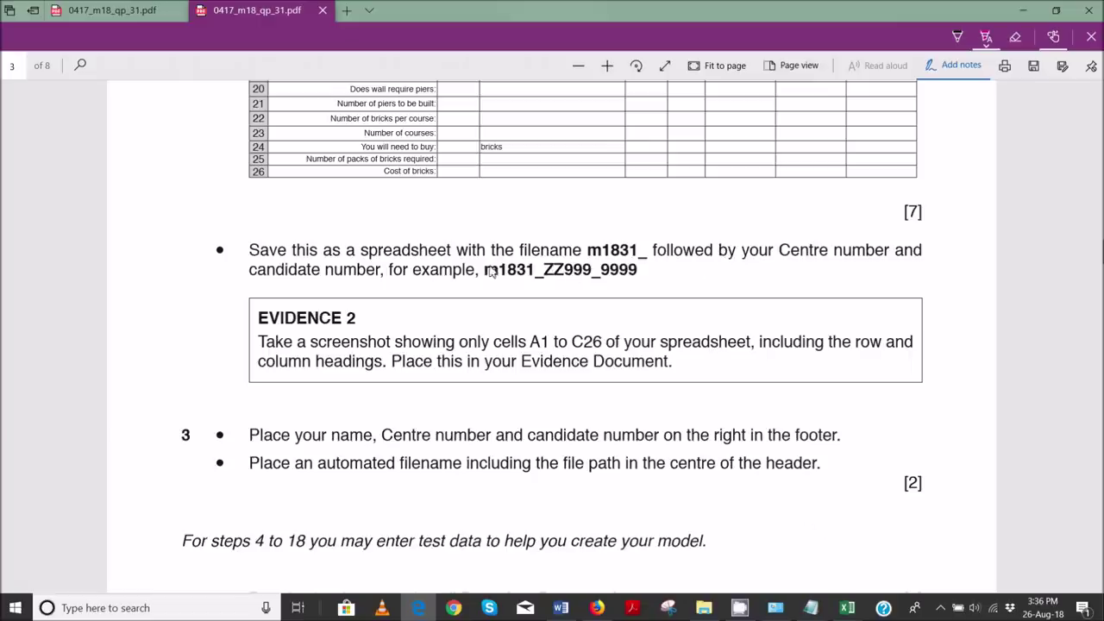
left_click_drag(485, 271, 639, 273)
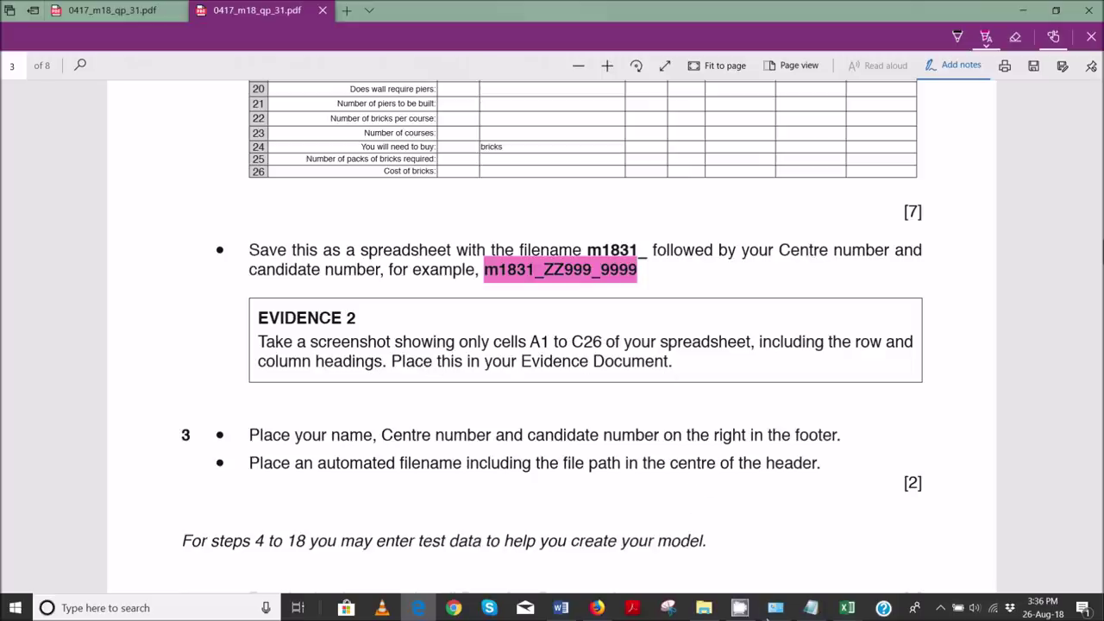
- Save the calculator to Worked Files as an Excel Workbook named m1831_ plus centre and candidate numbers
mouse_move(847, 608)
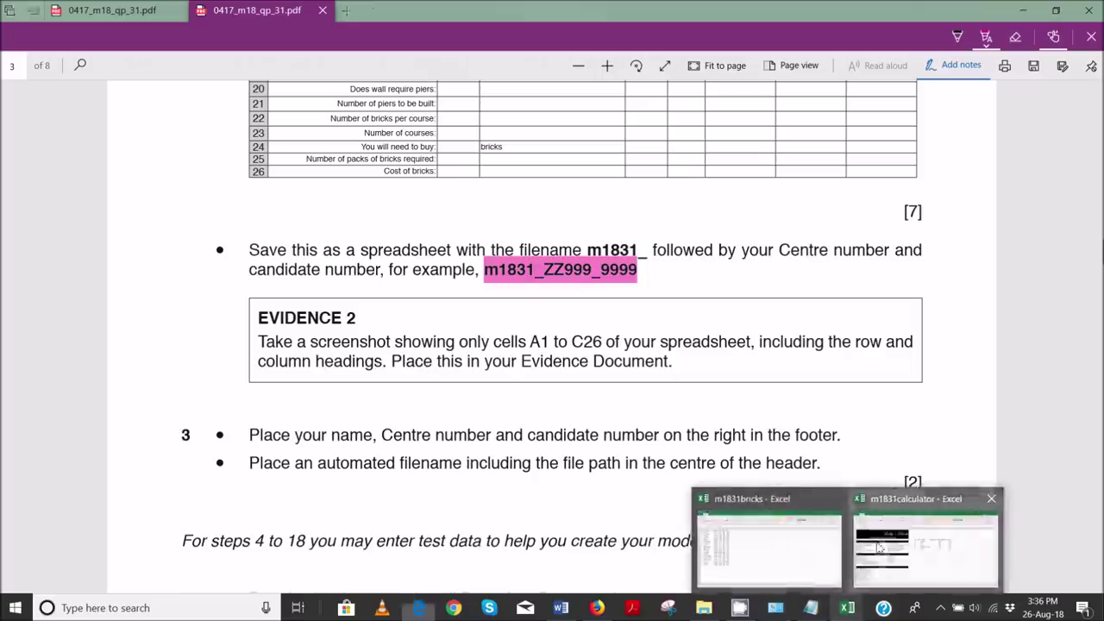
left_click(878, 547)
left_click(17, 67)
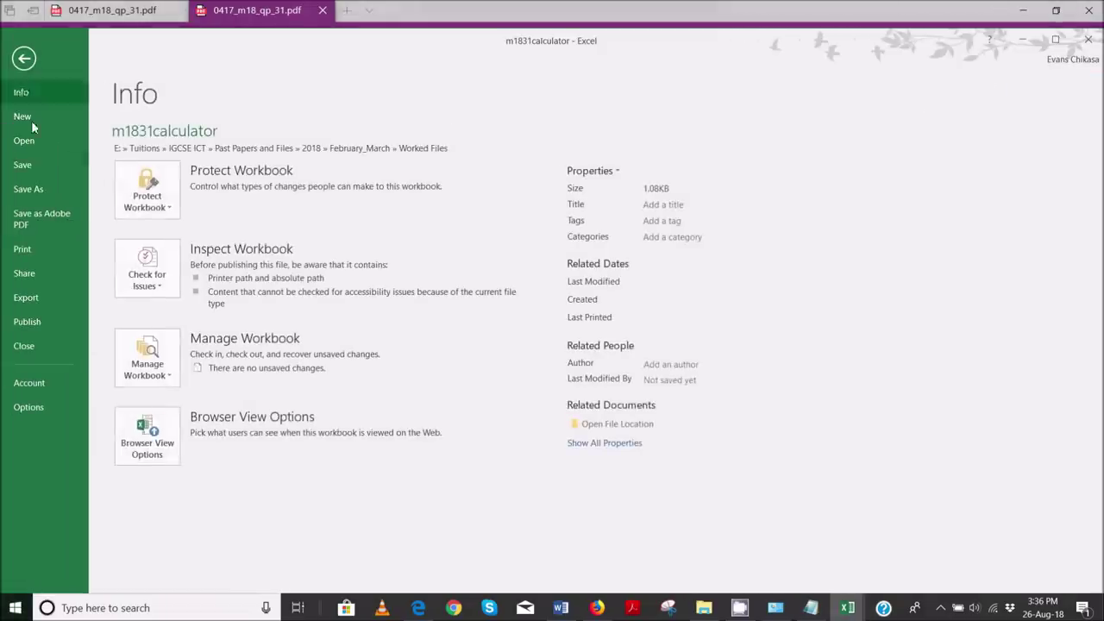
left_click(40, 192)
left_click(483, 180)
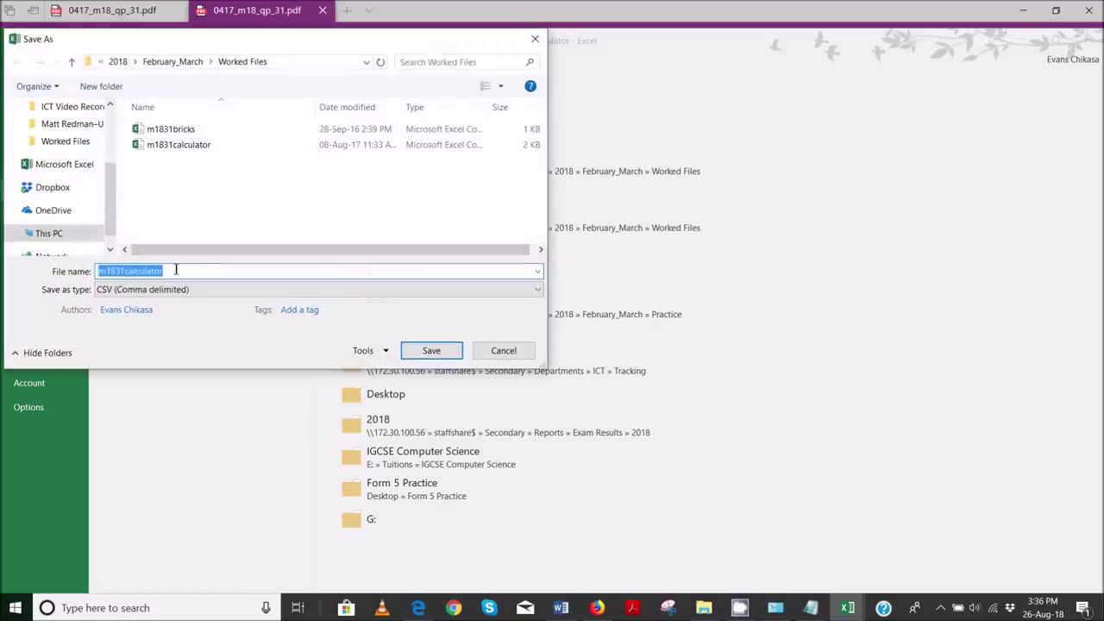
left_click(176, 270)
key("BackSpace")
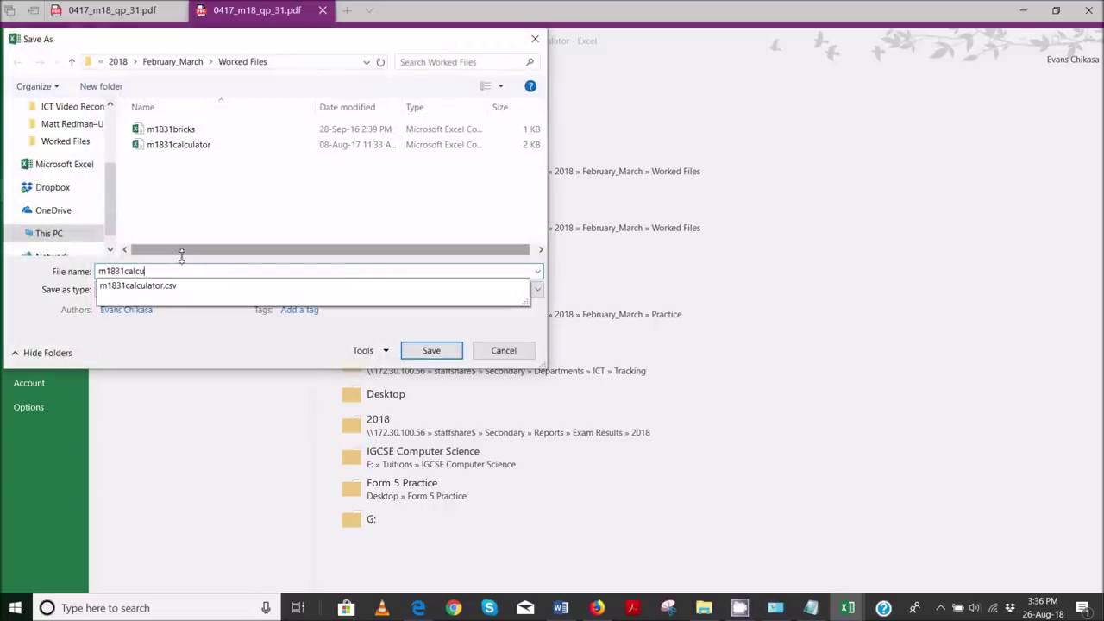
key("BackSpace")
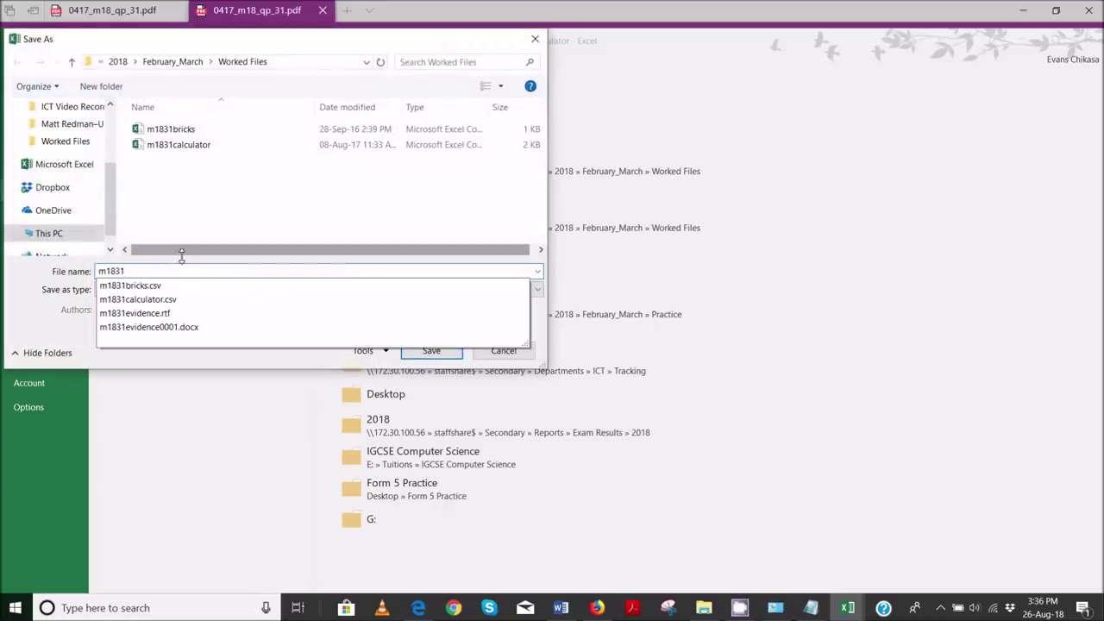
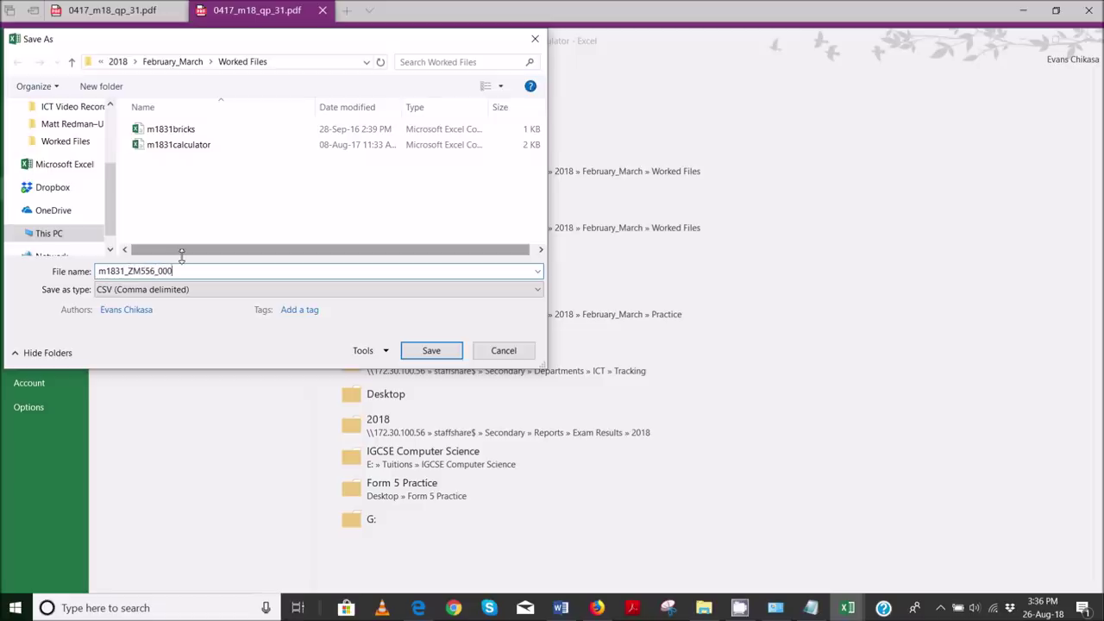
left_click(164, 290)
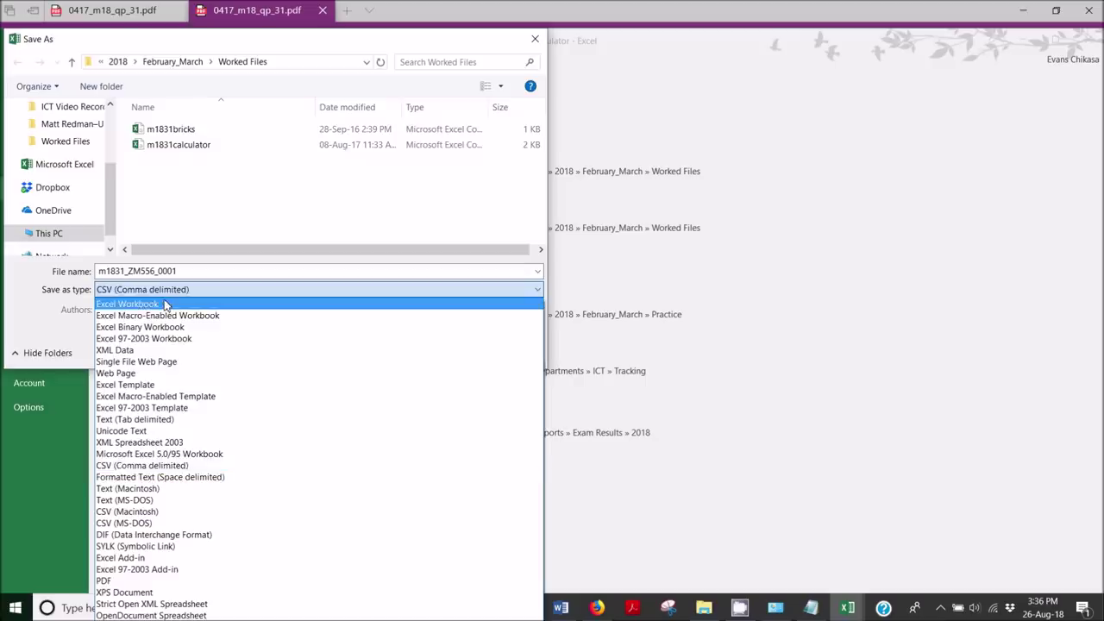
left_click(164, 303)
left_click(450, 373)
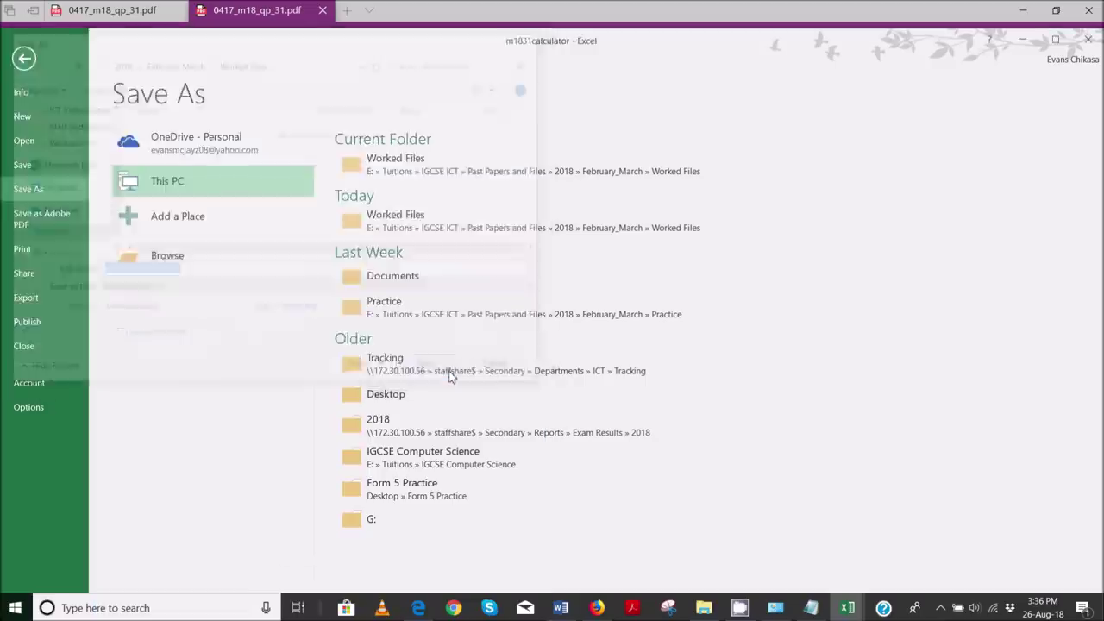
left_click(425, 610)
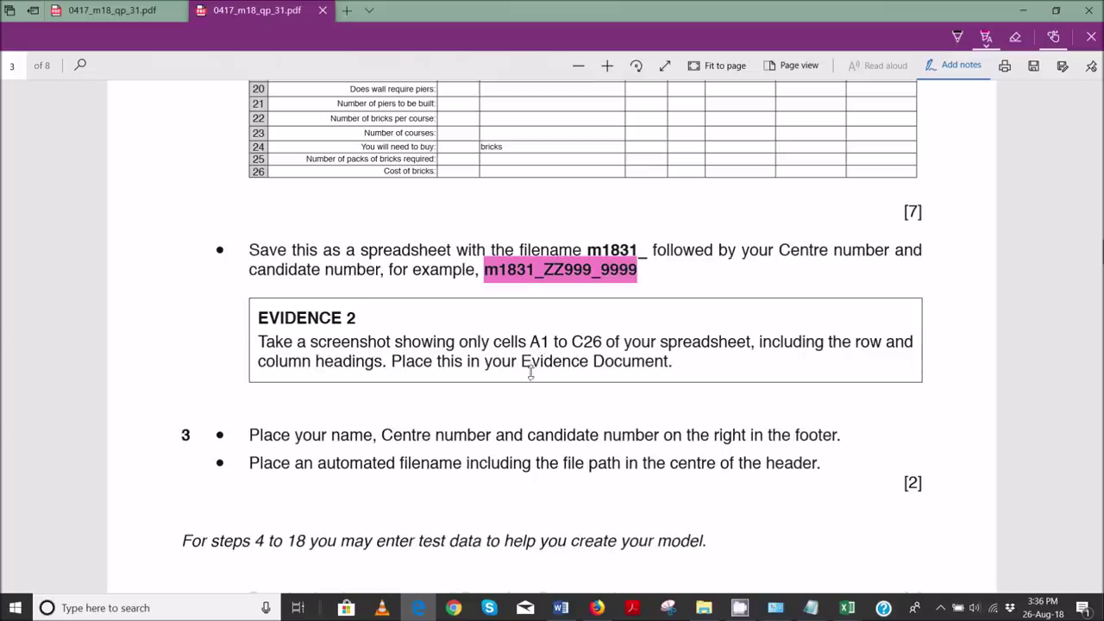
left_click(847, 608)
left_click(925, 548)
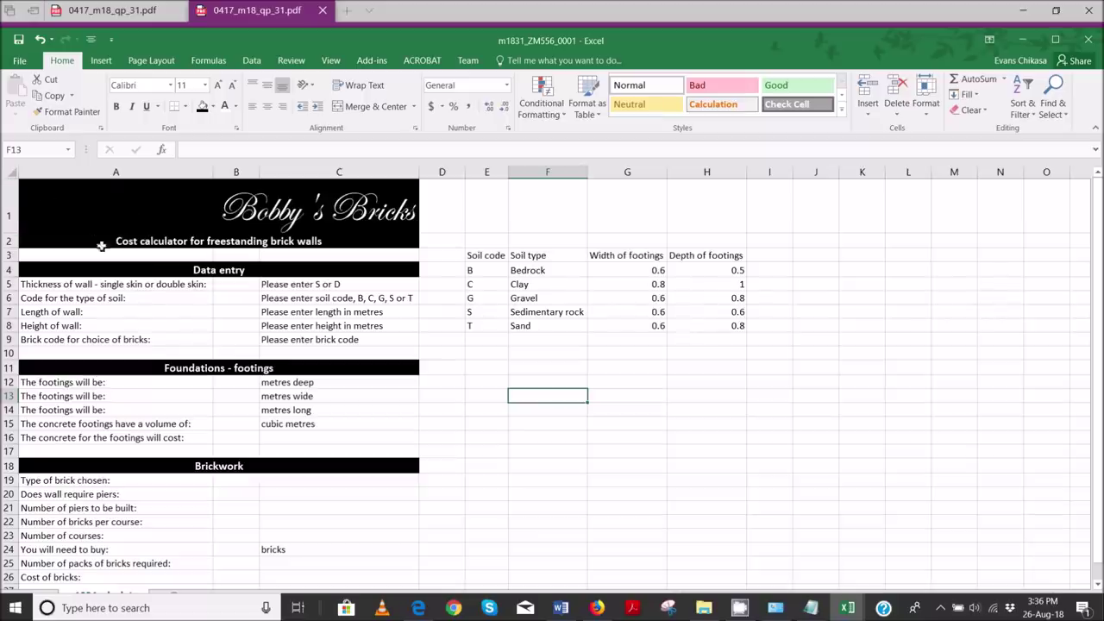
left_click(671, 608)
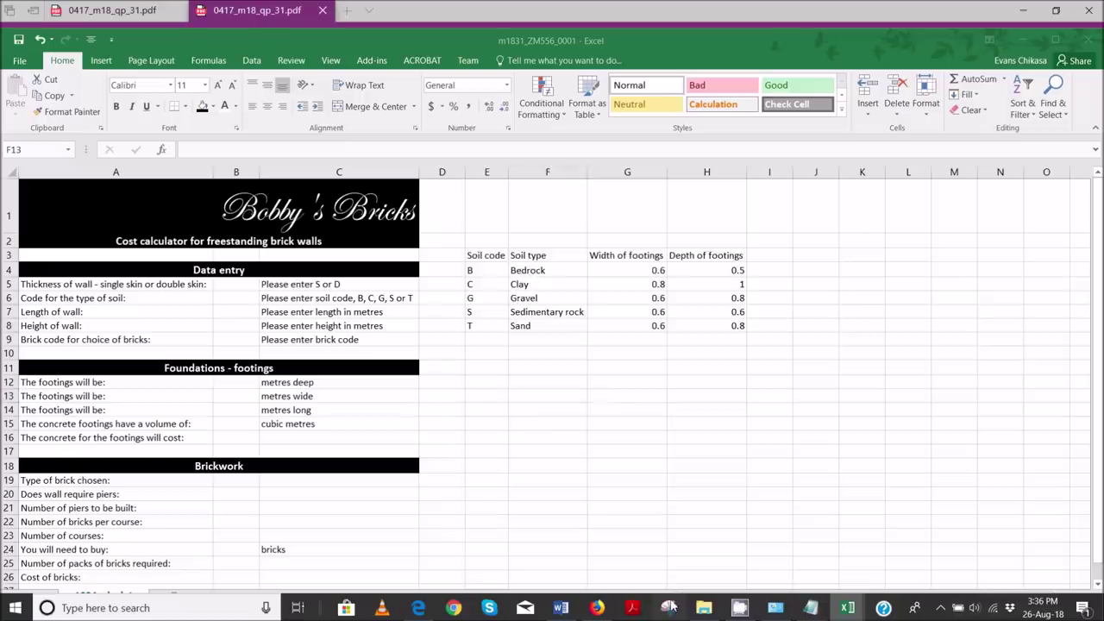
- Take a rectangular snip of cells A1:C26 with headings, then bring up the Word evidence document
left_click(549, 172)
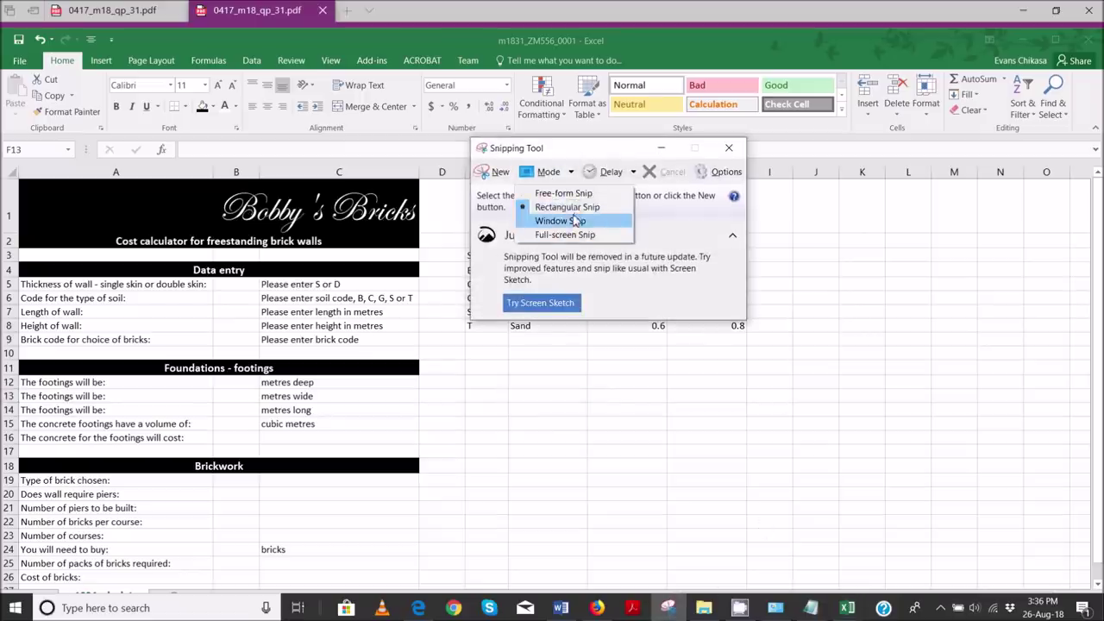
left_click(565, 207)
left_click(490, 175)
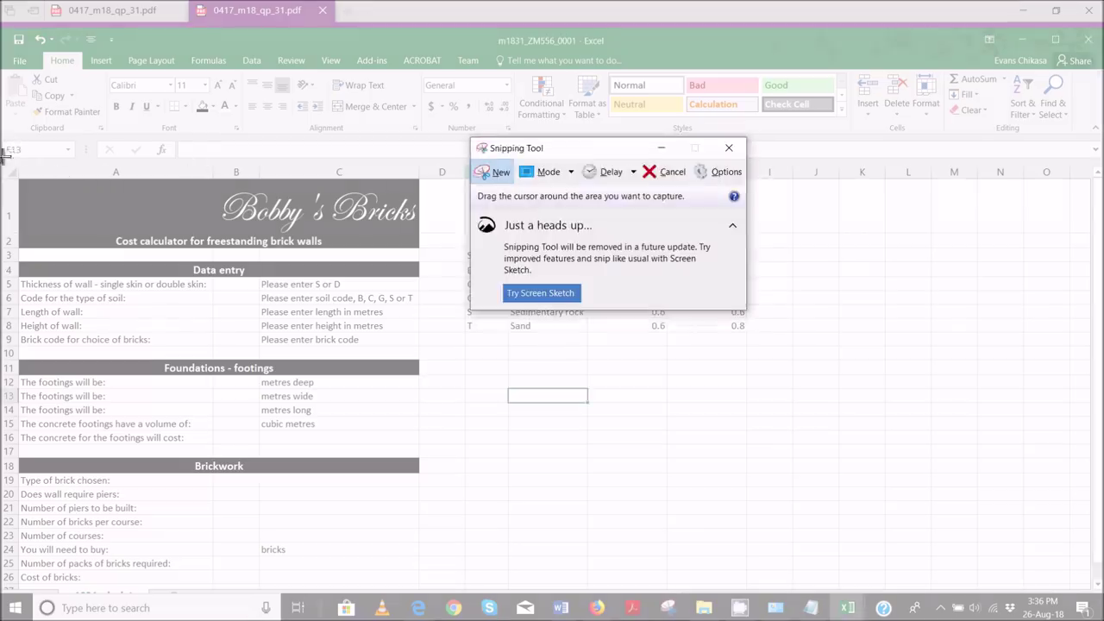
left_click_drag(4, 158, 423, 588)
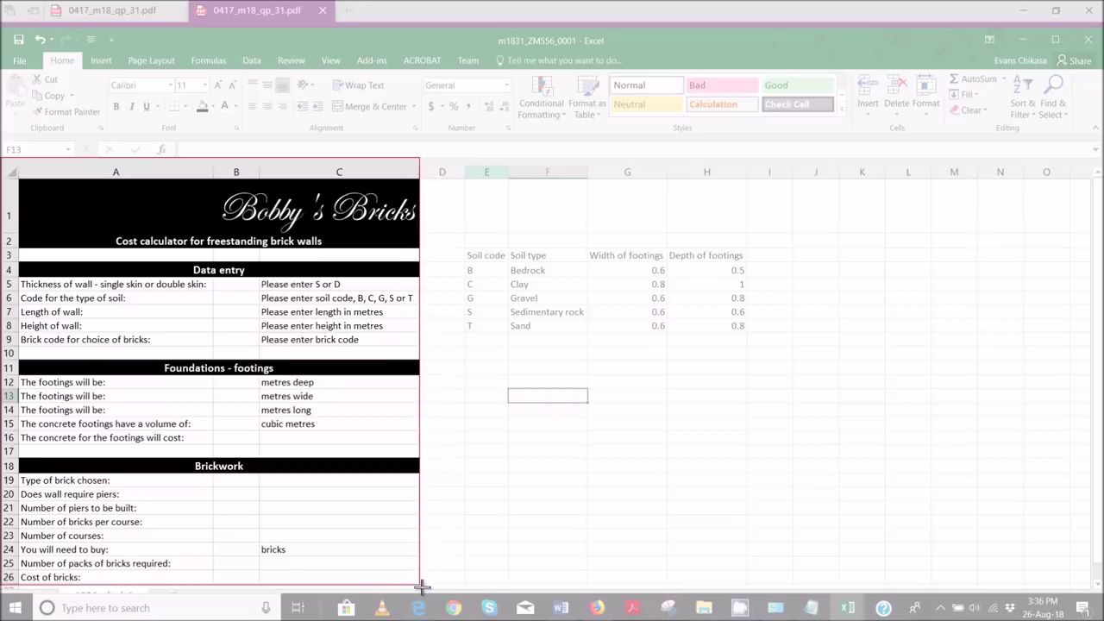
left_click_drag(423, 587, 423, 587)
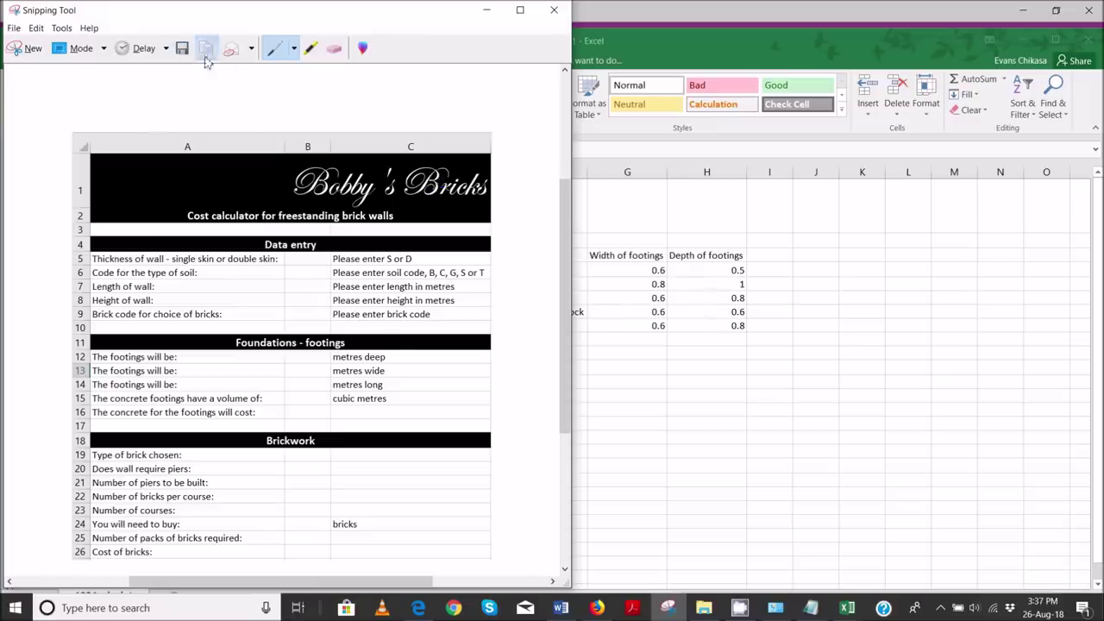
mouse_move(561, 607)
left_click(546, 568)
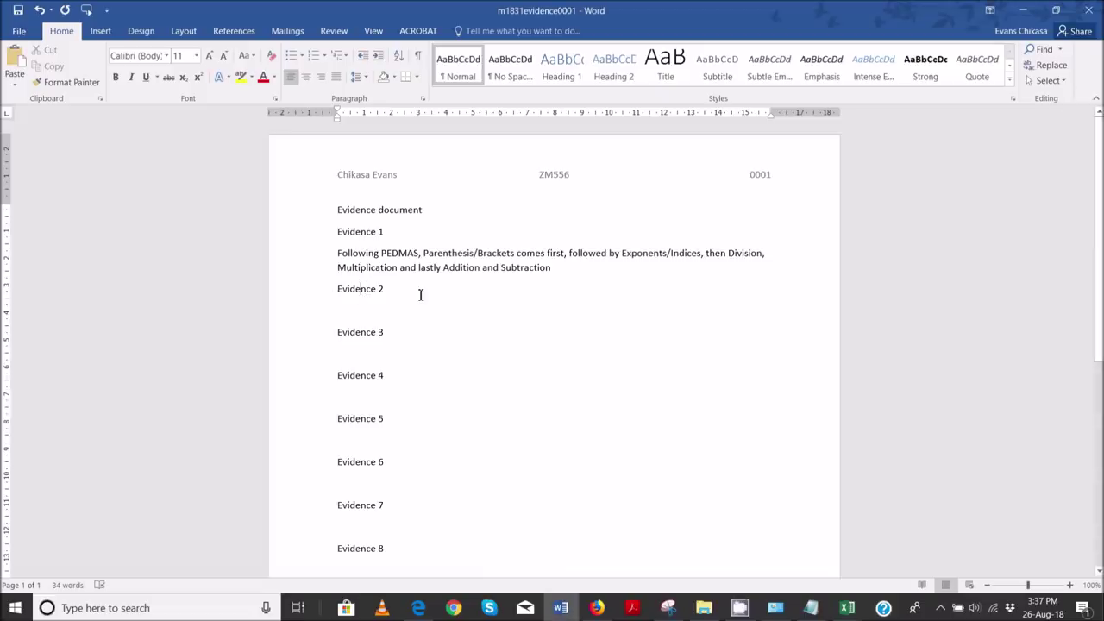
- Paste the A1:C26 snip on a new line under Evidence 2 in Word
key("Return")
key("ctrl+v")
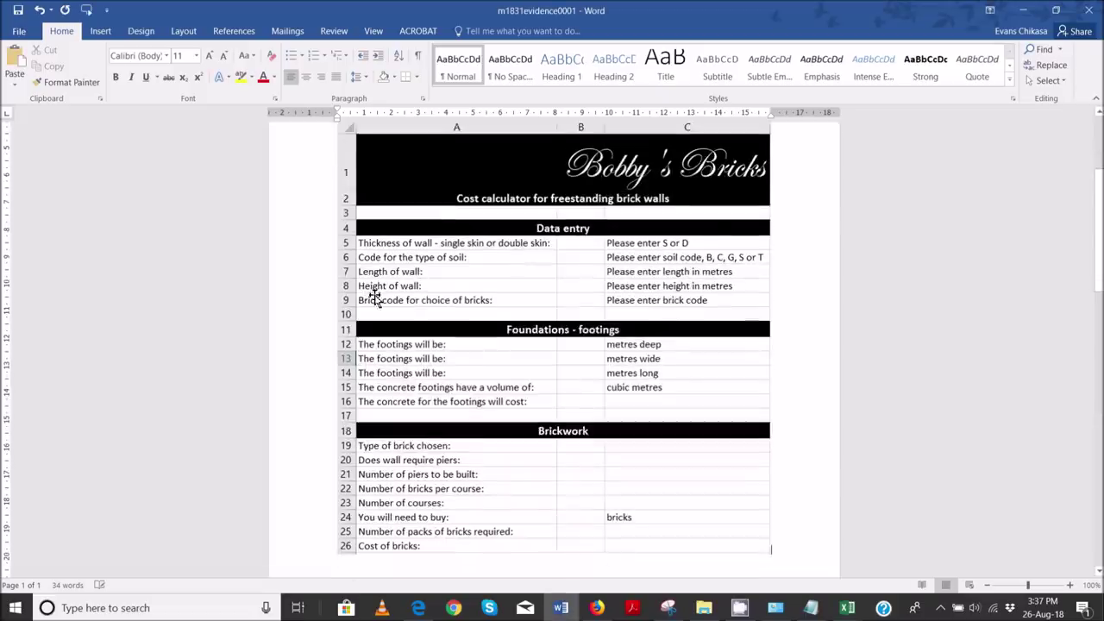
scroll(405, 330, "up", 4)
scroll(401, 345, "down", 10)
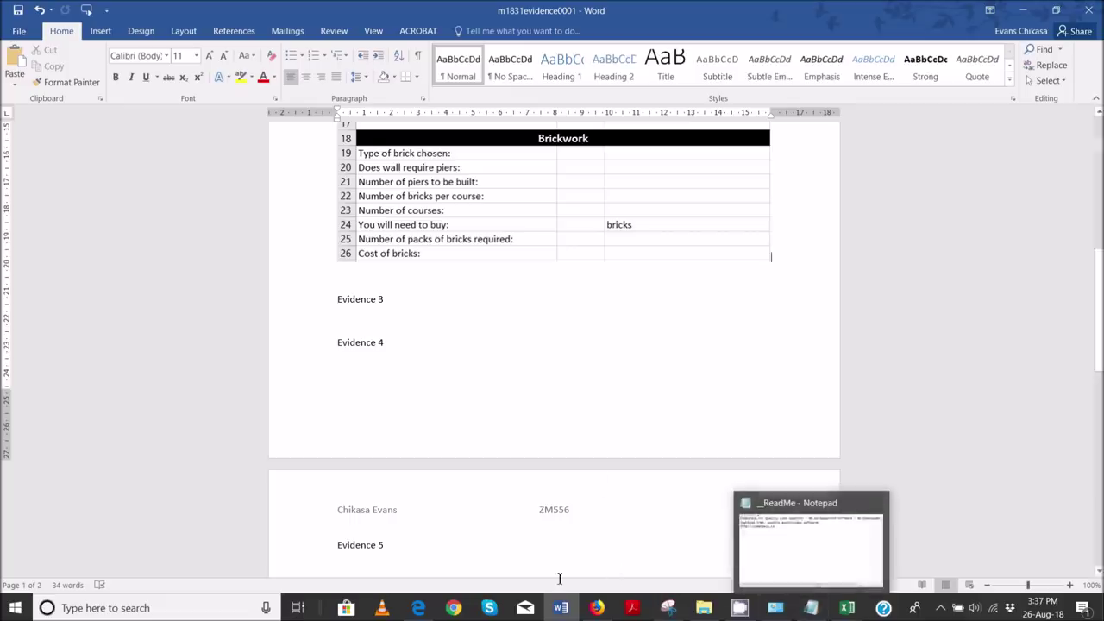
left_click(418, 608)
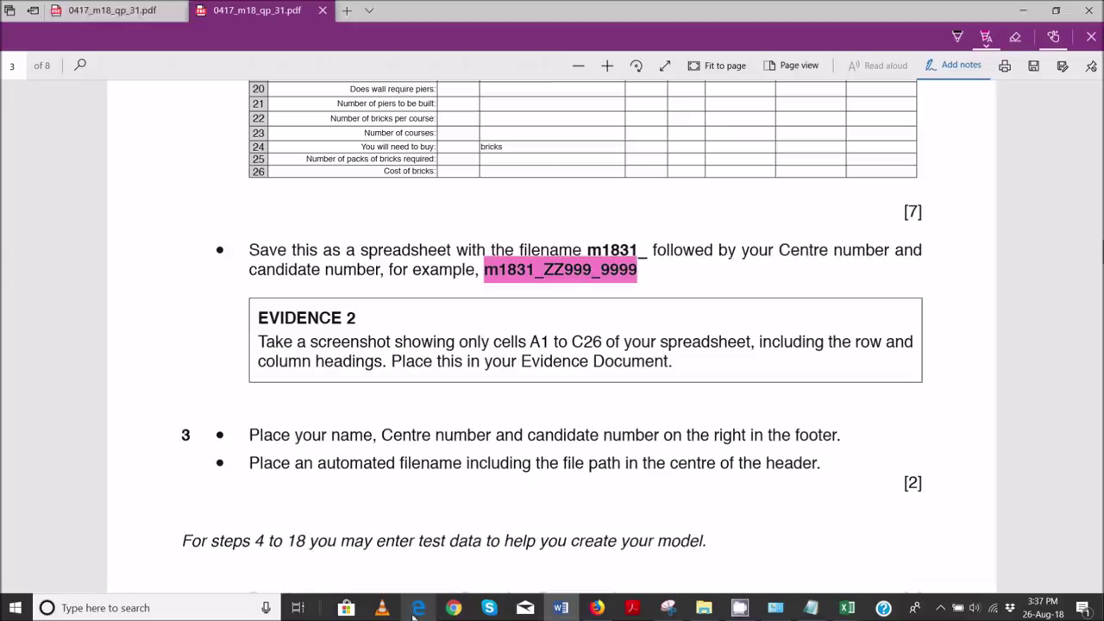
- Highlight the Evidence 2 instruction and step 3's footer bullet pink in the exam PDF
scroll(465, 408, "down", 3)
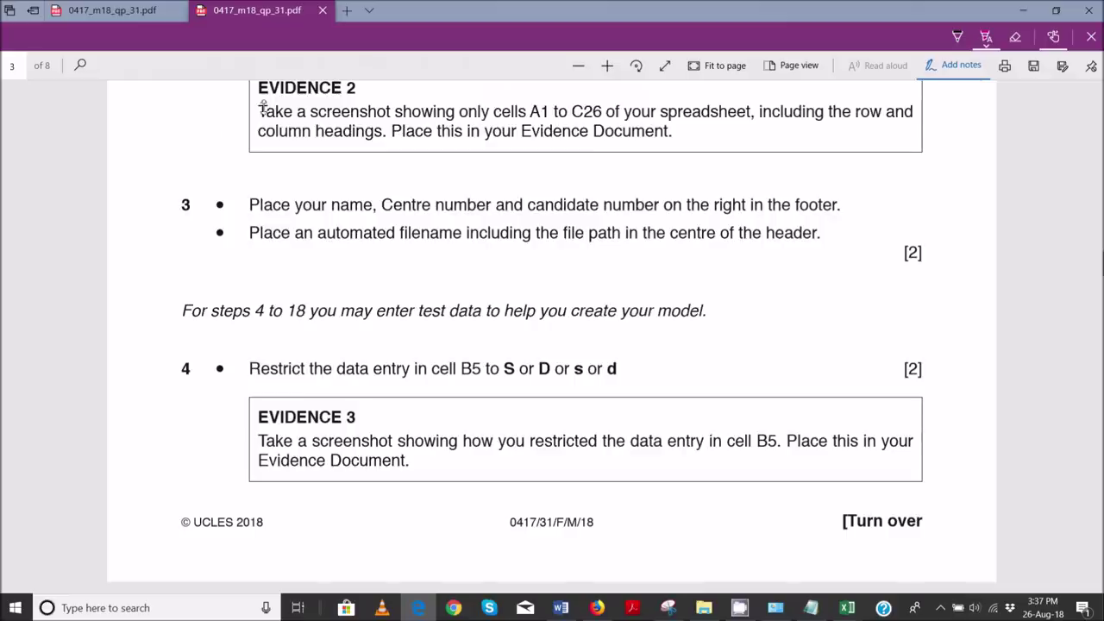
left_click_drag(259, 103, 614, 218)
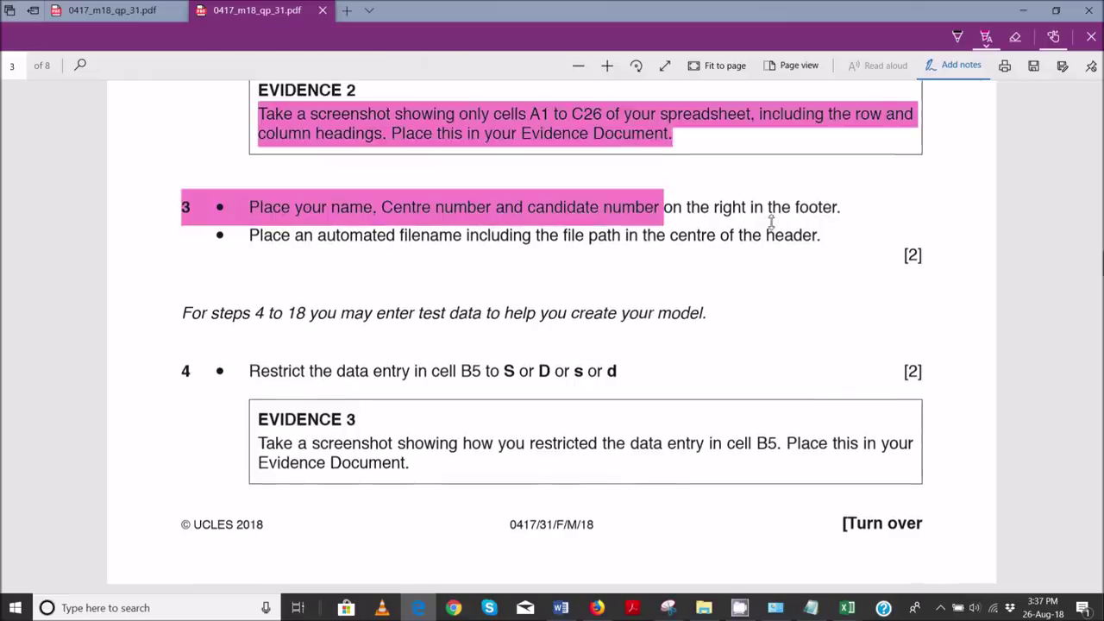
mouse_move(848, 608)
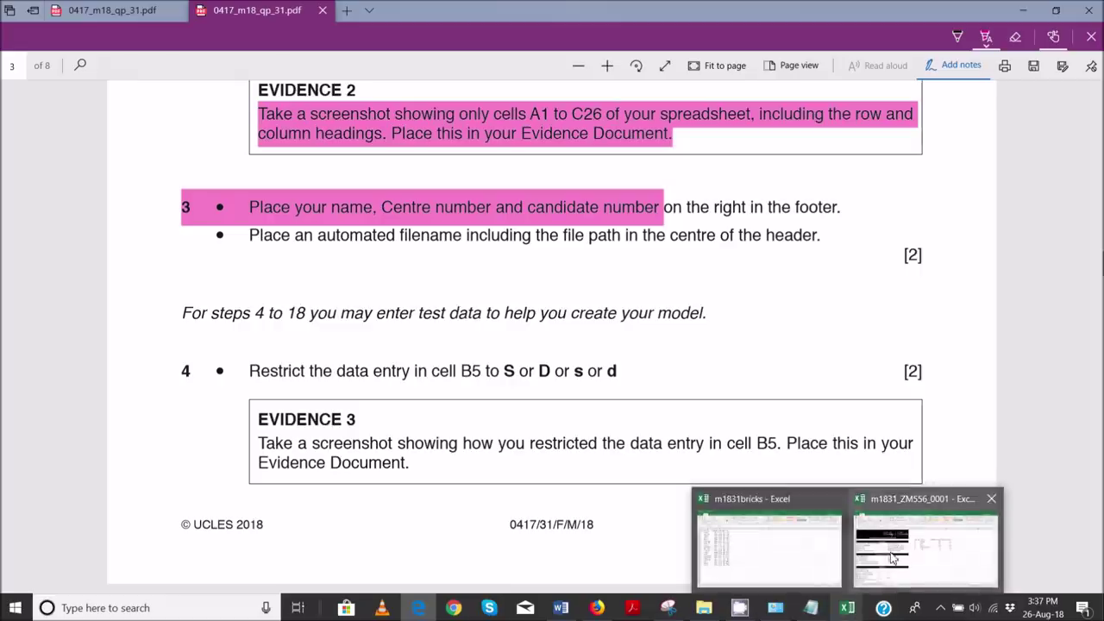
left_click(875, 576)
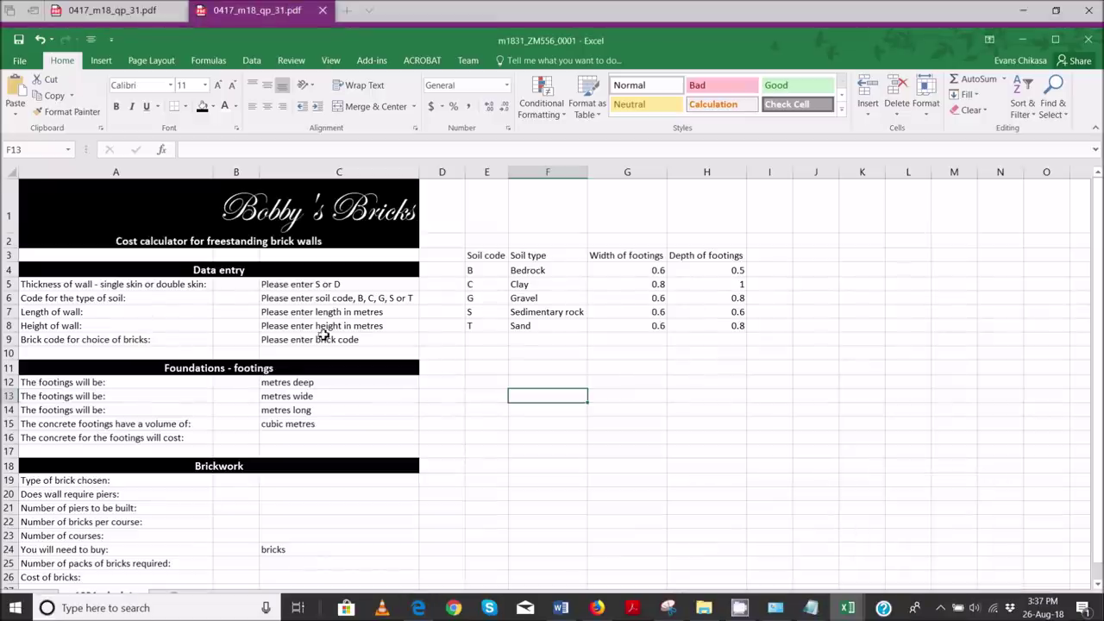
left_click(104, 62)
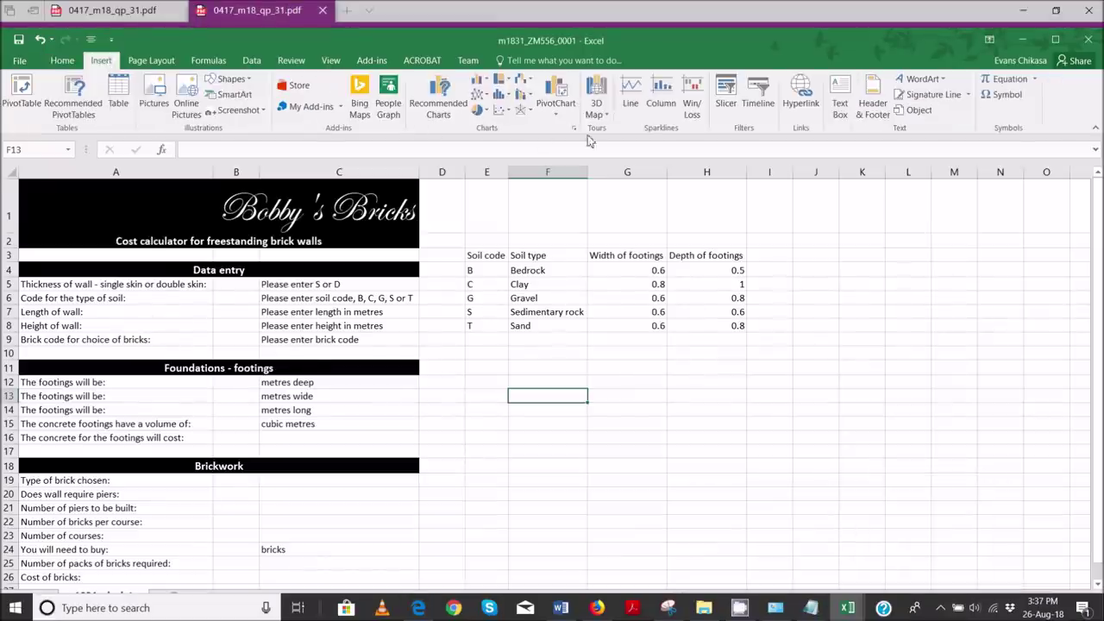
- Type the candidate's name, centre number and candidate number into the right footer section
left_click(873, 102)
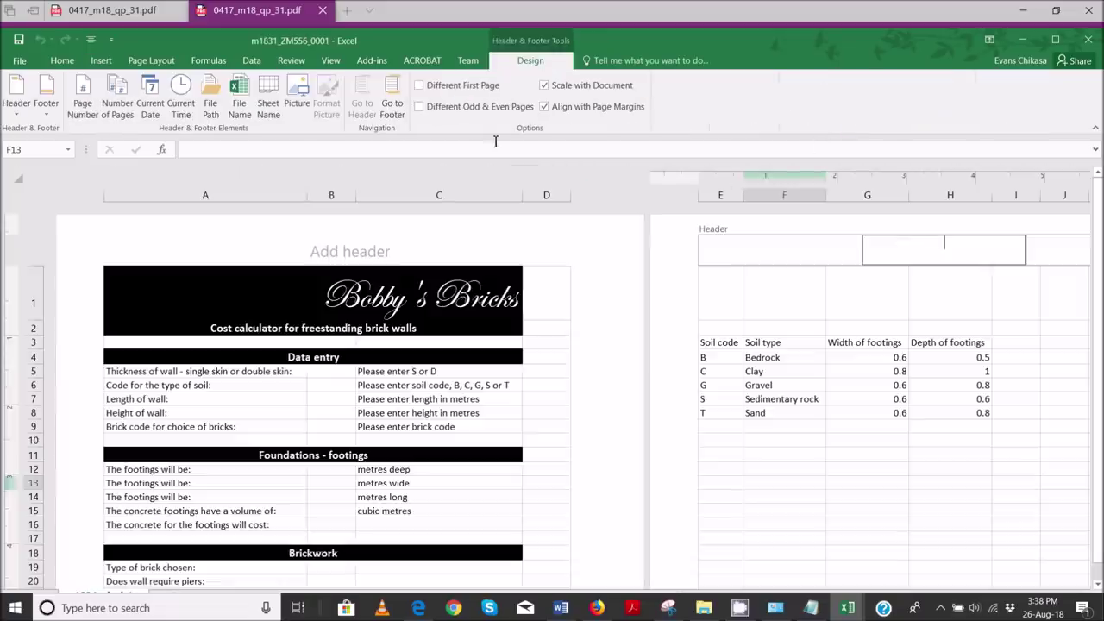
left_click(391, 102)
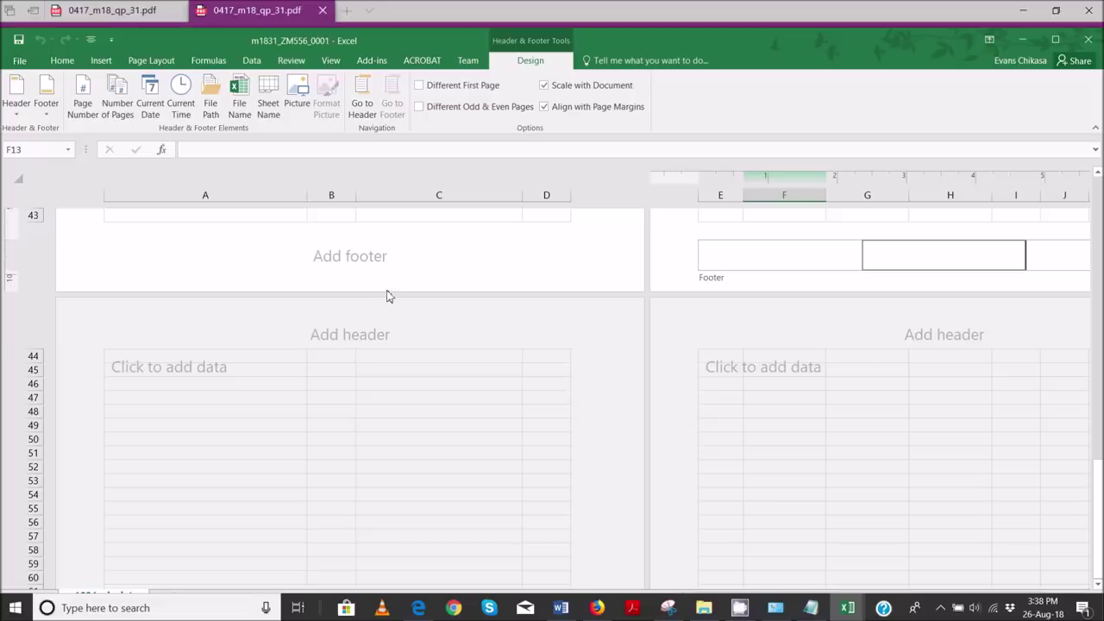
left_click(477, 252)
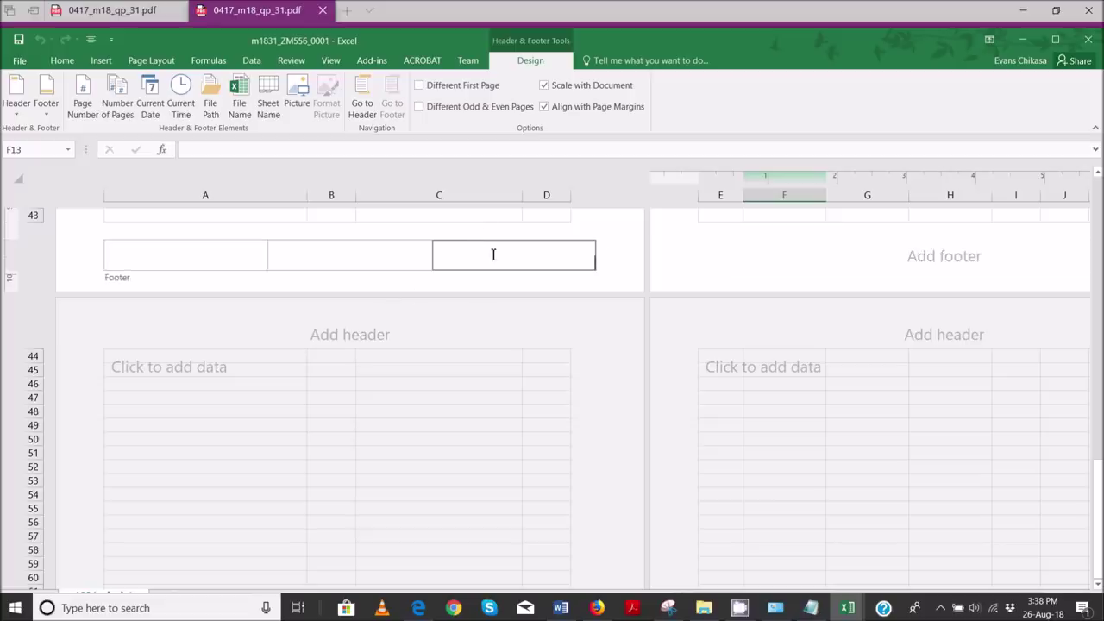
mouse_move(417, 607)
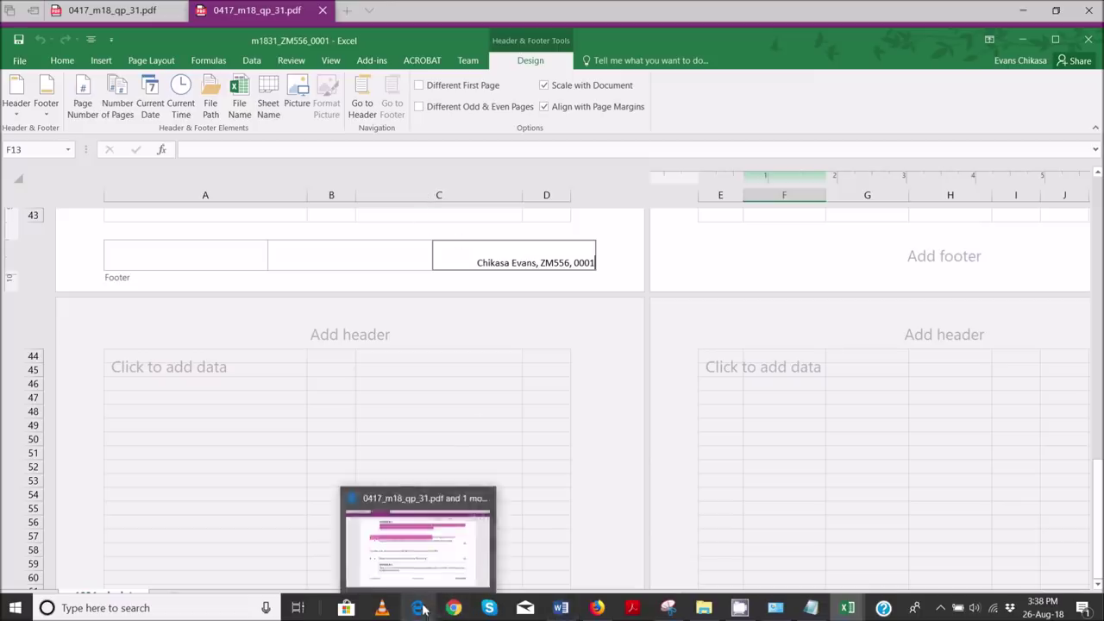
left_click(408, 559)
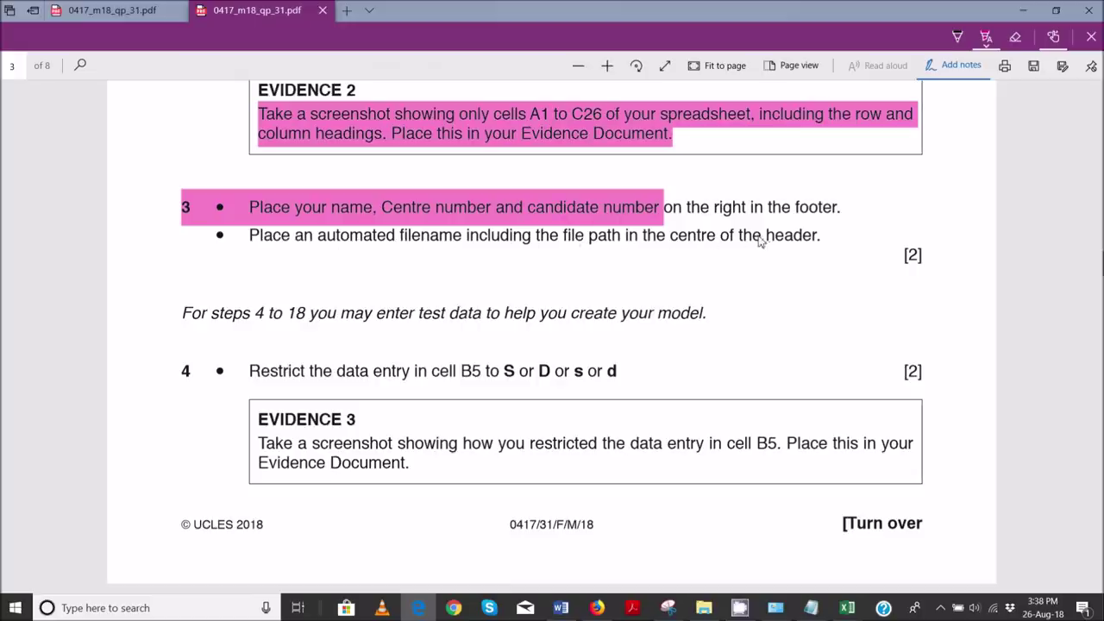
- Insert the File Path field into the centre section of the sheet header
mouse_move(873, 611)
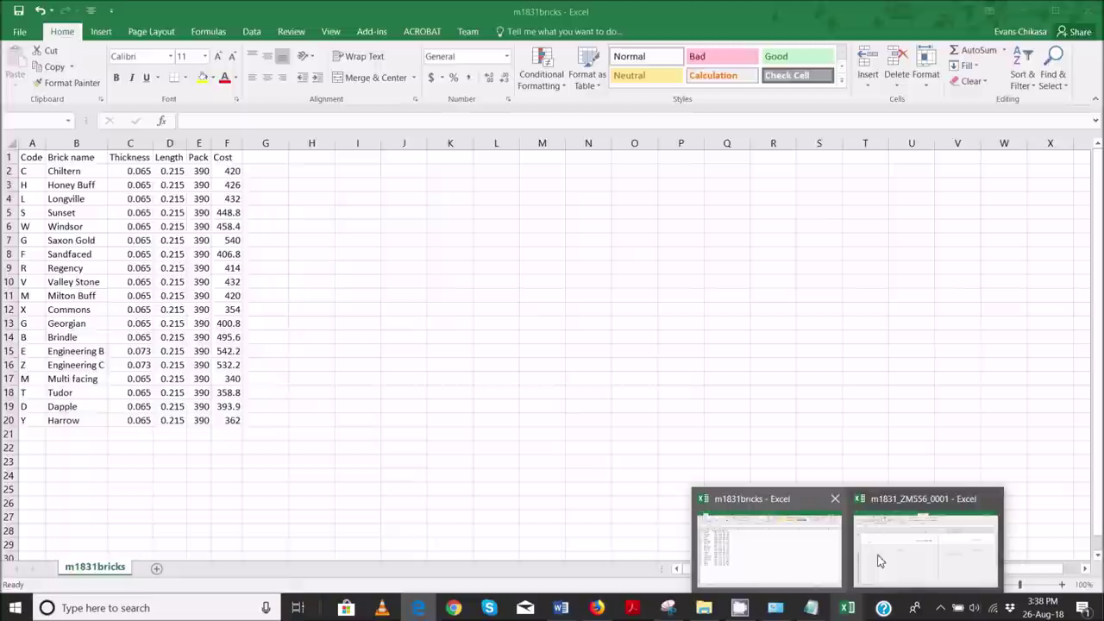
left_click(923, 535)
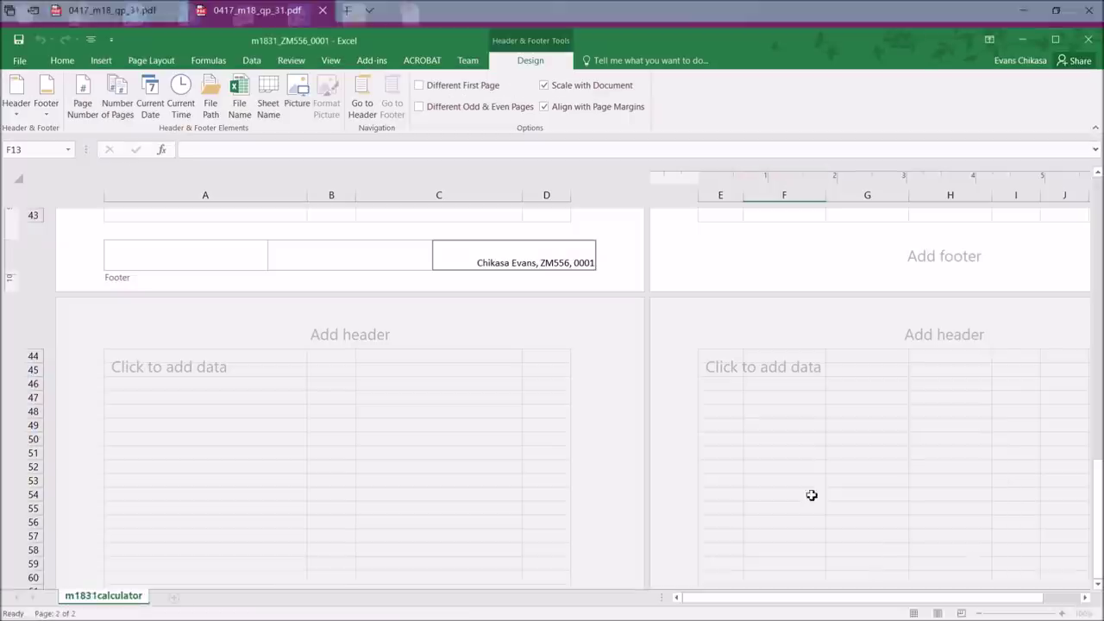
left_click(364, 107)
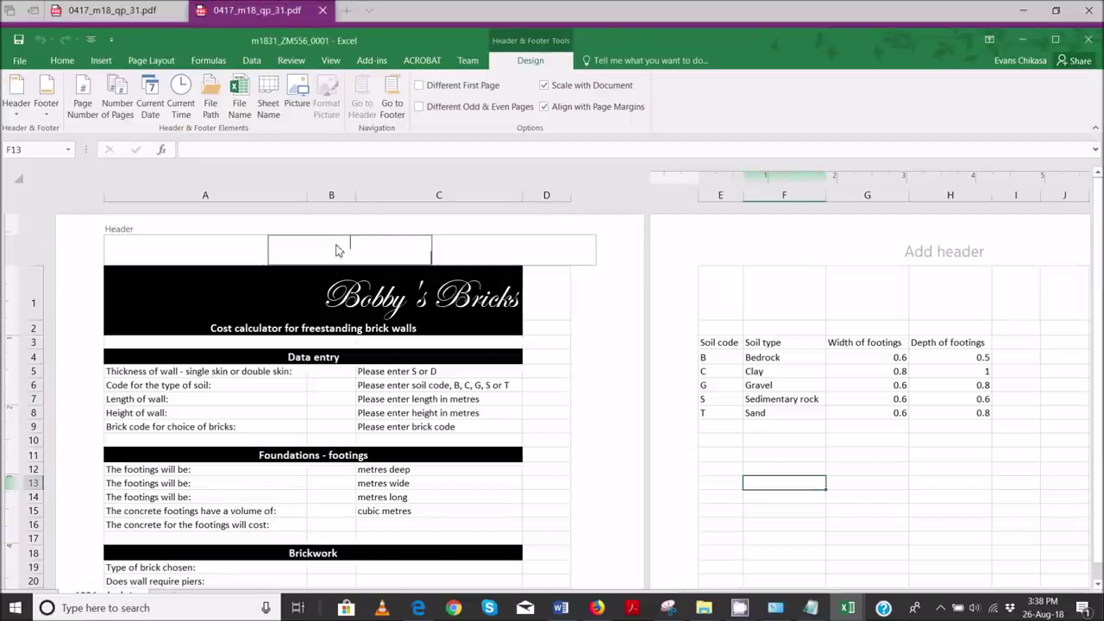
left_click(211, 105)
left_click(617, 387)
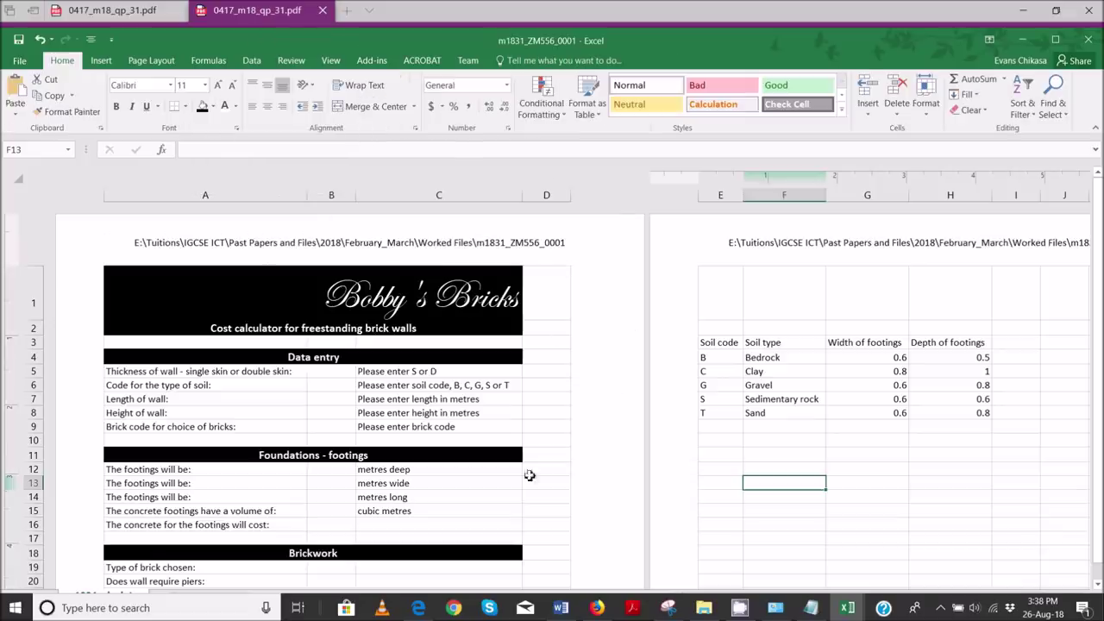
- Highlight the header file-path instruction and step 4's B5 S/D/s/d restriction in the PDF
mouse_move(418, 608)
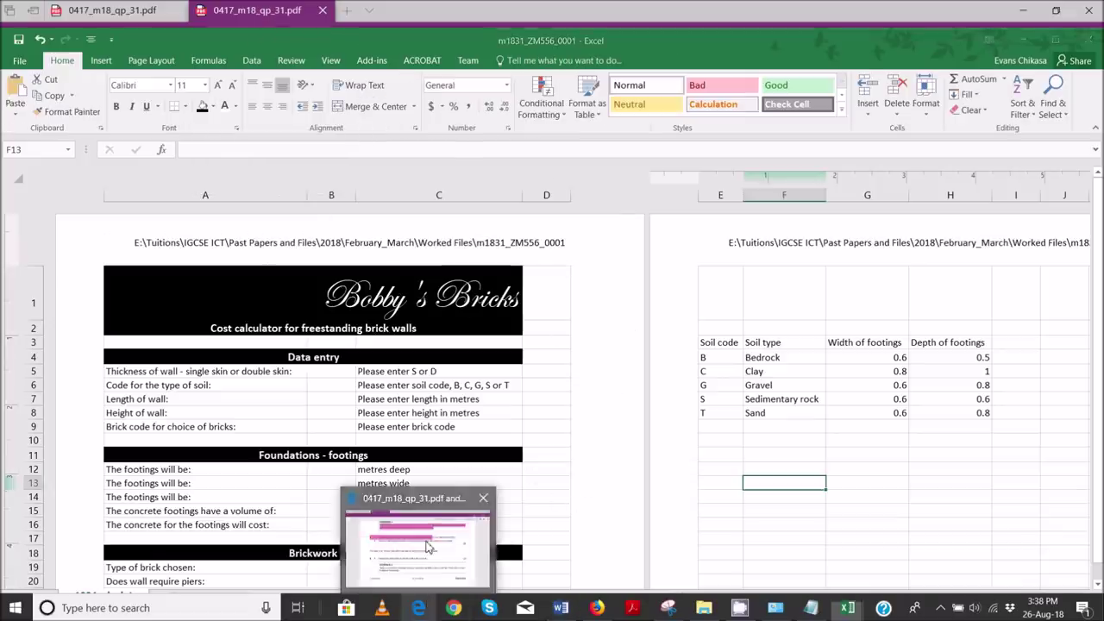
left_click(418, 518)
left_click_drag(260, 238, 818, 237)
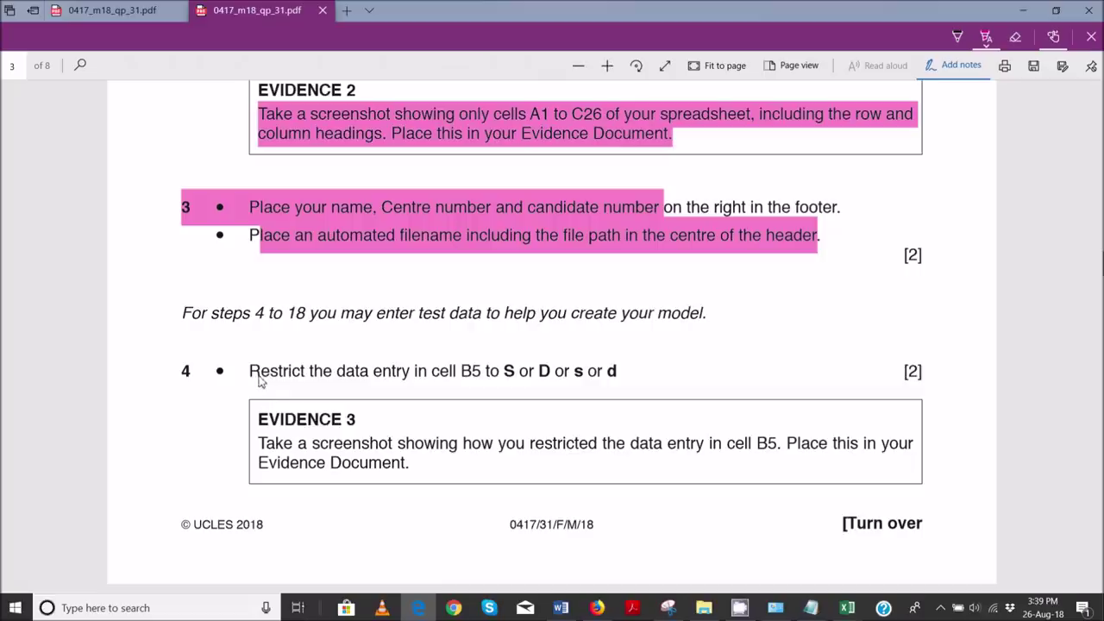
left_click_drag(252, 381, 483, 380)
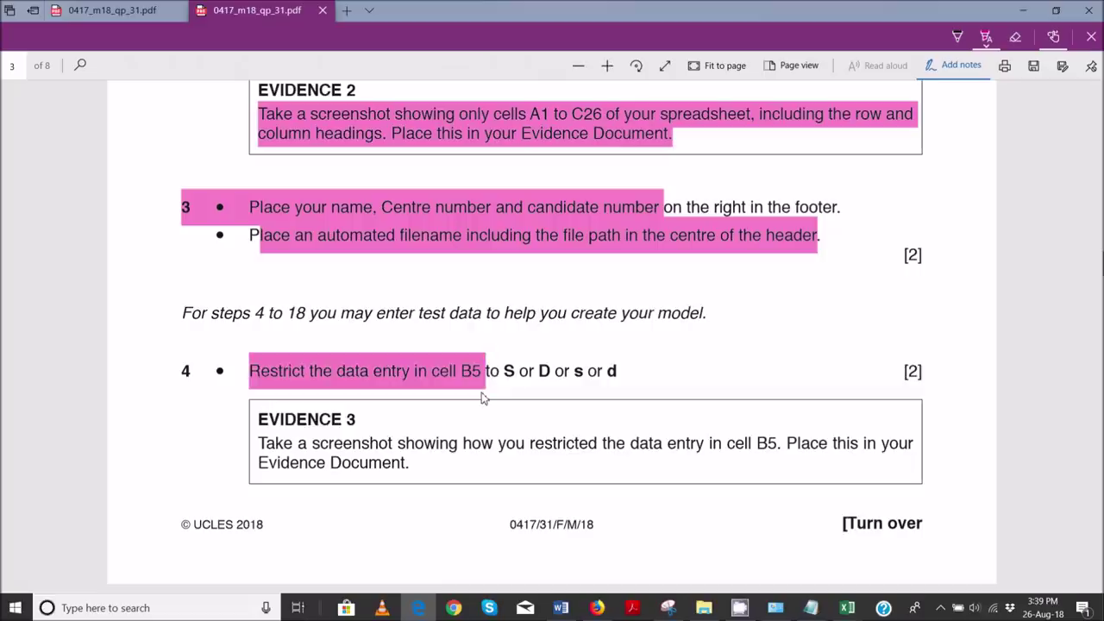
left_click_drag(506, 375, 621, 381)
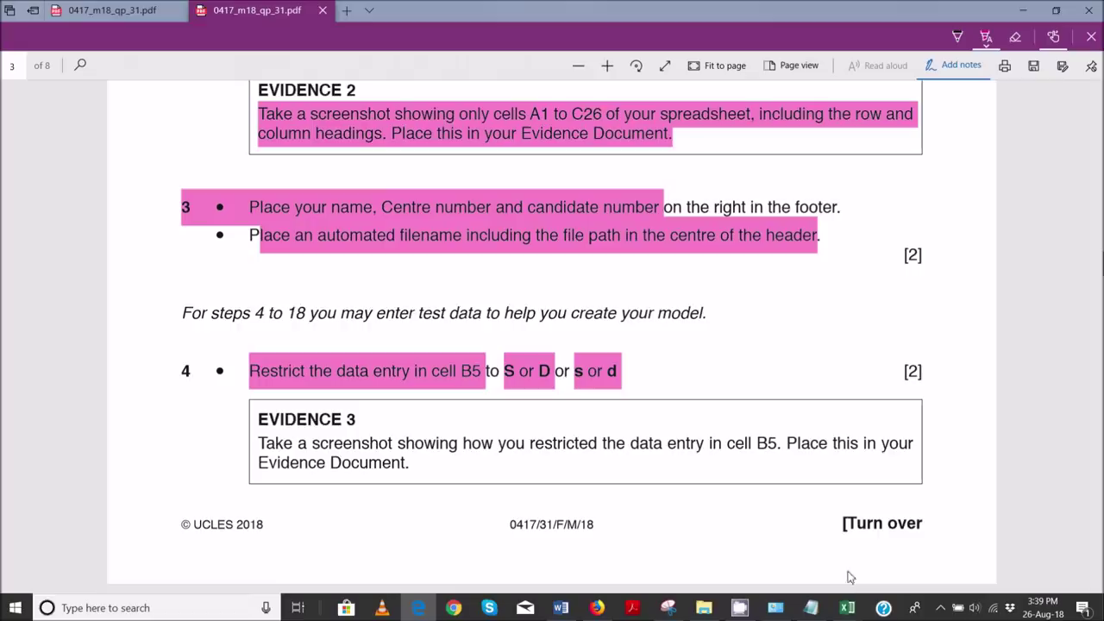
mouse_move(847, 611)
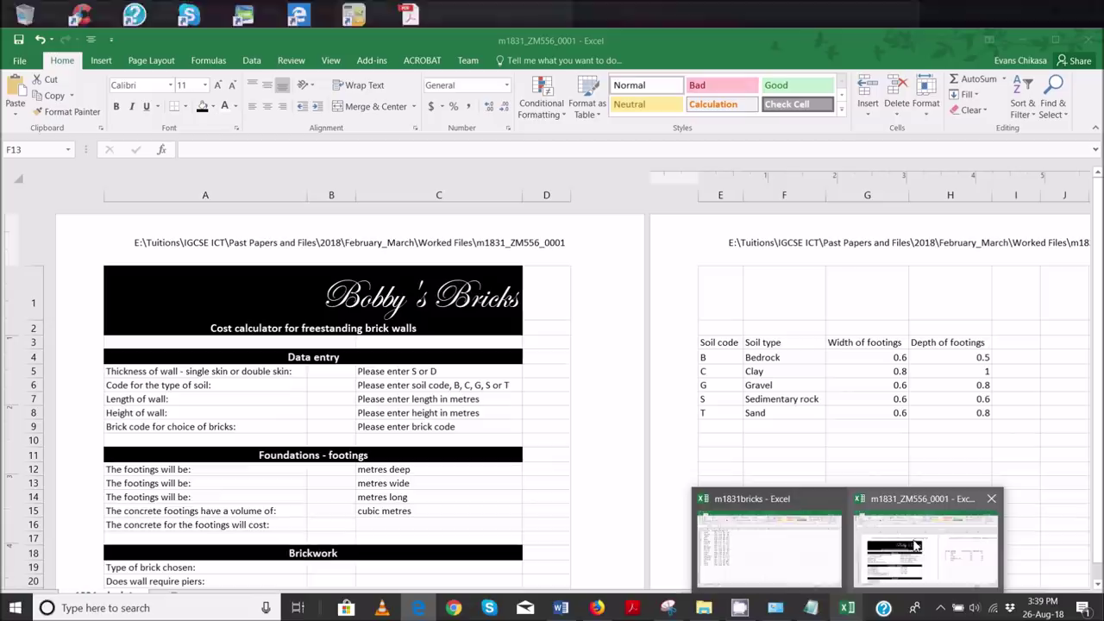
left_click(916, 546)
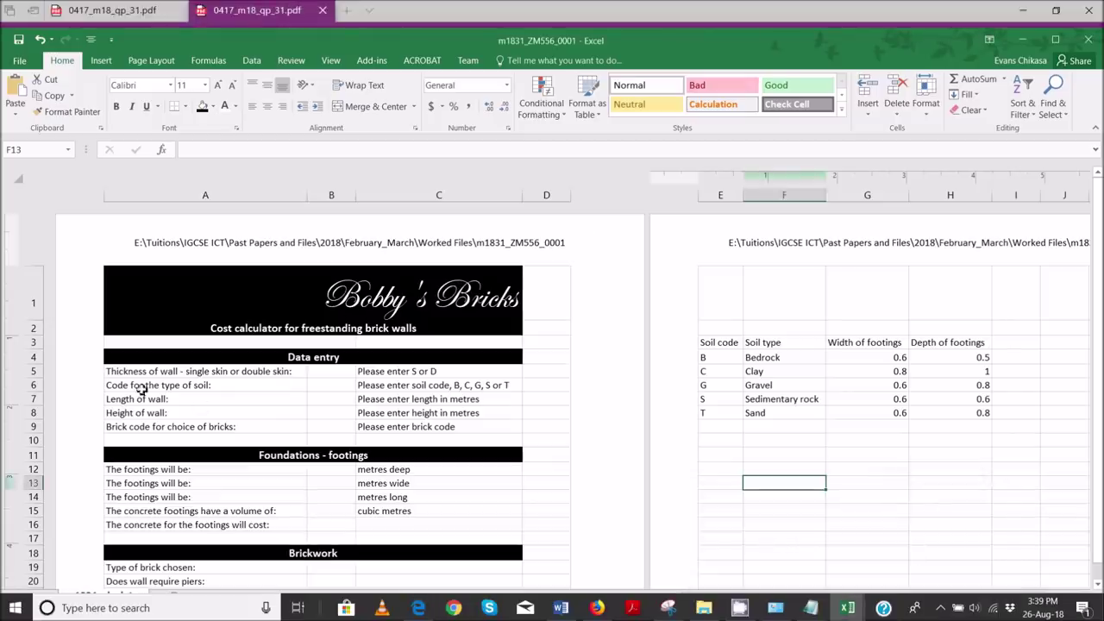
- Give cell B5 List data validation with source S,D,s,d
left_click(350, 198)
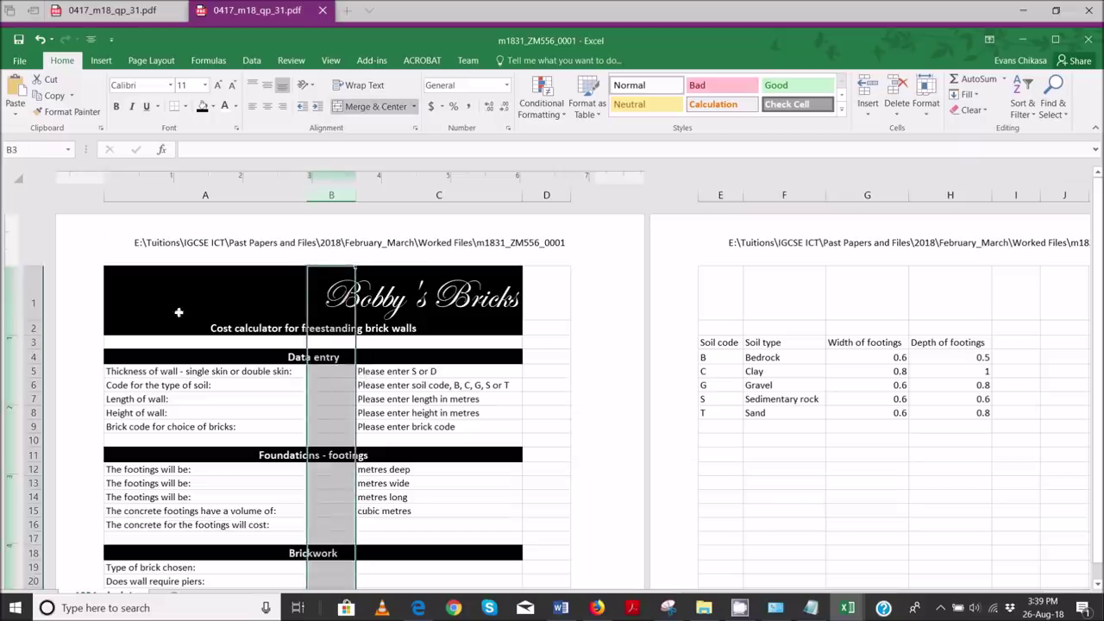
left_click(343, 373)
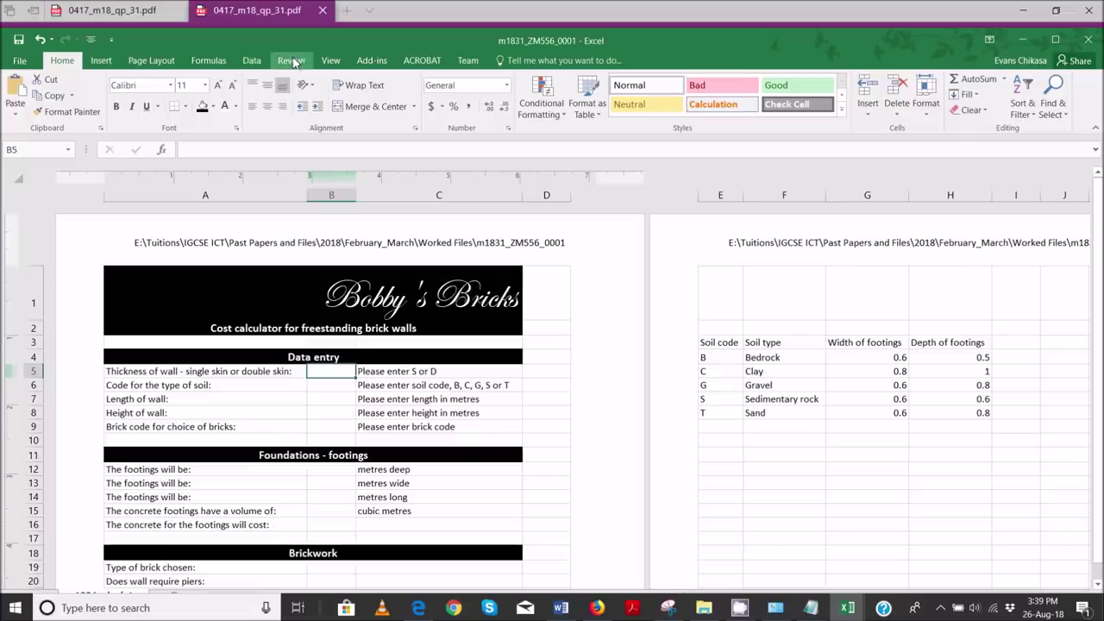
left_click(252, 61)
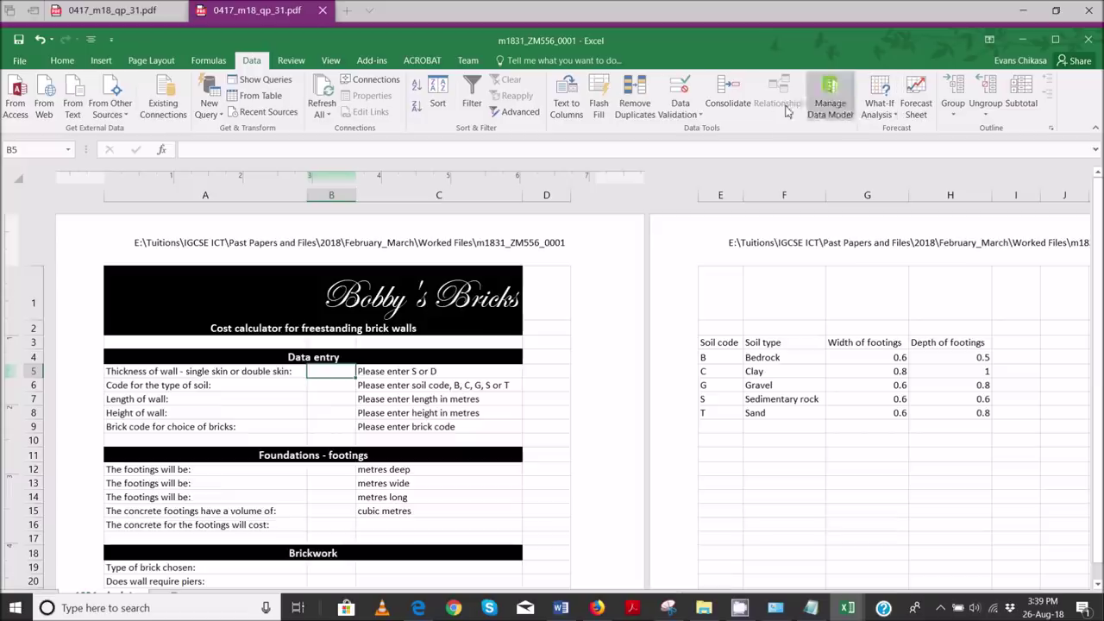
left_click(680, 113)
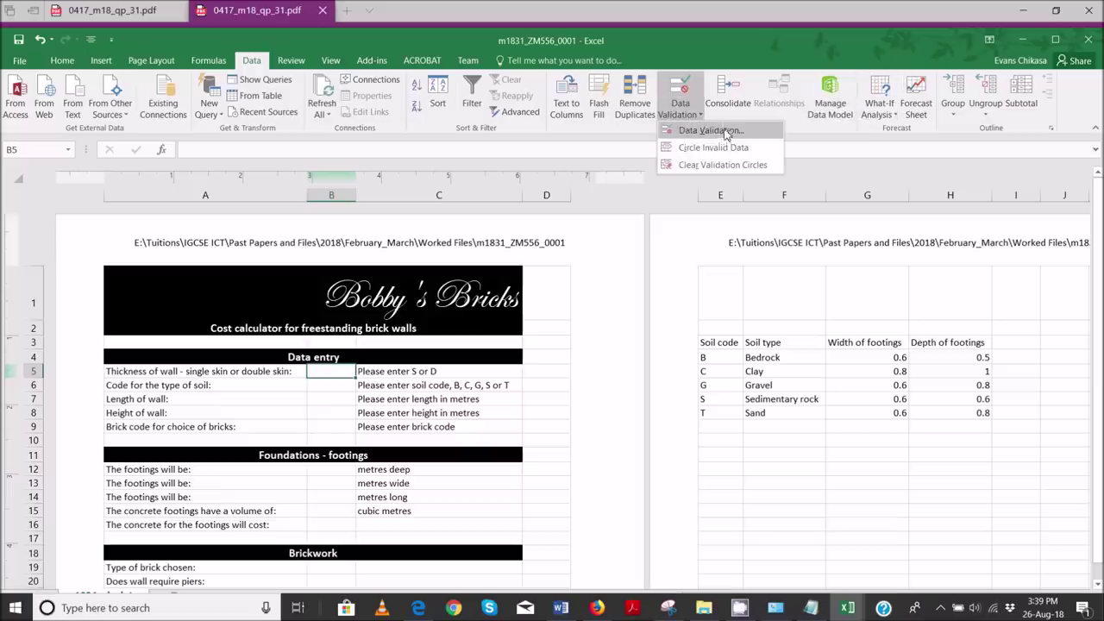
left_click(727, 131)
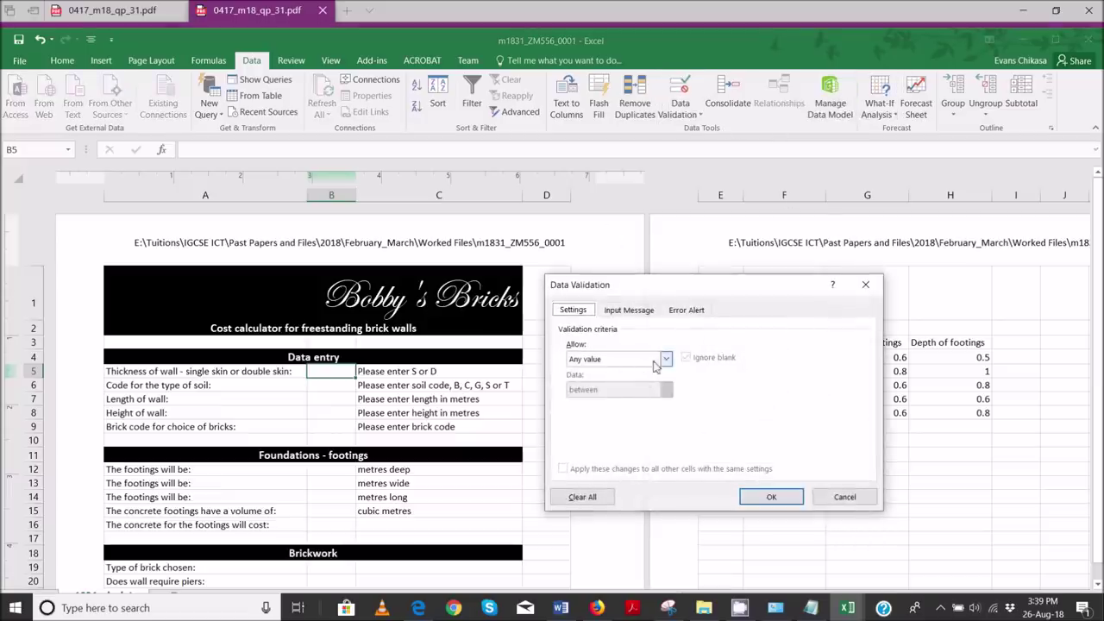
left_click(667, 361)
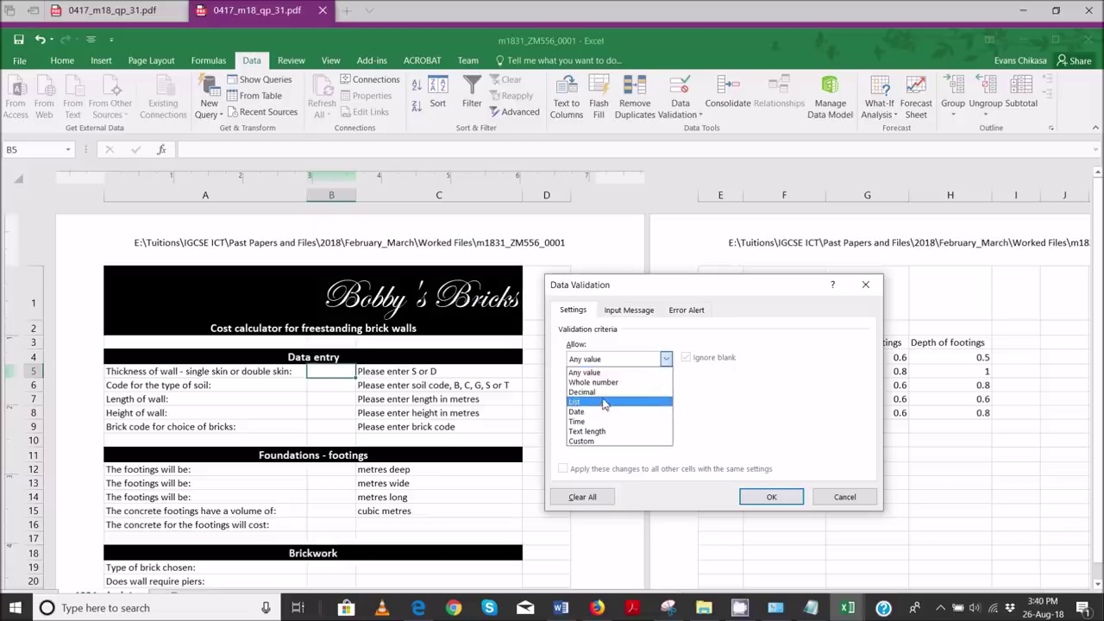
key("Up")
left_click(604, 404)
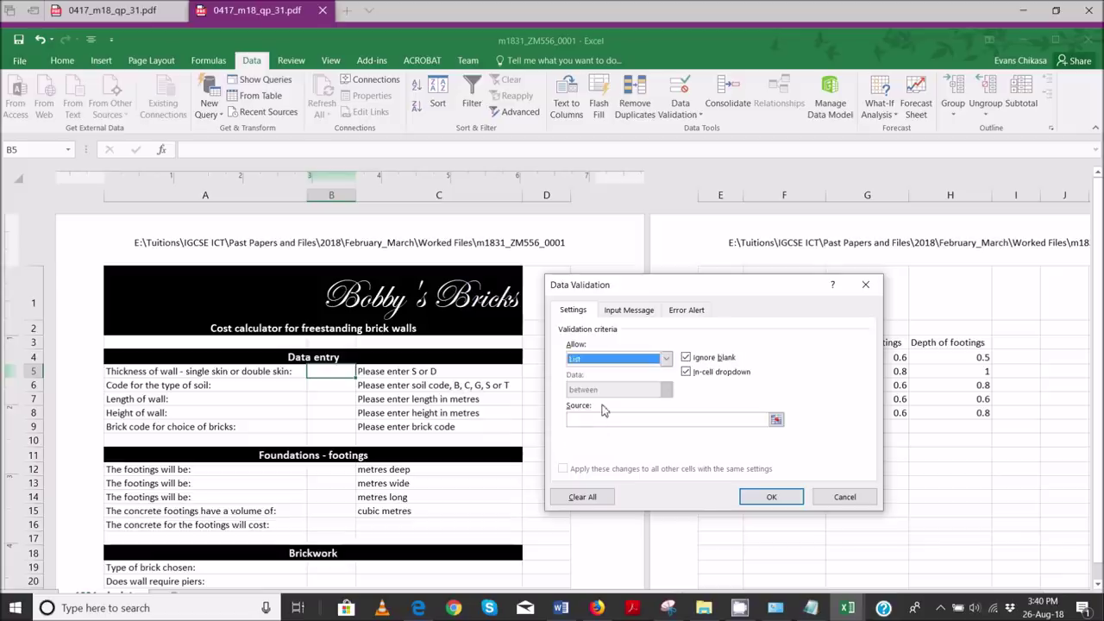
left_click(604, 417)
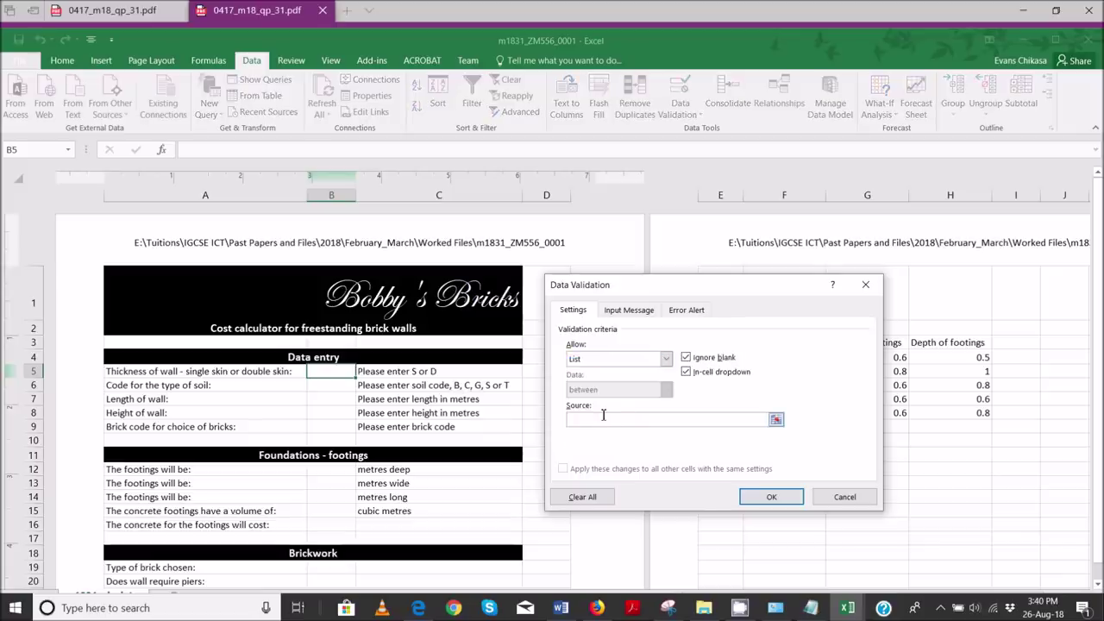
type("S,D,s,d")
left_click(768, 498)
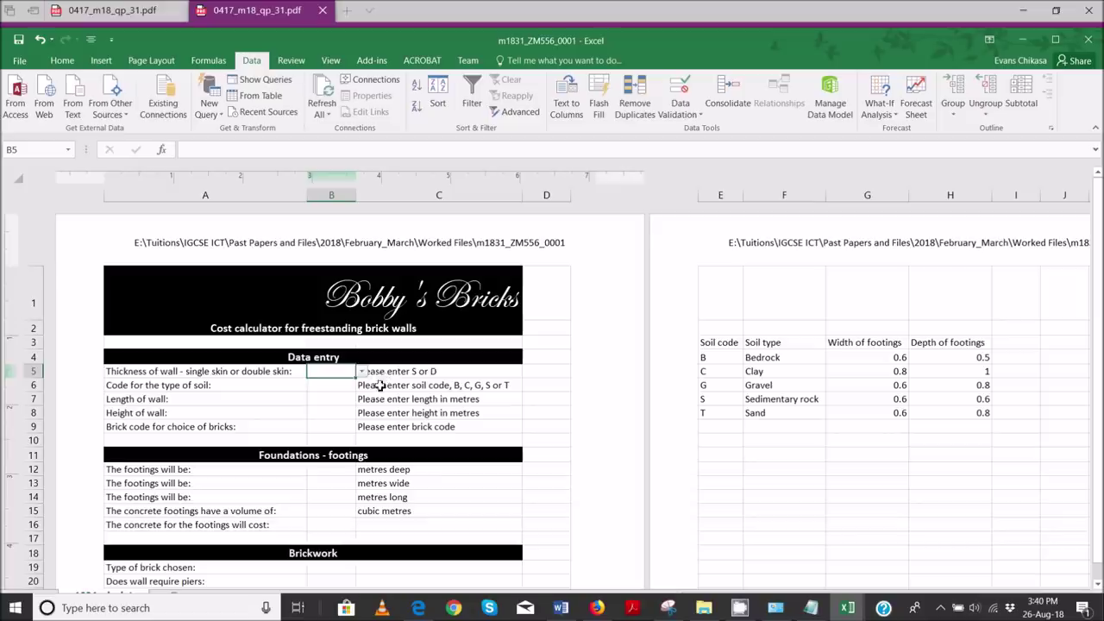
- Test B5's in-cell dropdown by picking S, then D
left_click(362, 373)
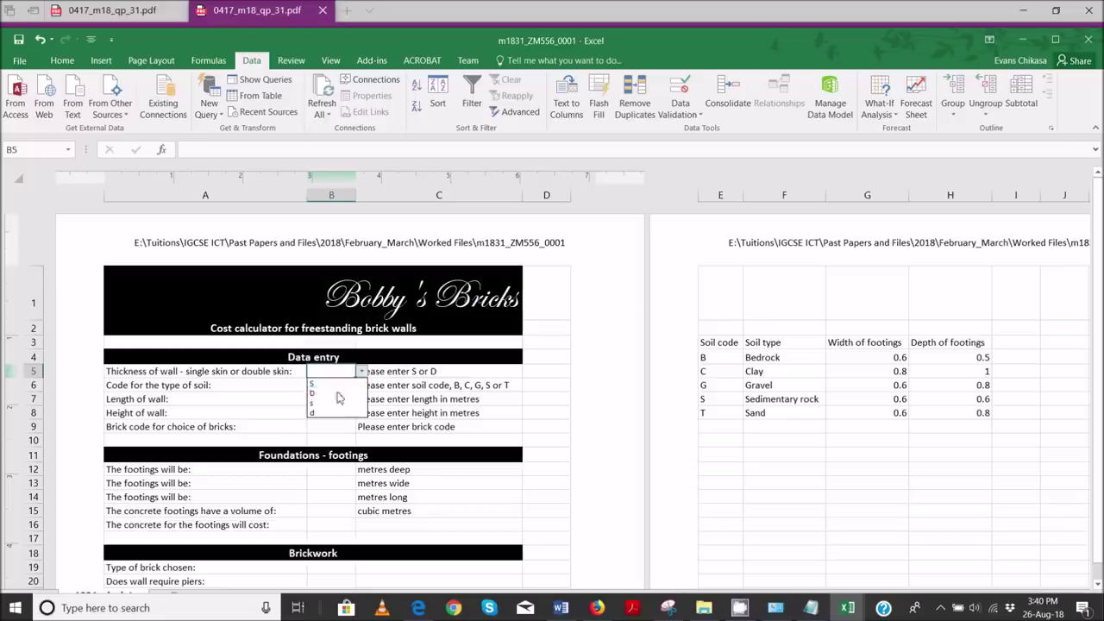
left_click(335, 385)
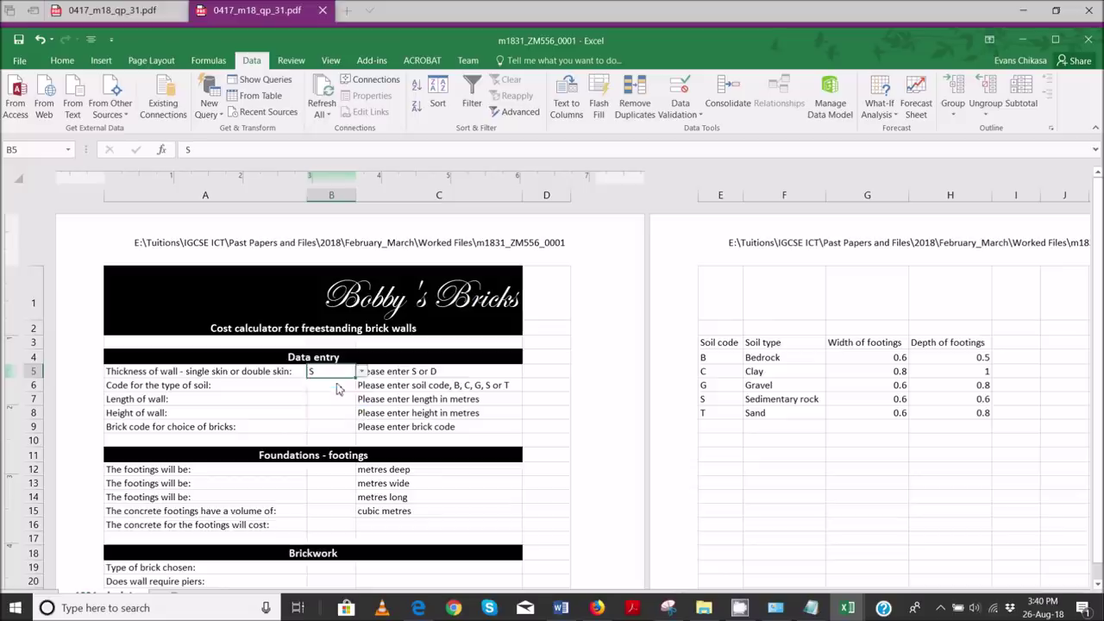
left_click(363, 373)
left_click(332, 393)
left_click(362, 372)
- Retype B5's validation list source and check the values in its dropdown
left_click(677, 110)
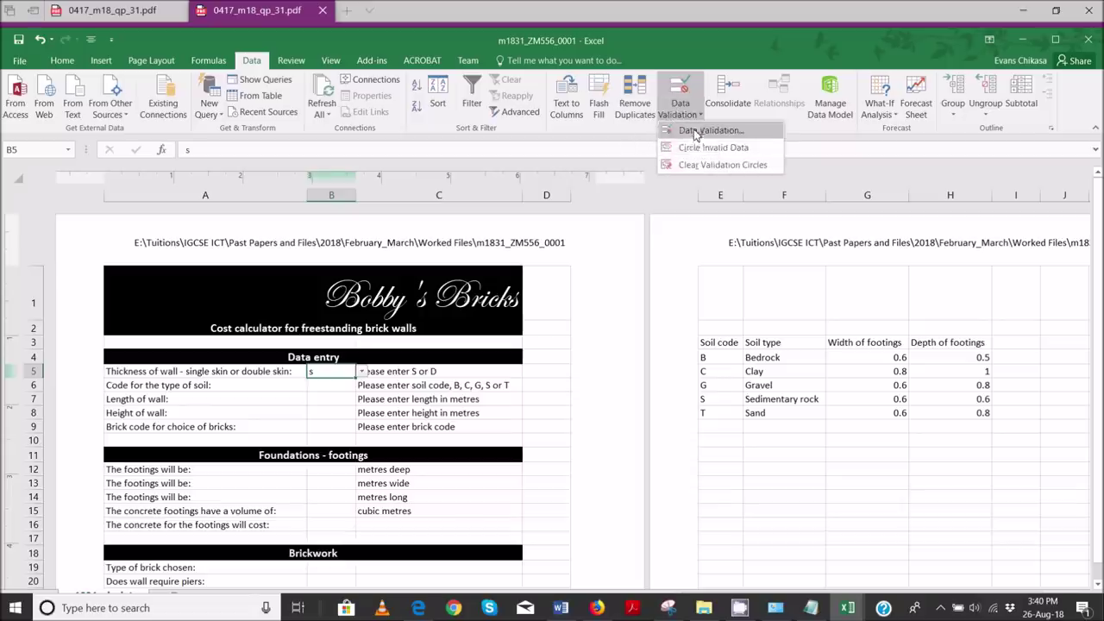
left_click(697, 131)
double_click(600, 419)
type("S or D or s or d")
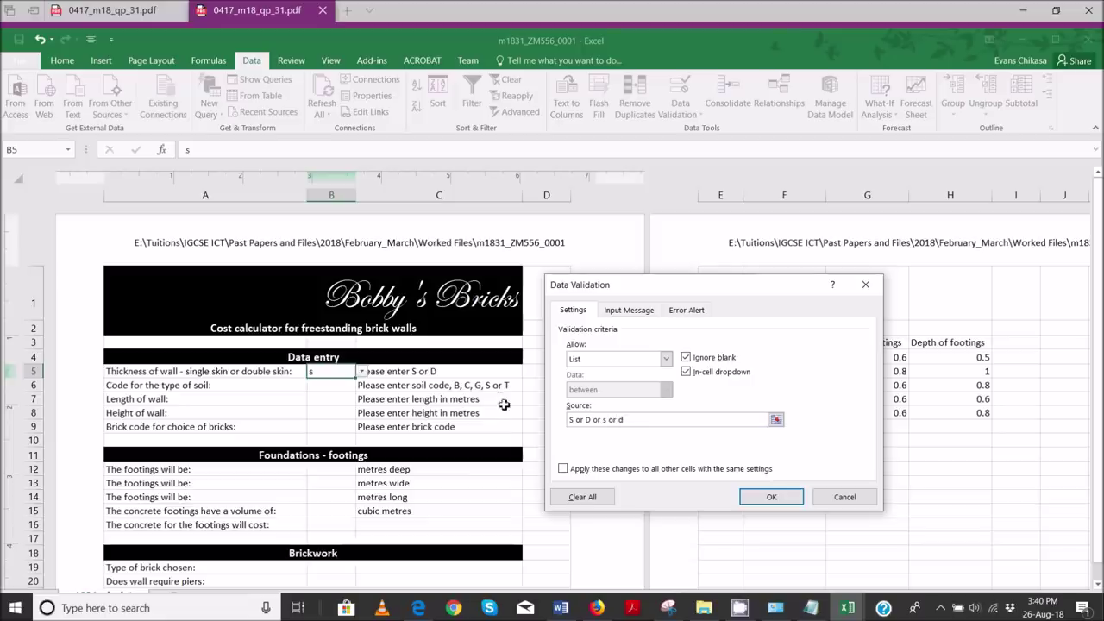
left_click(771, 497)
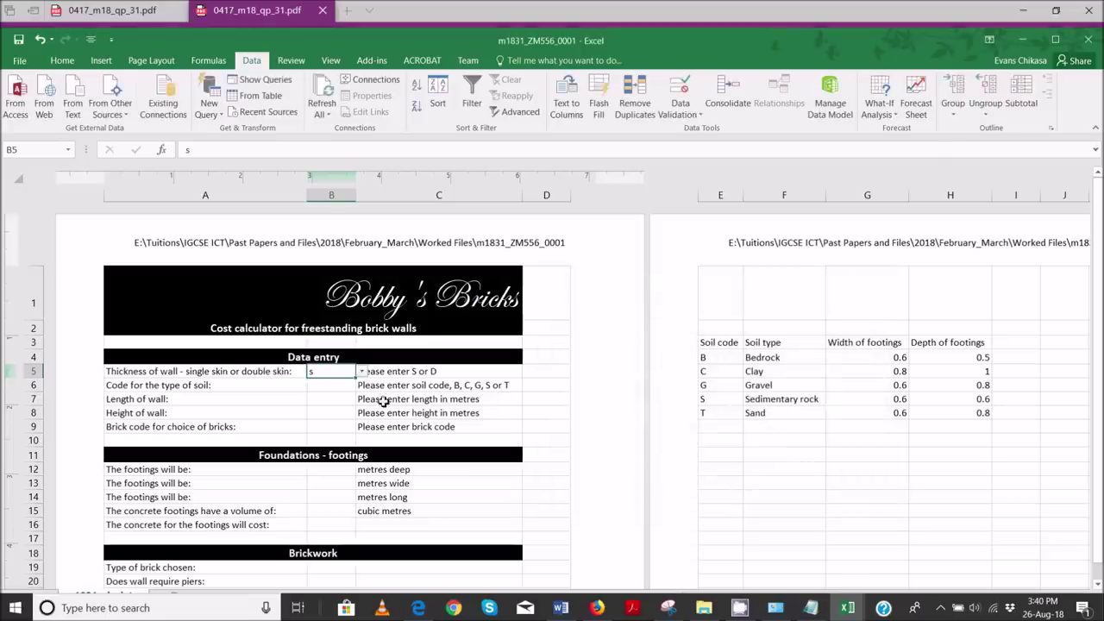
left_click(362, 372)
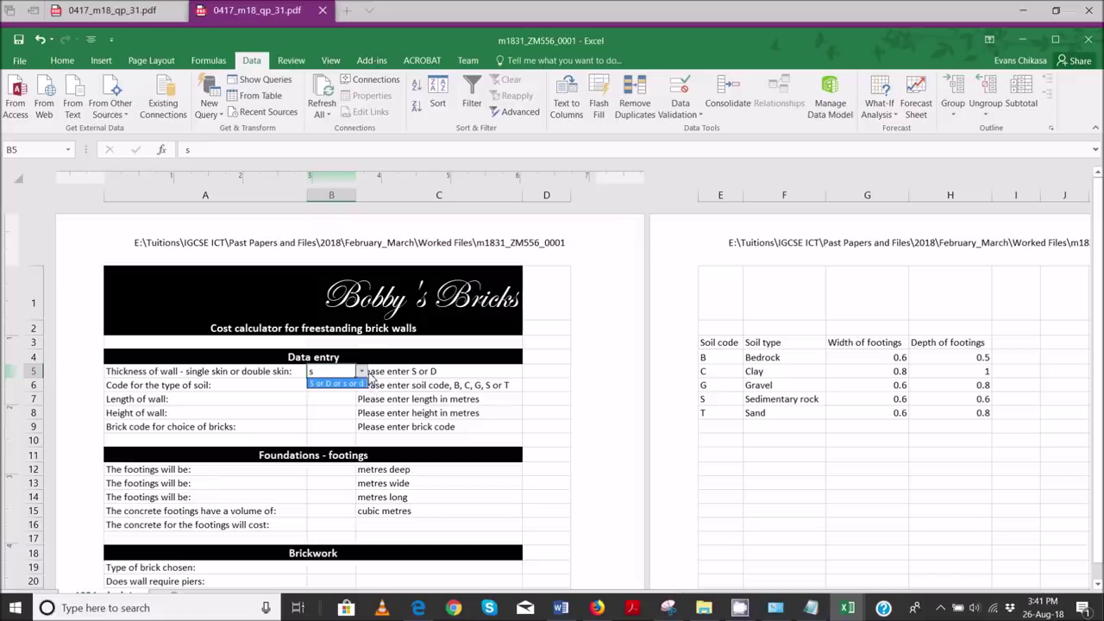
left_click(682, 106)
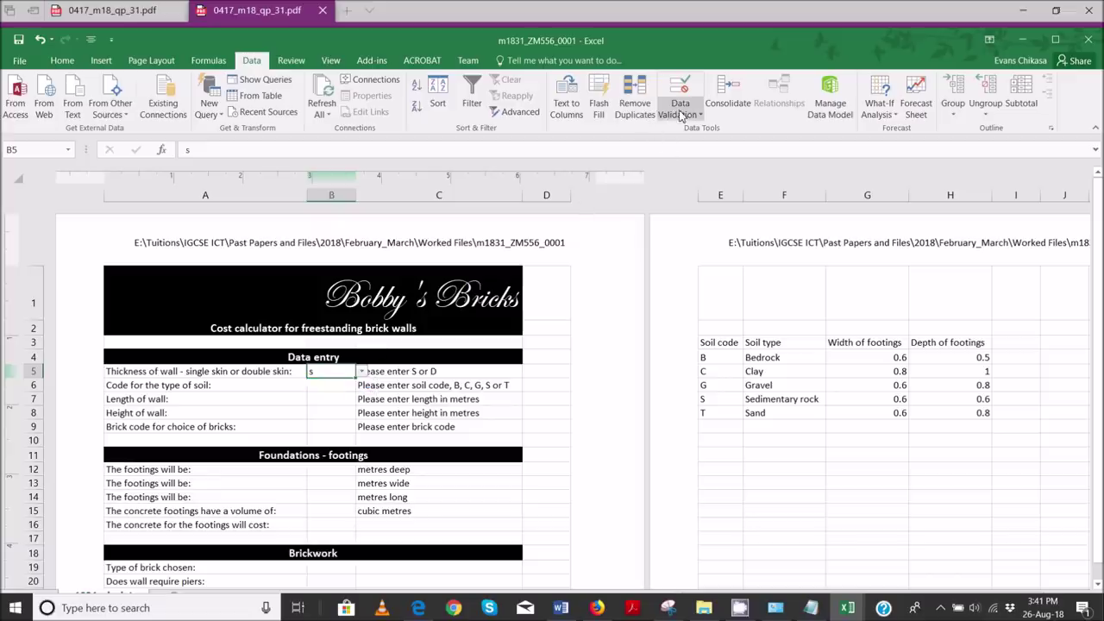
- Re-enter B5's list source as S,D,s,d and reopen the Data Validation dialog
left_click(684, 112)
left_click(695, 136)
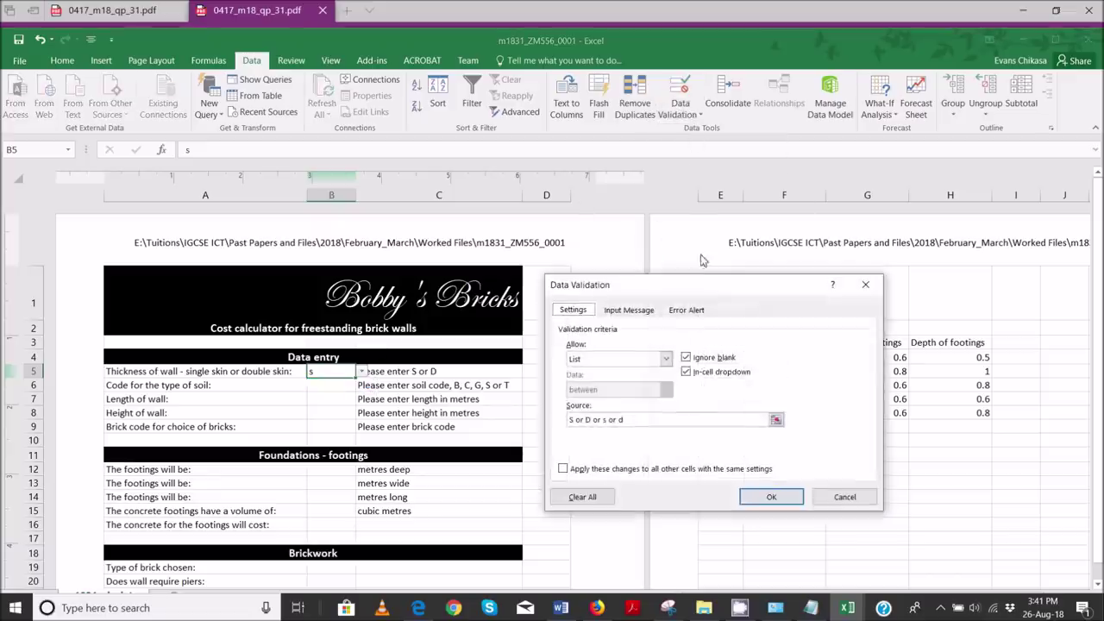
left_click_drag(626, 419, 563, 420)
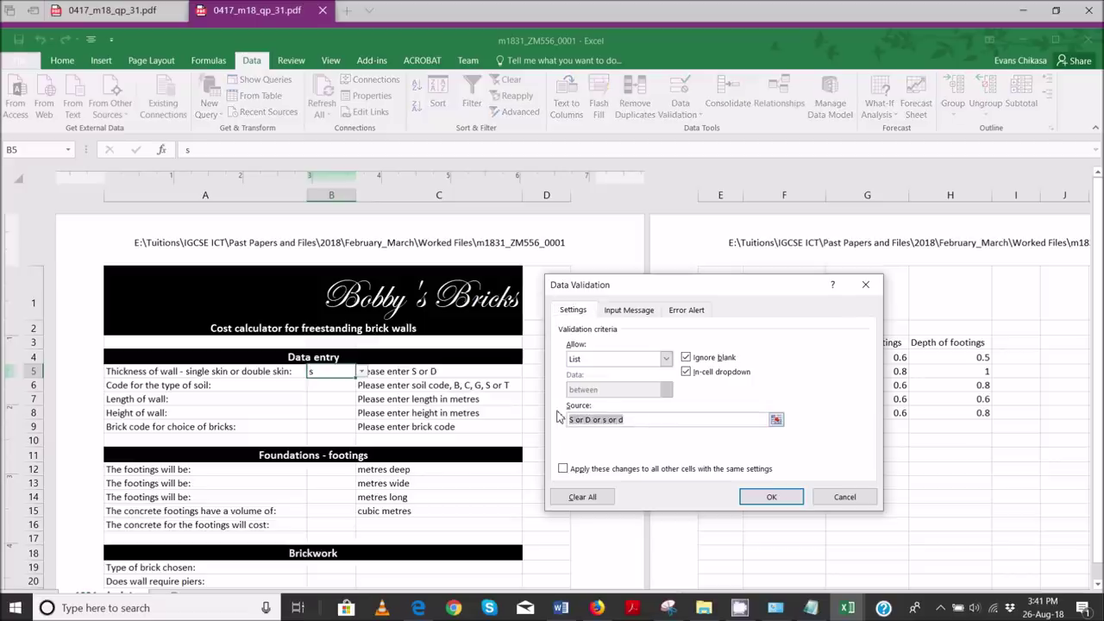
type("S,D,s,d")
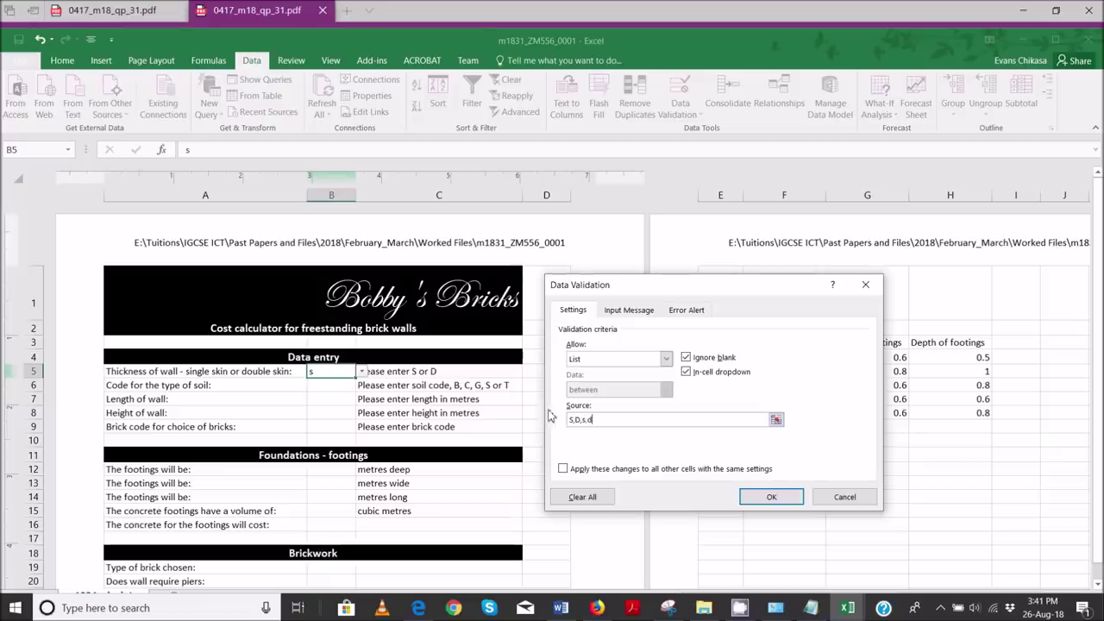
left_click(758, 501)
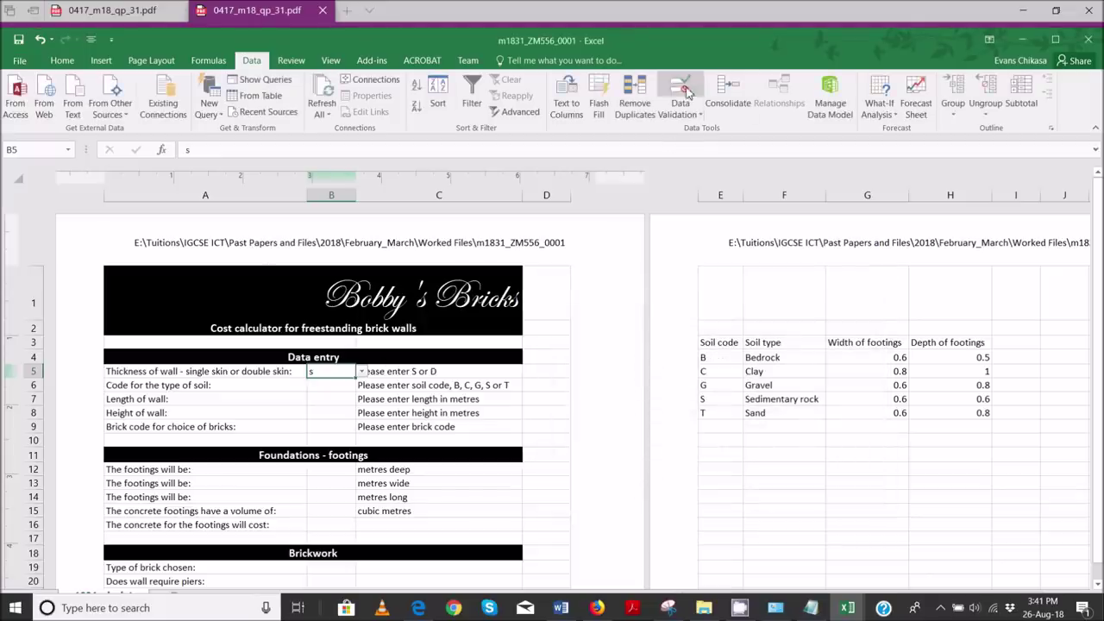
left_click(681, 110)
left_click(691, 145)
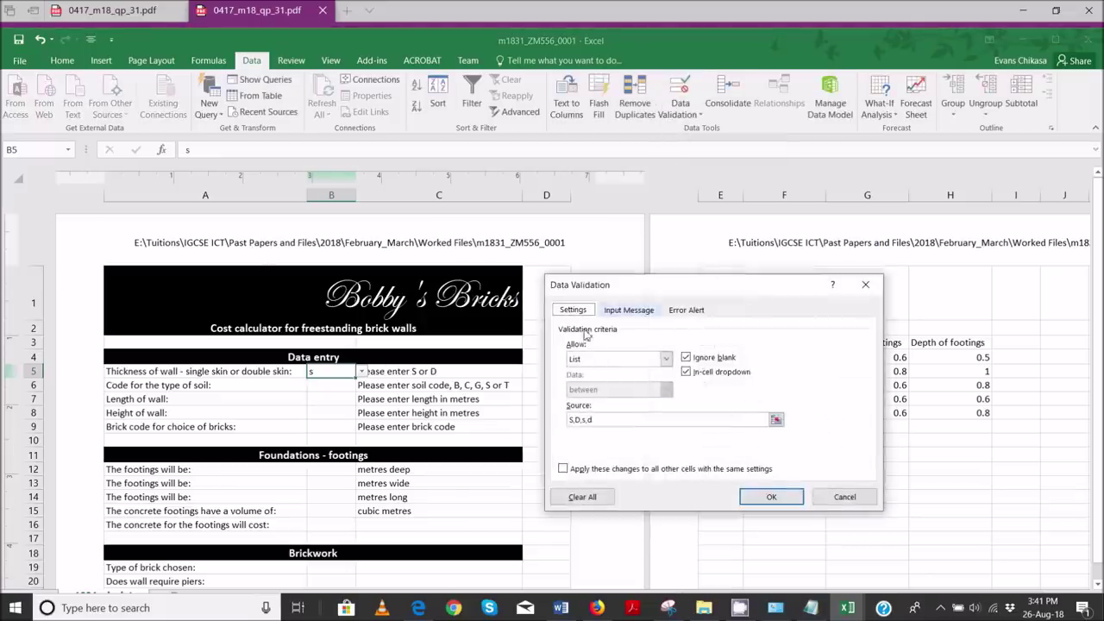
- Window-snip the Data Validation dialog showing B5's S,D,s,d list rule
left_click(669, 604)
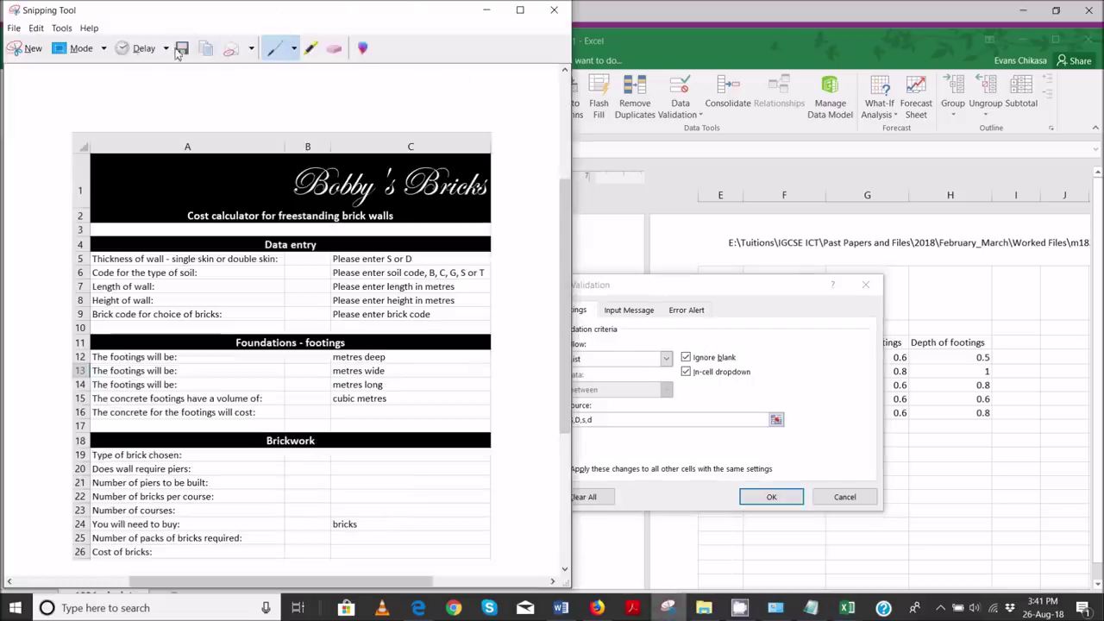
left_click(103, 49)
left_click(97, 102)
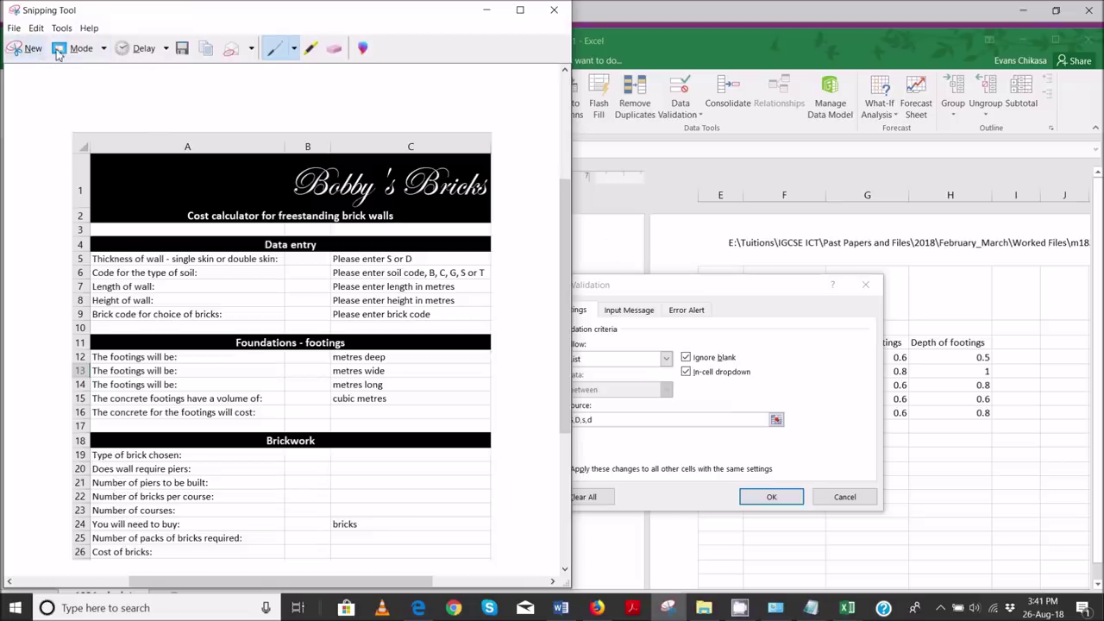
left_click(26, 48)
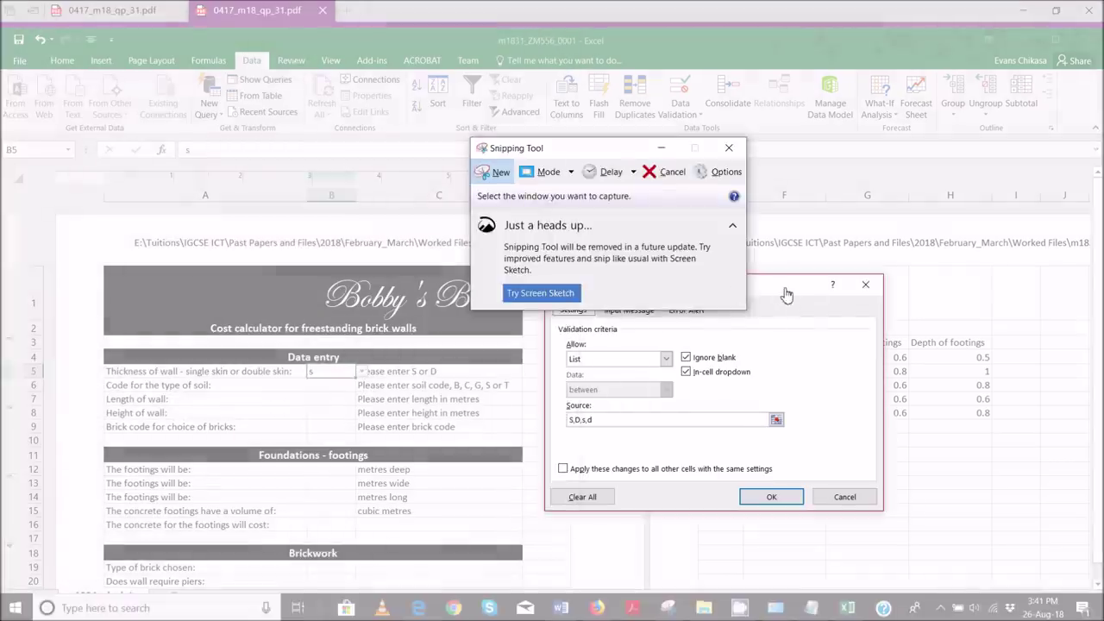
left_click(768, 302)
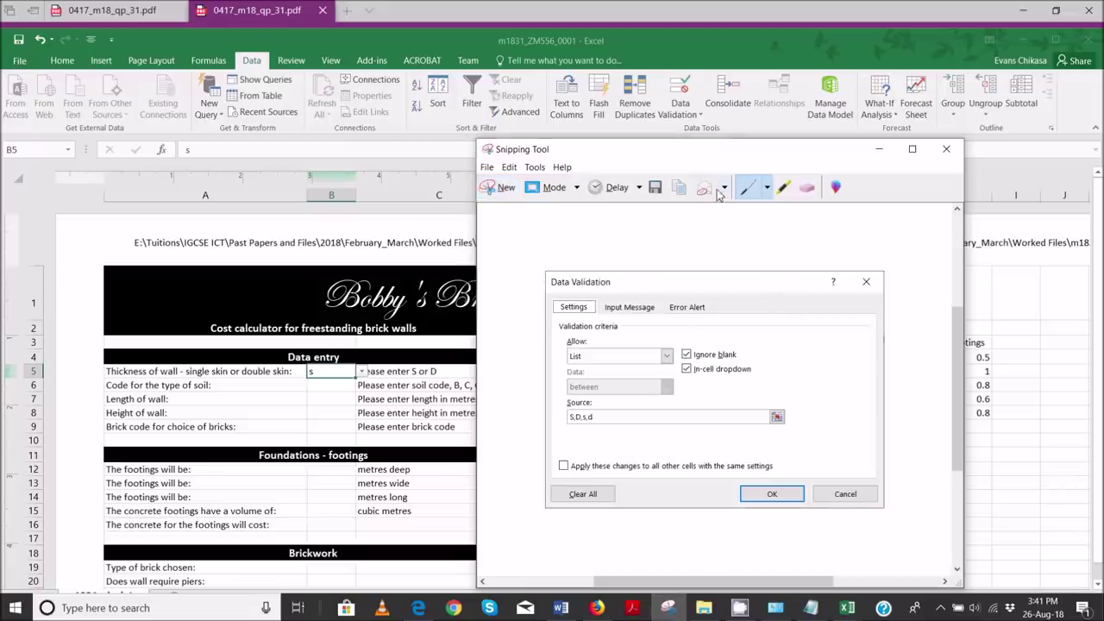
- Push Evidence 3 onto page 2 in Word and paste the dialog snip below it
mouse_move(561, 607)
left_click(549, 545)
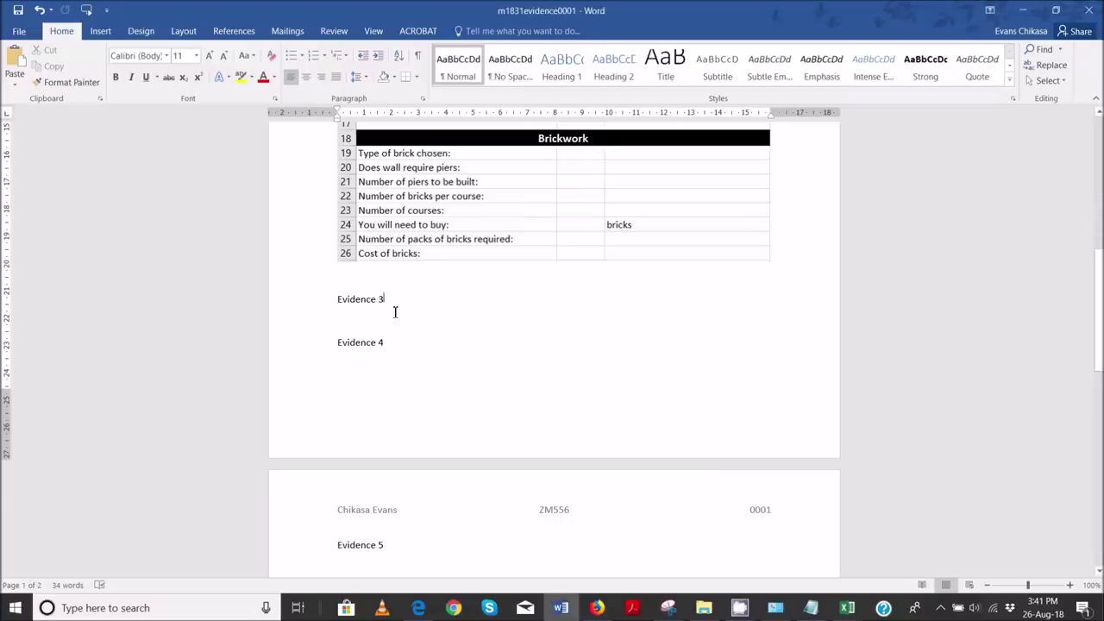
key("Return")
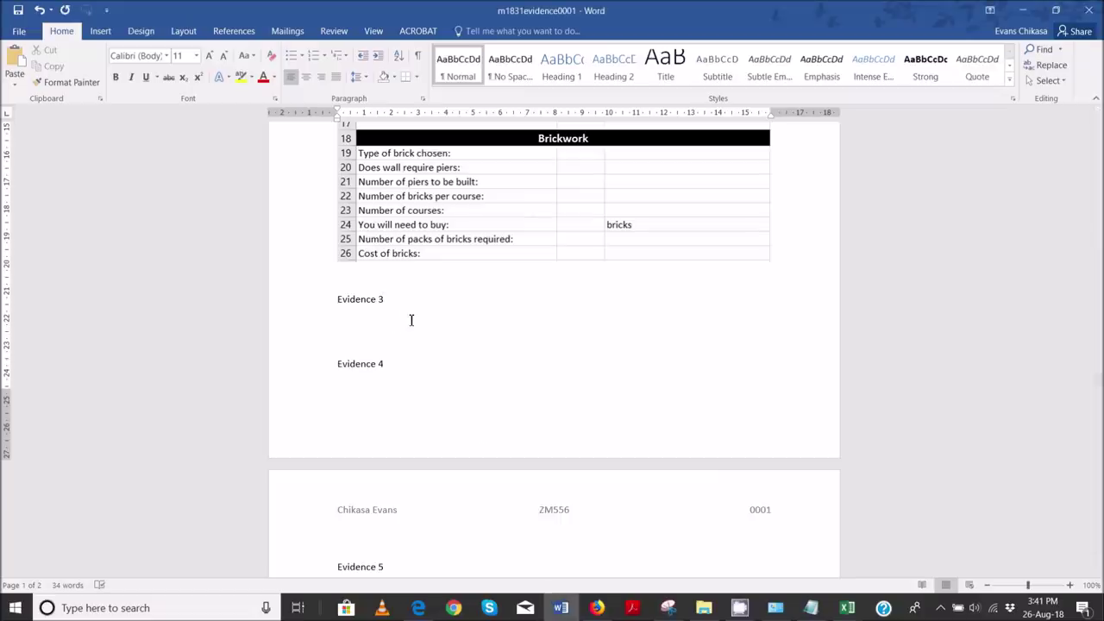
key("Return")
key("Return")
key("Return")
key("Return")
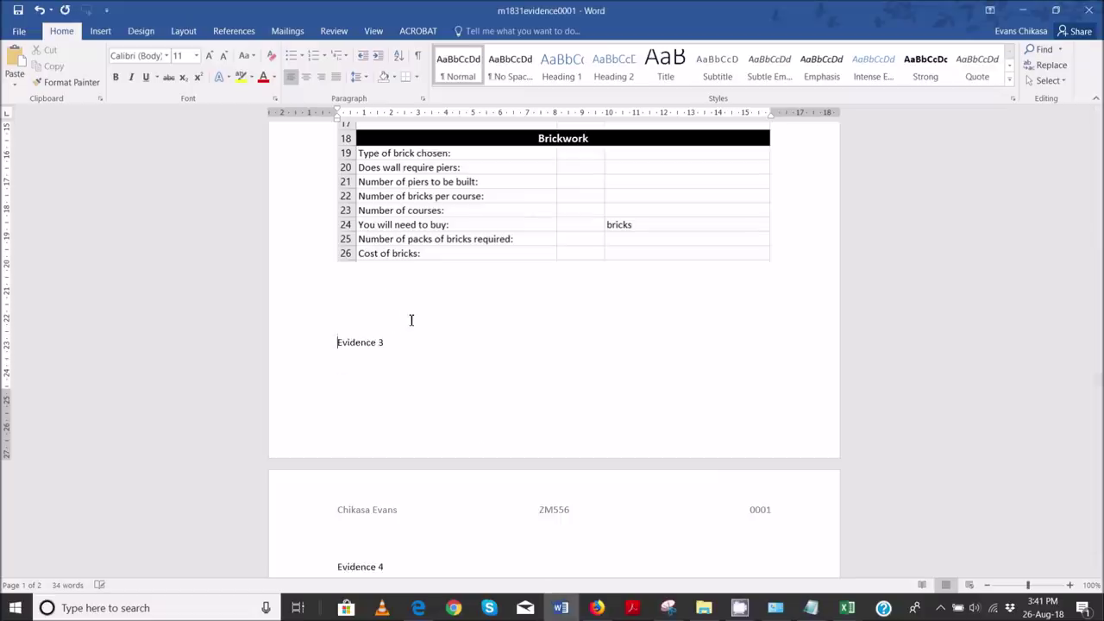
key("Down")
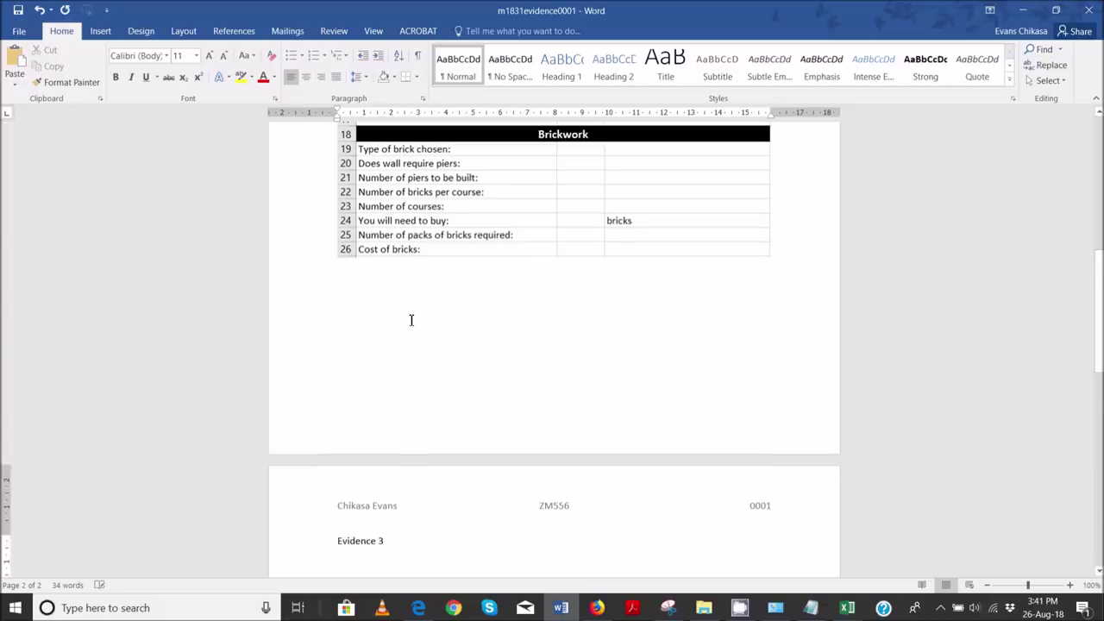
key("ctrl+v")
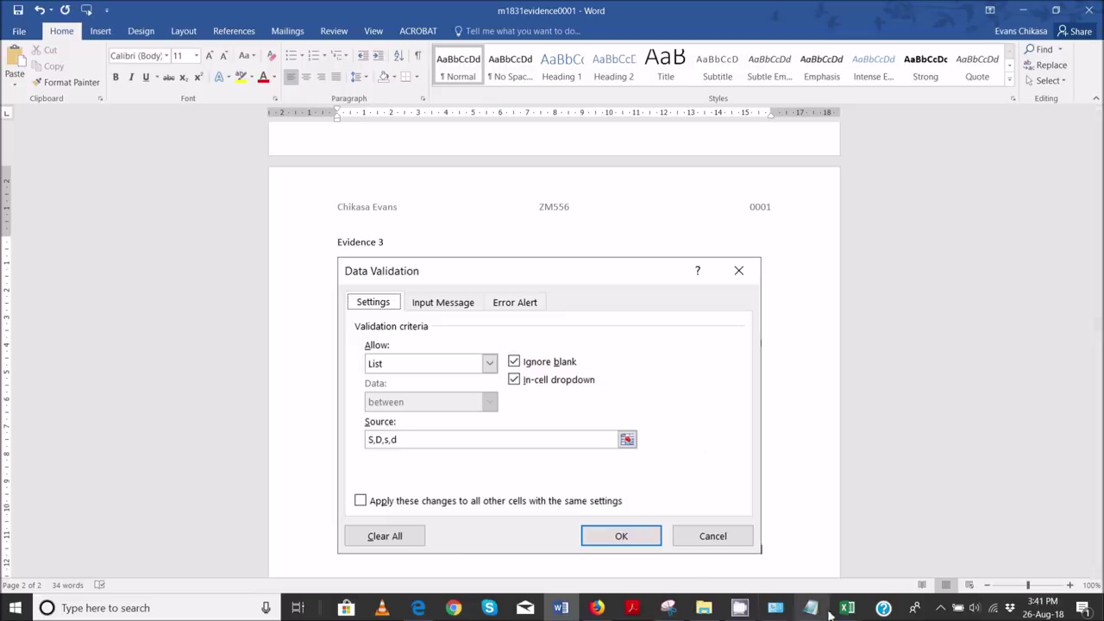
- Highlight the Evidence 3 instruction pink in the exam PDF
left_click(419, 607)
scroll(401, 445, "down", 3)
left_click_drag(258, 292, 432, 322)
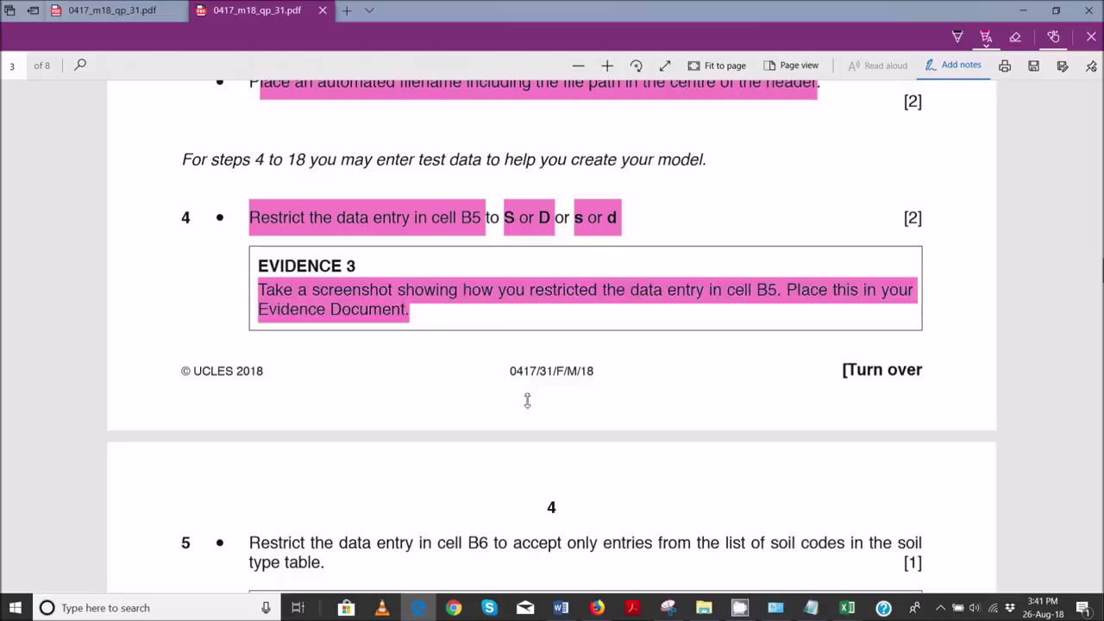
- Scroll the exam PDF down to page 4, showing question 5 and the Evidence 4 box
scroll(530, 397, "down", 3)
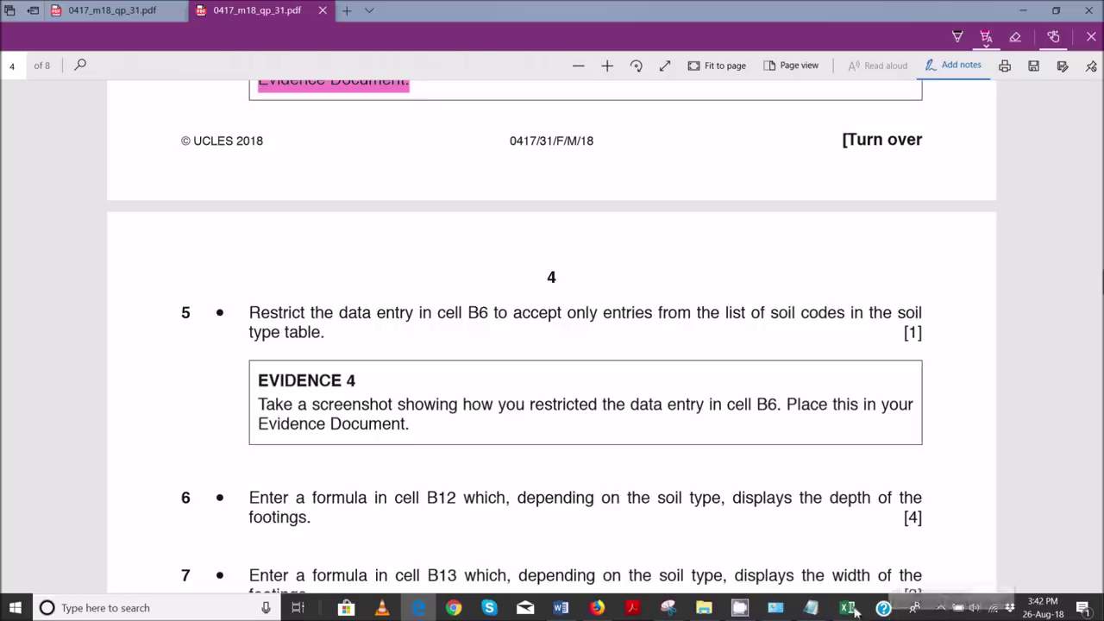
mouse_move(847, 607)
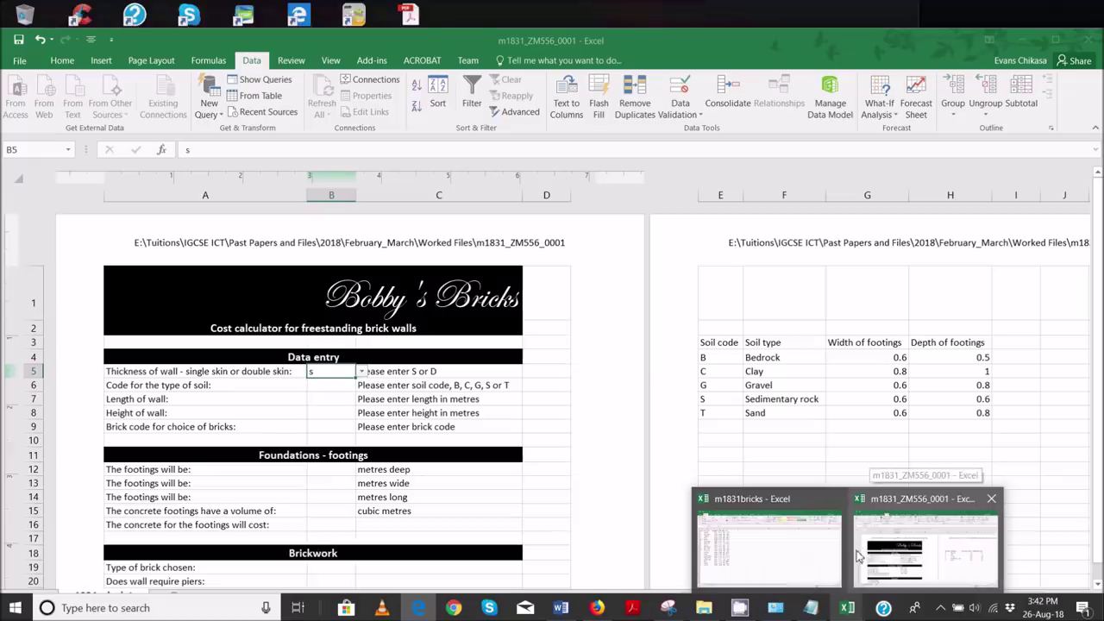
- Return to Excel, confirm B5's Data Validation dialog with OK, and select cell B6
left_click(887, 557)
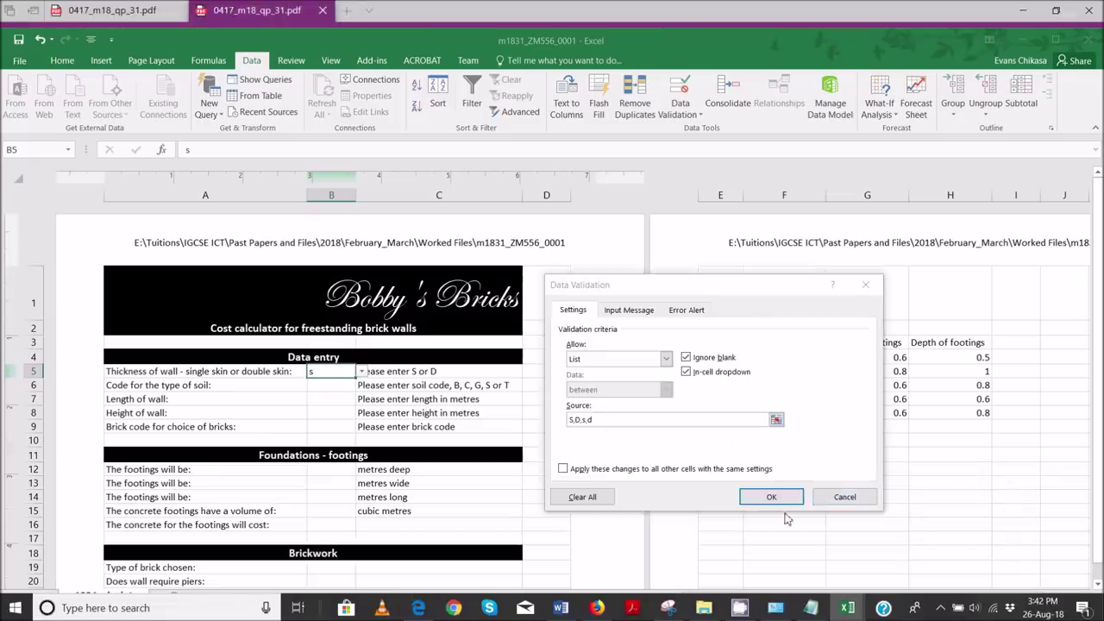
left_click(772, 497)
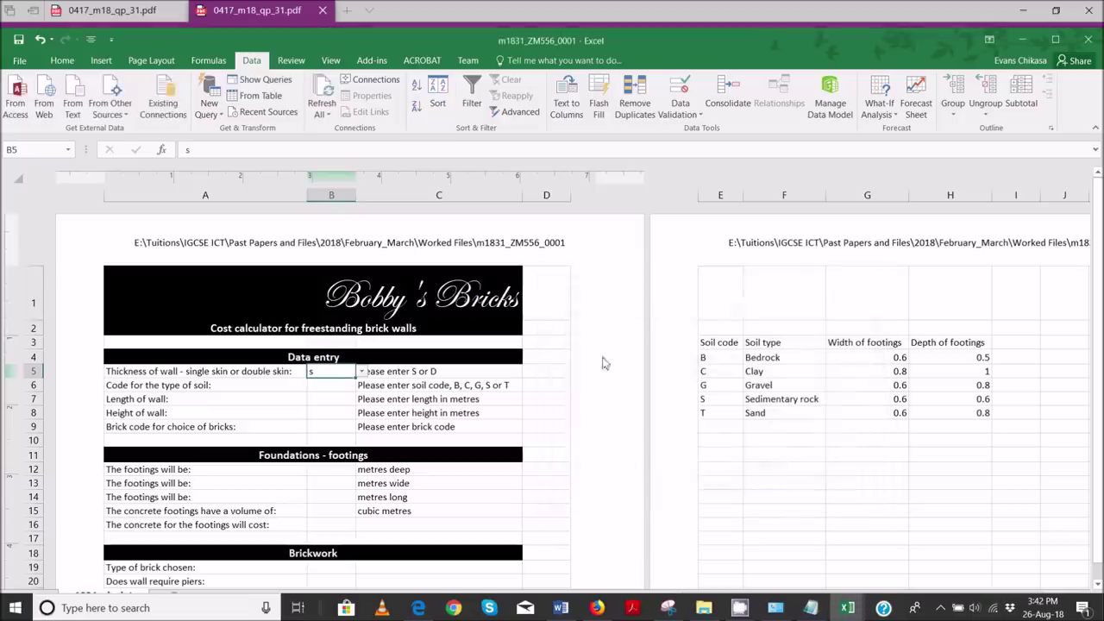
left_click(335, 389)
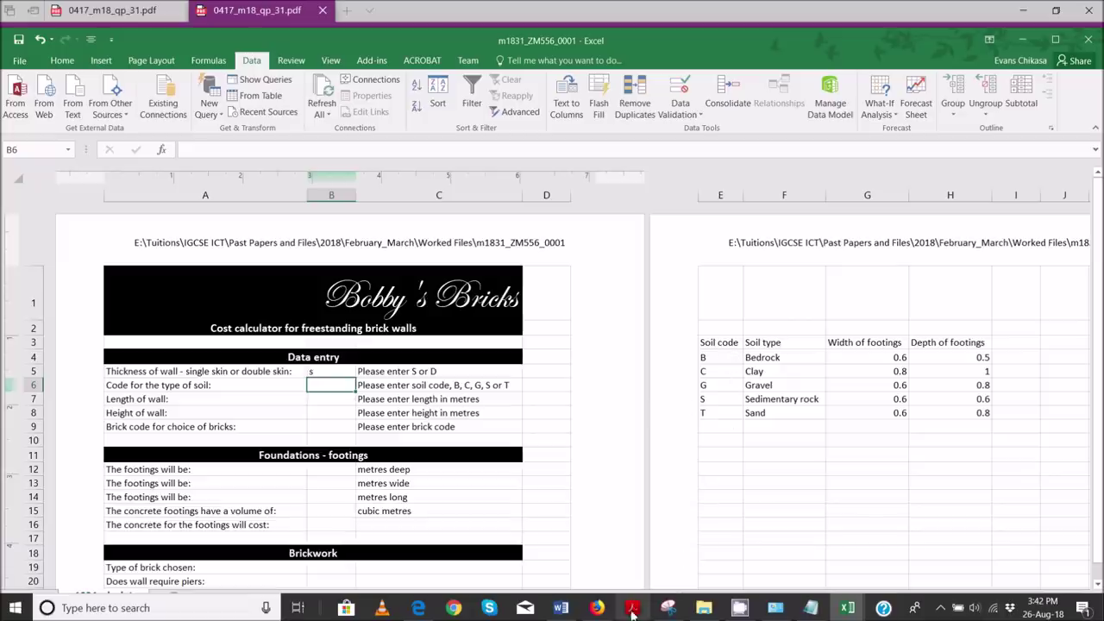
mouse_move(569, 615)
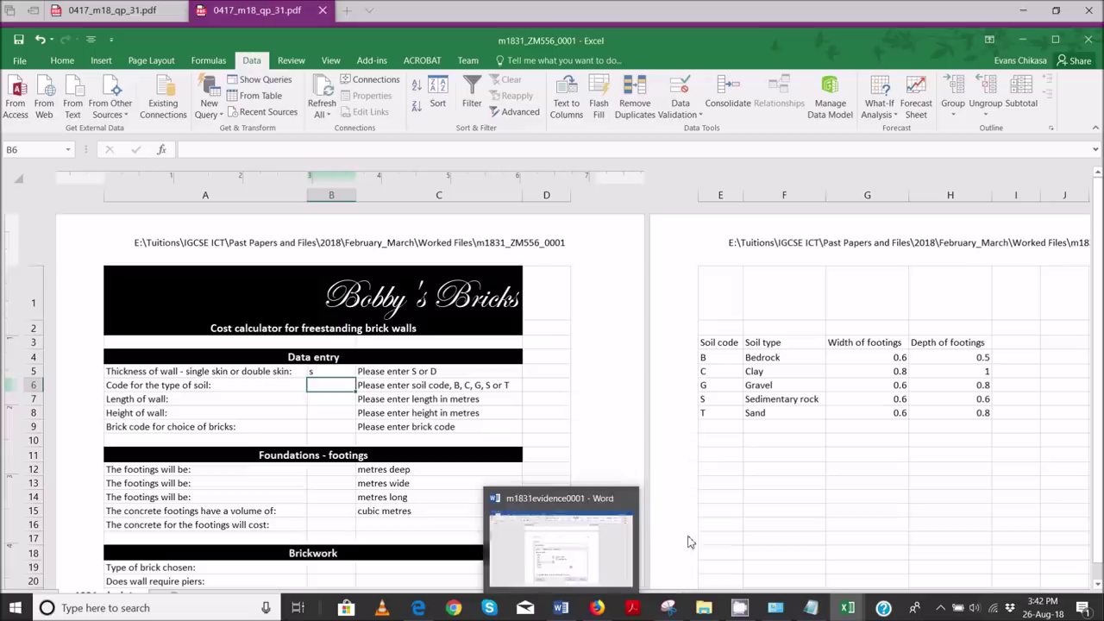
- Highlight 'B6' and 'entries from the list of soil codes' in pink in question 5
left_click(418, 607)
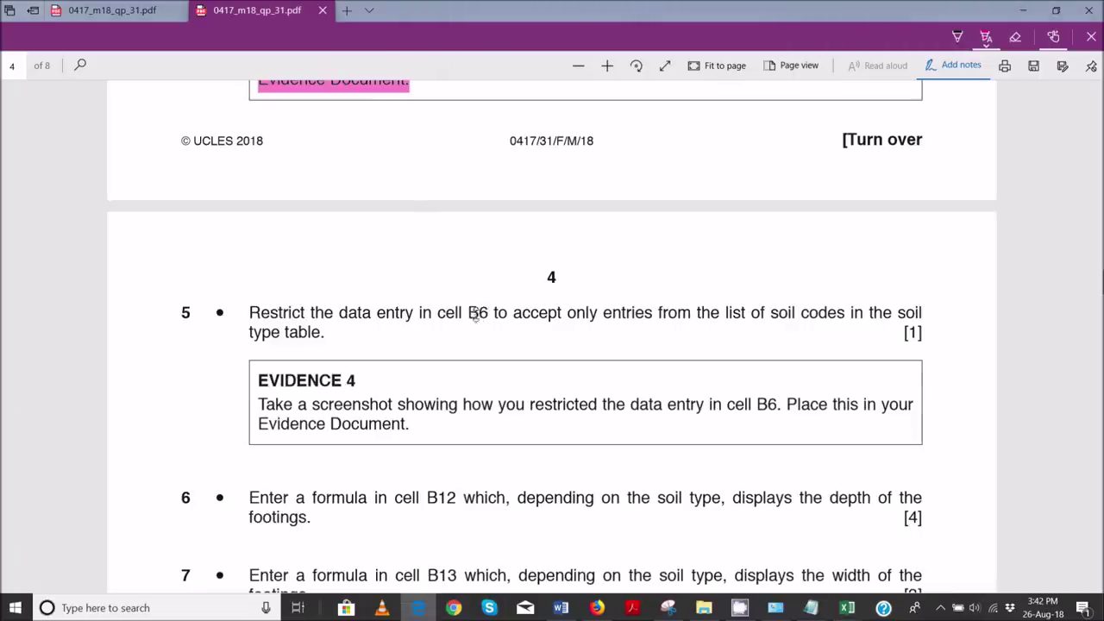
left_click_drag(470, 313, 485, 313)
left_click_drag(601, 315, 850, 314)
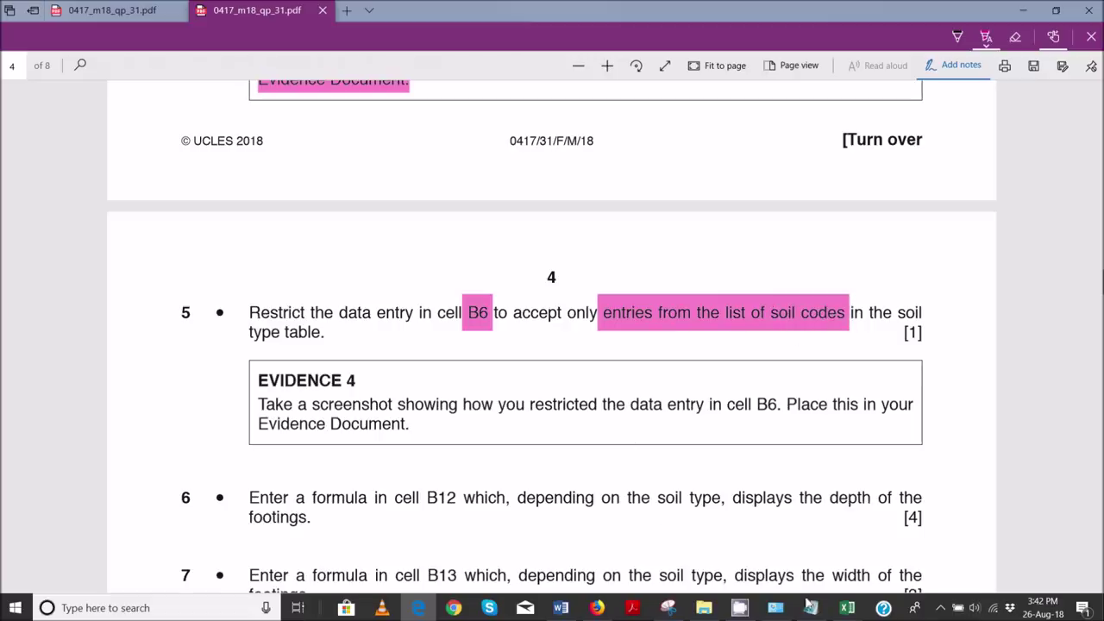
- Back in Excel, select E4:E8 to review the soil codes B, C, G, S, T, then select B6
mouse_move(848, 607)
left_click(889, 555)
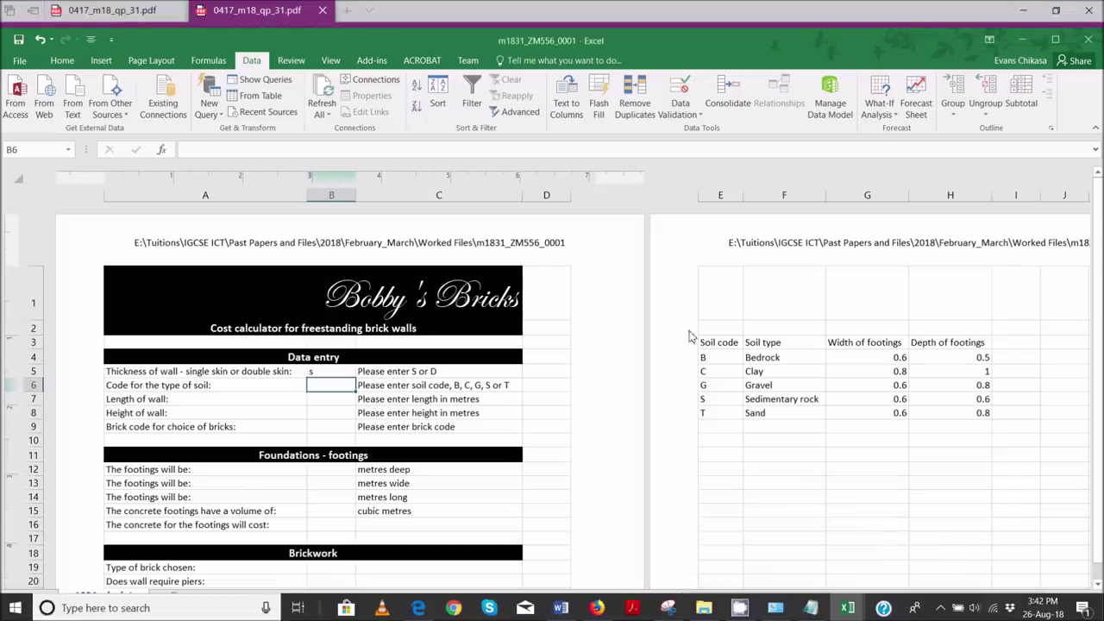
left_click_drag(718, 355, 721, 412)
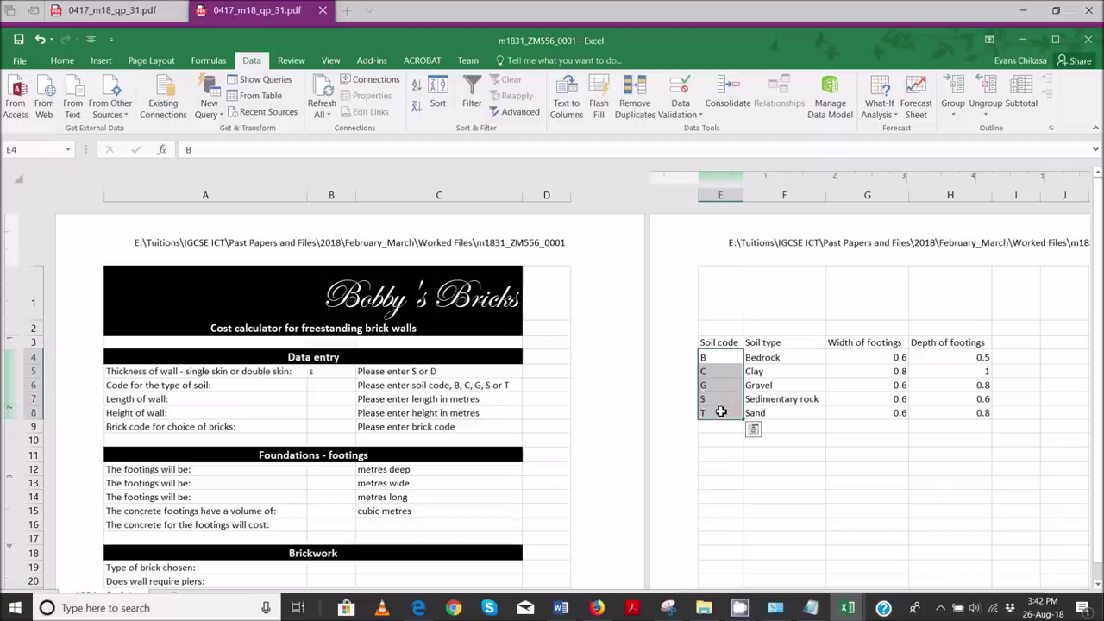
left_click(333, 386)
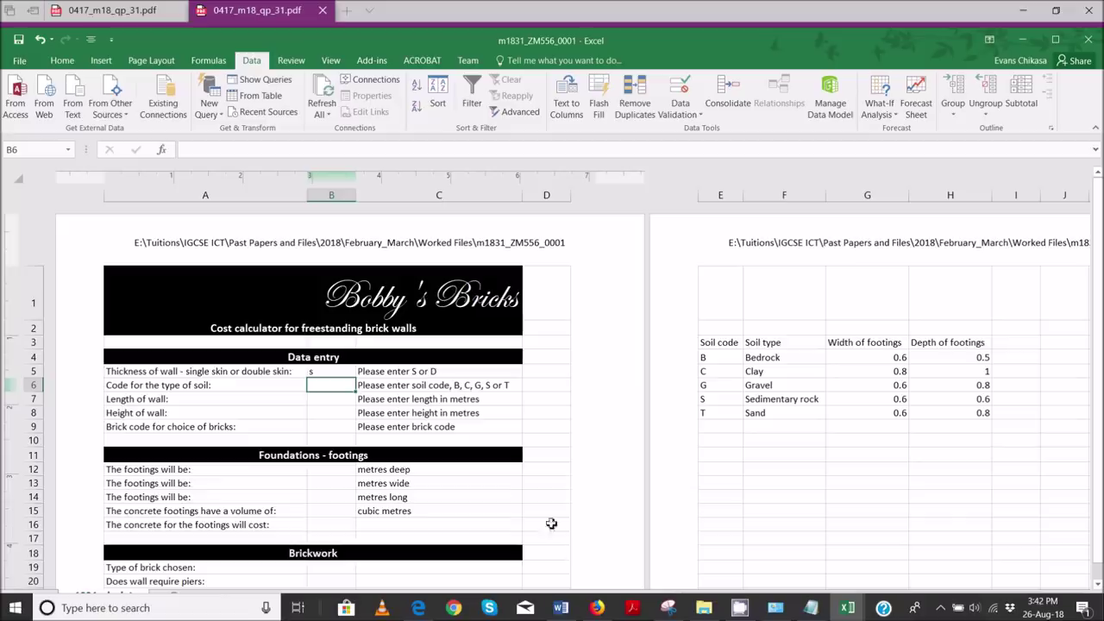
- Recheck question 5, reselect the E4:E8 soil codes, then open Data Validation options for B6
mouse_move(421, 611)
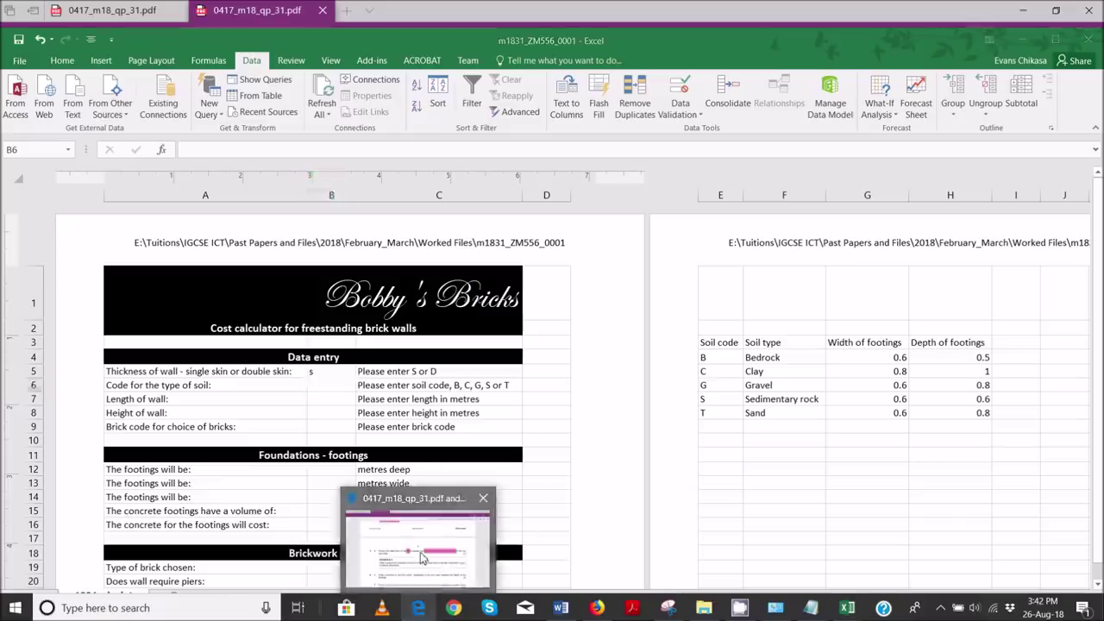
left_click(420, 552)
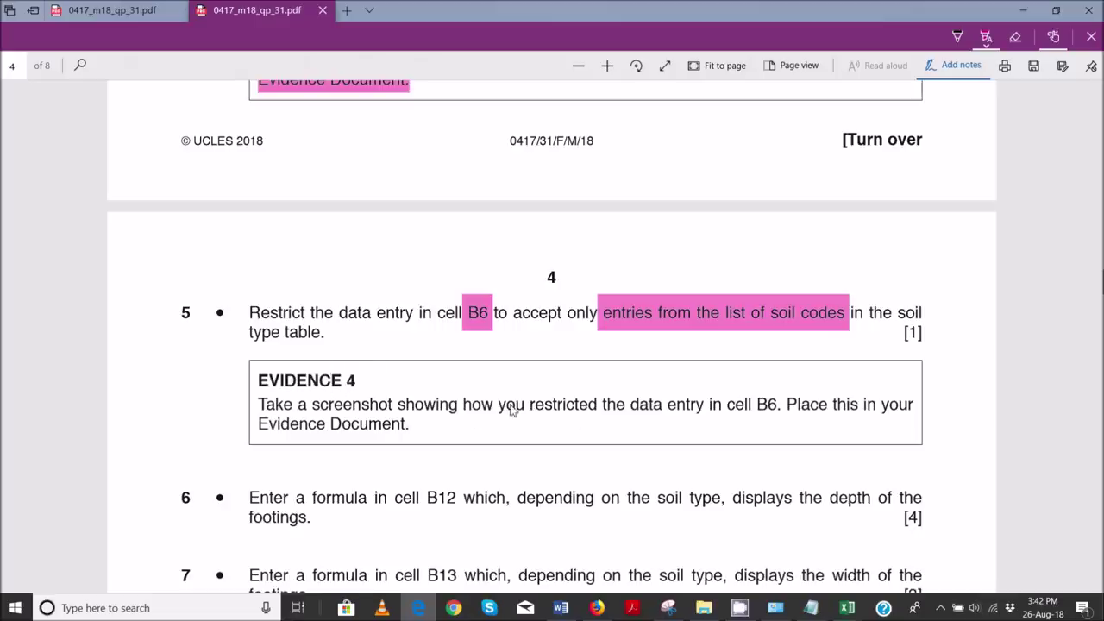
mouse_move(847, 609)
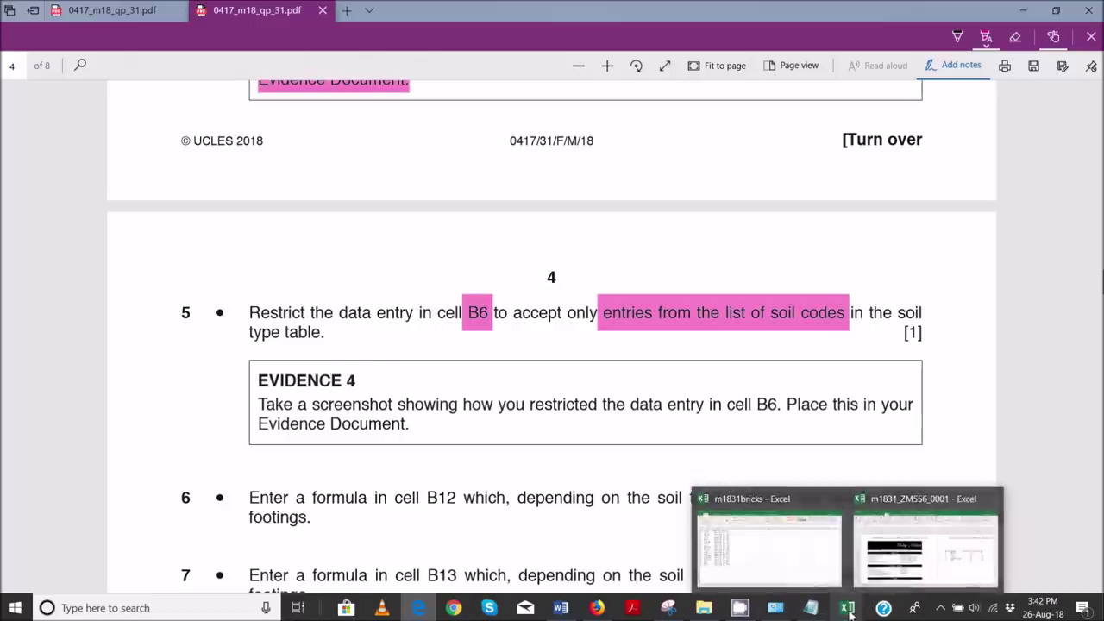
left_click(883, 554)
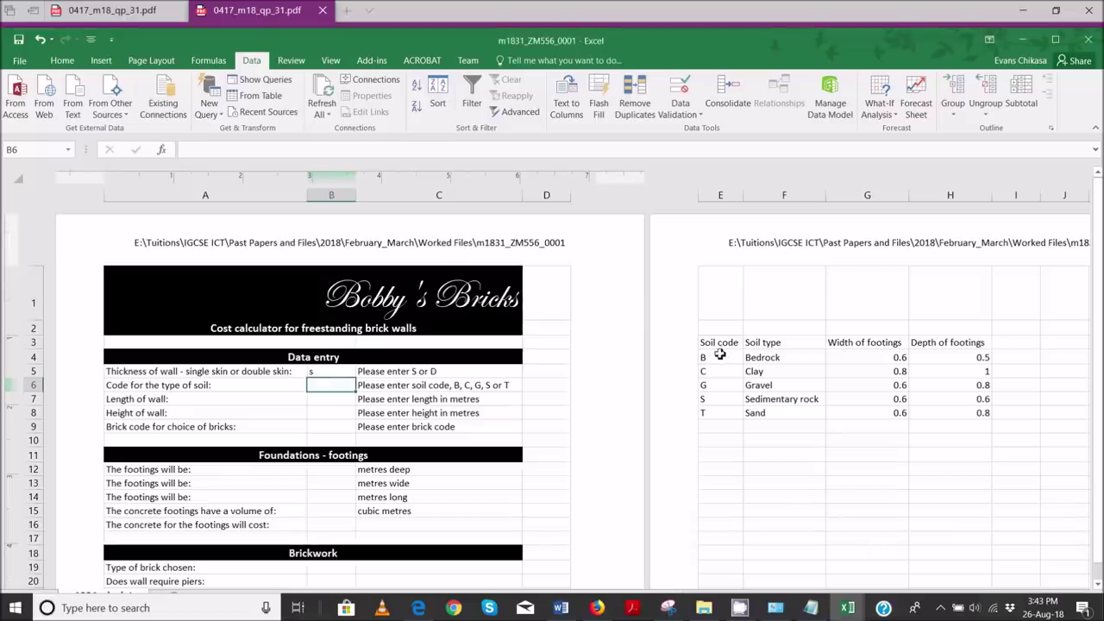
left_click_drag(717, 359, 717, 417)
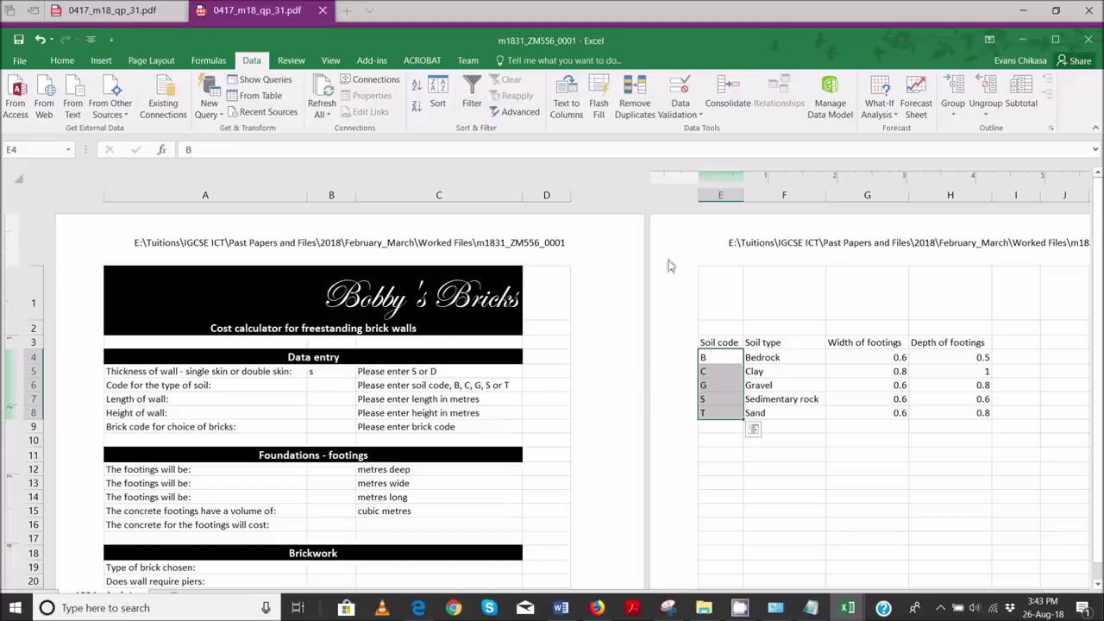
left_click(341, 386)
left_click(681, 111)
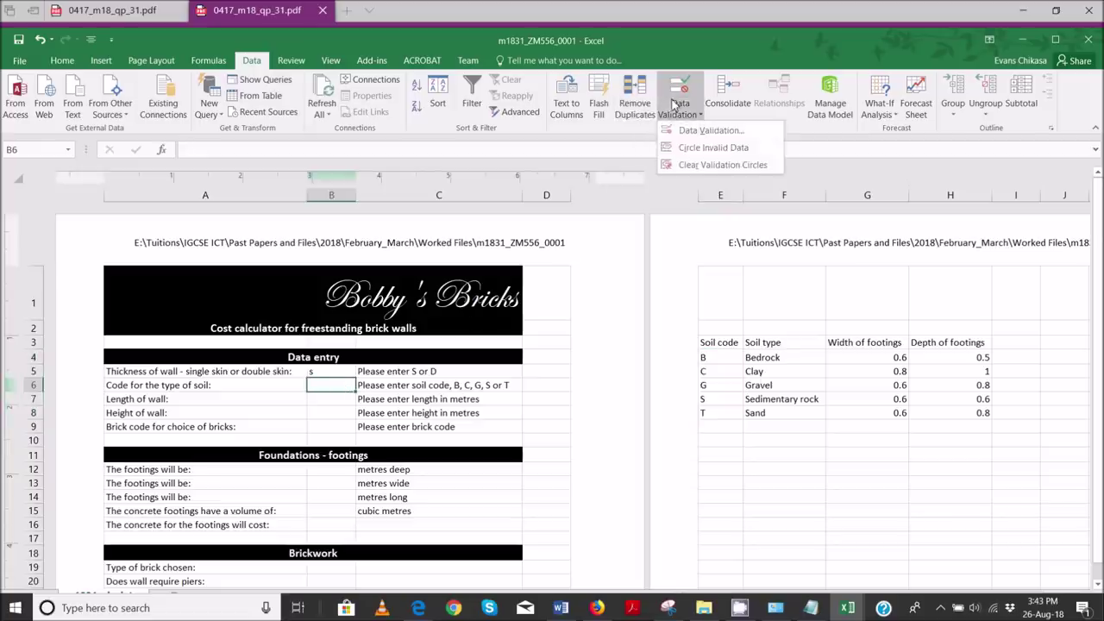
- Give B6 a List validation with source =$E$4:$E$8 and confirm it with OK
left_click(690, 130)
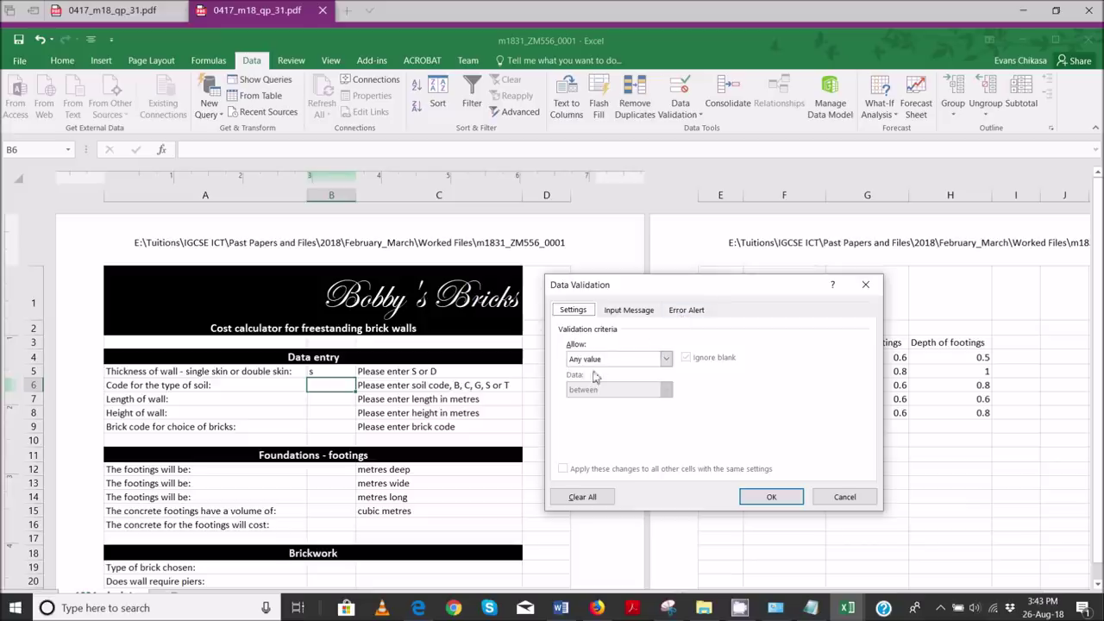
left_click(666, 359)
left_click(595, 402)
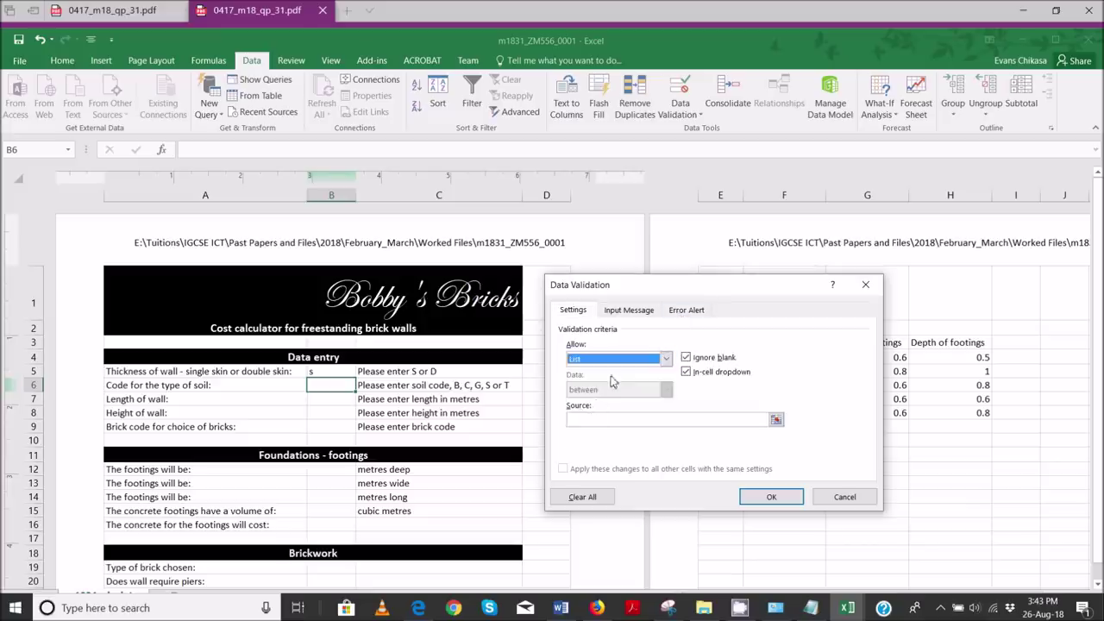
left_click(596, 422)
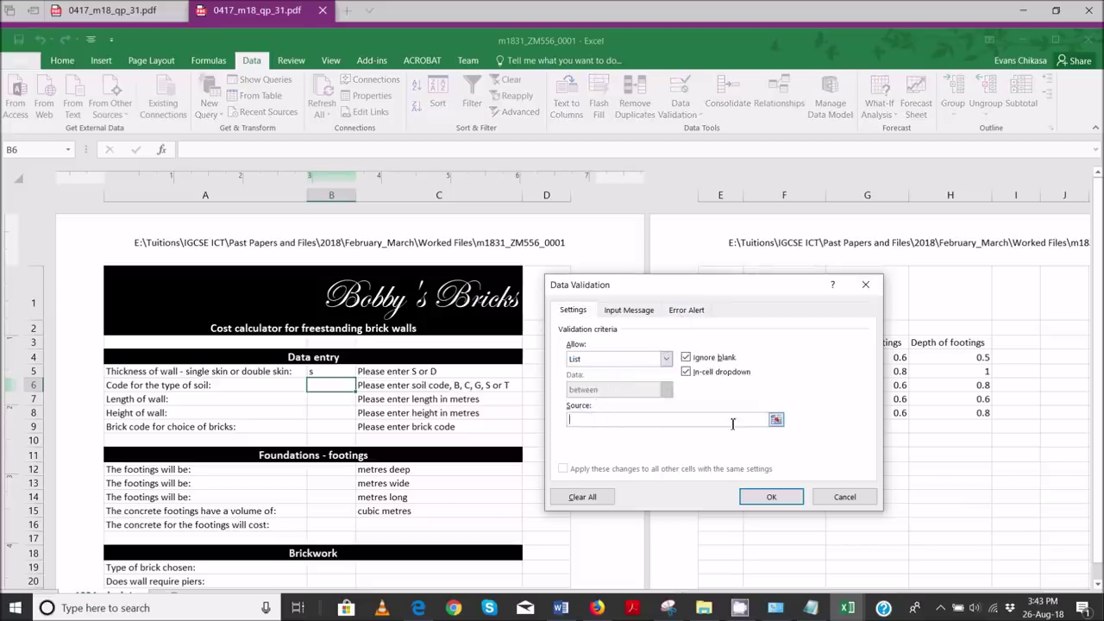
left_click_drag(714, 288, 421, 273)
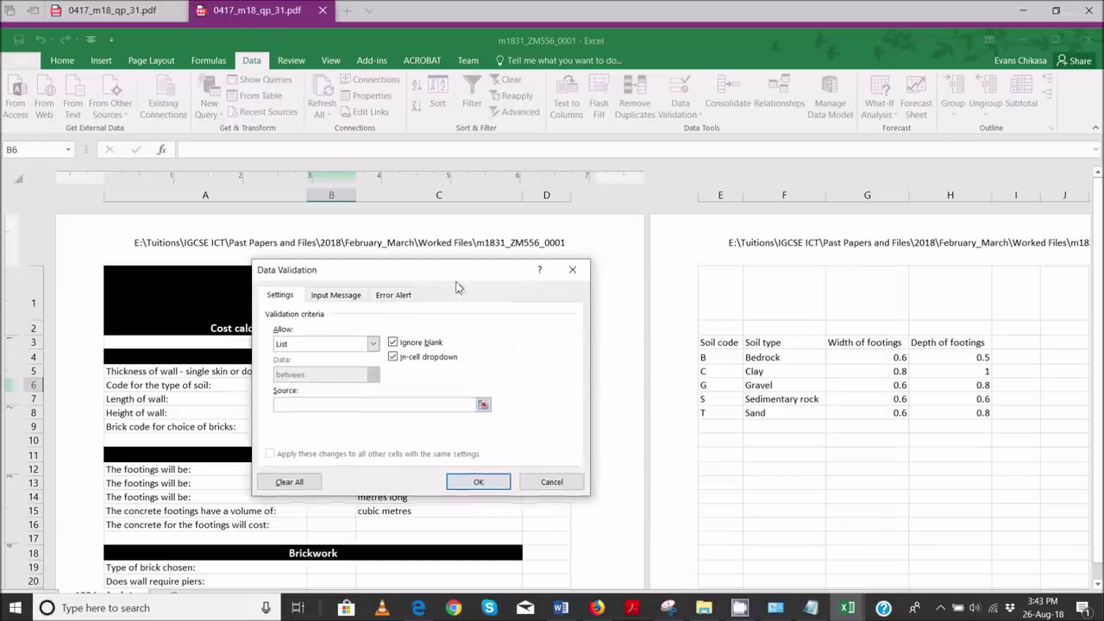
left_click_drag(708, 358, 720, 410)
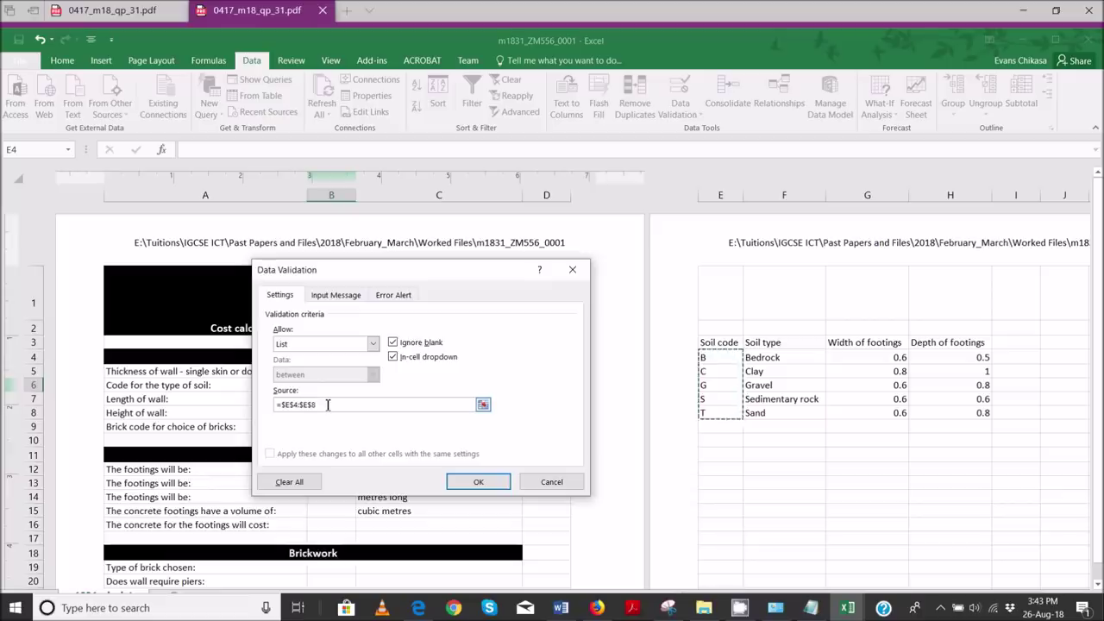
left_click_drag(328, 405, 280, 406)
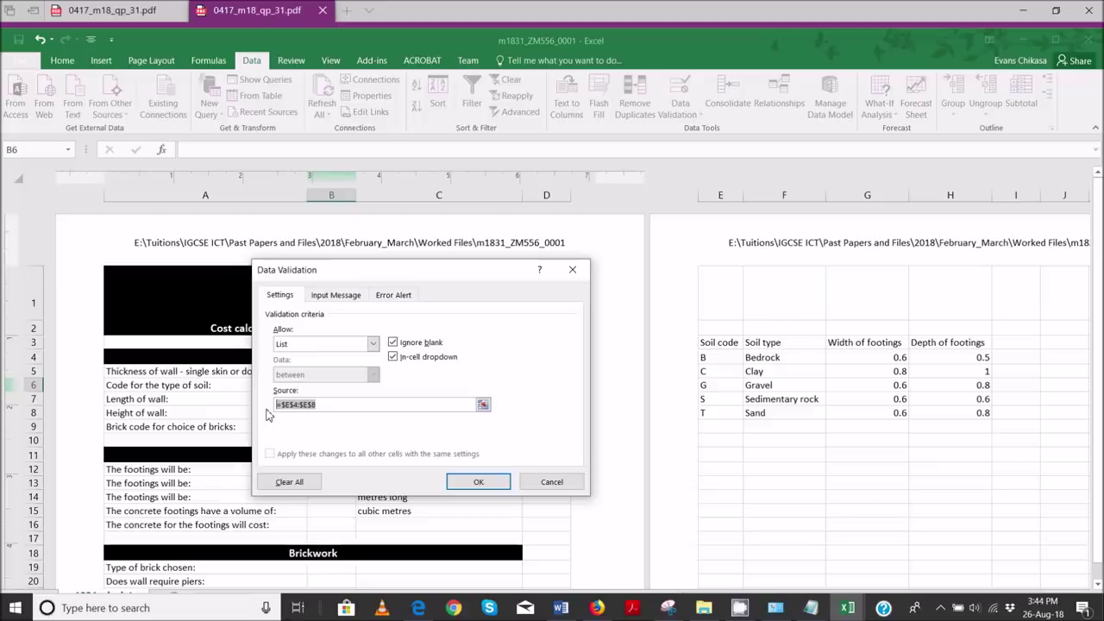
left_click(493, 483)
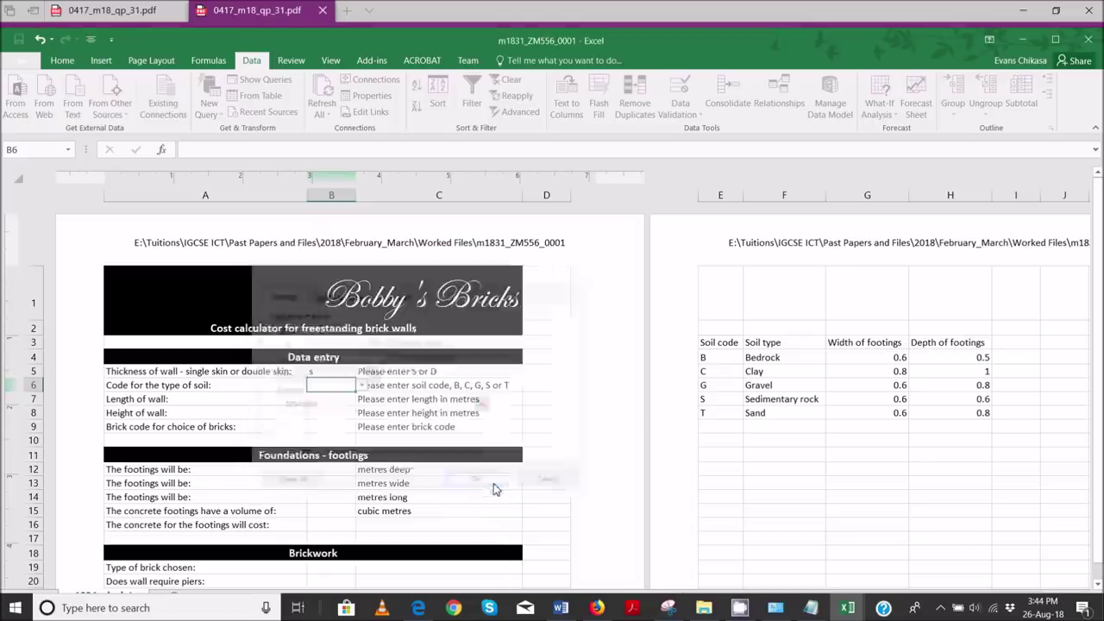
- Test B6's soil-code dropdown, then clear the test value 's' from B5
left_click(361, 386)
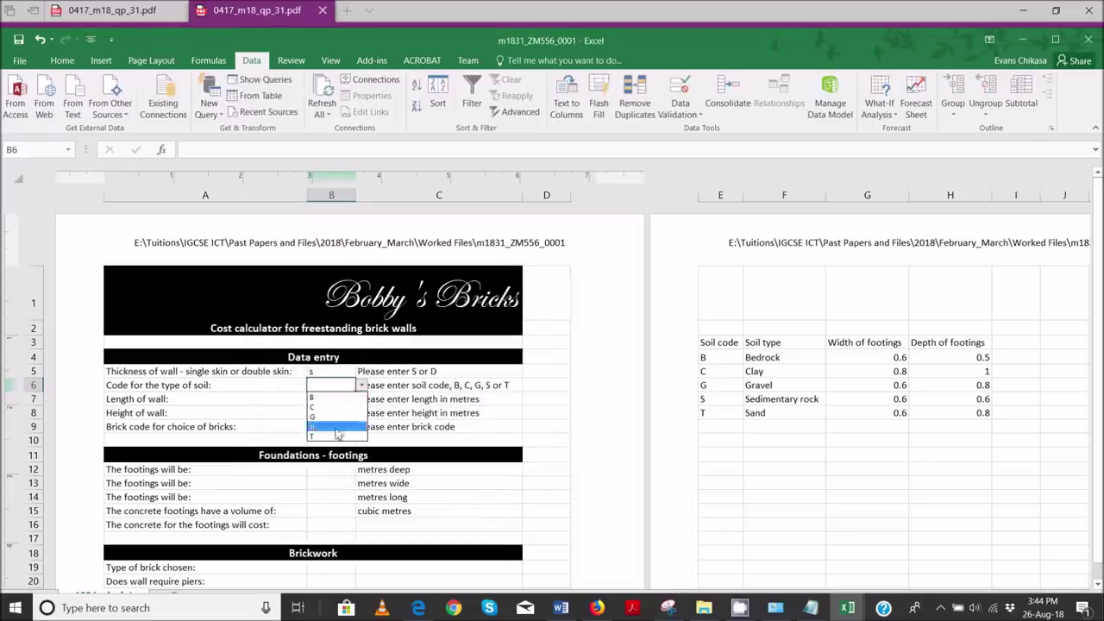
key("Escape")
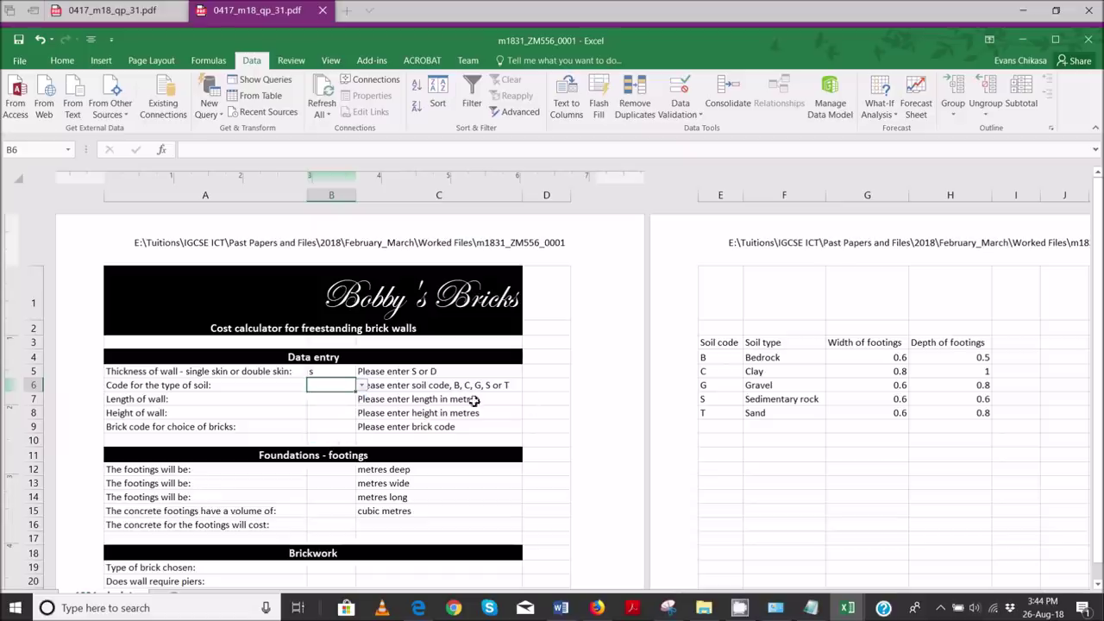
left_click(340, 371)
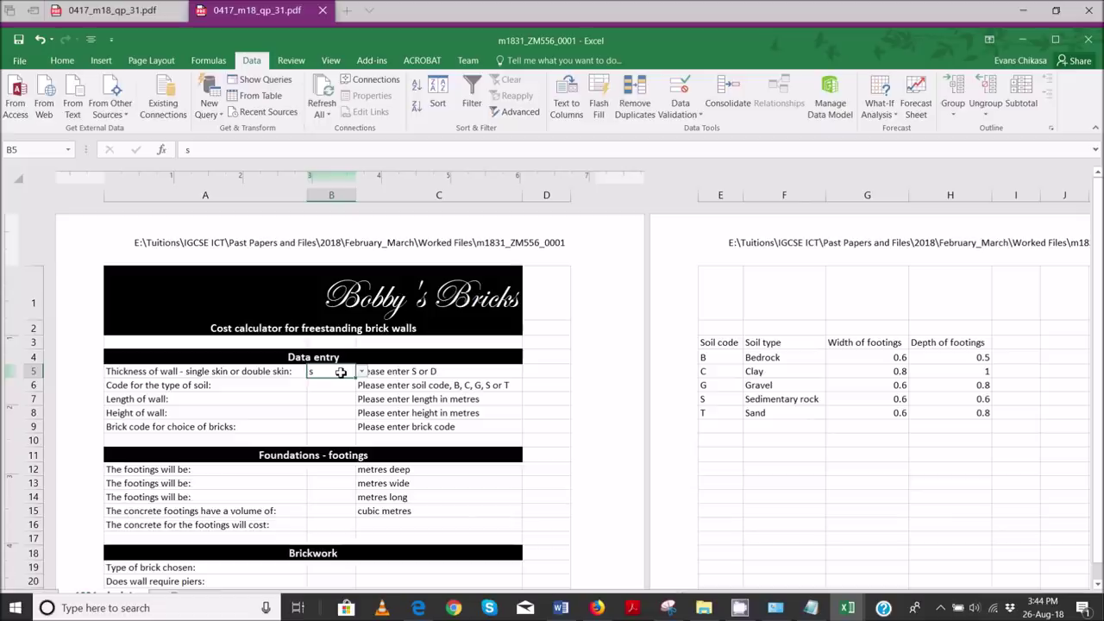
key("BackSpace")
left_click(351, 410)
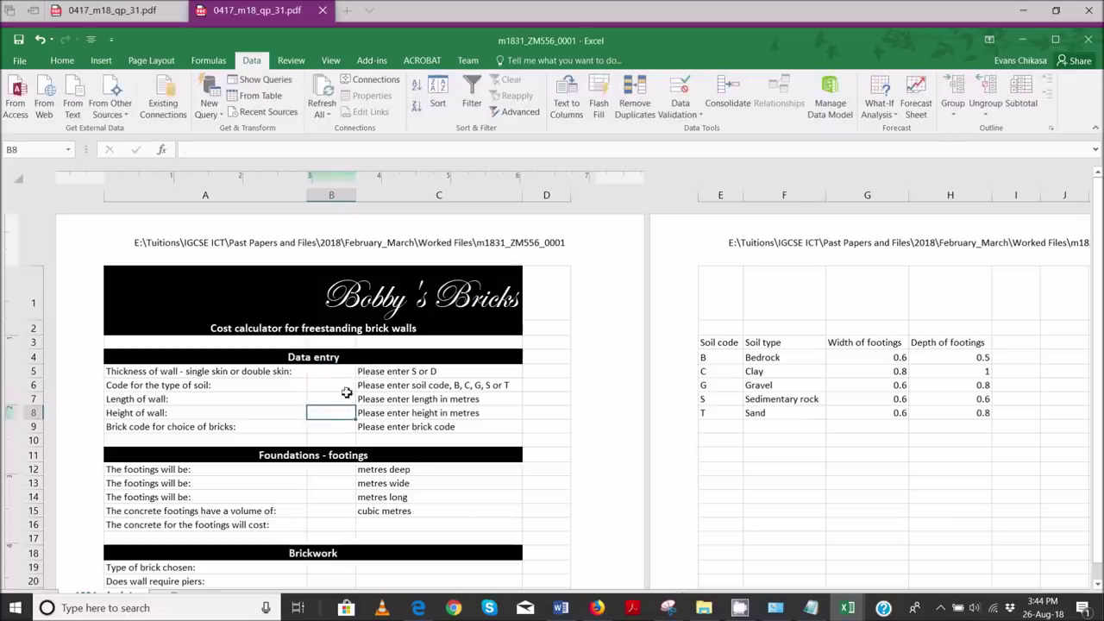
- Highlight the Evidence 4 instruction in pink on the question paper and return to Excel
left_click(419, 608)
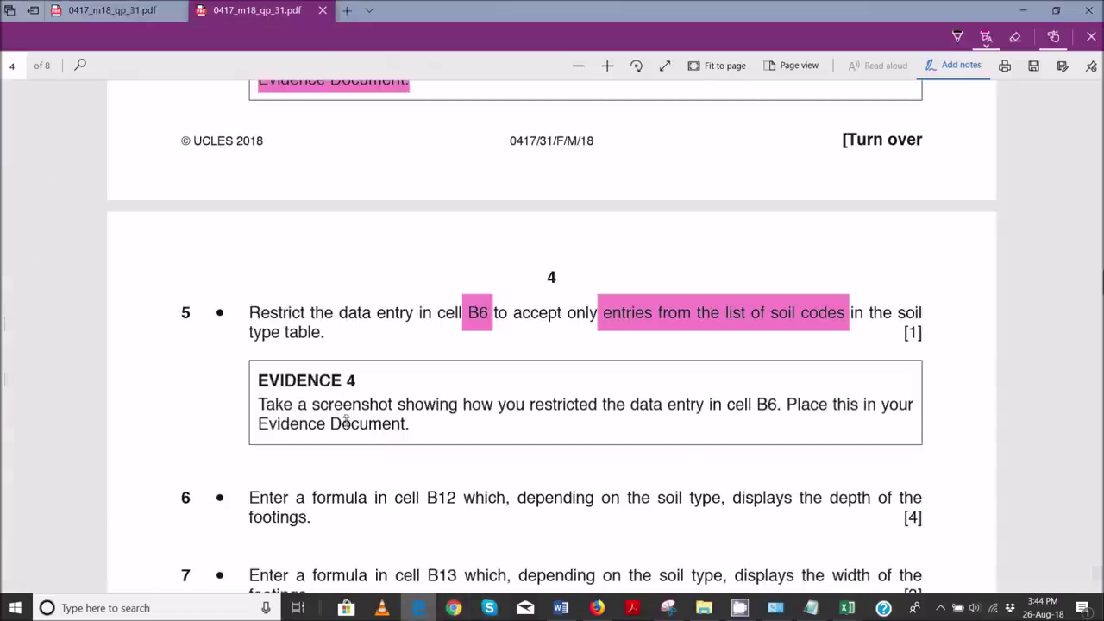
left_click_drag(308, 398, 484, 446)
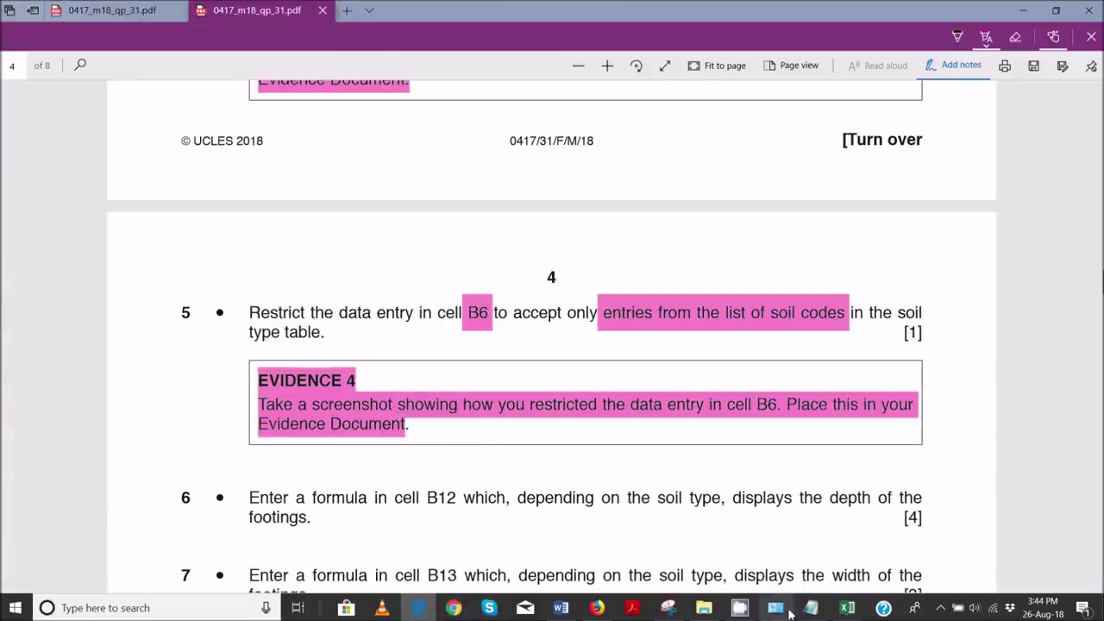
left_click(848, 607)
left_click(941, 565)
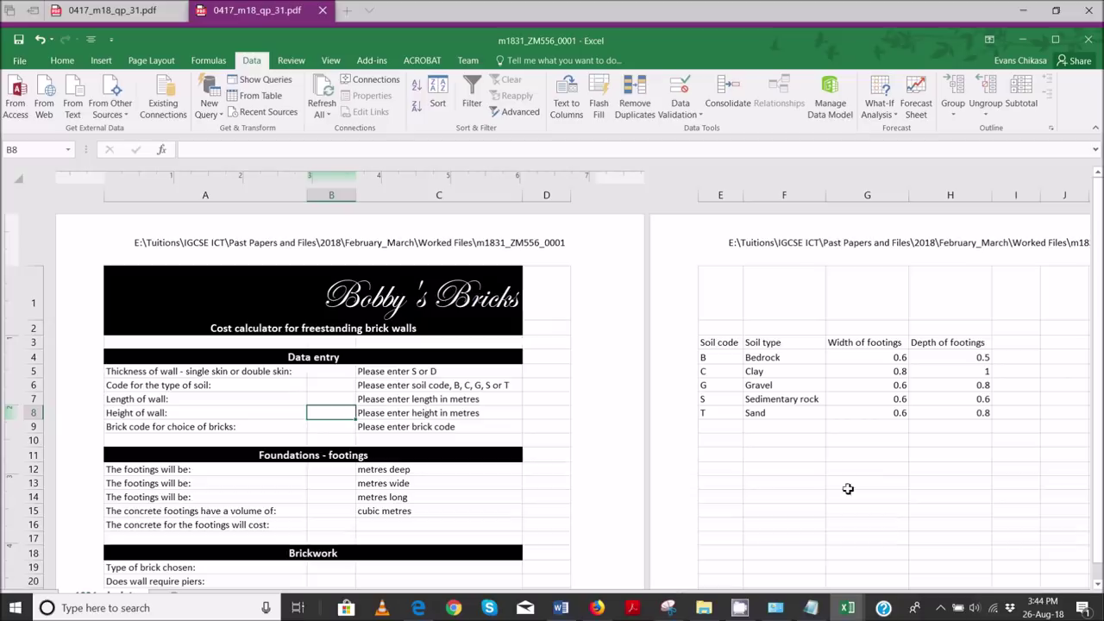
- Open B6's Data Validation settings and copy a window snip of the dialog
left_click(329, 385)
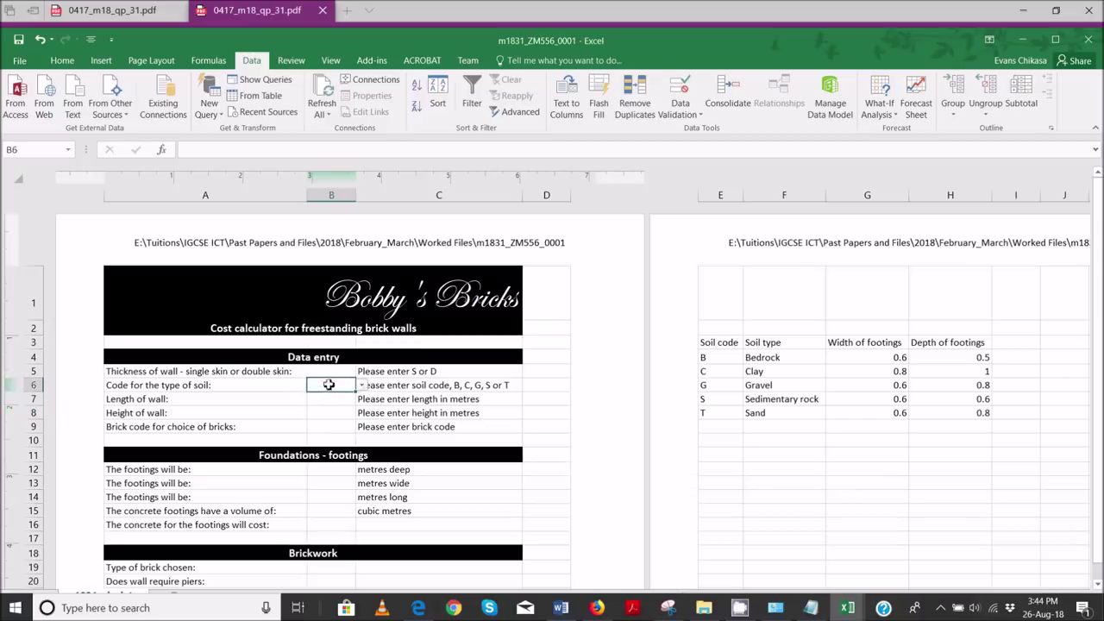
left_click(680, 111)
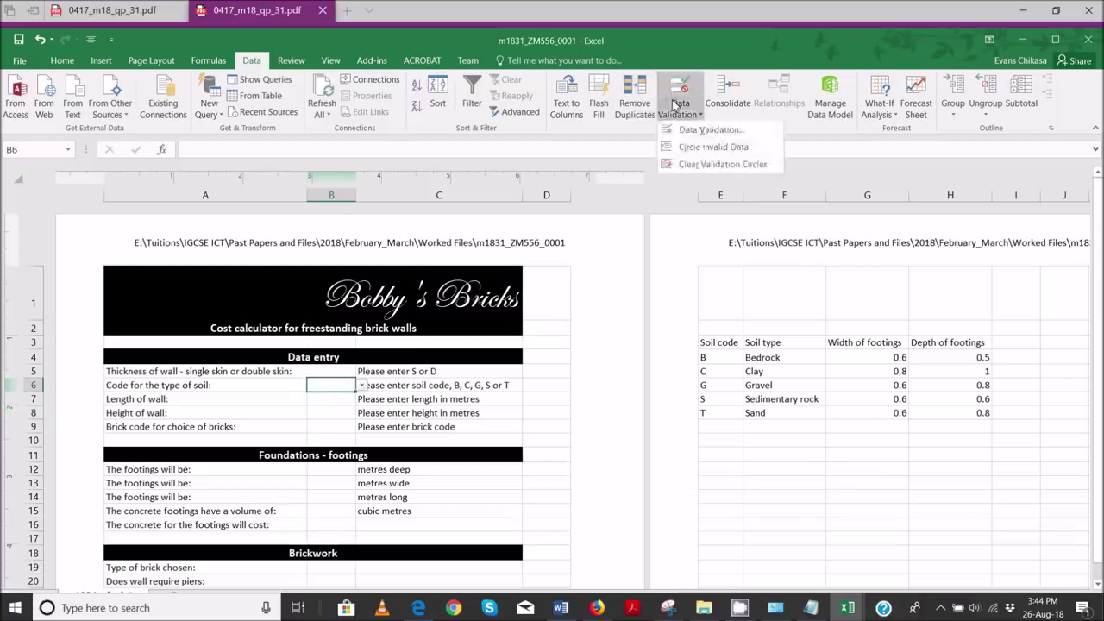
left_click(708, 130)
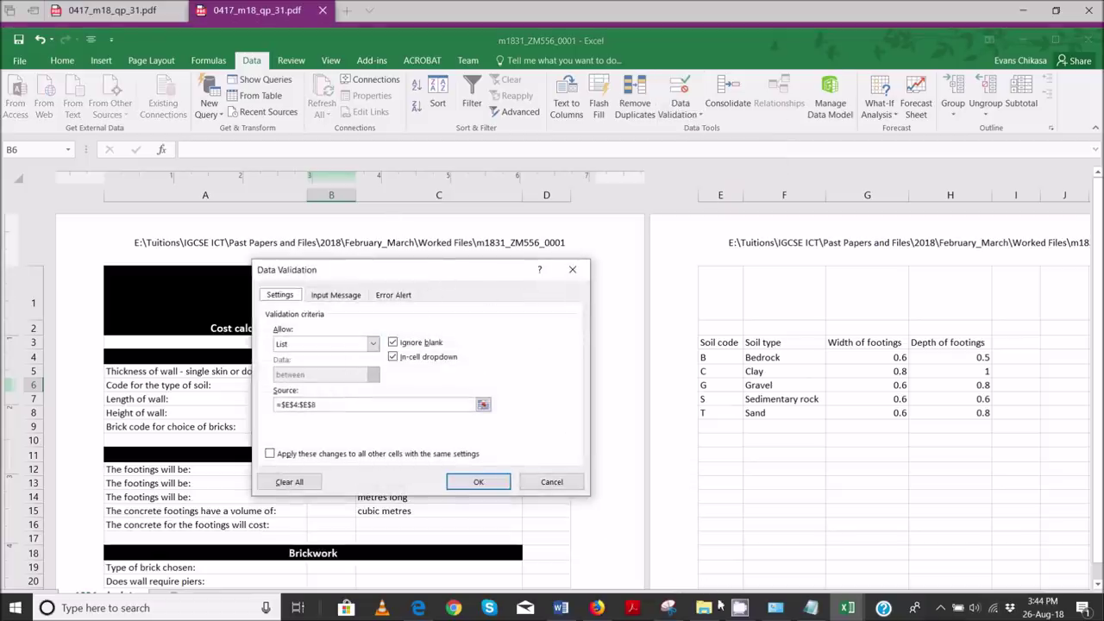
left_click(679, 610)
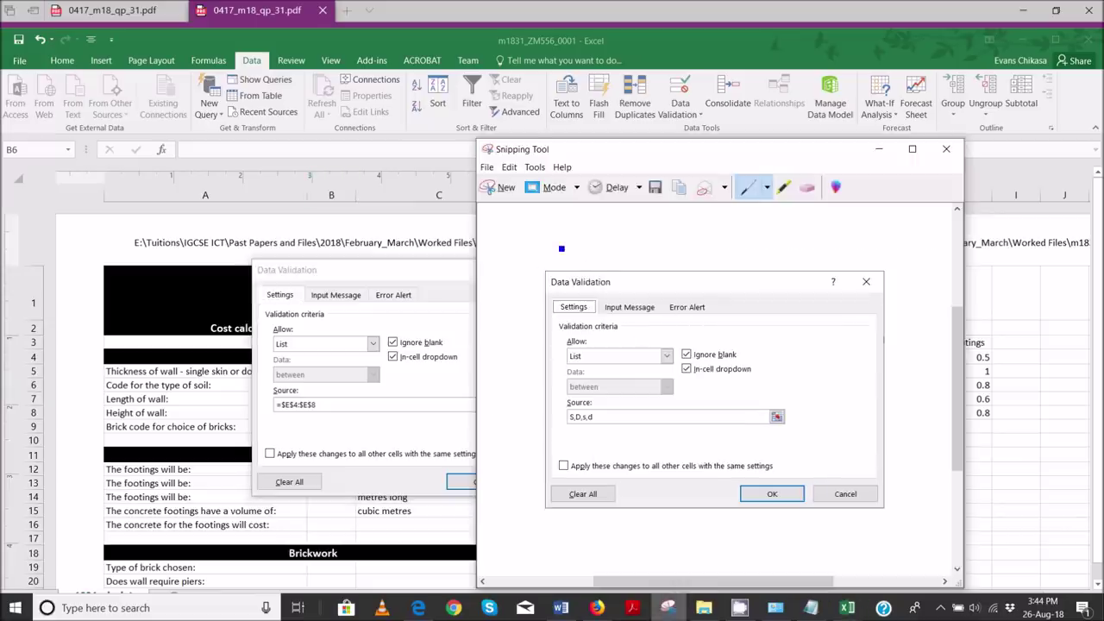
left_click(506, 188)
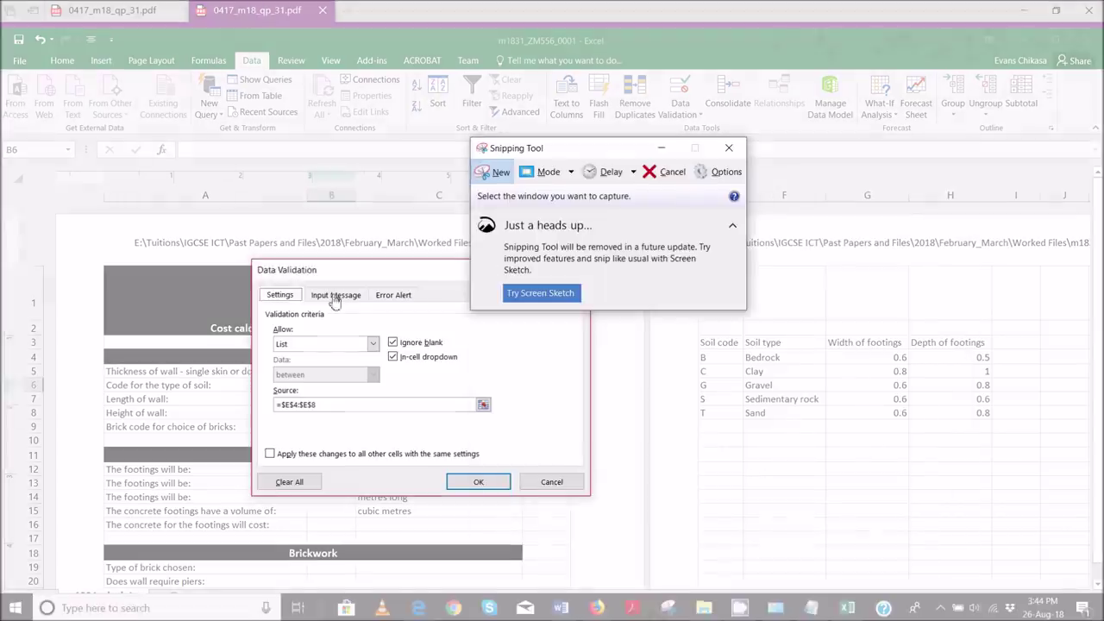
left_click(319, 270)
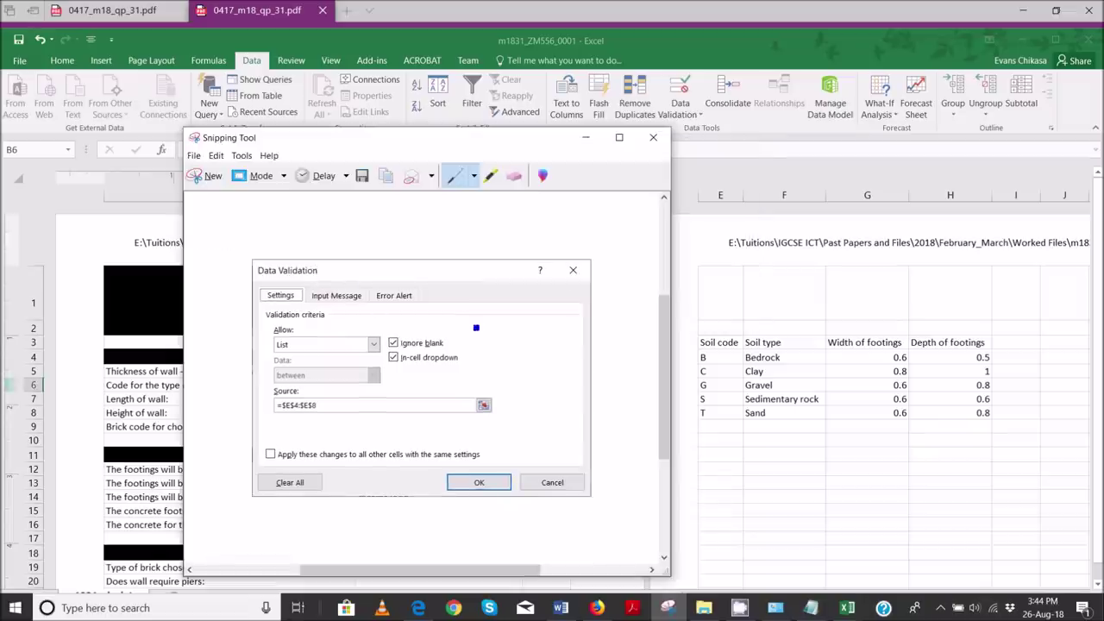
left_click(391, 181)
- Paste the B6 validation screenshot under Evidence 4 in the Word evidence document
mouse_move(580, 610)
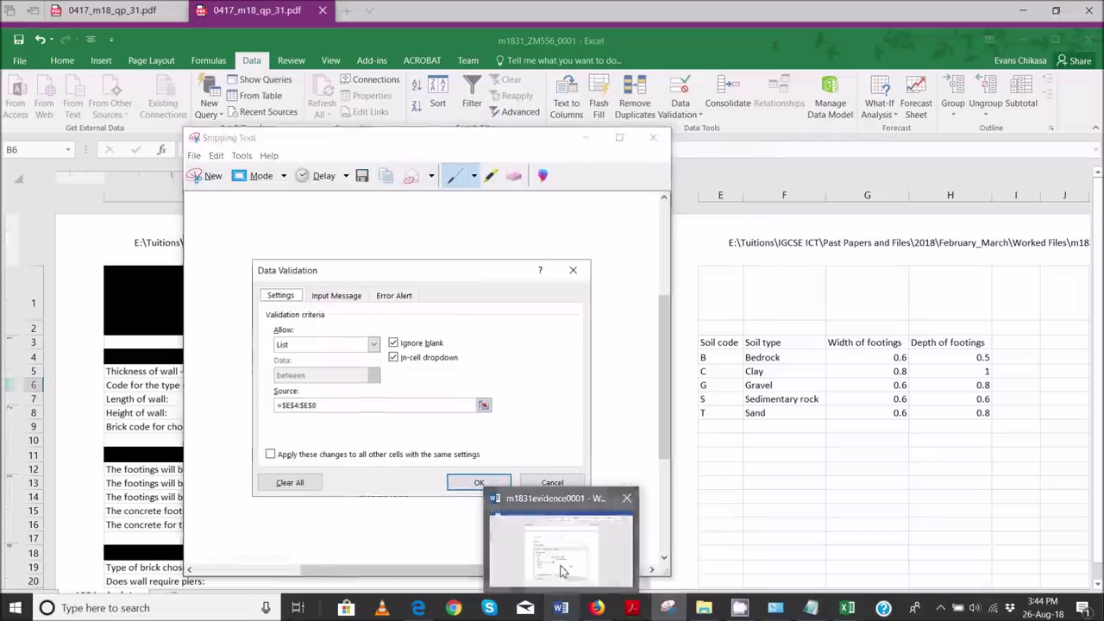
left_click(564, 572)
key("ctrl+v")
scroll(476, 474, "down", 3)
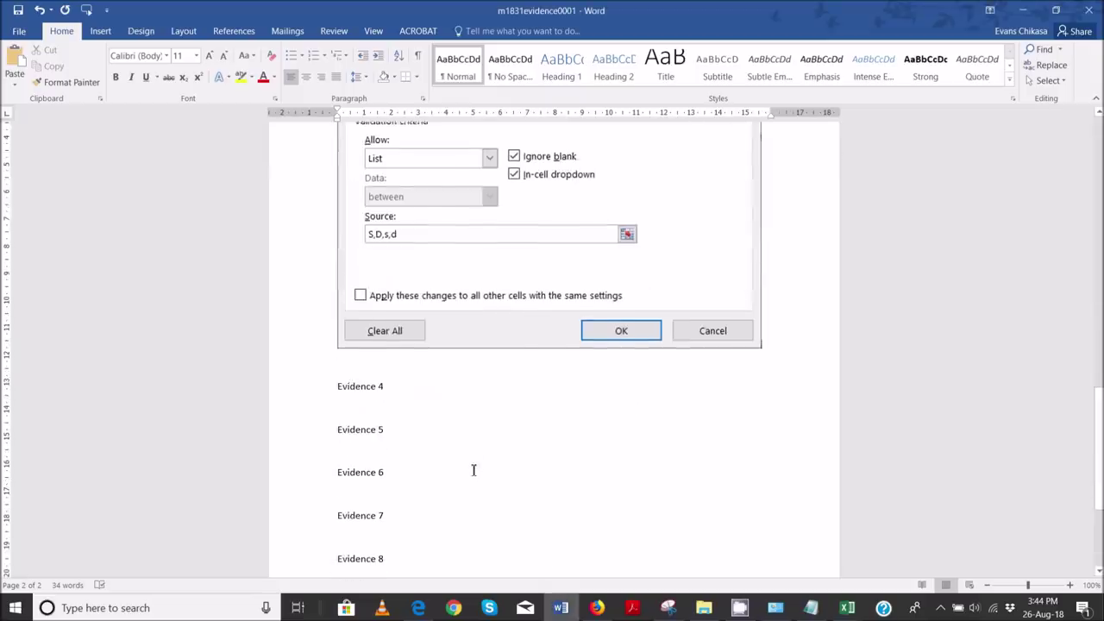
left_click(400, 405)
key("ctrl+v")
scroll(510, 412, "down", 3)
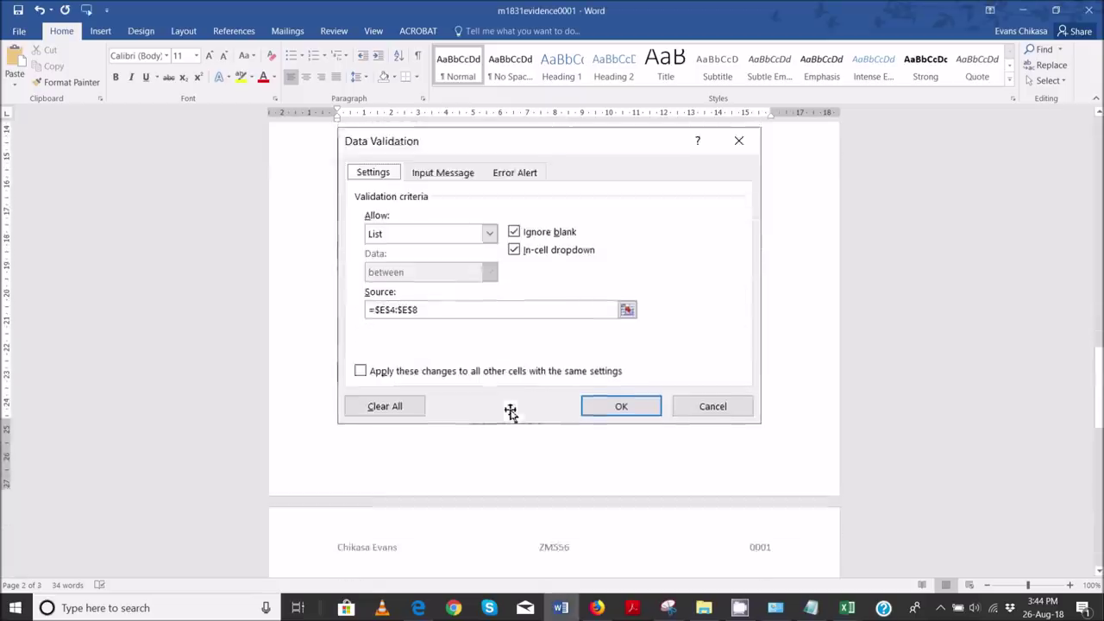
left_click(418, 608)
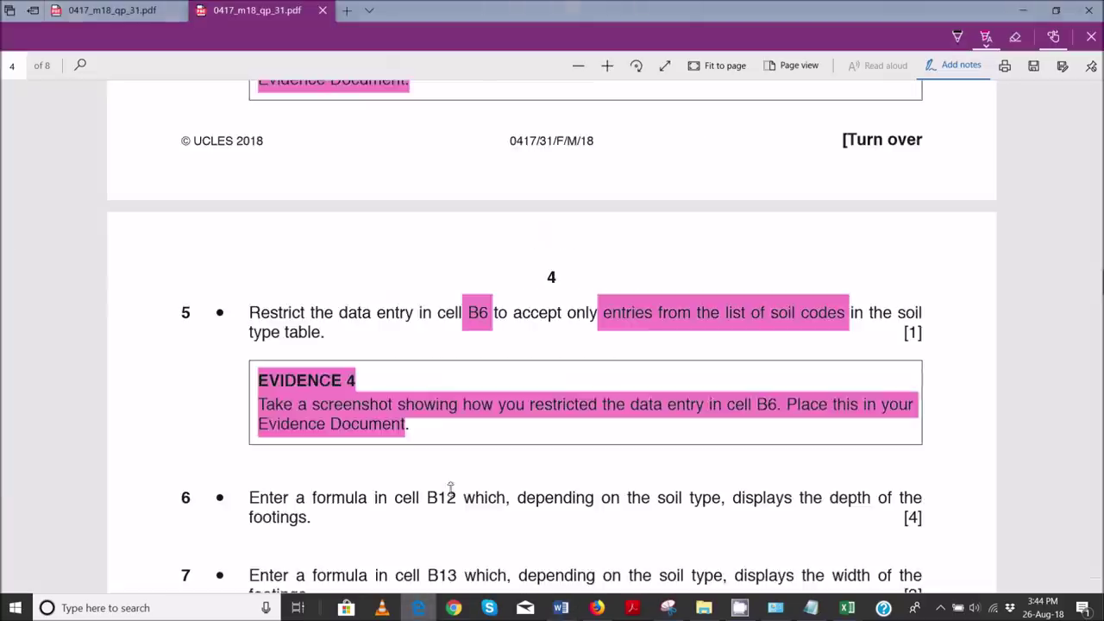
- Scroll to question 6 and highlight 'B12', 'soil type' and 'depth' in pink
scroll(445, 399, "down", 1)
scroll(445, 400, "down", 2)
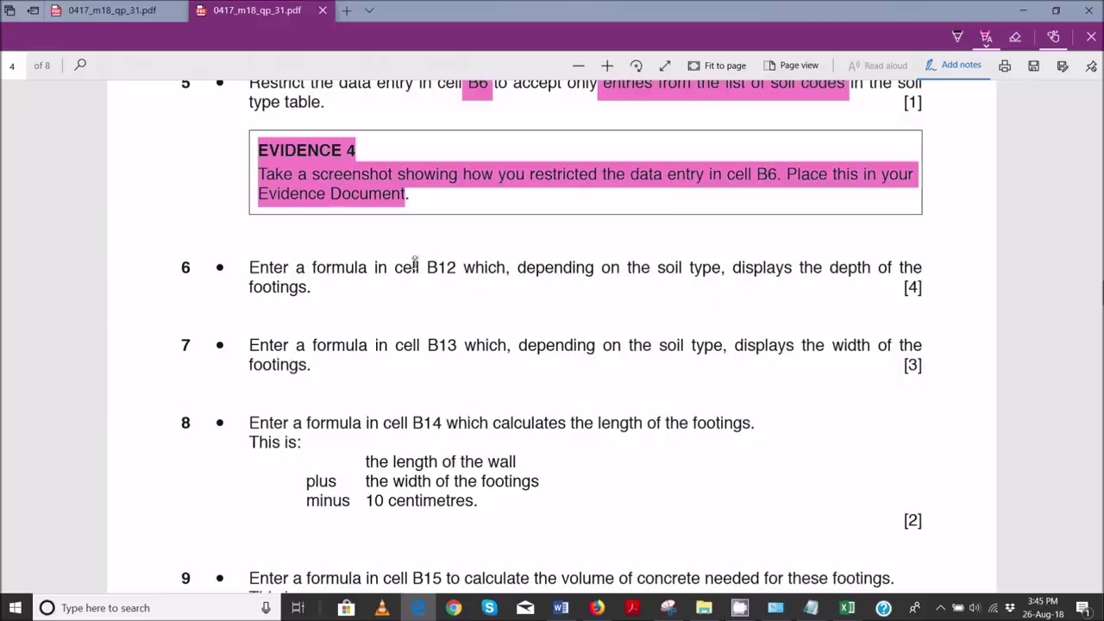
left_click_drag(429, 269, 457, 269)
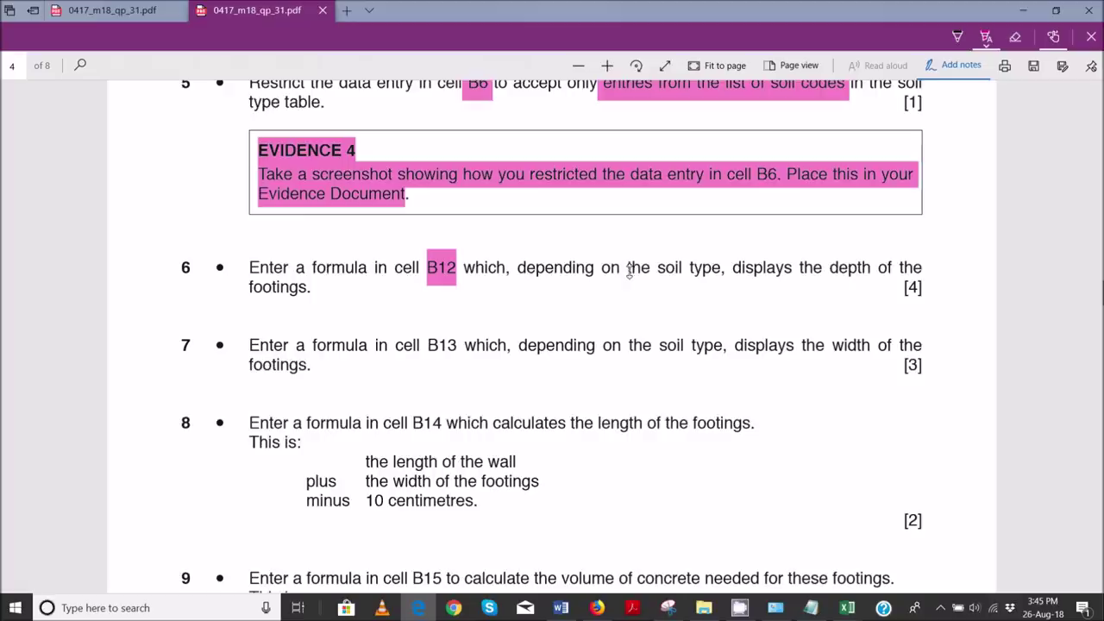
left_click_drag(653, 270, 722, 269)
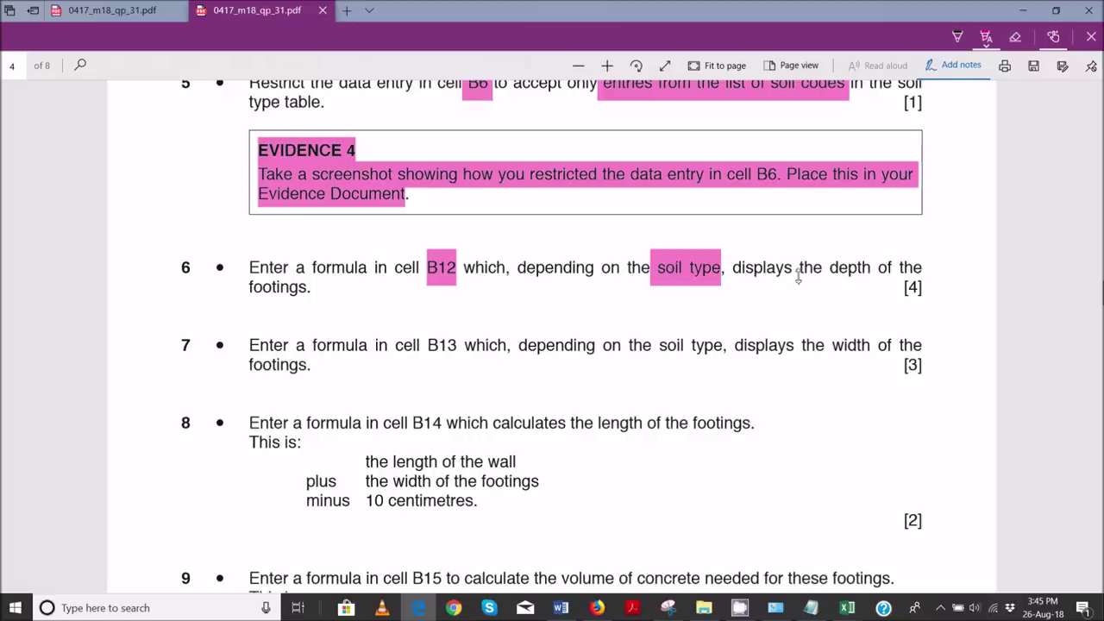
left_click_drag(830, 267, 876, 269)
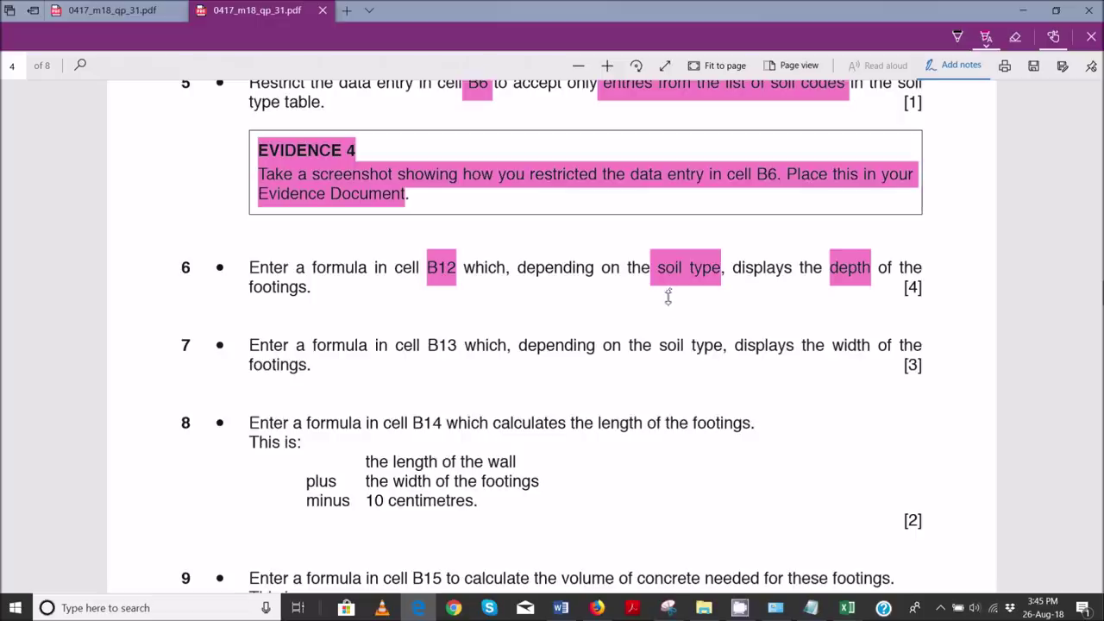
- Confirm B6's data validation as a List with source $E$4:$E$8
mouse_move(669, 608)
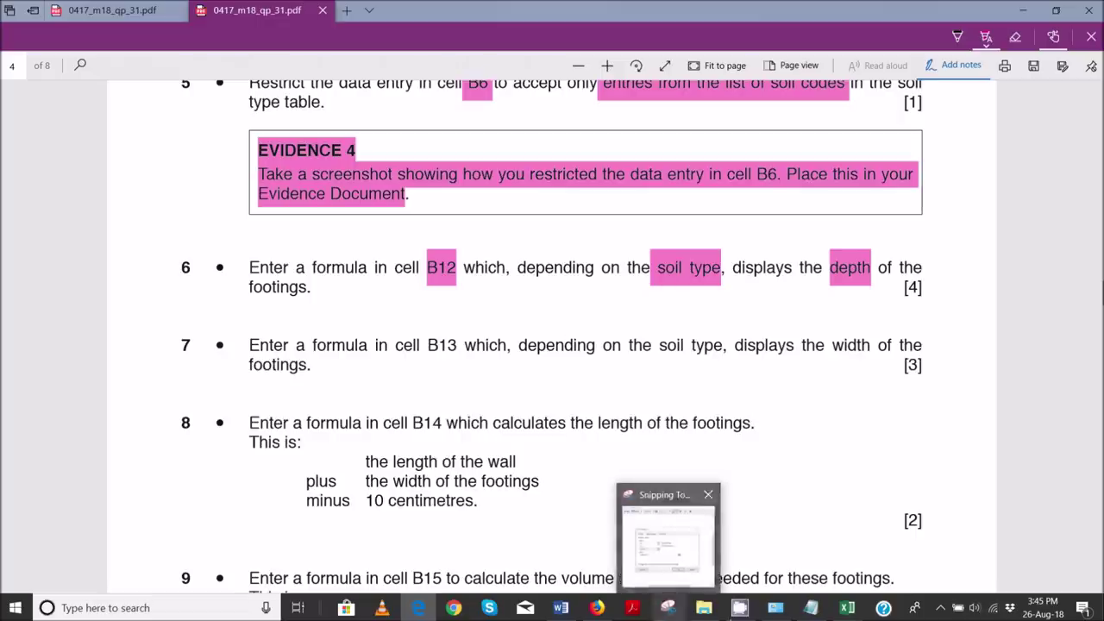
left_click(957, 557)
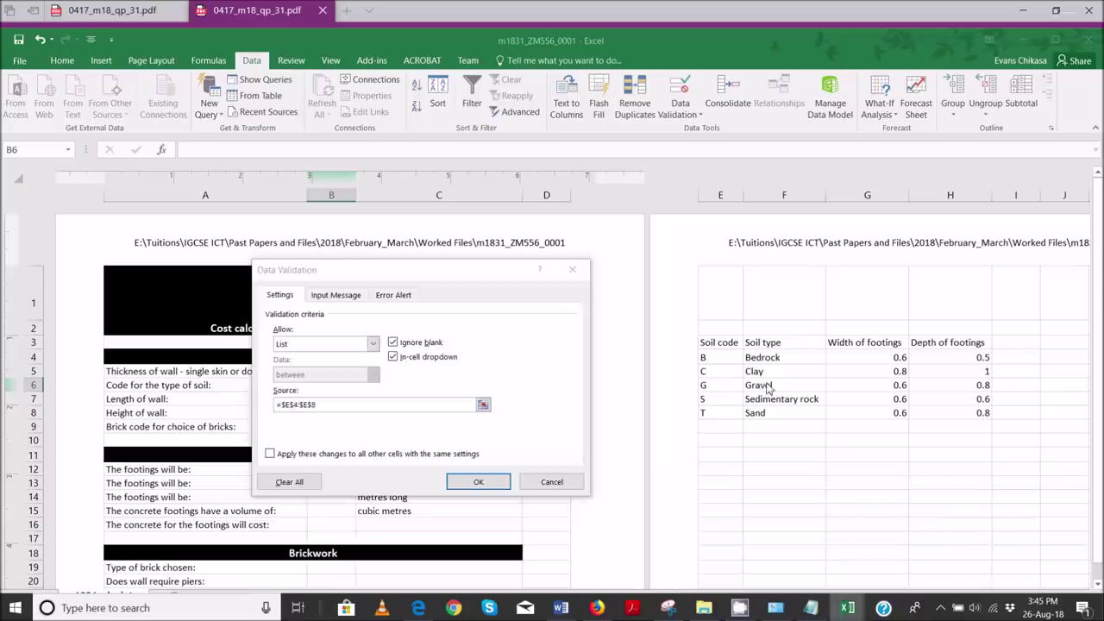
left_click(478, 482)
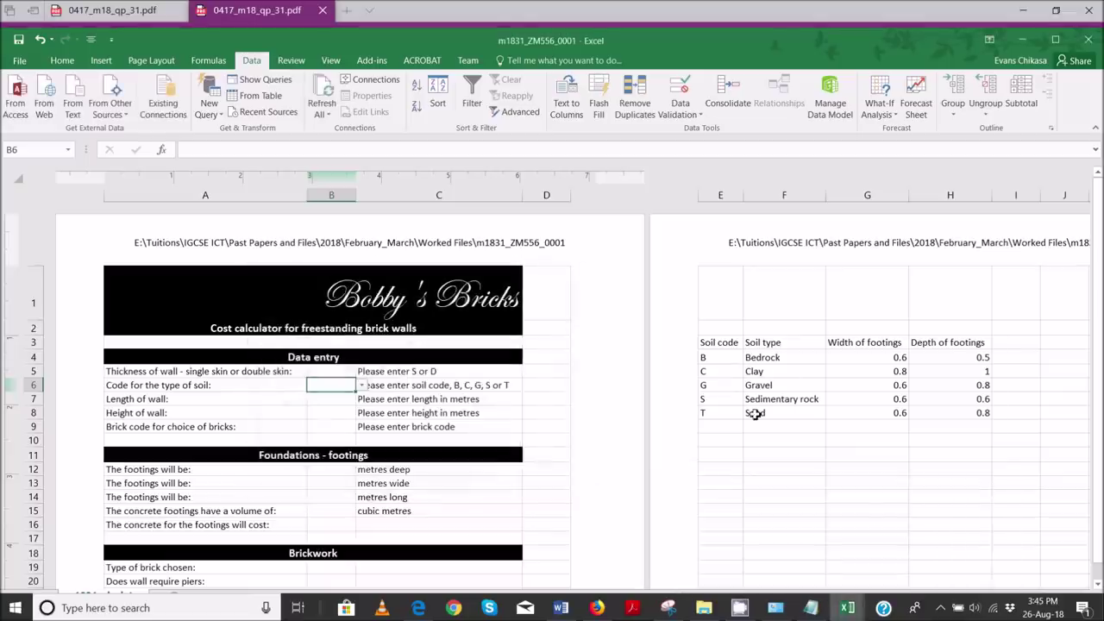
- Review the soil types from Bedrock to Sand and their depth values, including Sand's 0.8
left_click(789, 361)
left_click(785, 372)
left_click(783, 386)
left_click(782, 398)
left_click(778, 414)
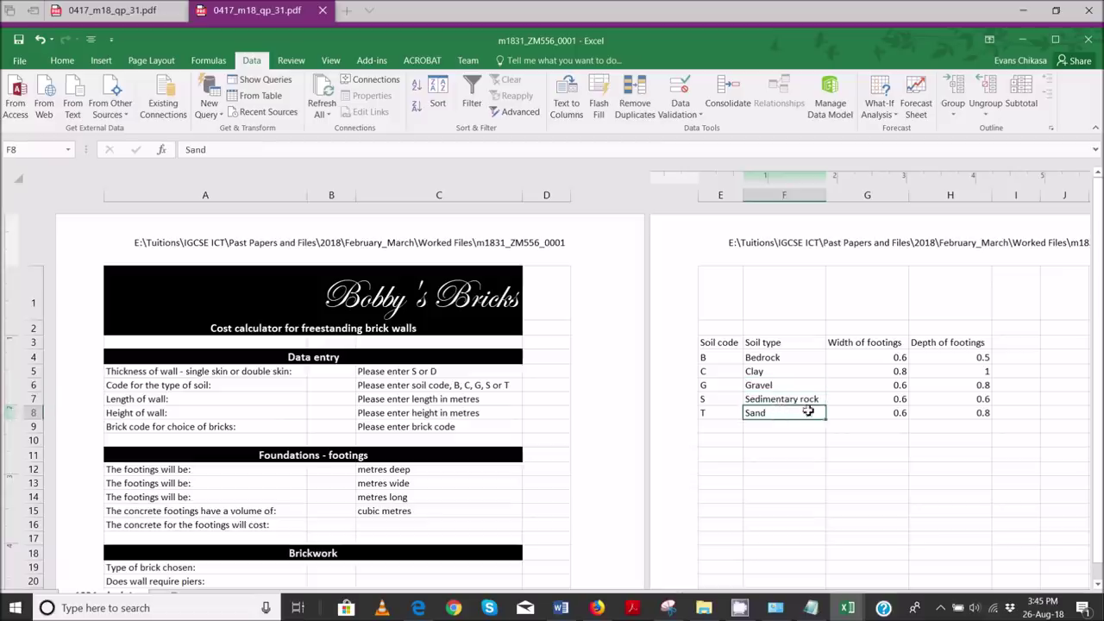
left_click(947, 360)
left_click(943, 373)
left_click(944, 386)
left_click(945, 399)
left_click(947, 413)
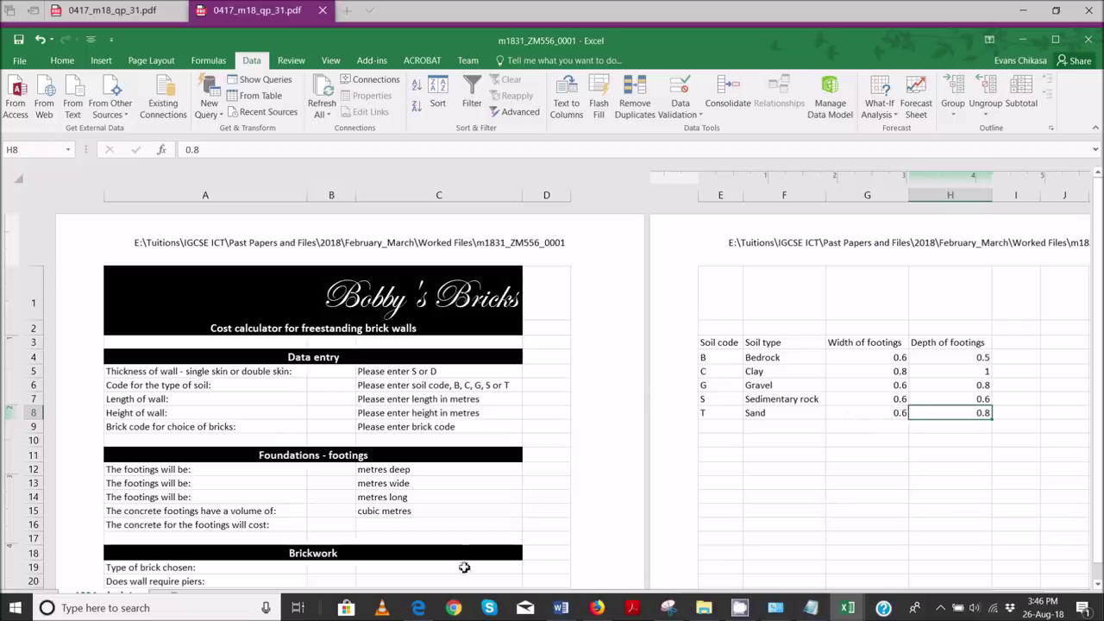
- Glance at the question paper PDF, then return to the Excel workbook
mouse_move(419, 604)
left_click(429, 557)
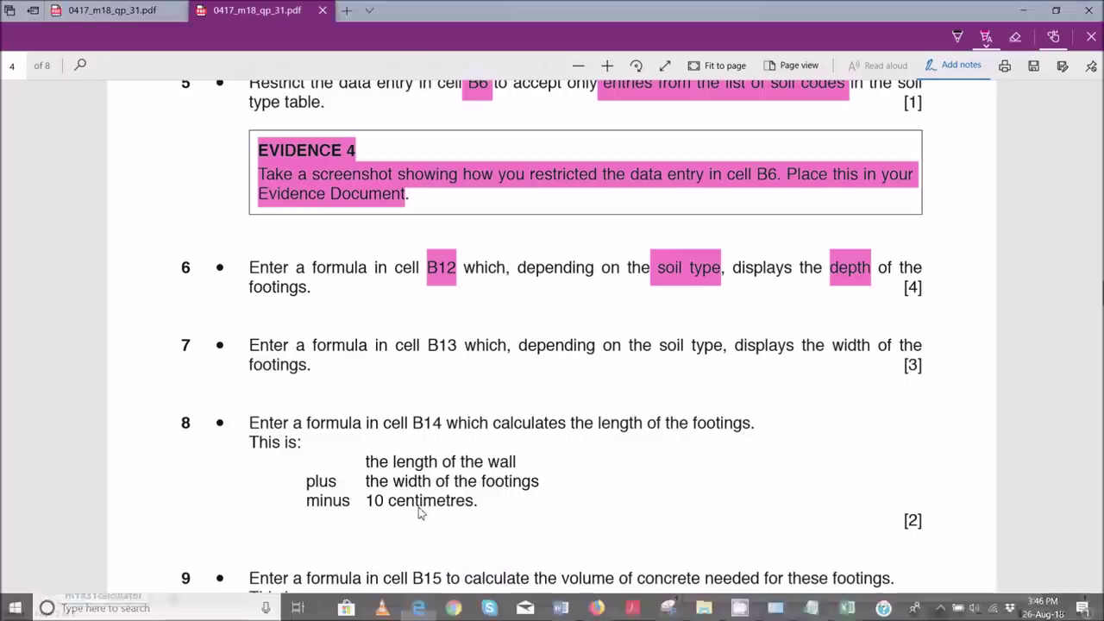
left_click(423, 608)
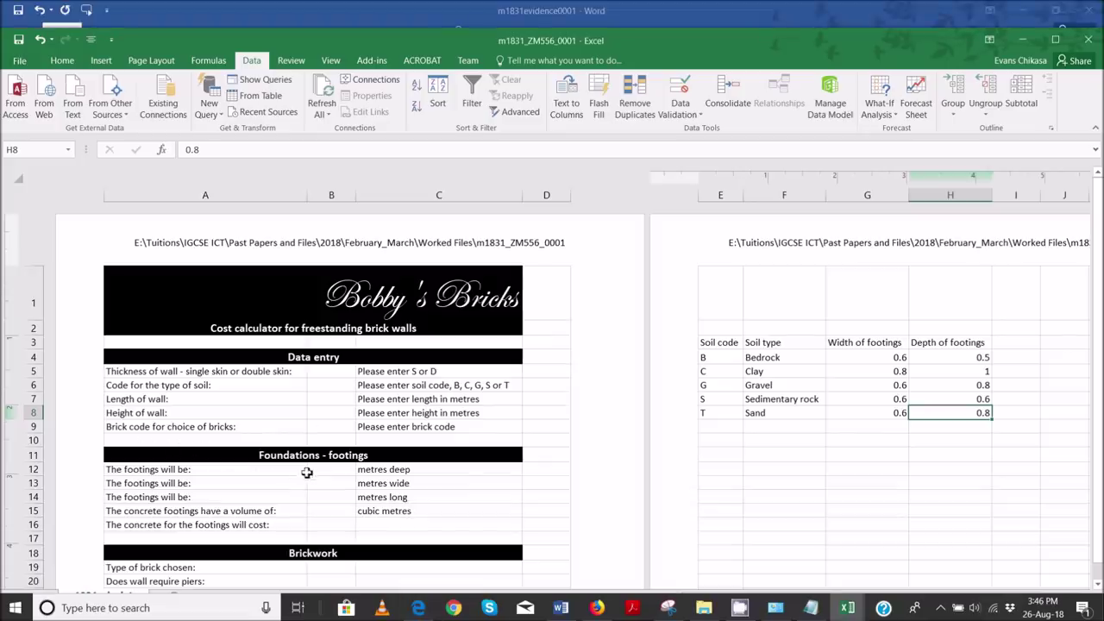
- Start B12's formula as =VLOOKUP(B6, with the soil table E4:H8 as the lookup range
left_click(335, 473)
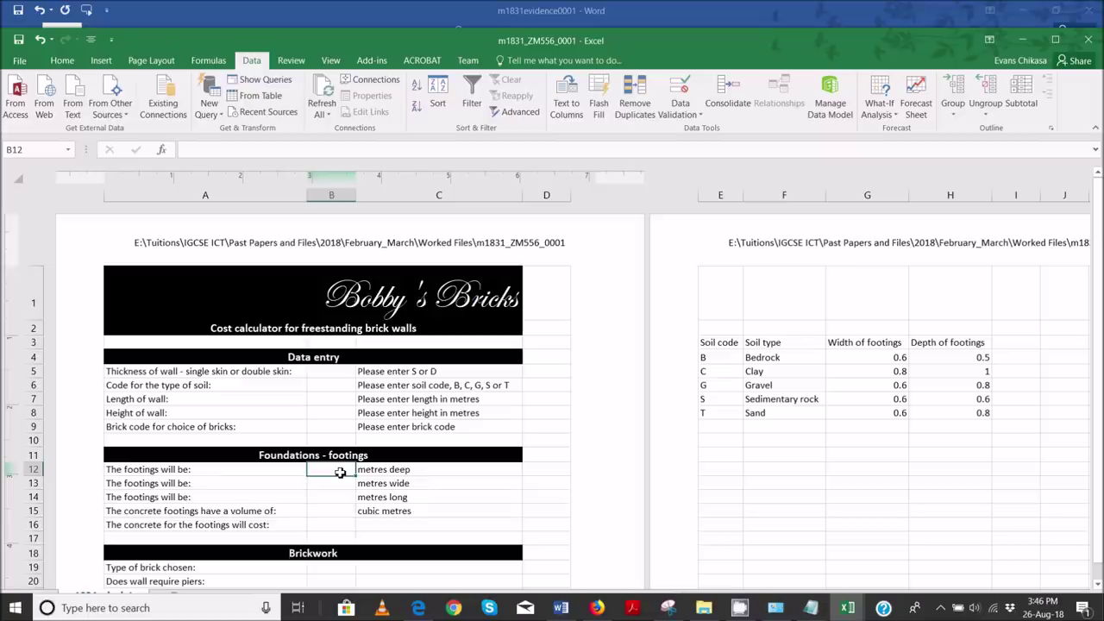
type("=VLOOKUP(")
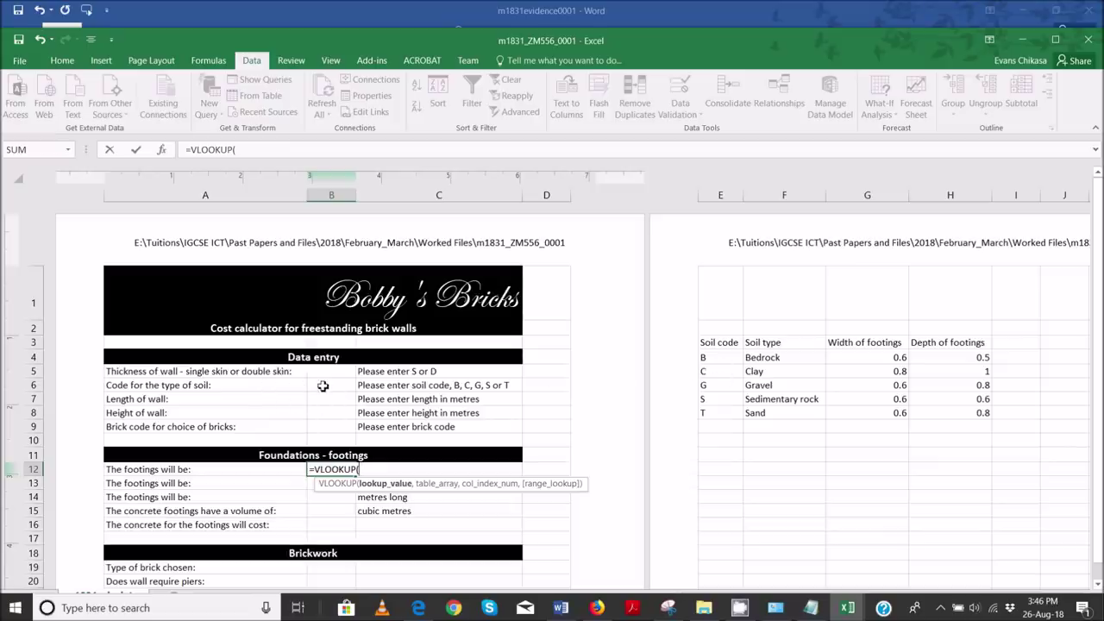
left_click(325, 387)
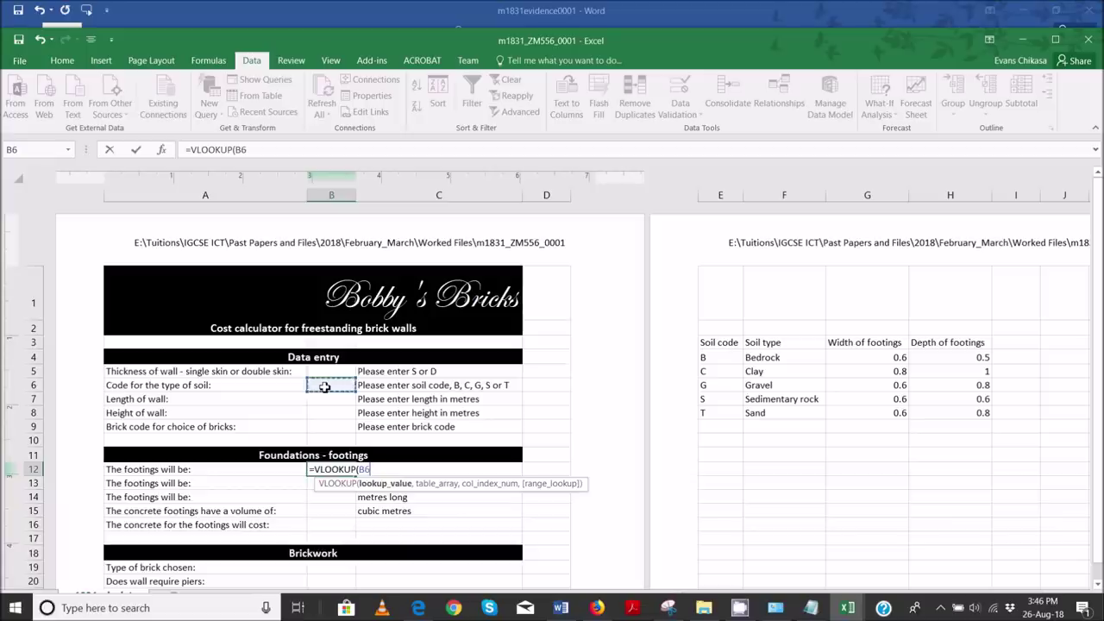
type(",")
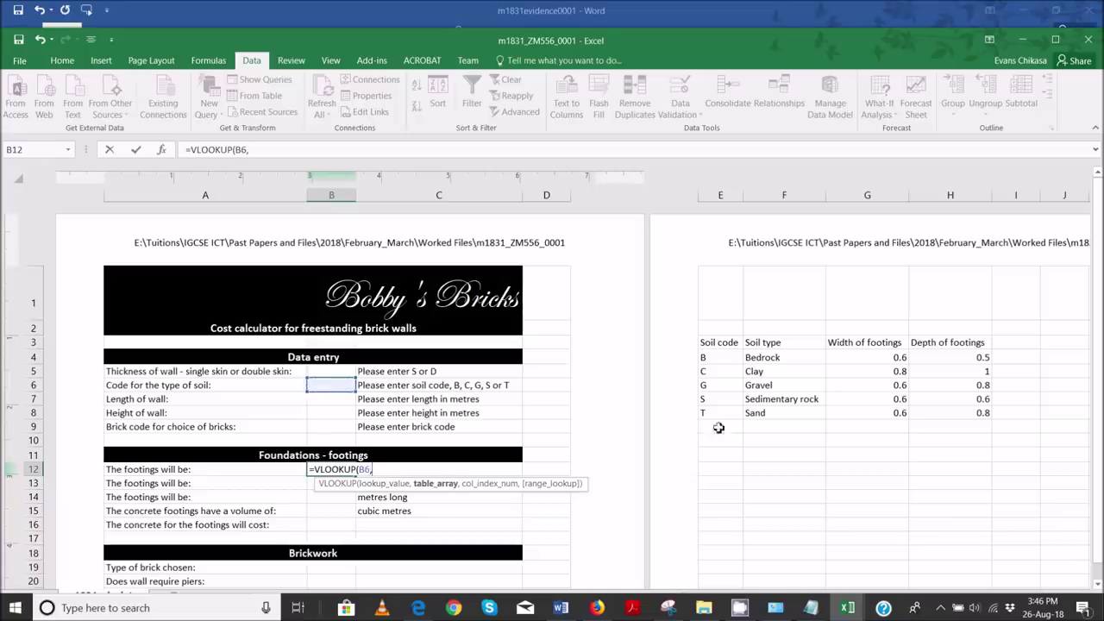
left_click_drag(714, 357, 976, 417)
- Complete B12 as =VLOOKUP(B6,E4:H8,4,False) so it returns the footing depth
left_click(977, 417)
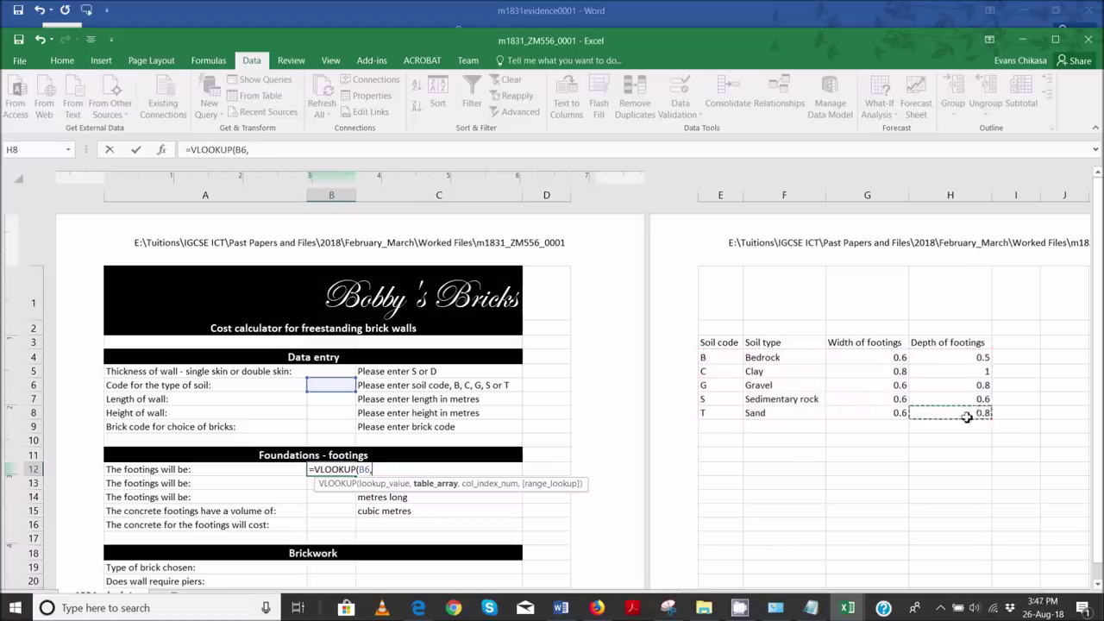
left_click(326, 154)
left_click_drag(724, 360, 980, 414)
left_click(280, 151)
type(",")
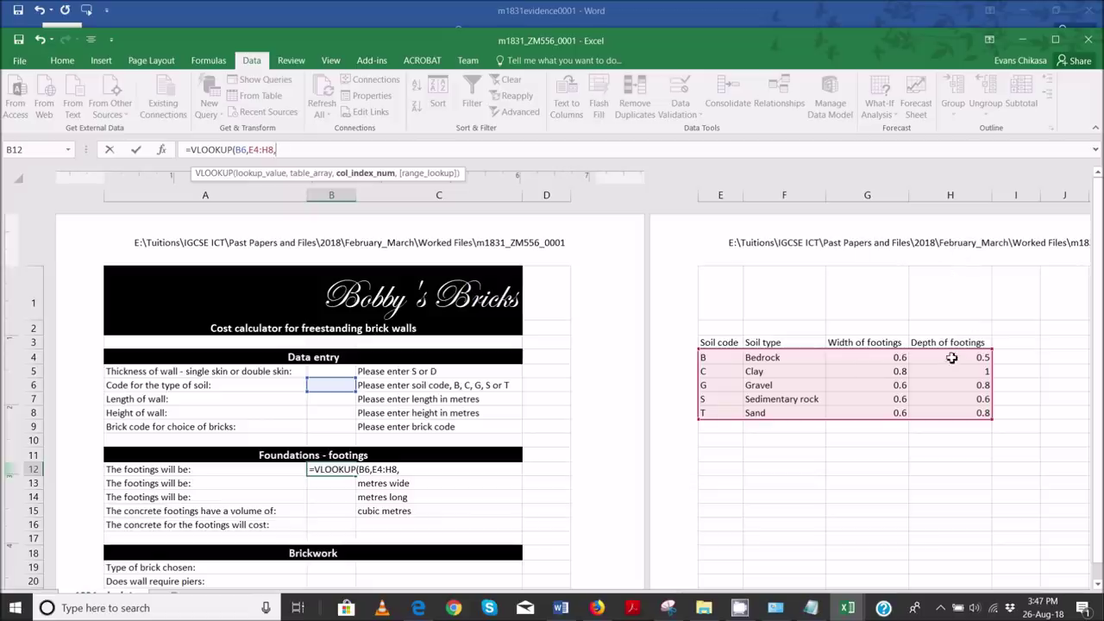
type("4")
type(",F")
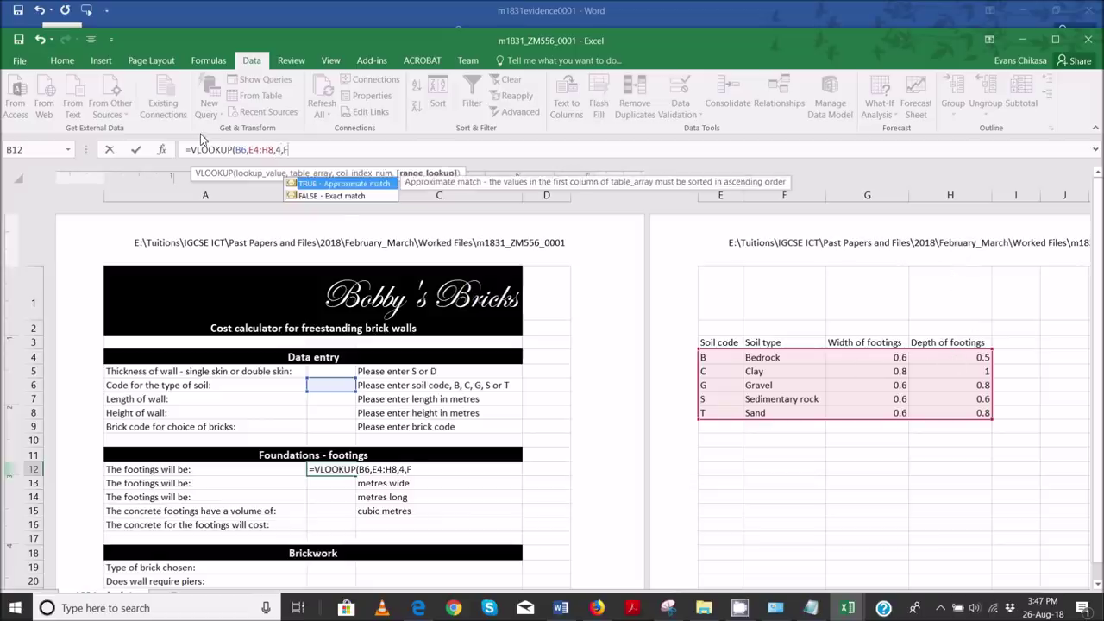
type("alse)")
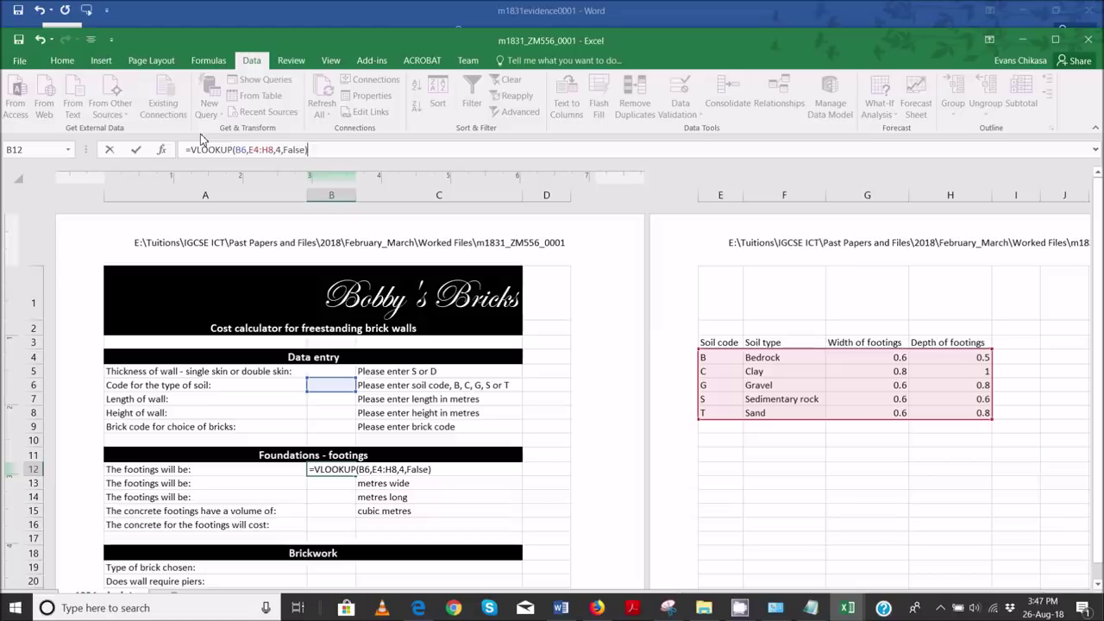
key("Return")
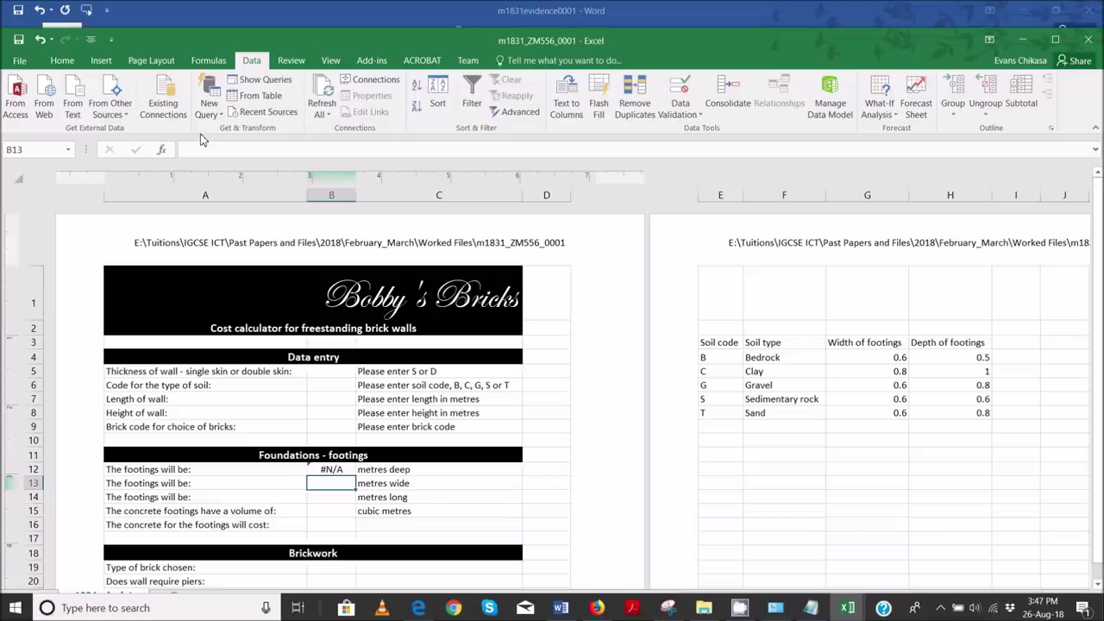
- Test B12 with soil codes G, S and C, leaving C (depth 1), then scroll the PDF to question 6
left_click(346, 386)
left_click(362, 386)
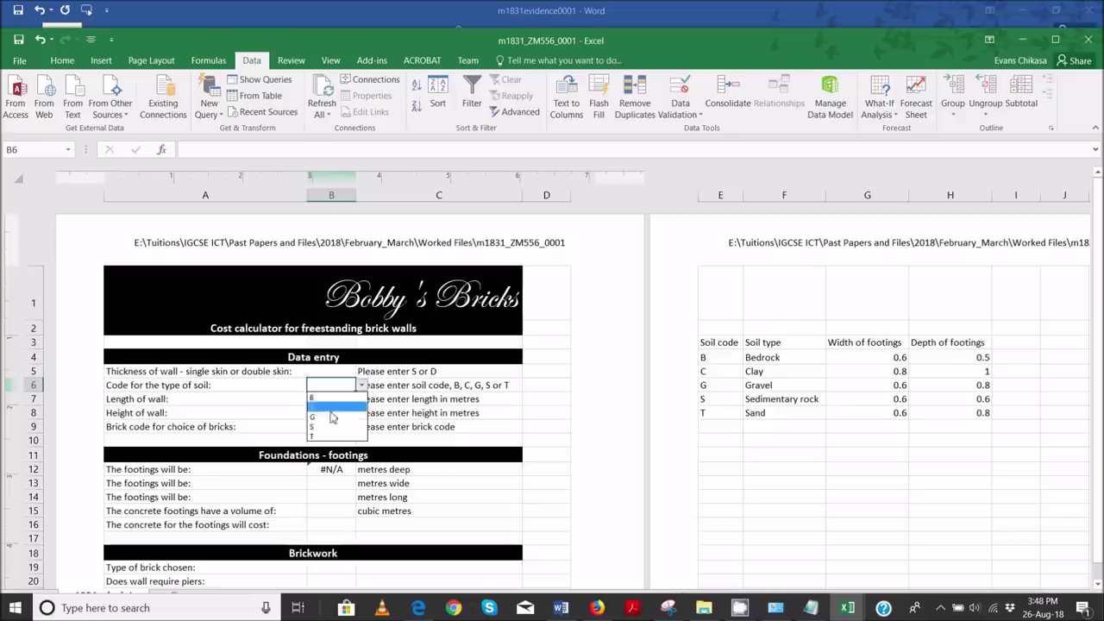
left_click(329, 419)
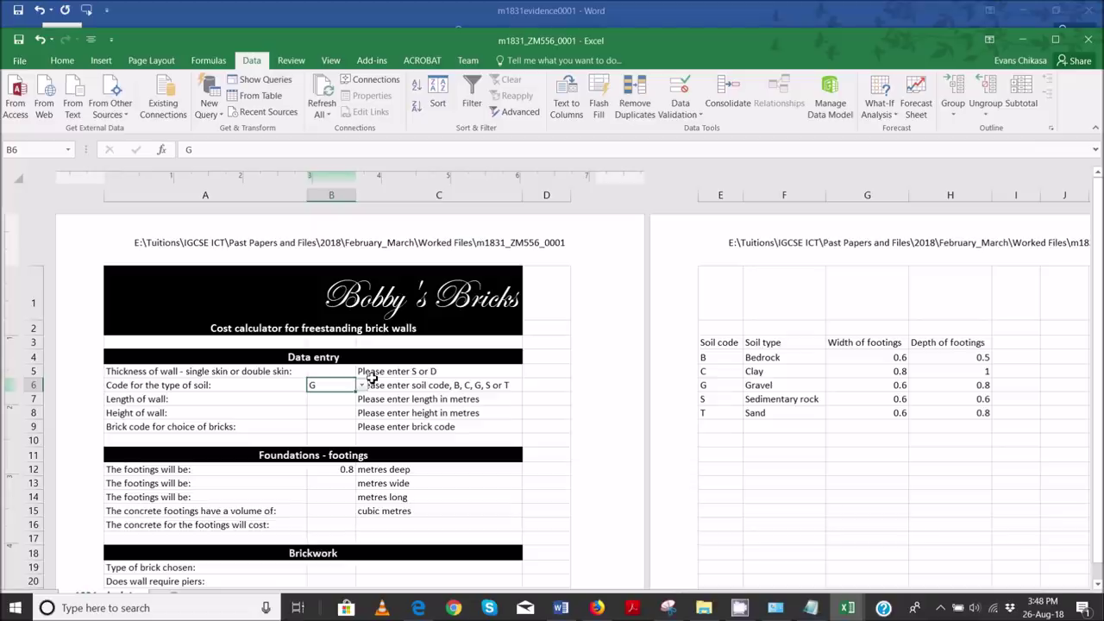
left_click(369, 386)
left_click(345, 385)
left_click(361, 385)
left_click(331, 426)
left_click(361, 386)
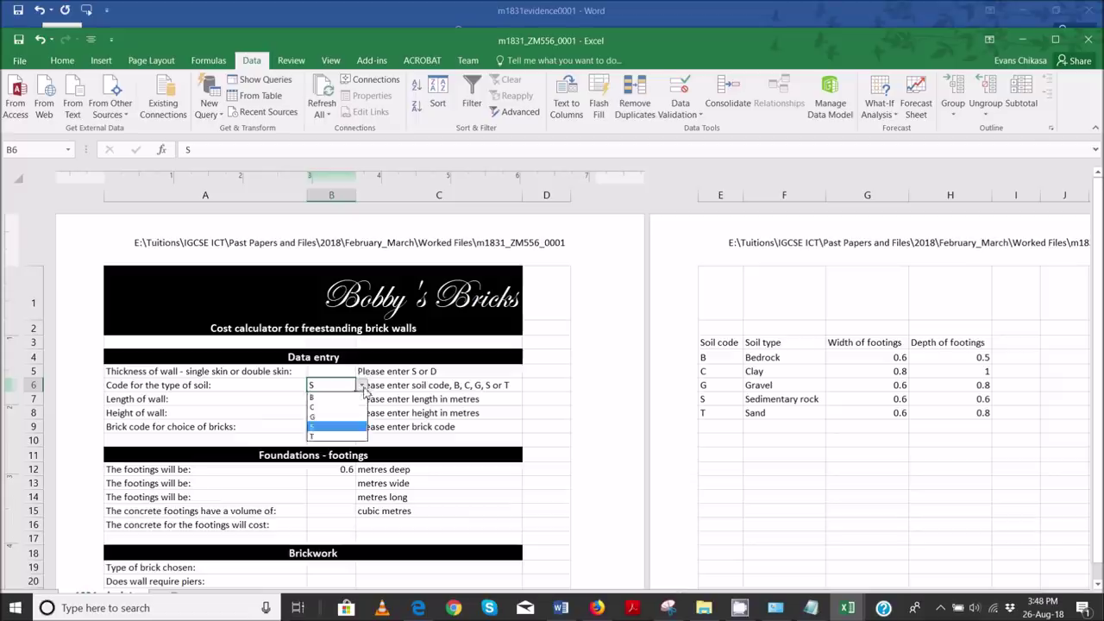
left_click(336, 411)
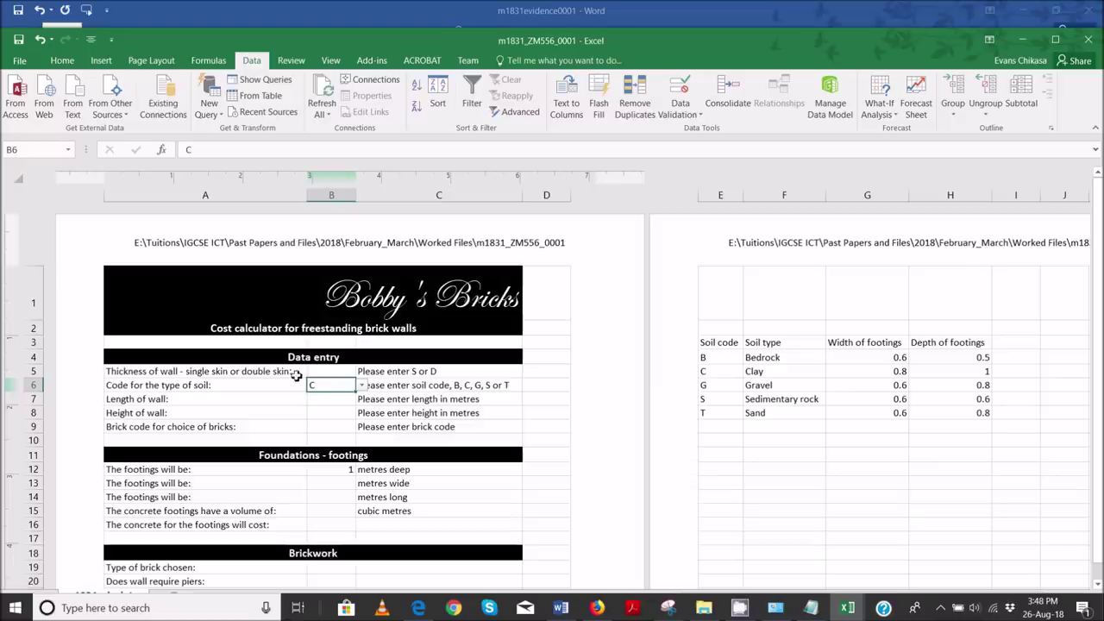
left_click(345, 466)
scroll(340, 414, "down", 3)
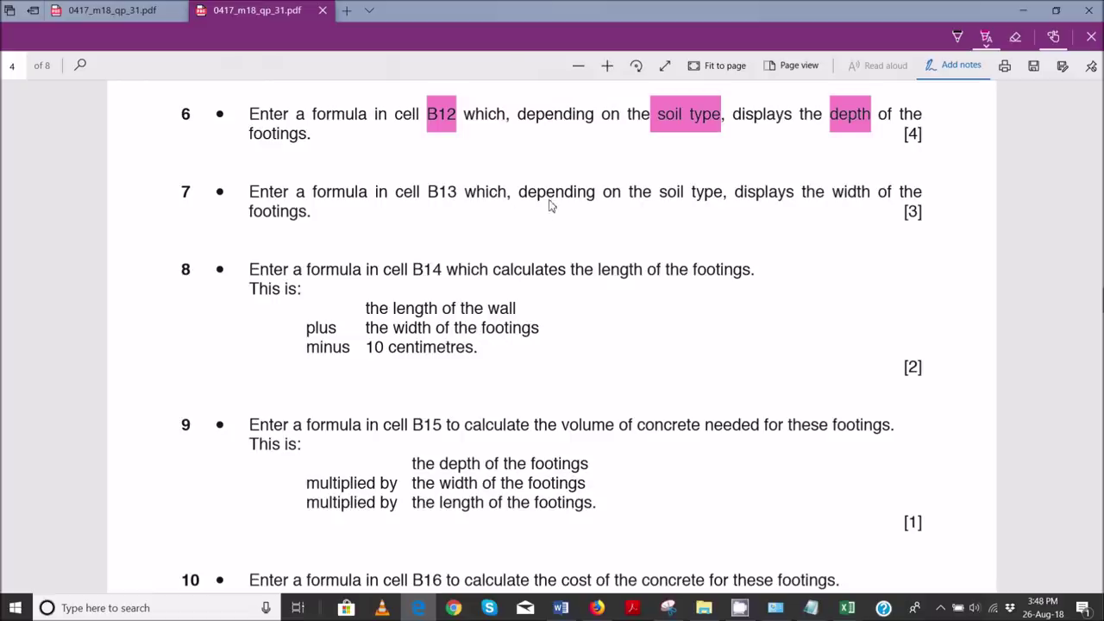
- Highlight 'soil type' and 'width' in question 7, then return to the m1831_ZM556_0001 workbook
left_click_drag(661, 197, 723, 197)
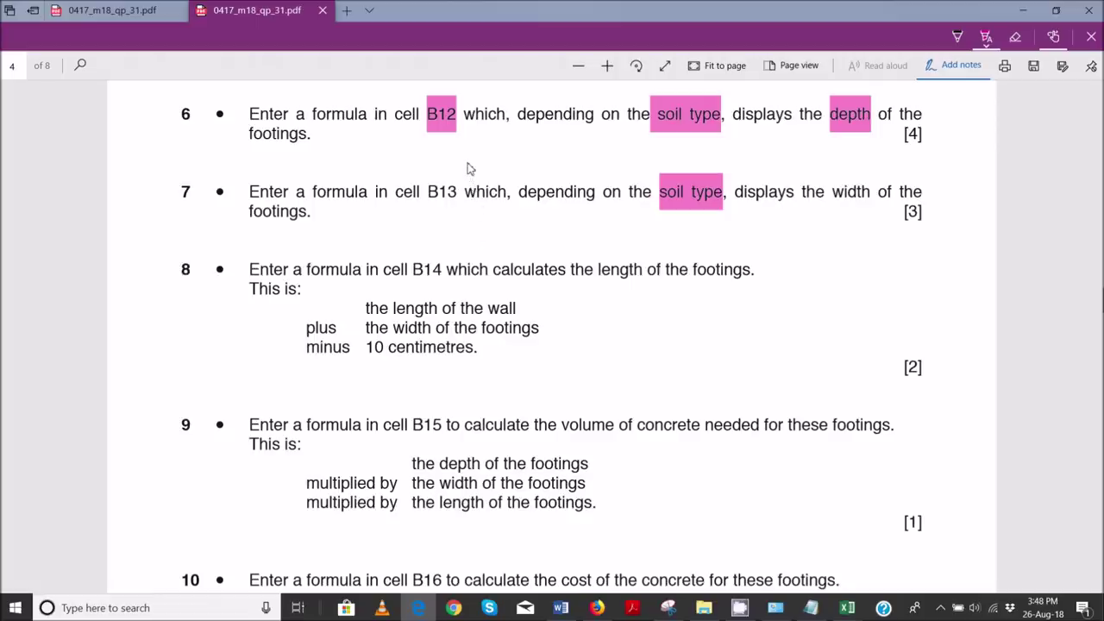
left_click_drag(834, 197, 870, 198)
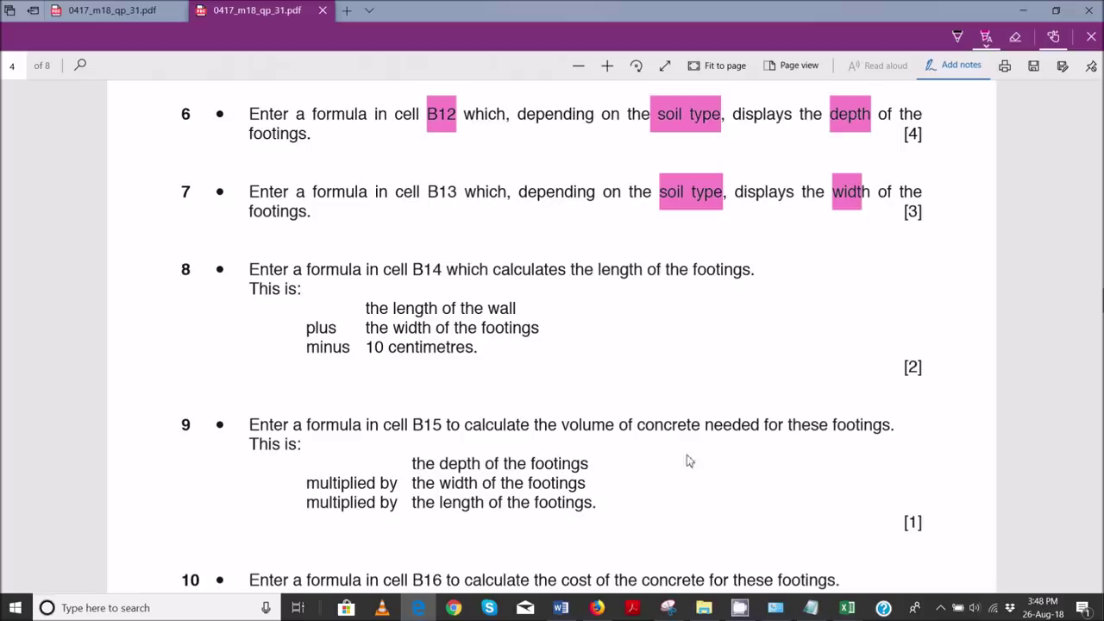
mouse_move(848, 610)
left_click(879, 575)
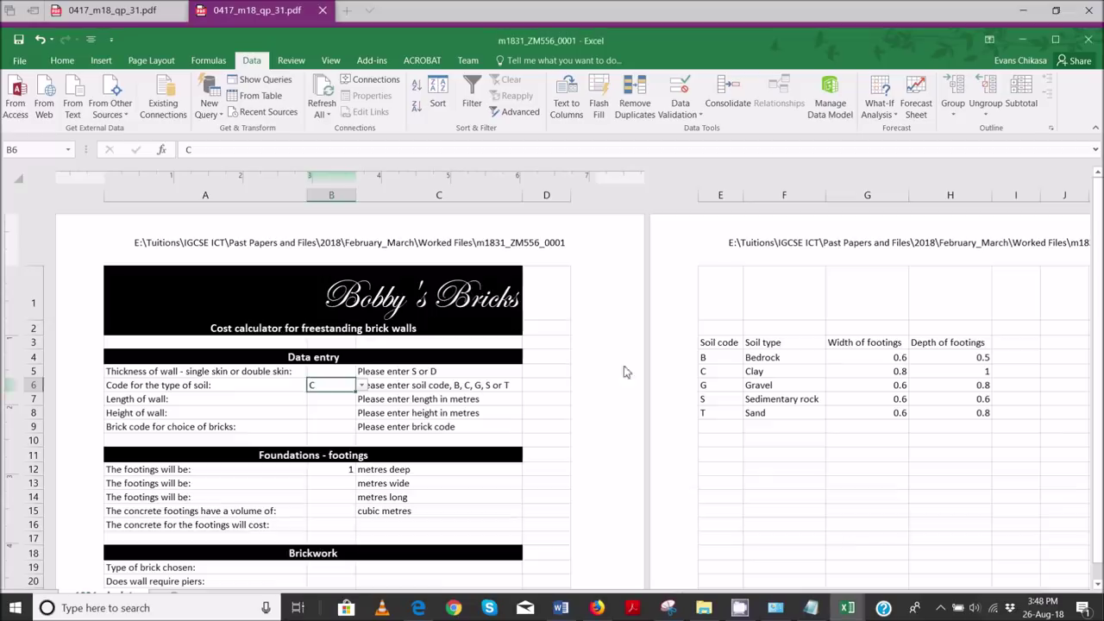
- Paste B12's depth formula into B13, then delete it as wrong
left_click(331, 471)
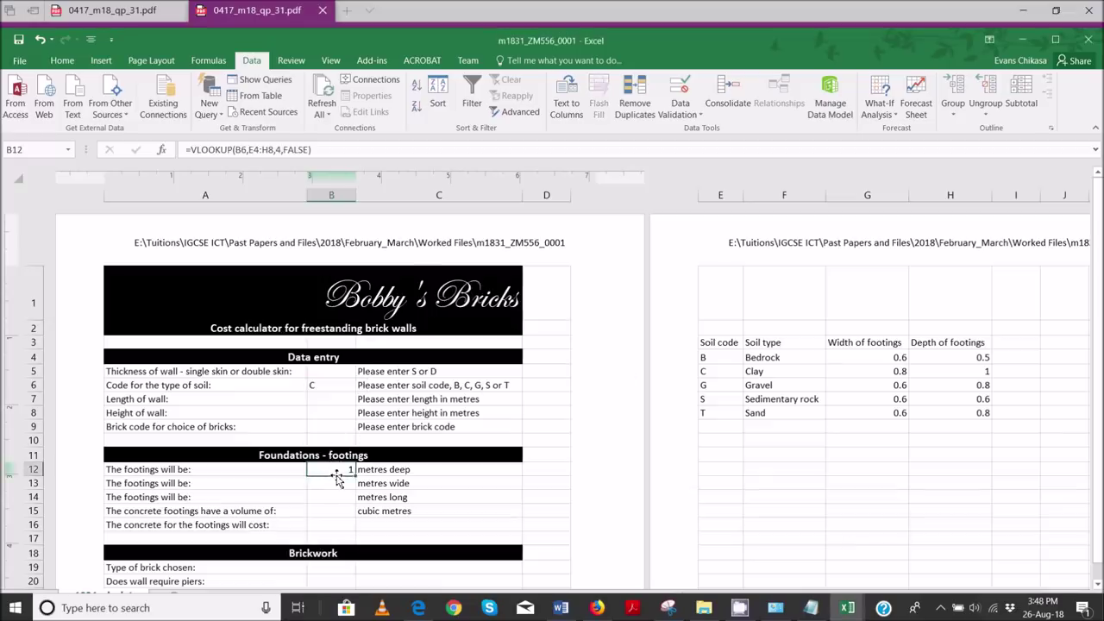
left_click(328, 486)
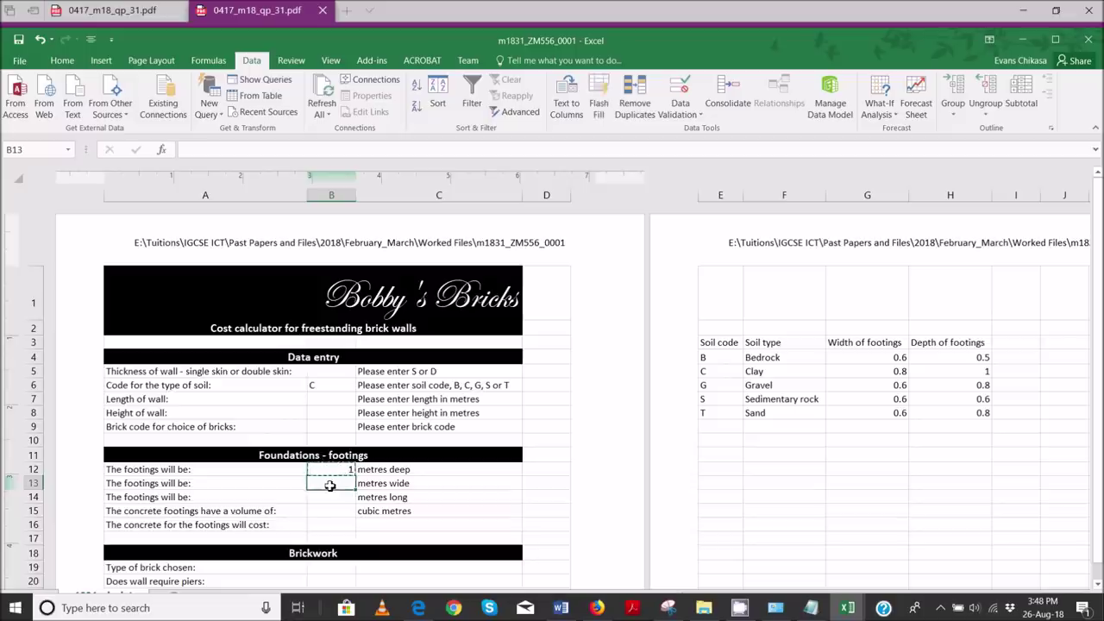
key("ctrl+v")
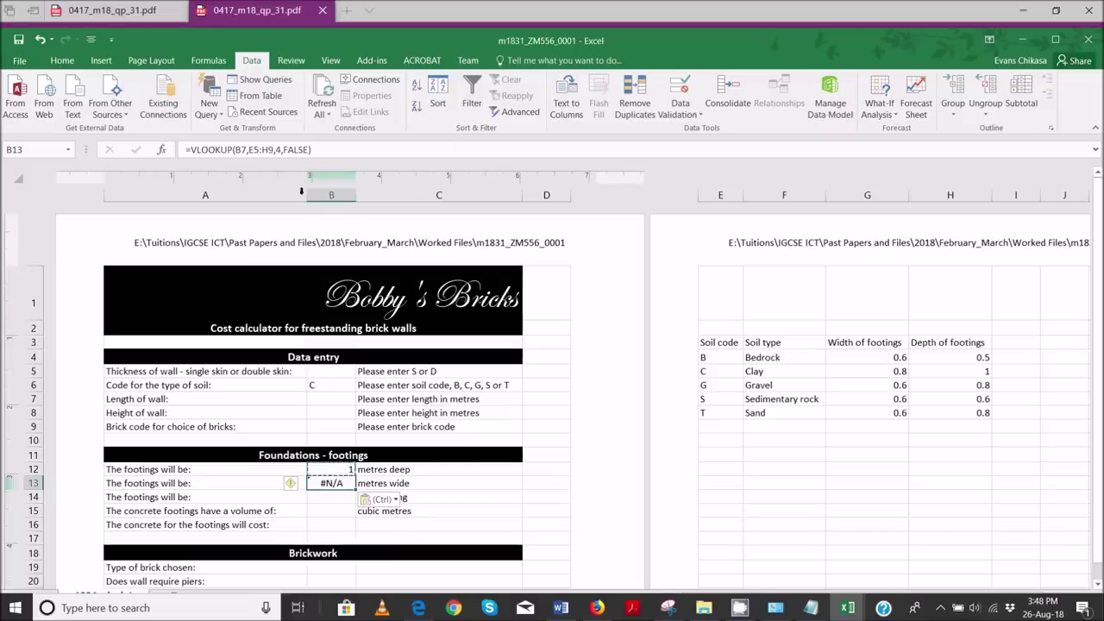
left_click(406, 347)
key("Delete")
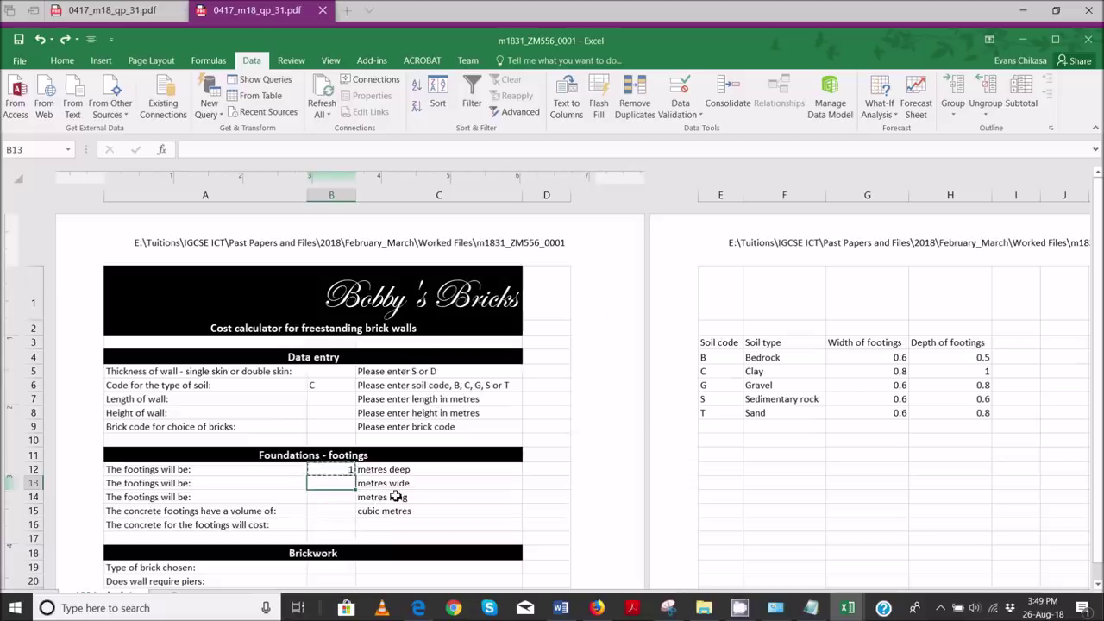
left_click(344, 510)
left_click(343, 484)
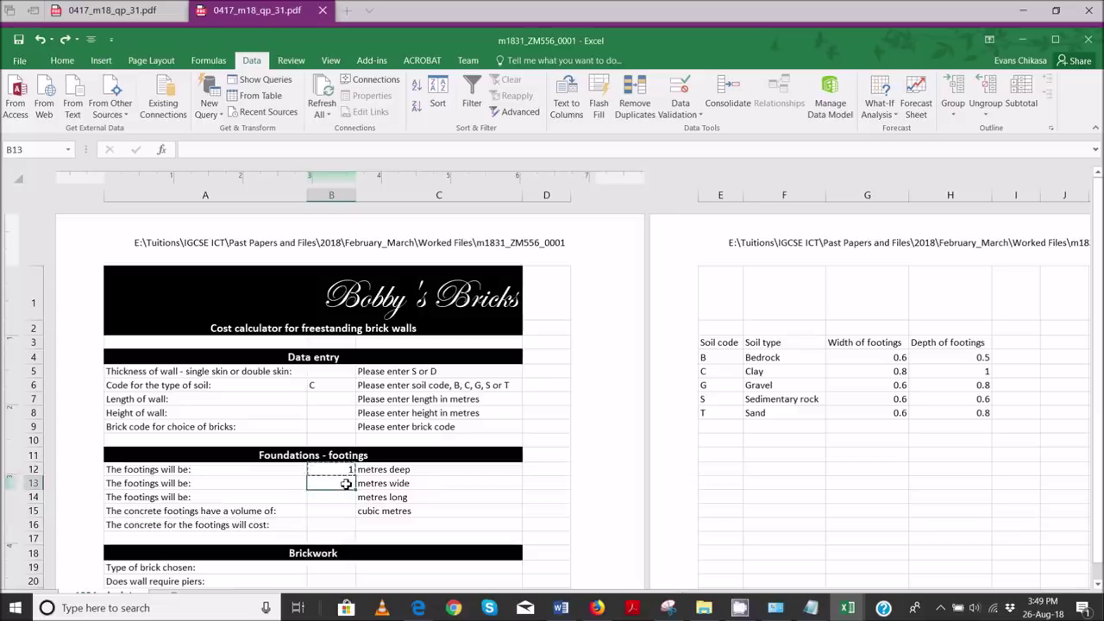
- Enter =VLOOKUP(B6,E4:H8,3,False) in B13, returning a width of 0.8 for soil C
type("=VLOOKUP(")
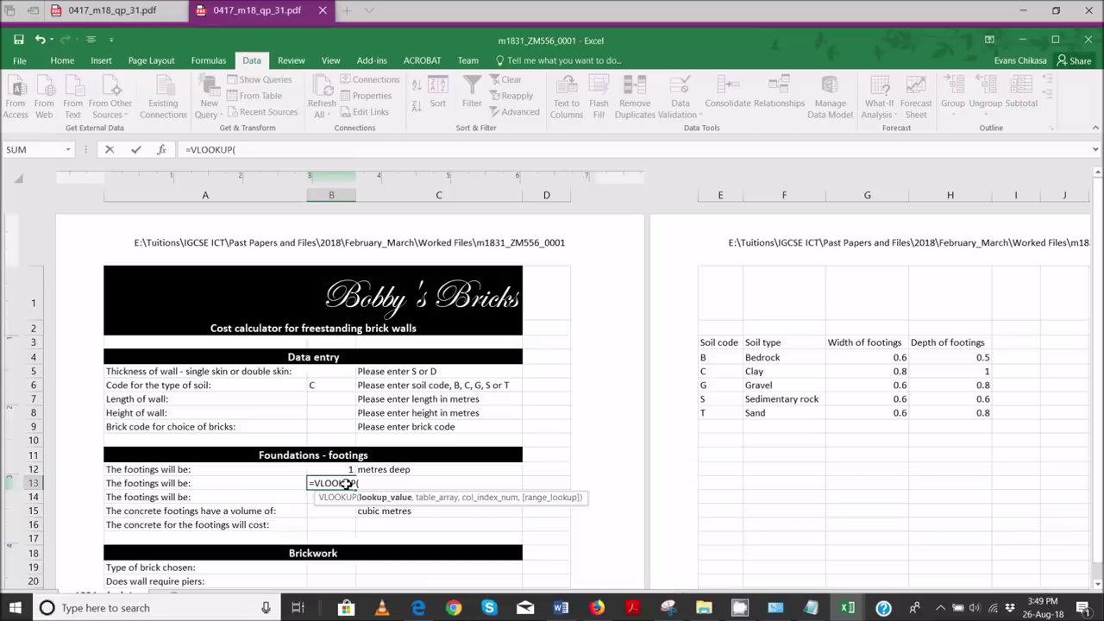
left_click(331, 388)
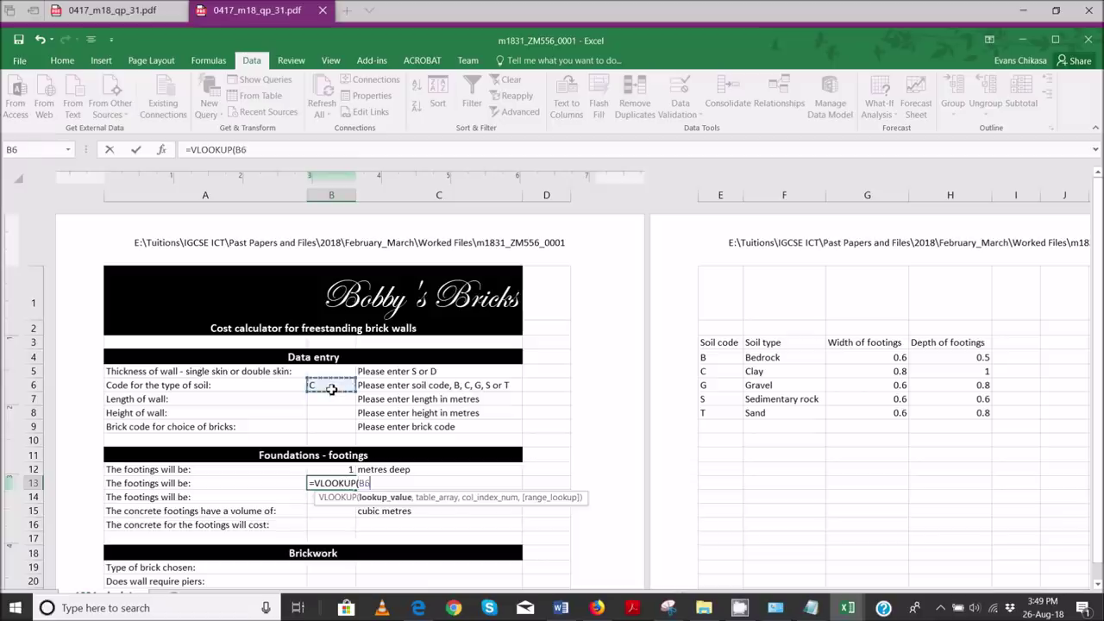
type(",")
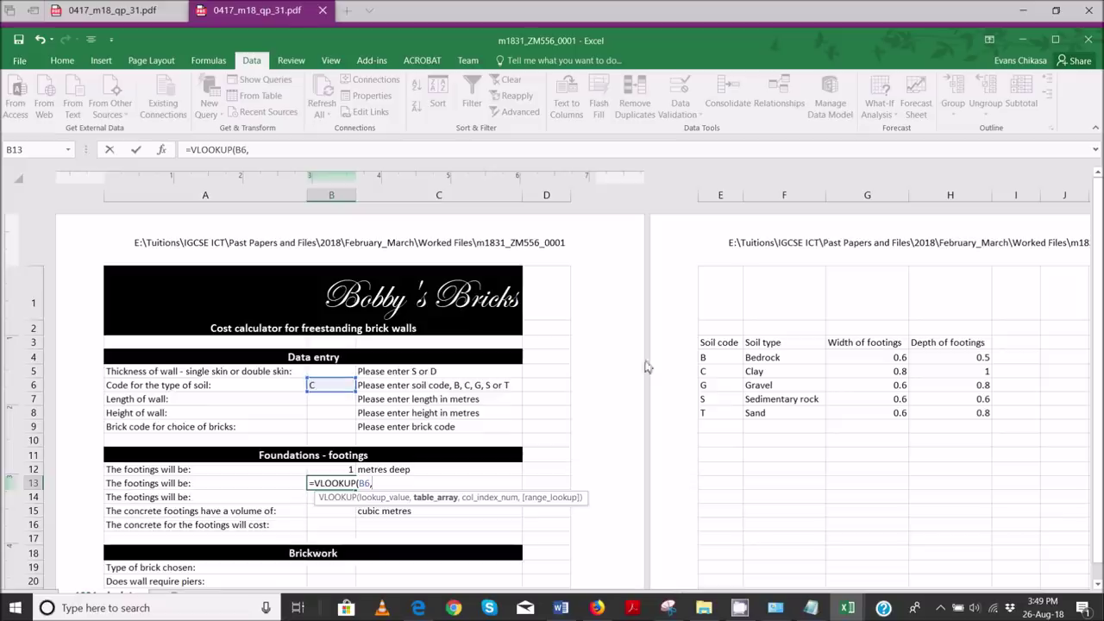
left_click_drag(706, 357, 953, 415)
left_click(309, 150)
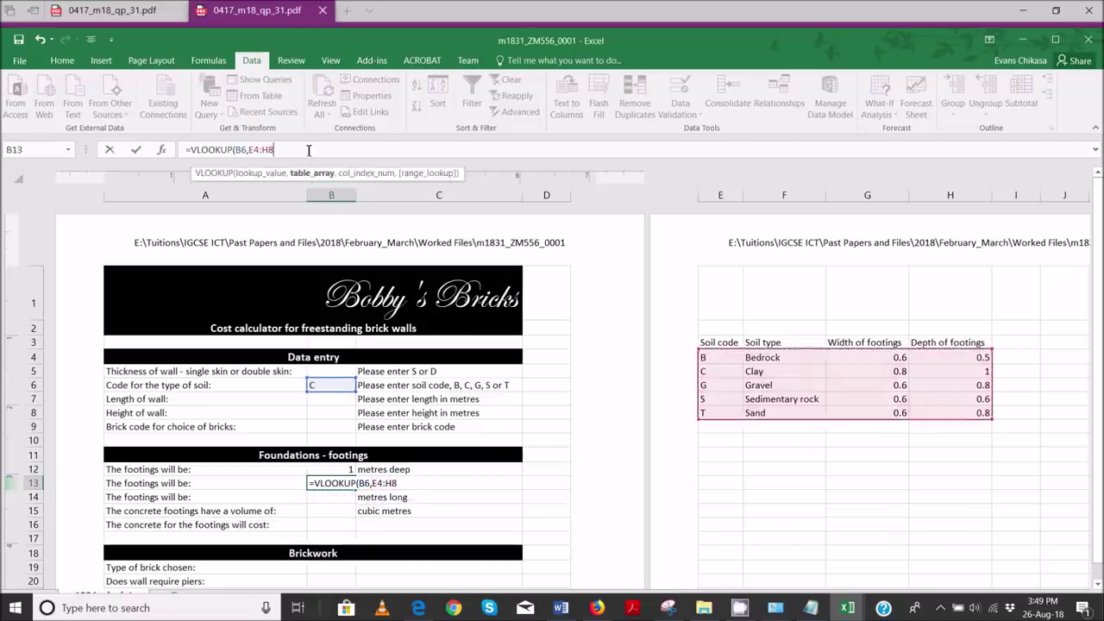
type(",")
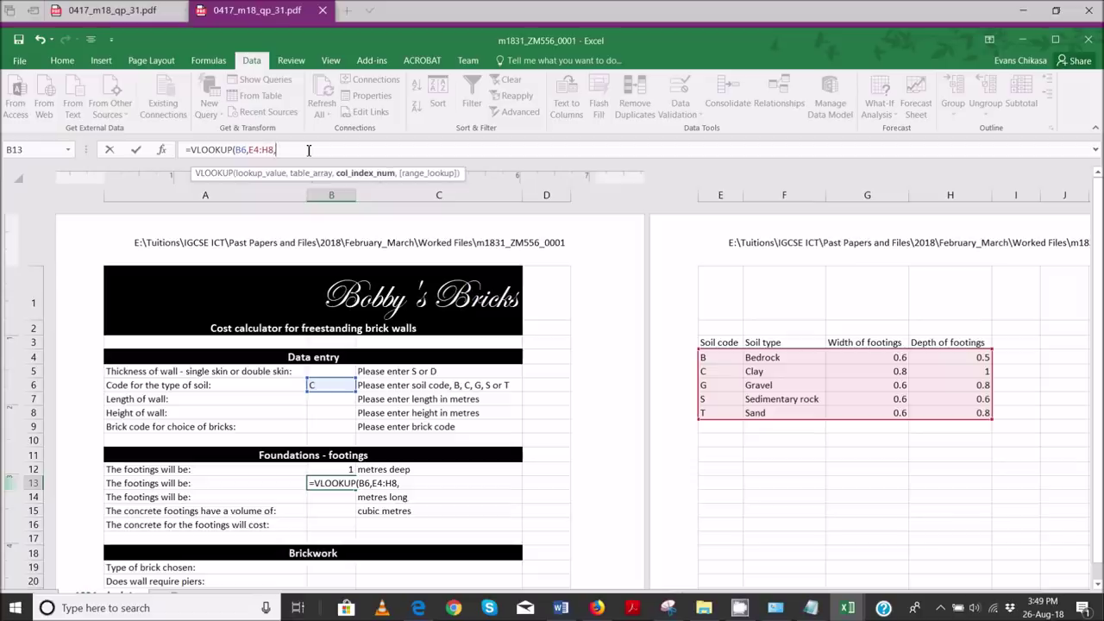
type("3,Fa")
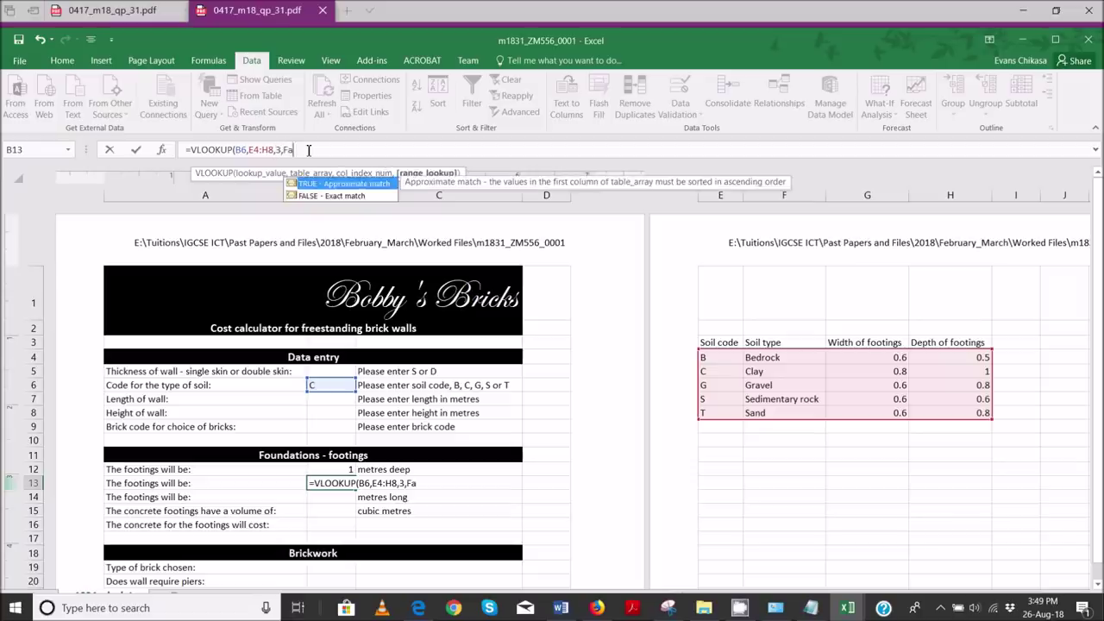
type("lse)")
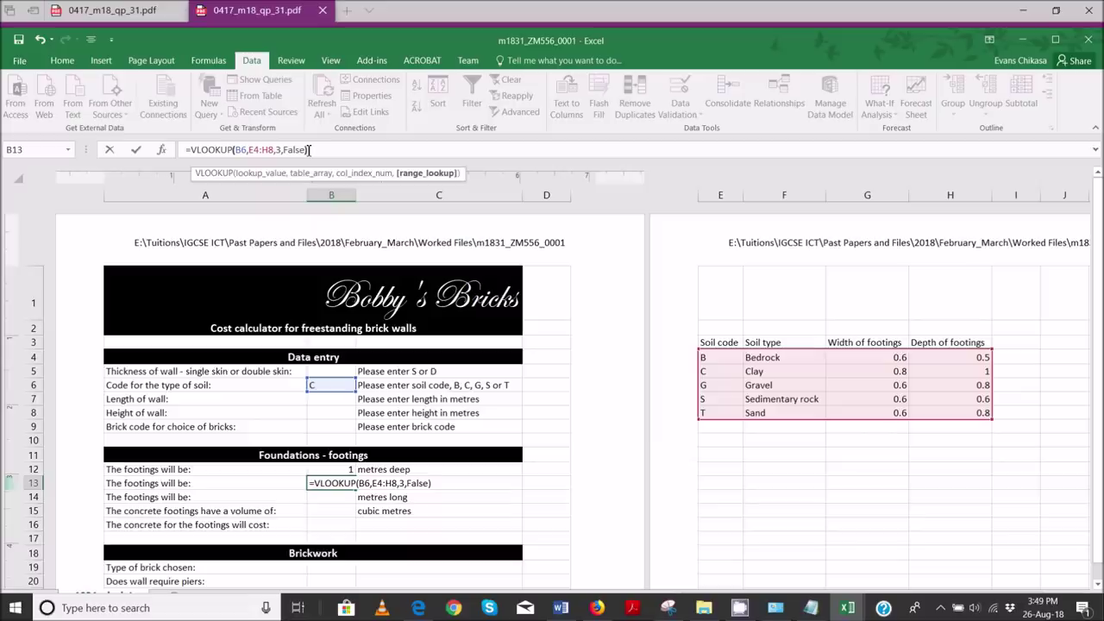
key("Return")
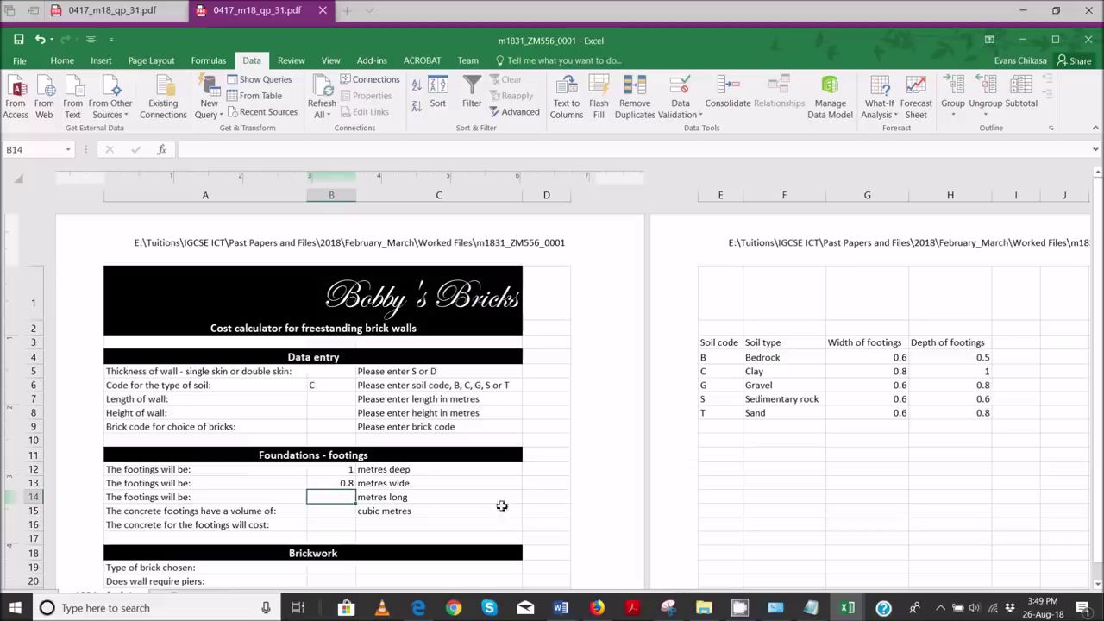
- Set B6's soil code to G, giving 0.8 deep and 0.6 wide, then view the question paper
left_click(324, 386)
left_click(363, 386)
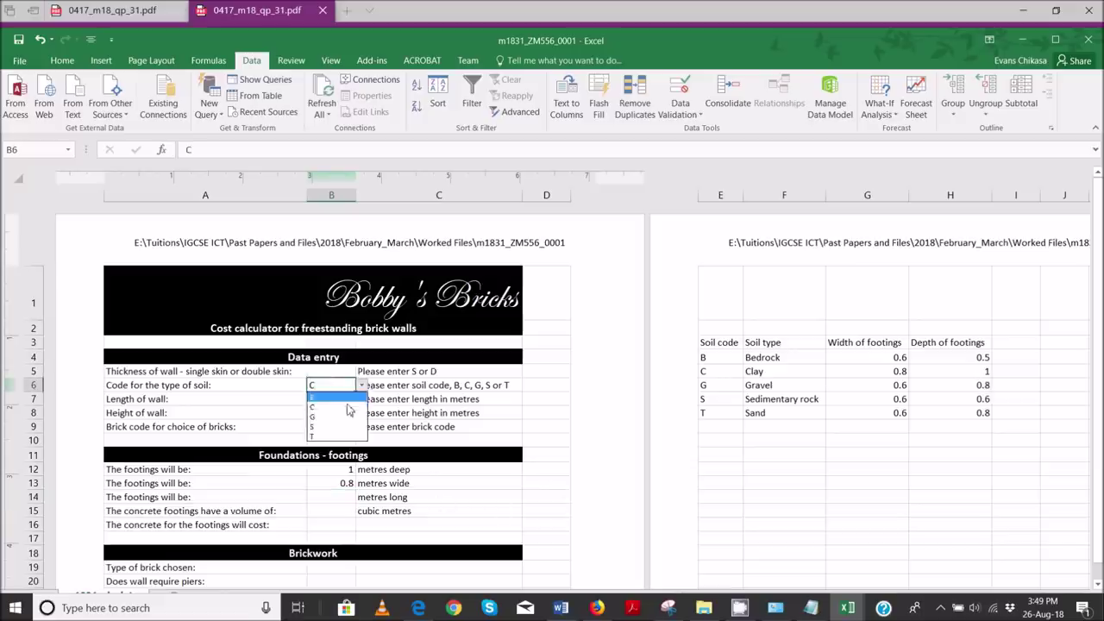
left_click(337, 417)
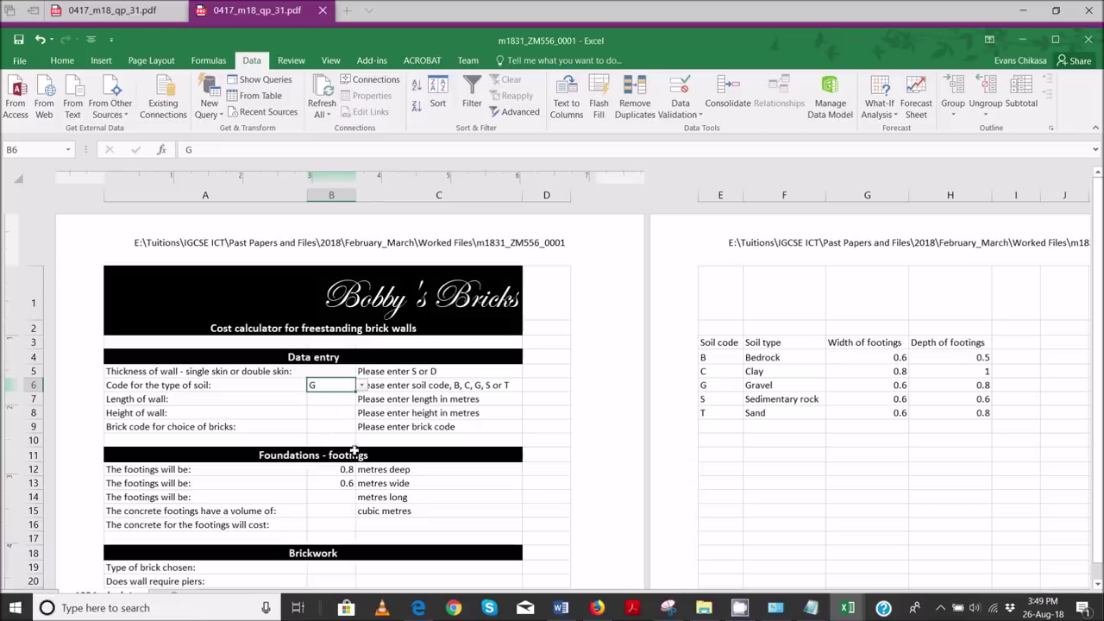
left_click(419, 597)
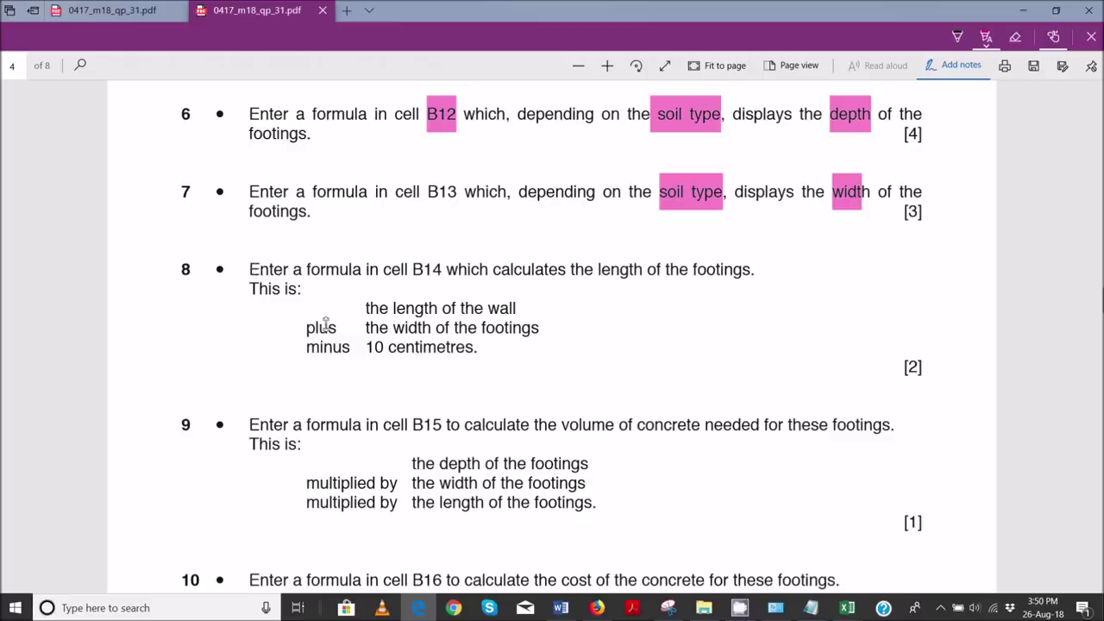
- Highlight 'the length of the wall', 'the width of the footings' and '10 centimetres' in question 8
left_click_drag(367, 308, 519, 309)
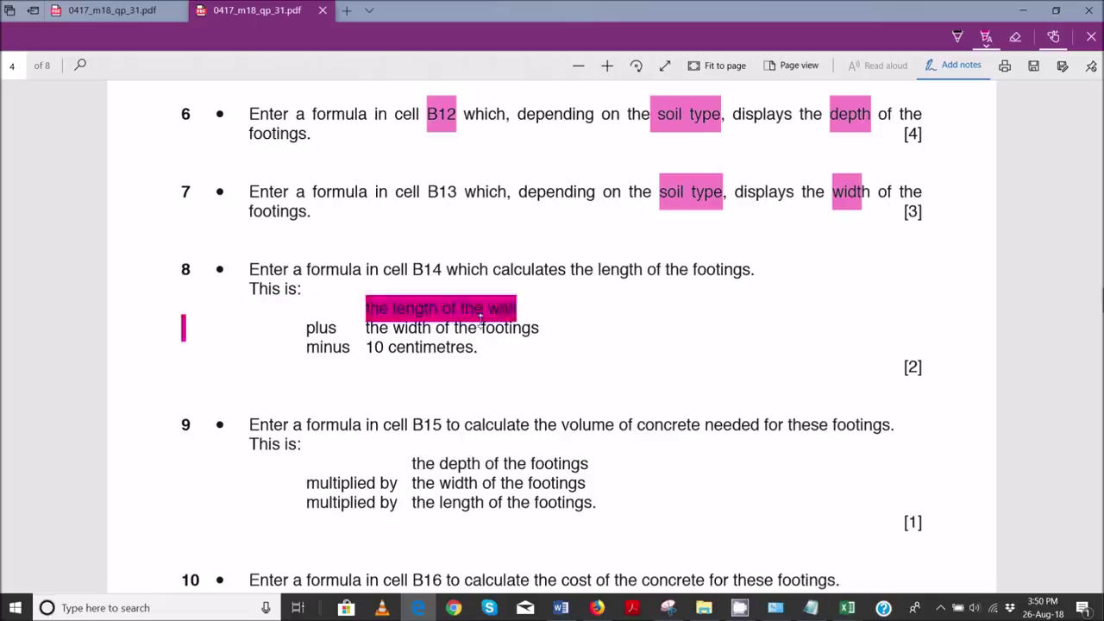
left_click_drag(366, 328, 539, 331)
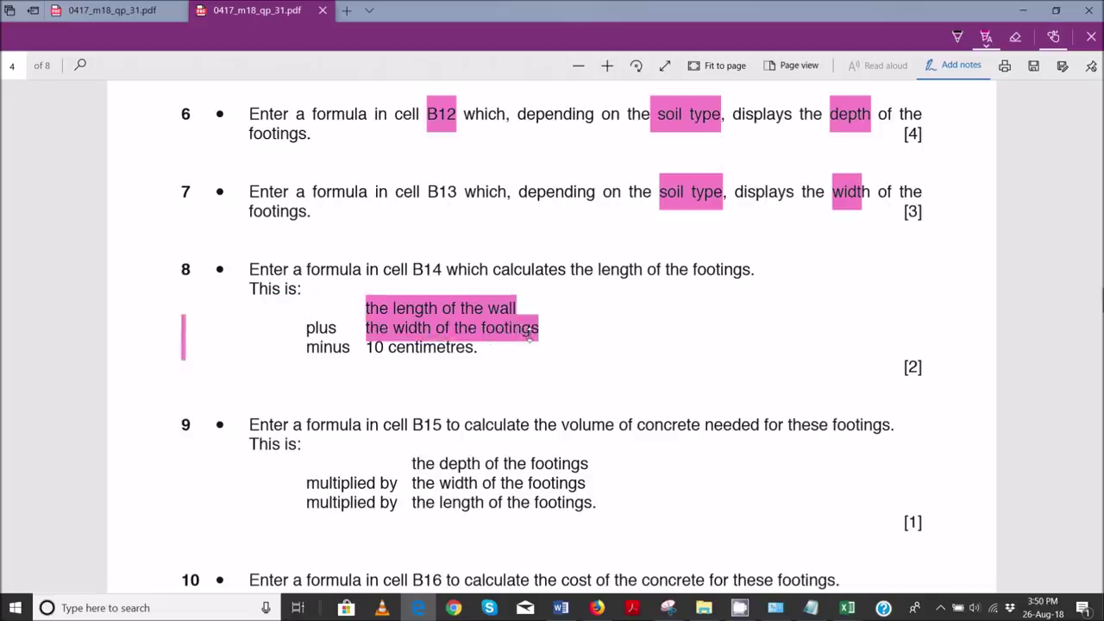
left_click_drag(363, 349, 474, 349)
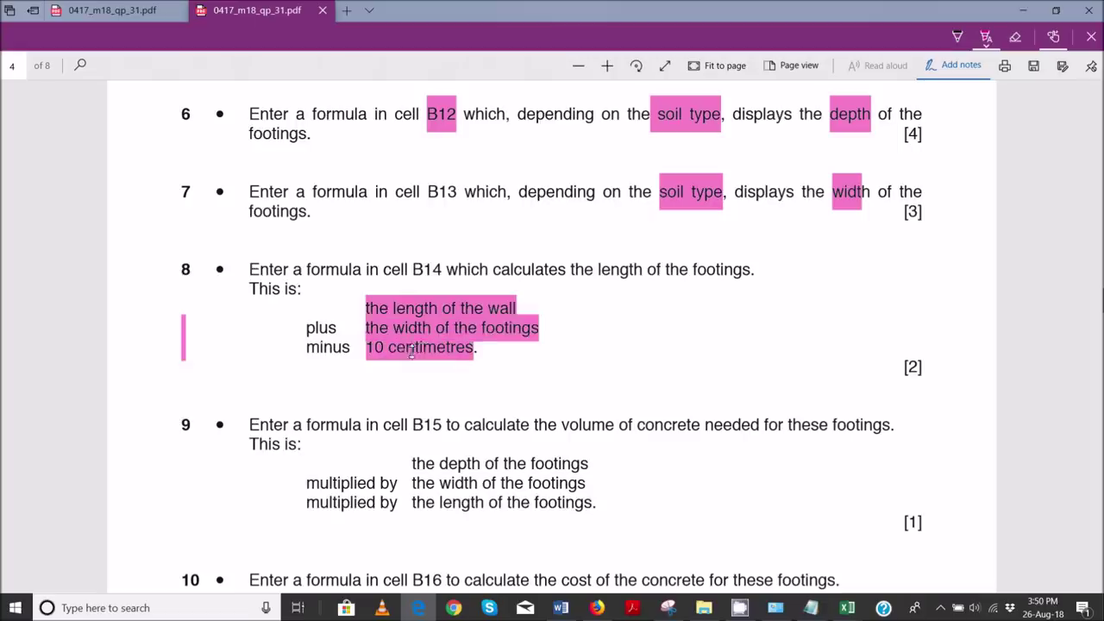
left_click(424, 349)
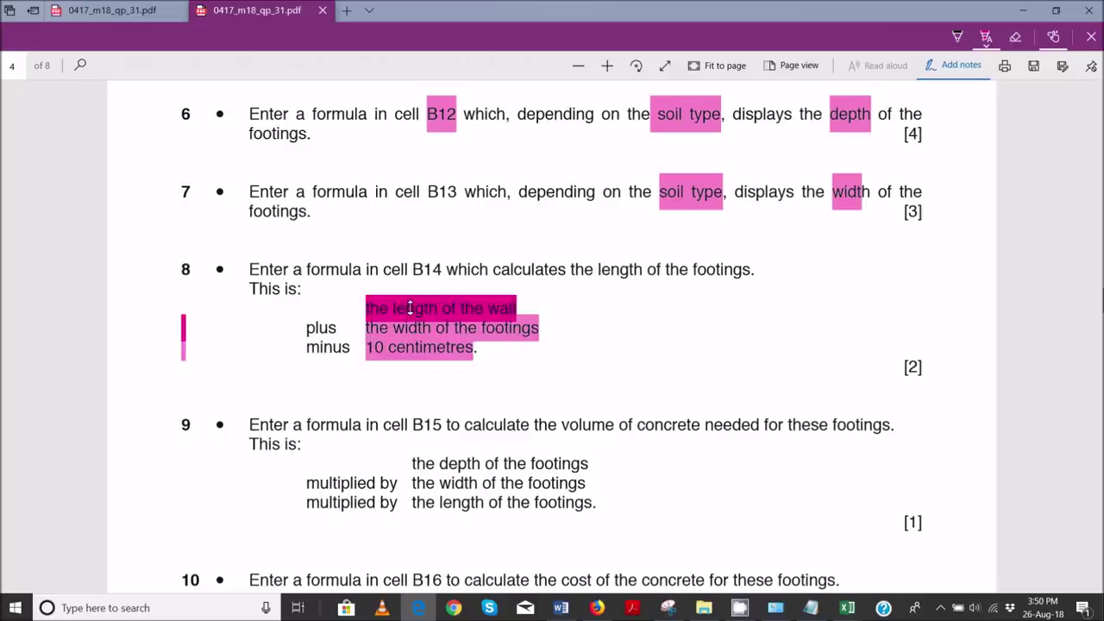
- Back in the calculator, check wall length B7 and B13's width lookup reading 0.6
mouse_move(848, 607)
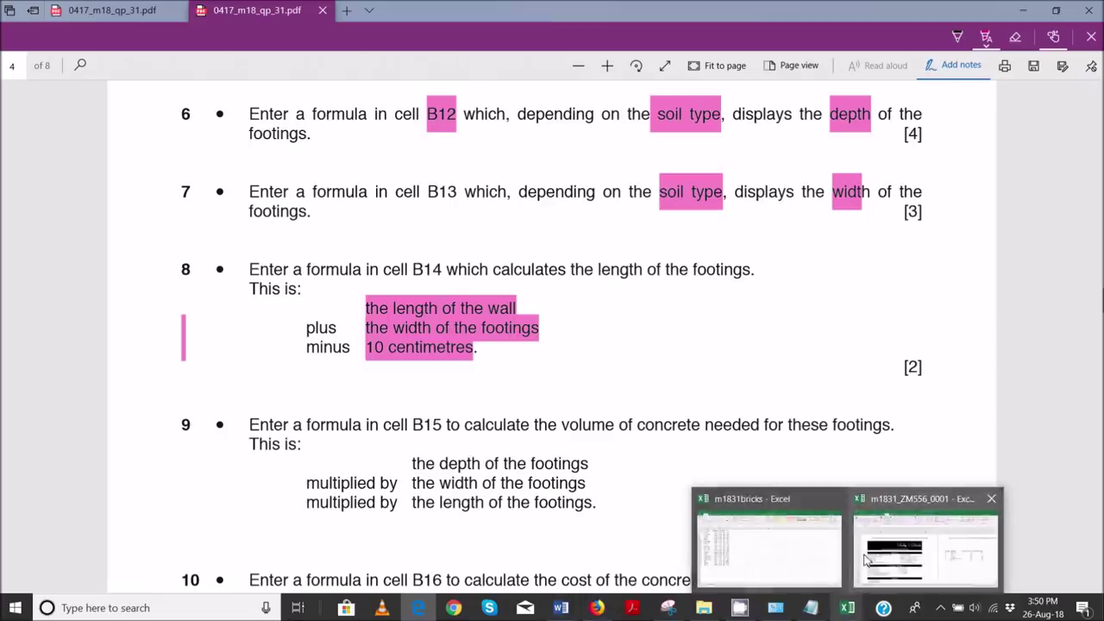
left_click(861, 563)
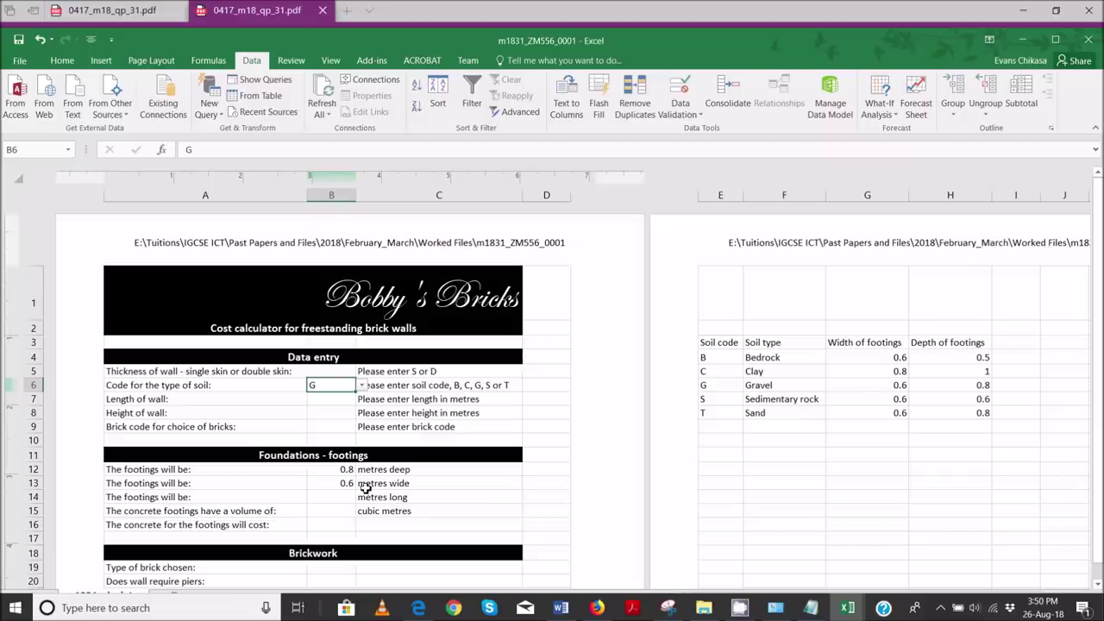
left_click(320, 400)
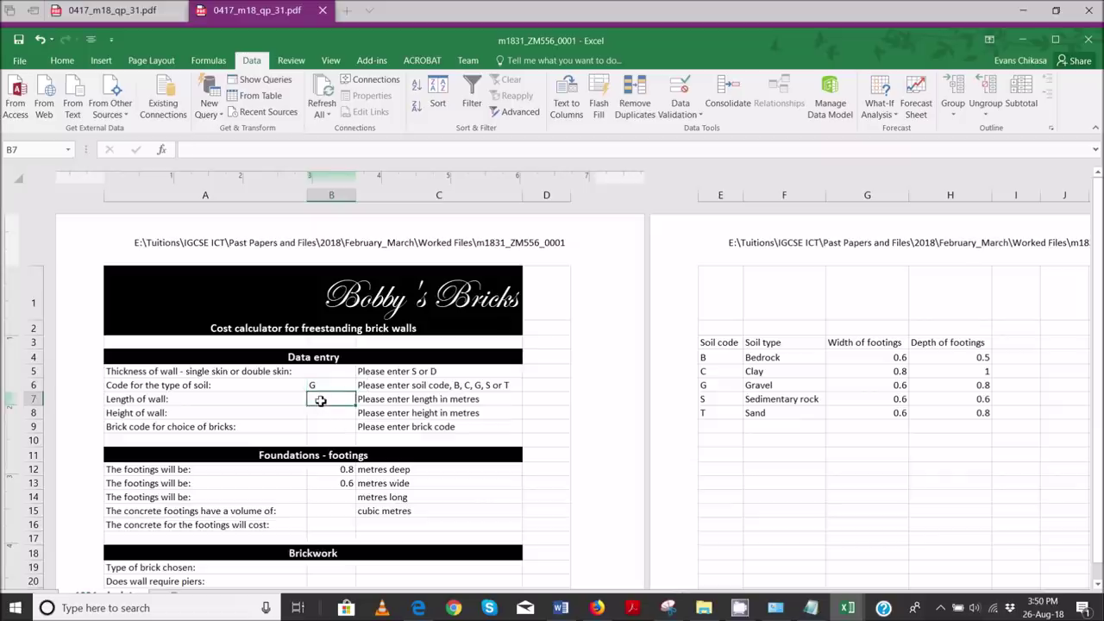
mouse_move(562, 608)
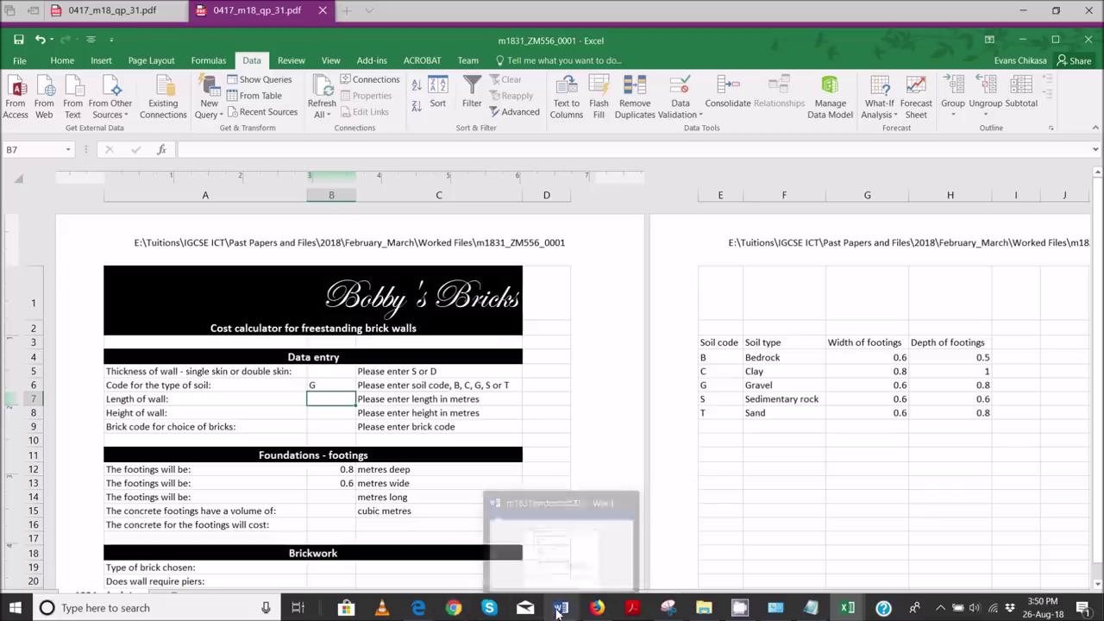
mouse_move(417, 608)
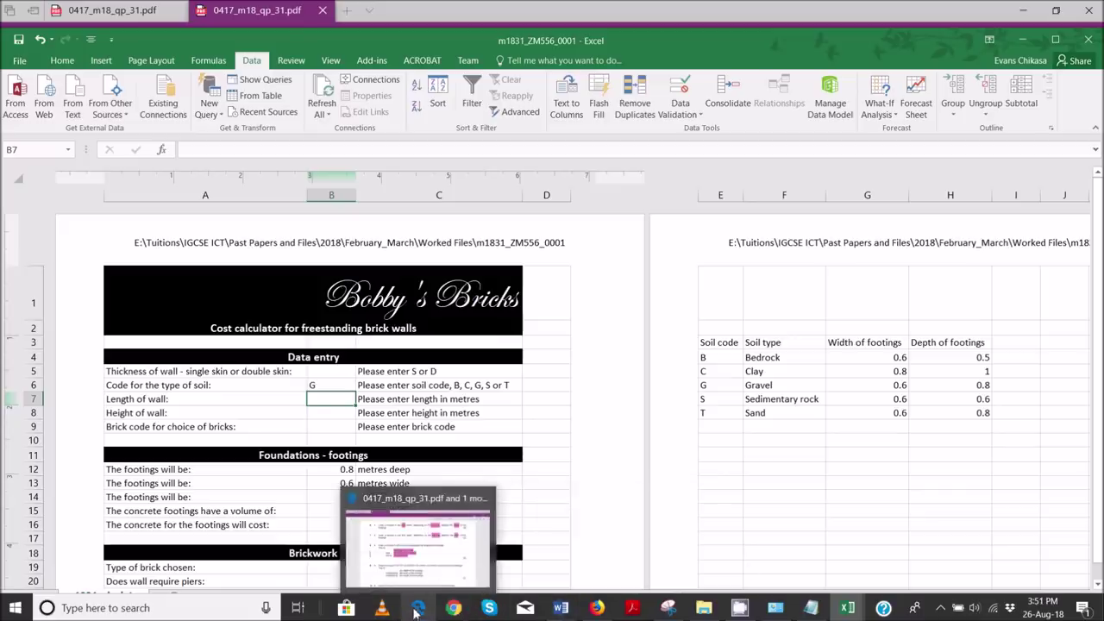
mouse_move(437, 556)
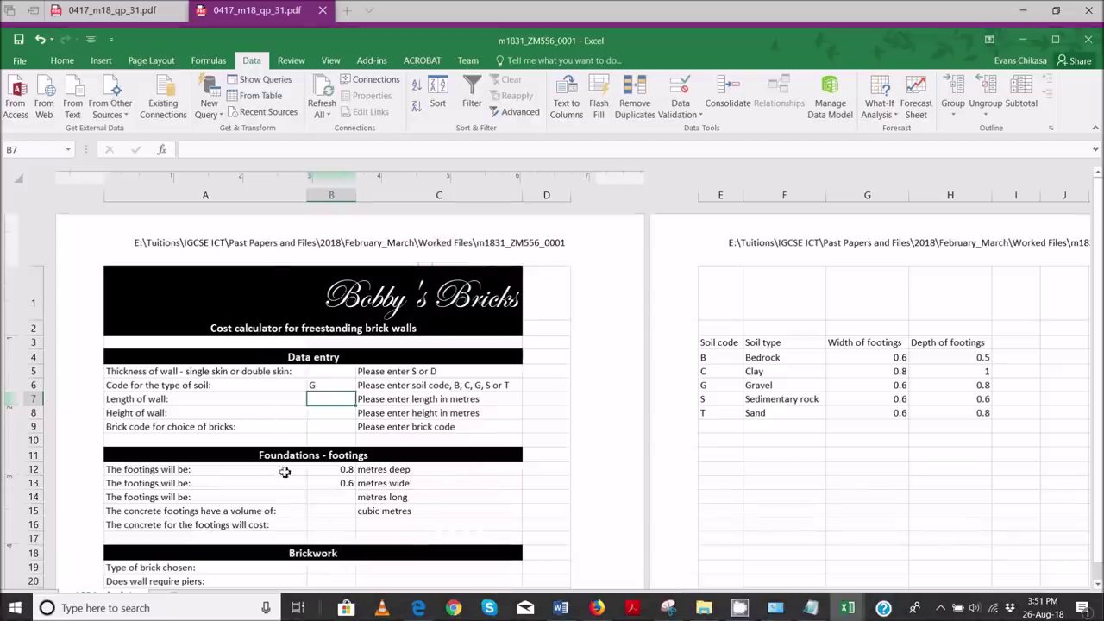
left_click(346, 483)
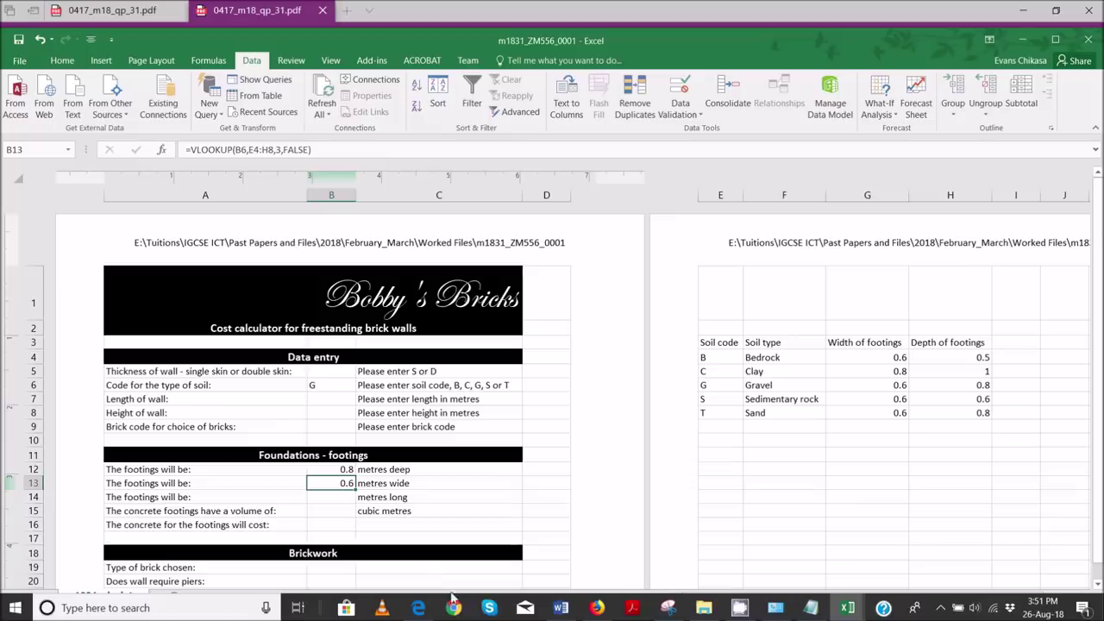
mouse_move(419, 574)
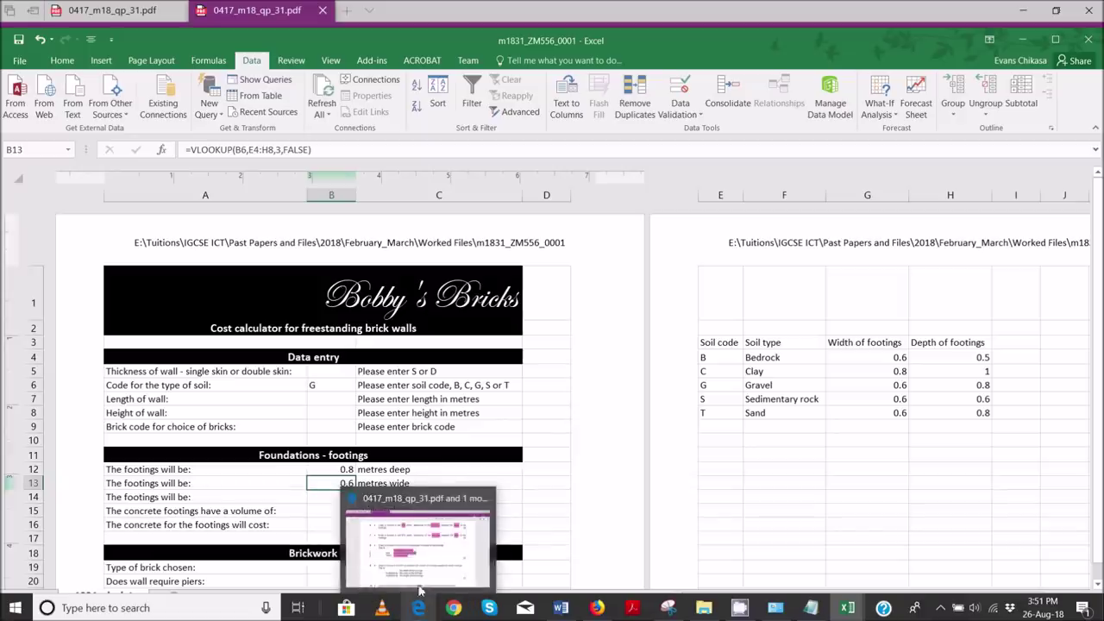
mouse_move(414, 549)
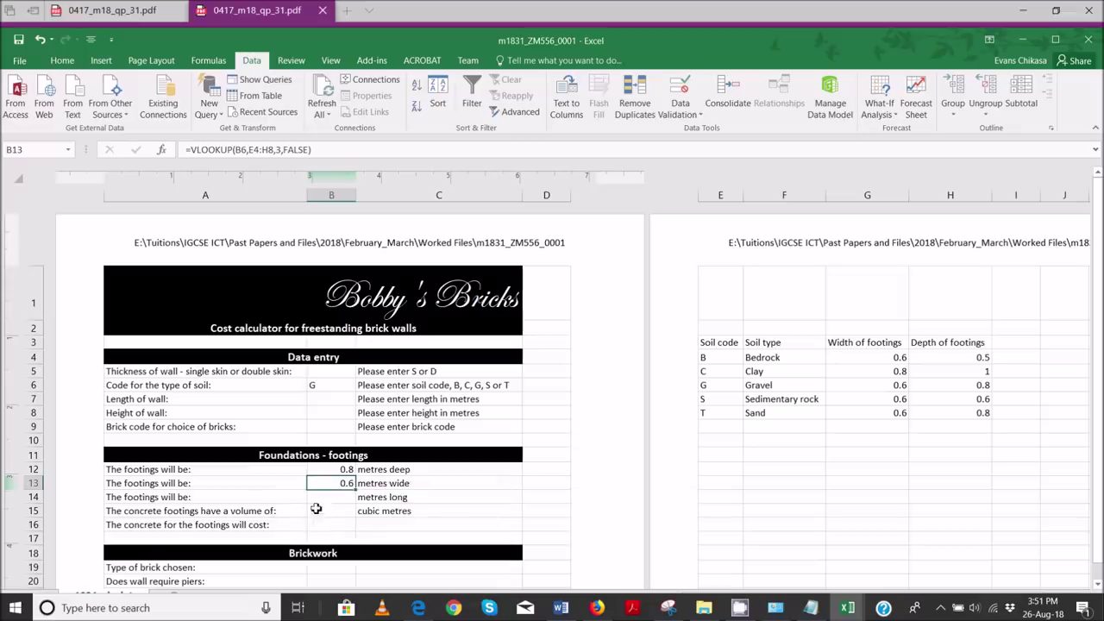
- Enter =B7+B13-0.1 in B14 for the footing length, showing 0.5 metres
left_click(331, 498)
type("=")
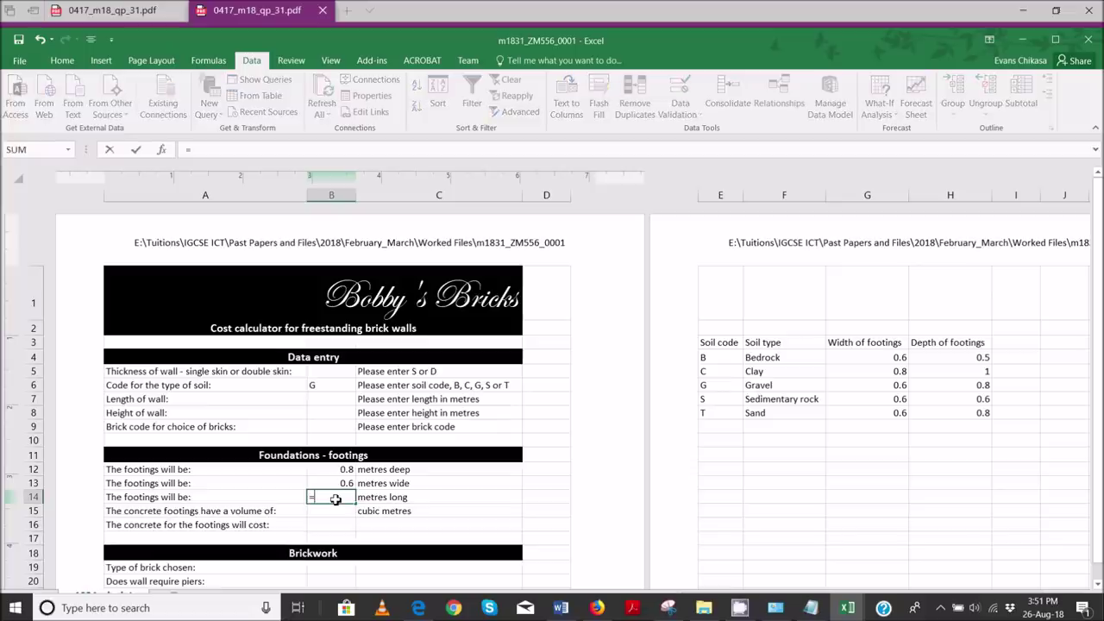
left_click(344, 397)
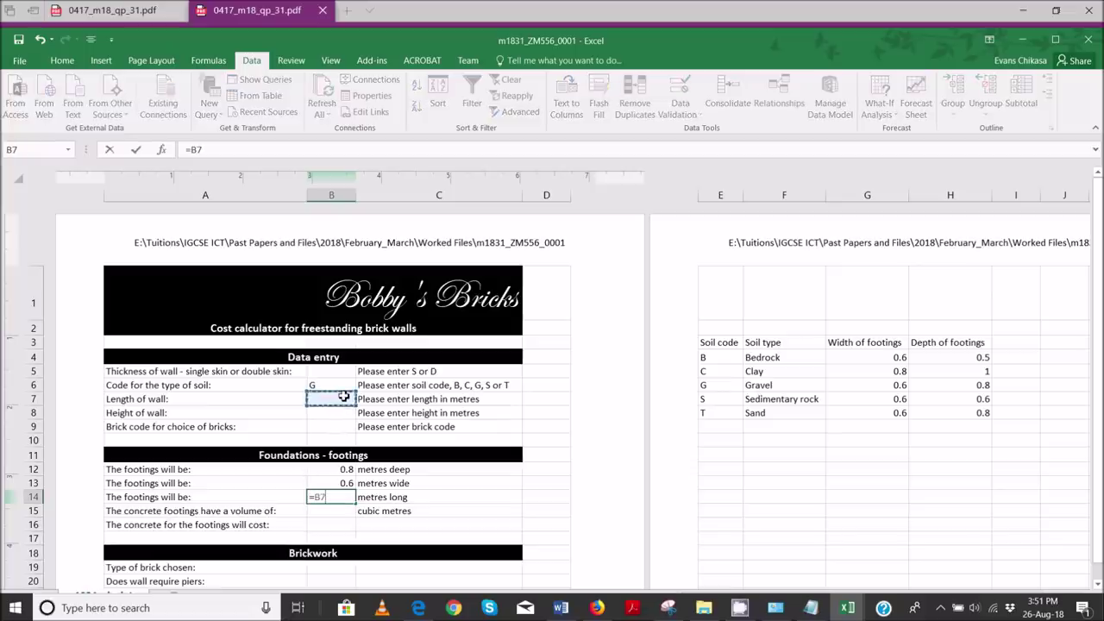
type("+")
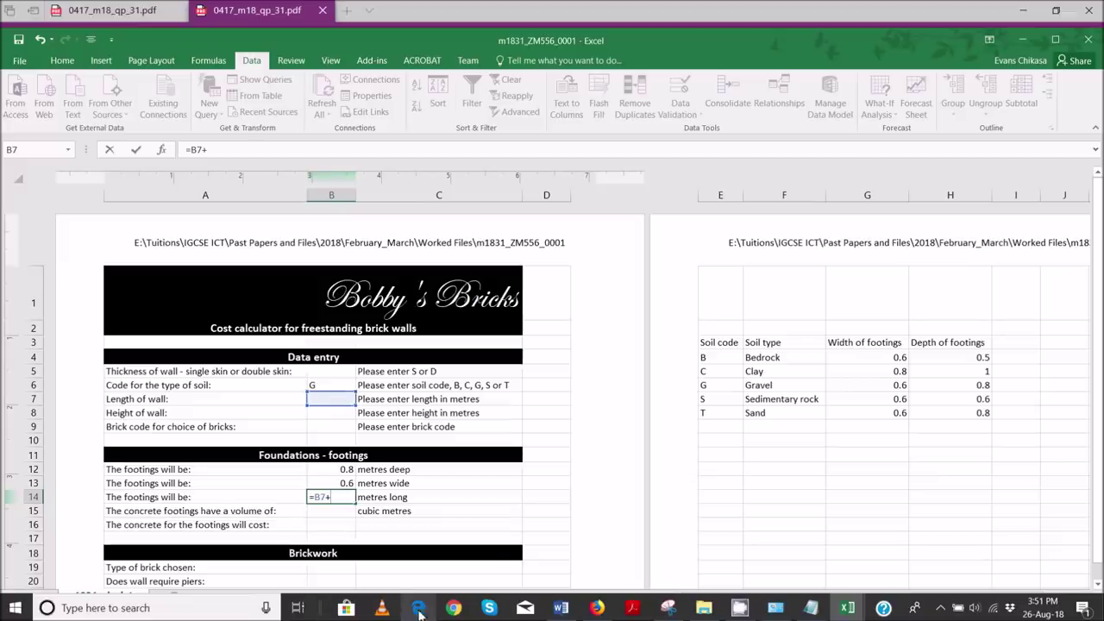
left_click(405, 561)
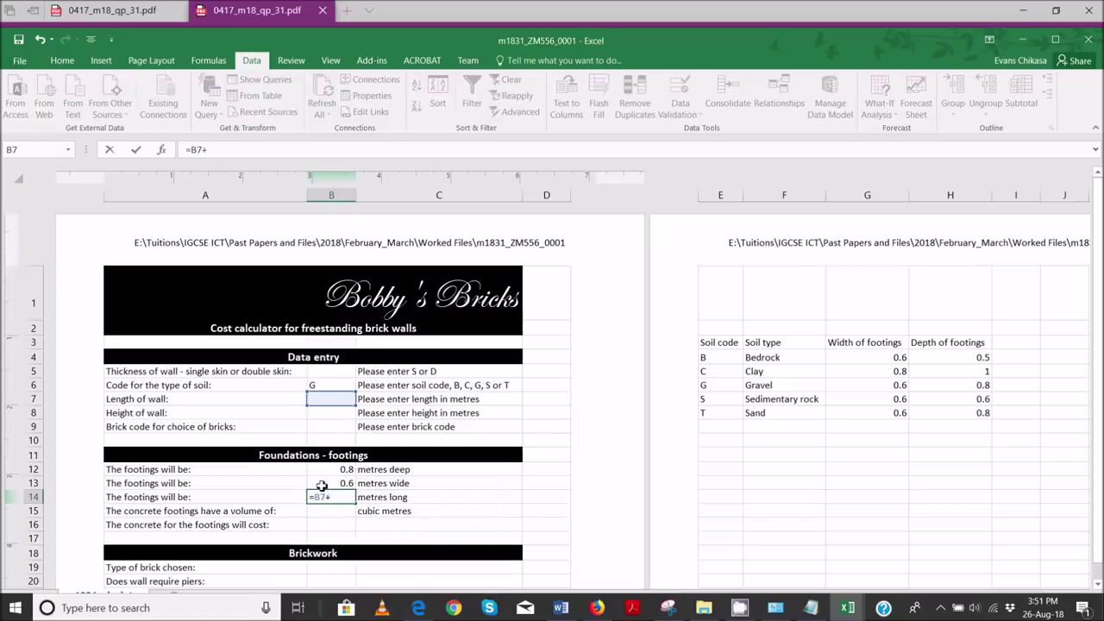
left_click(339, 483)
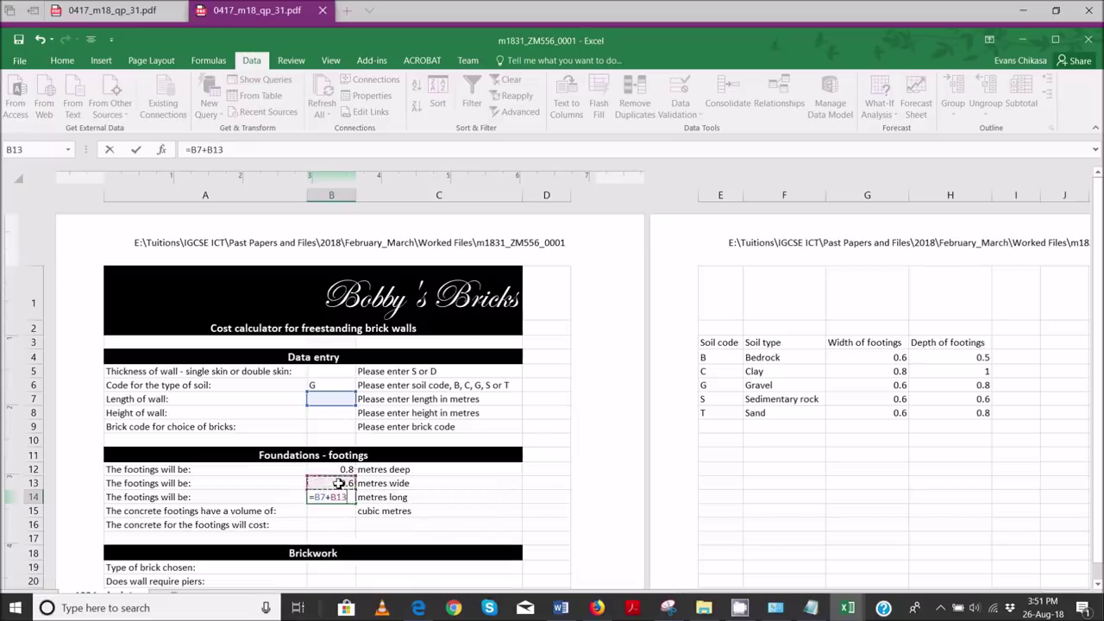
type("-")
type("0.5")
key("Return")
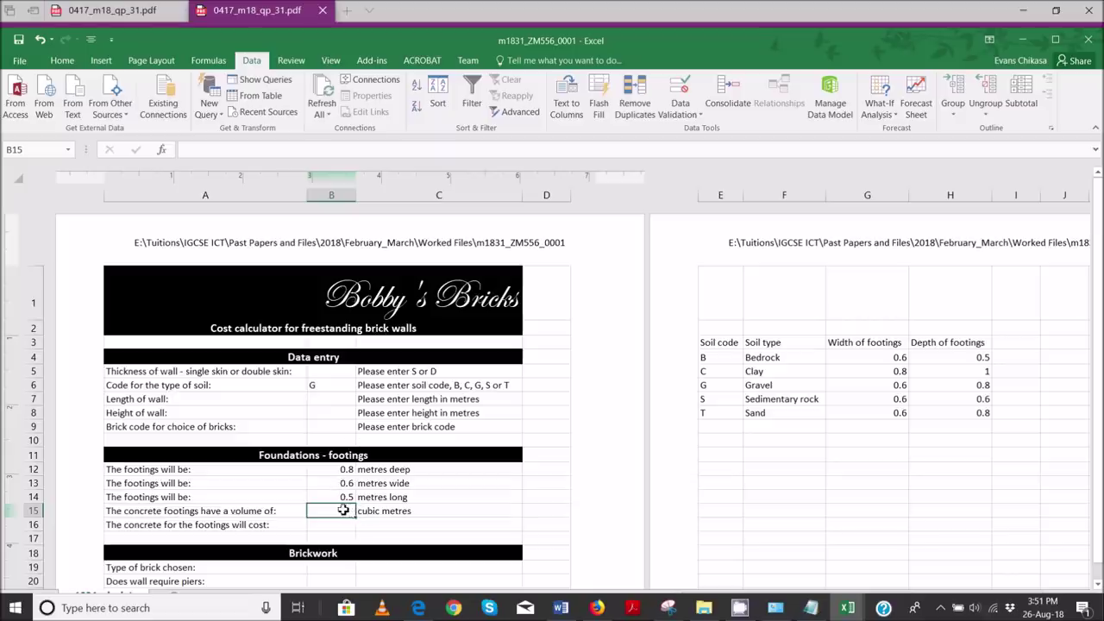
left_click(336, 499)
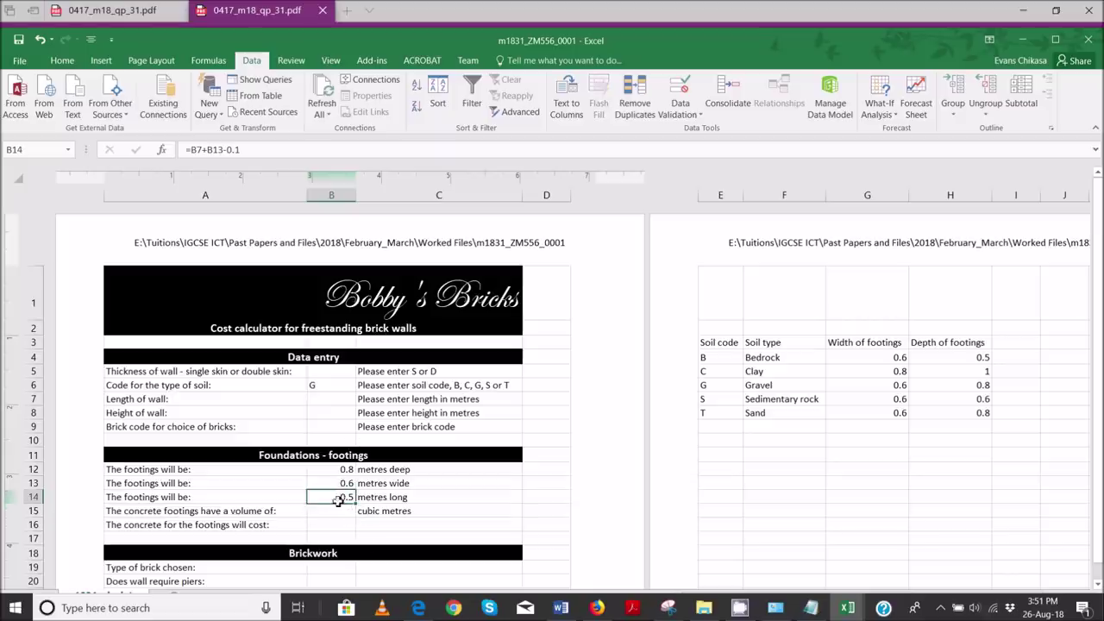
- Highlight question 9's footing depth, width and length lines in the PDF, then return to Excel
left_click(417, 576)
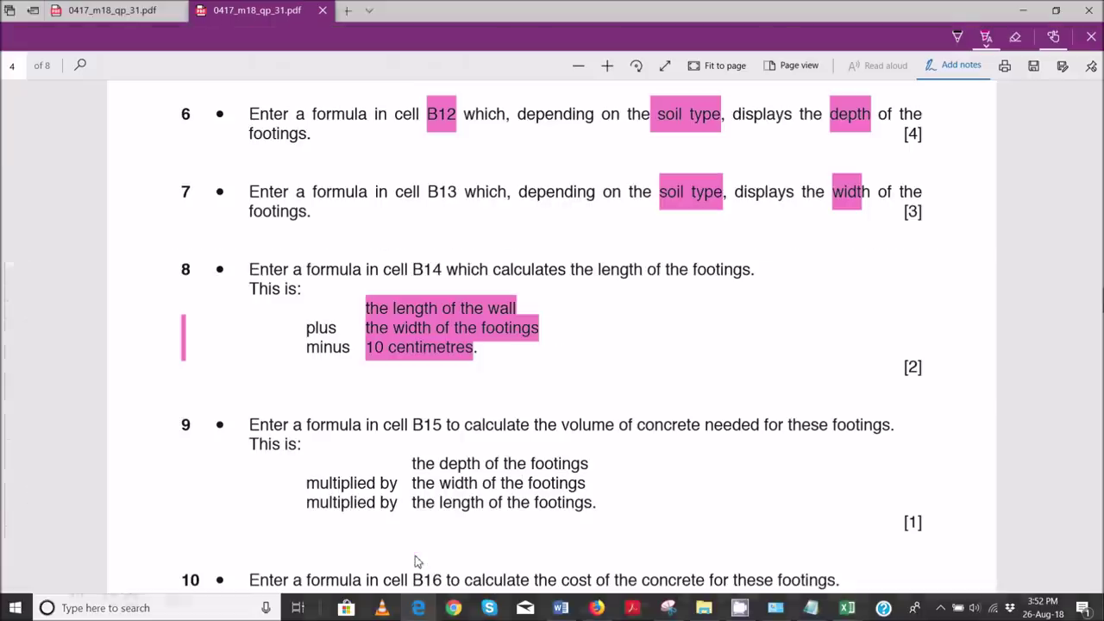
scroll(375, 398, "down", 2)
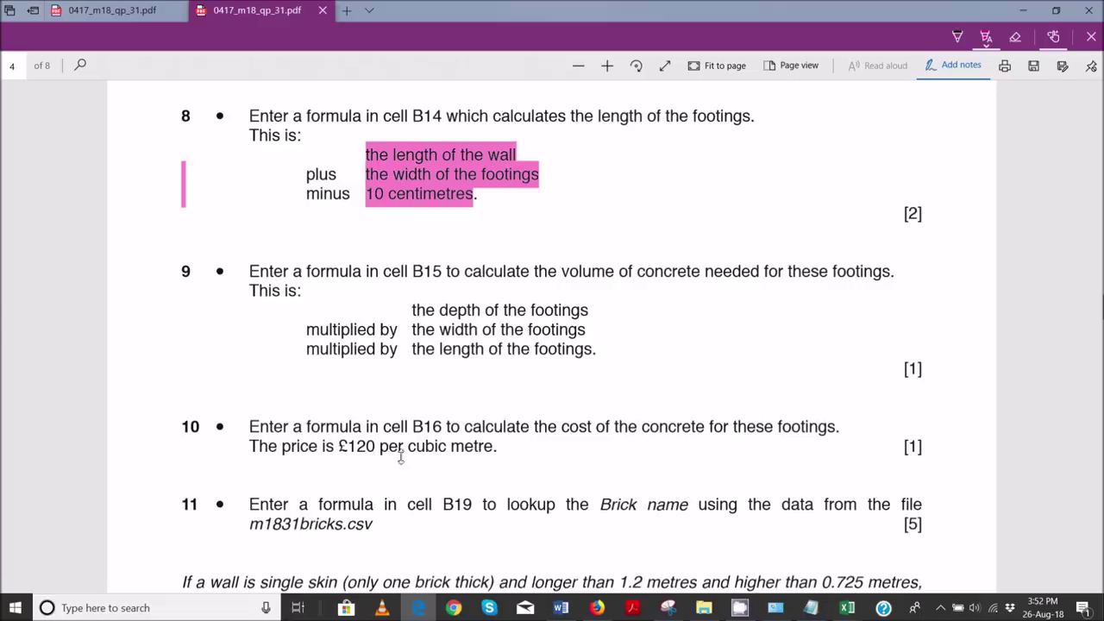
scroll(438, 437, "down", 2)
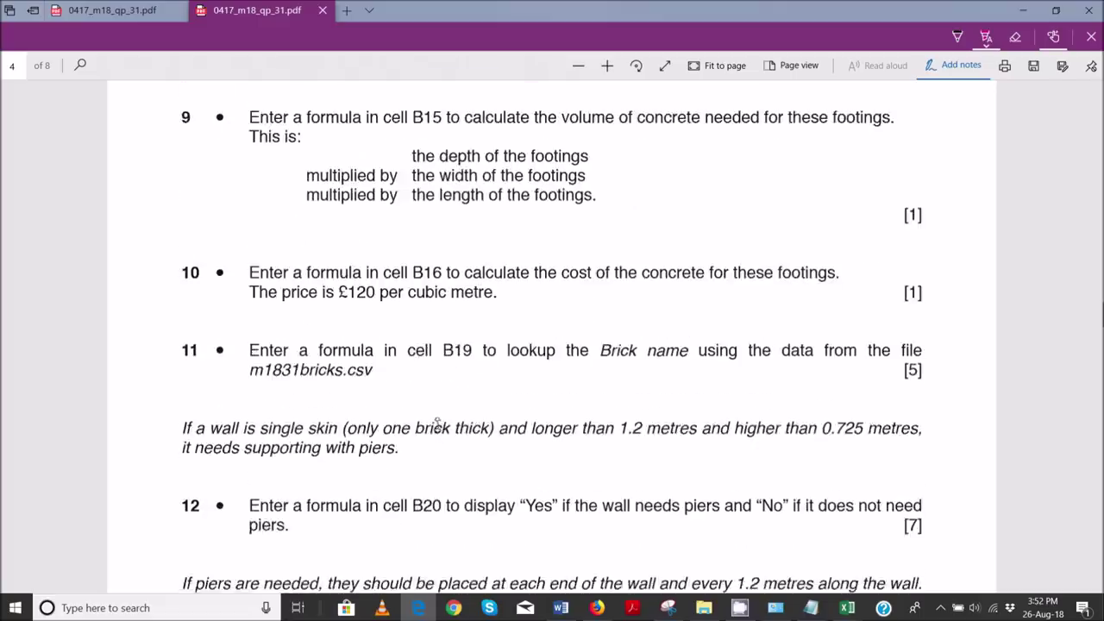
scroll(438, 422, "up", 3)
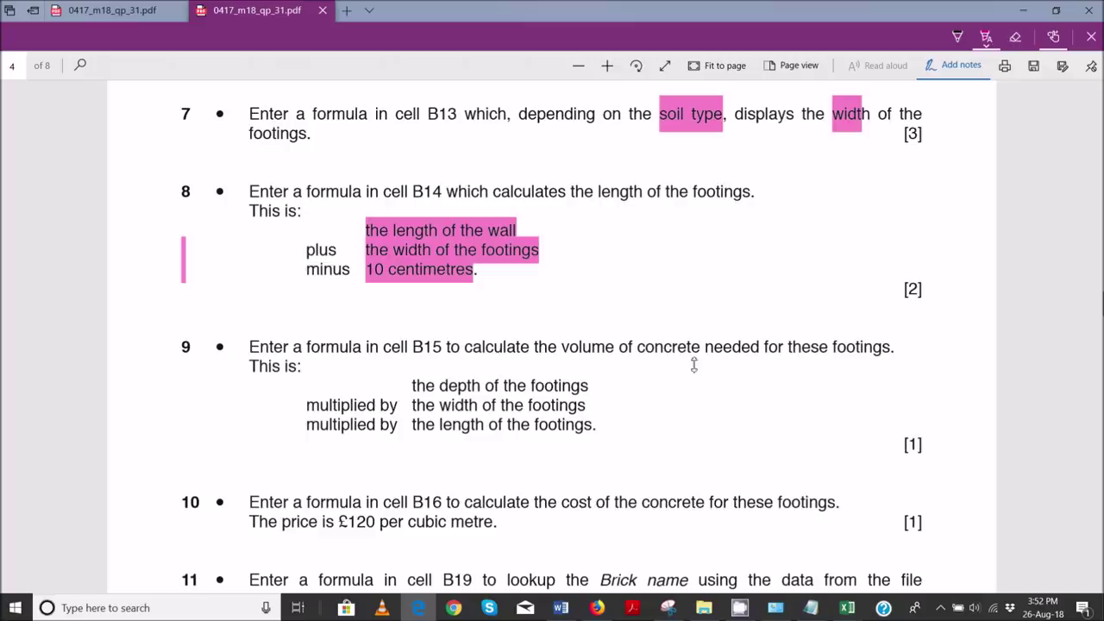
left_click_drag(410, 389, 589, 386)
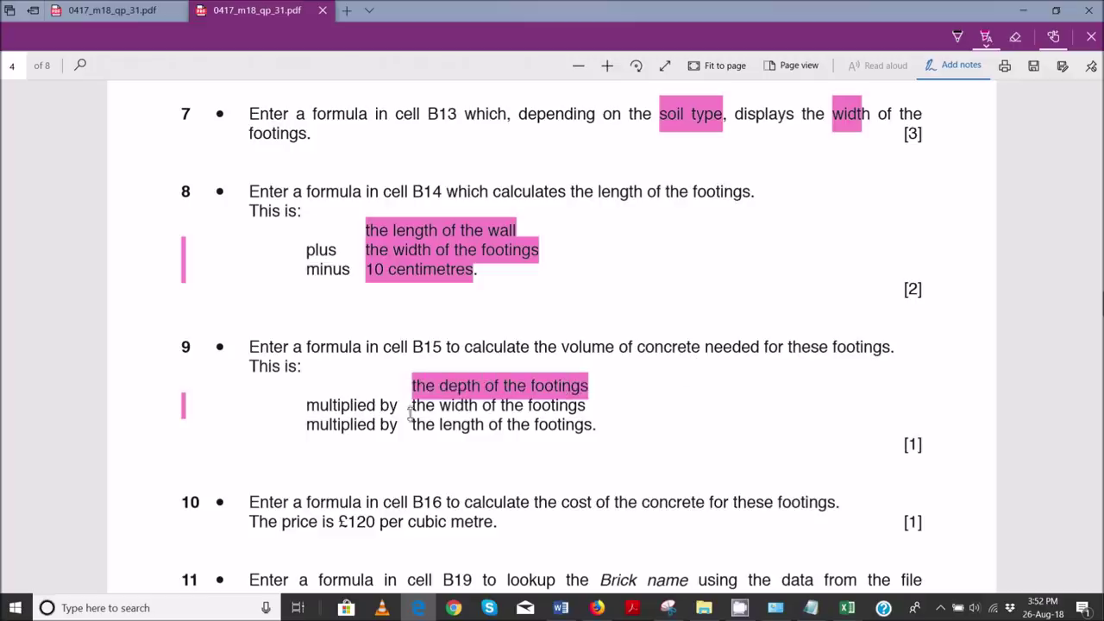
left_click_drag(412, 406, 588, 406)
left_click_drag(413, 424, 594, 427)
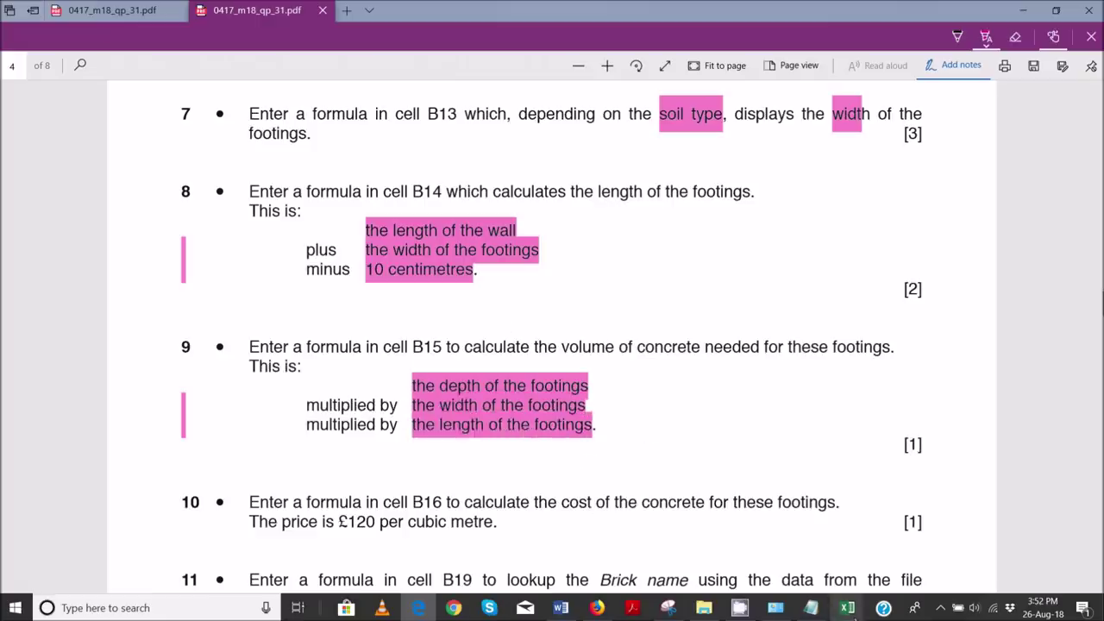
mouse_move(847, 607)
left_click(905, 569)
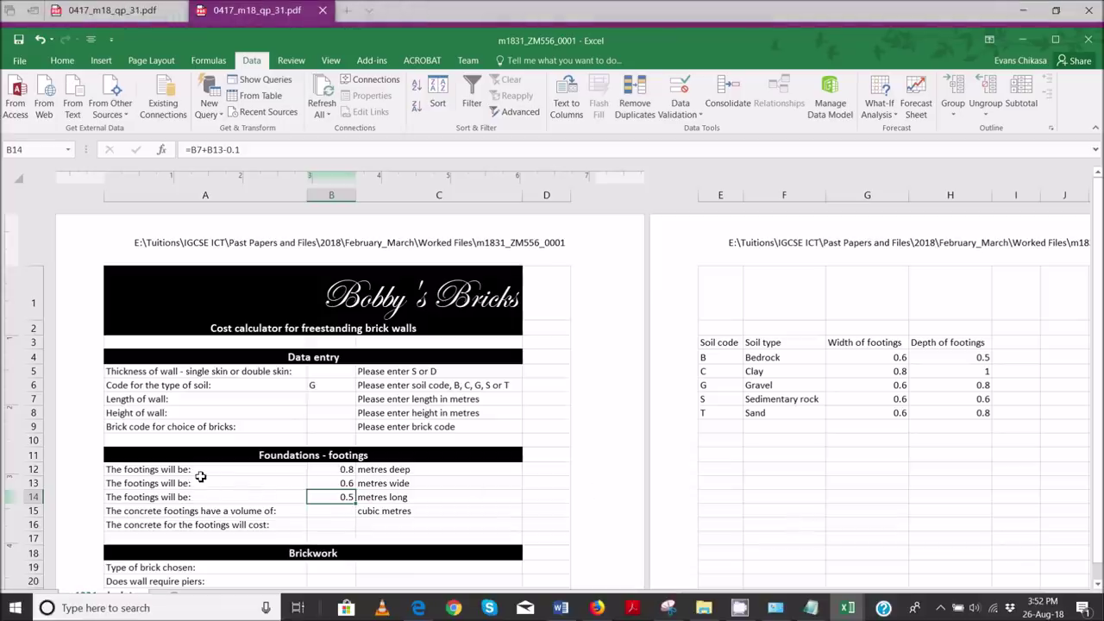
- Enter =B12*B13*B14 in B15, giving a footing concrete volume of 0.24 cubic metres
left_click(371, 472)
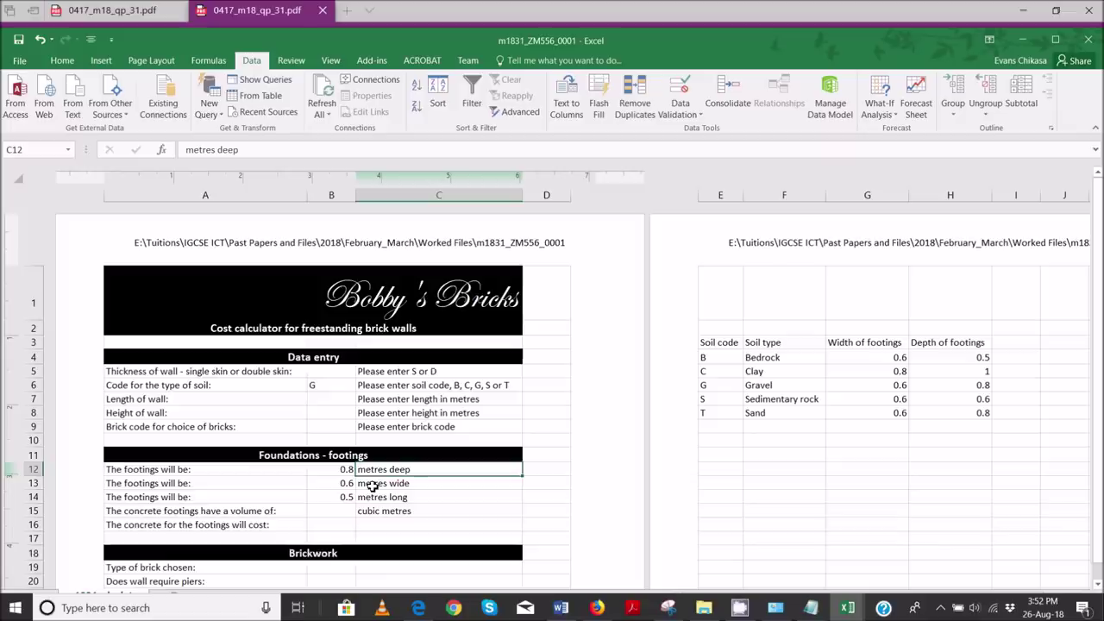
left_click(371, 485)
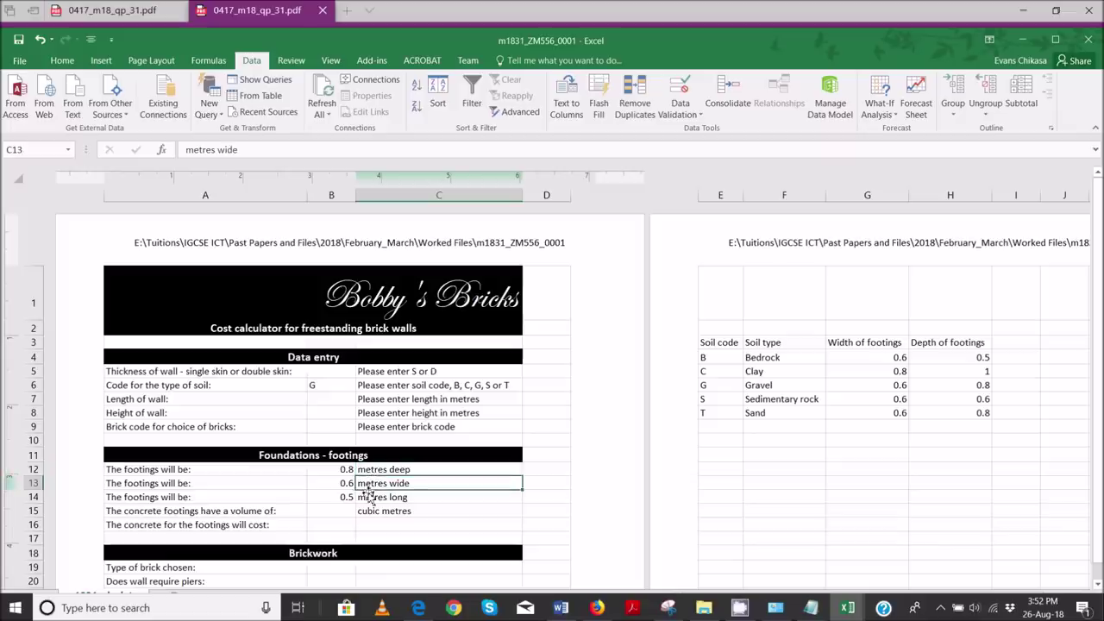
left_click(366, 497)
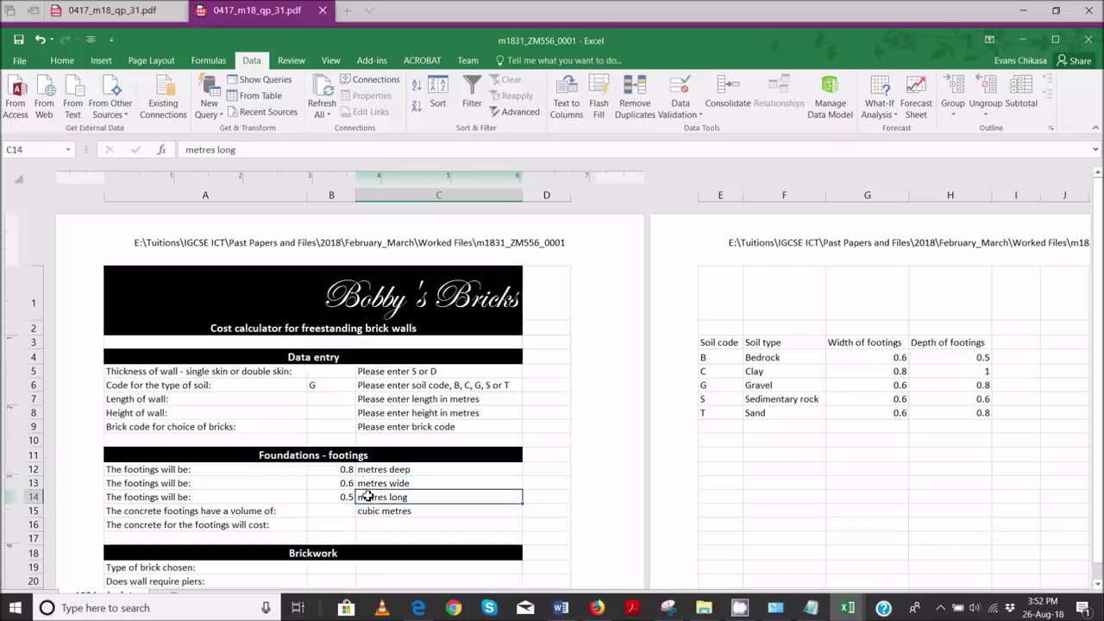
left_click(329, 509)
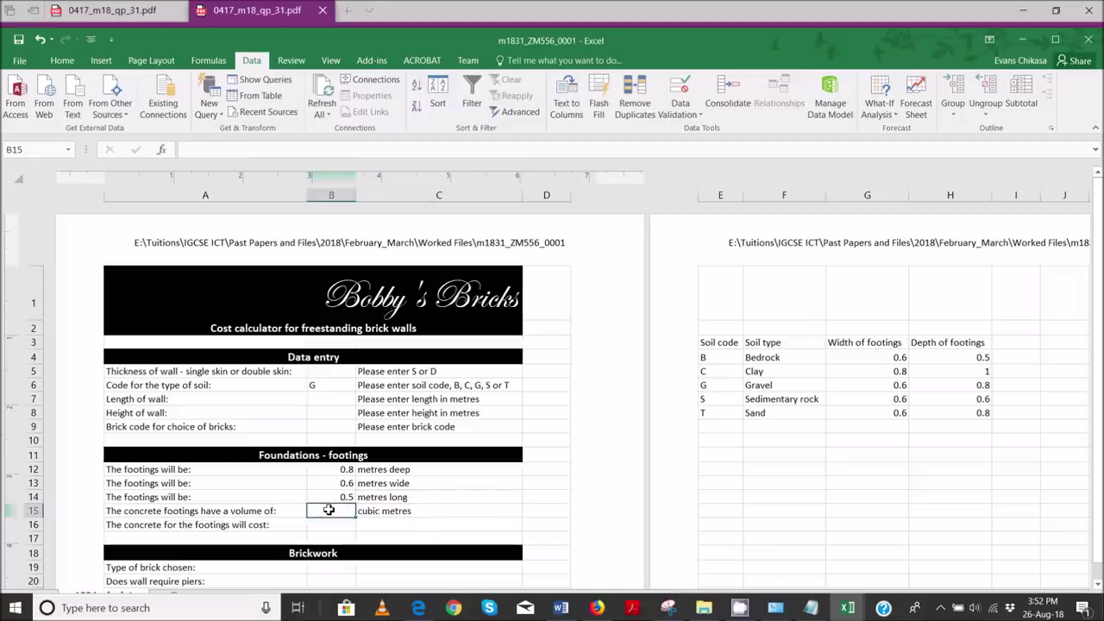
type("=")
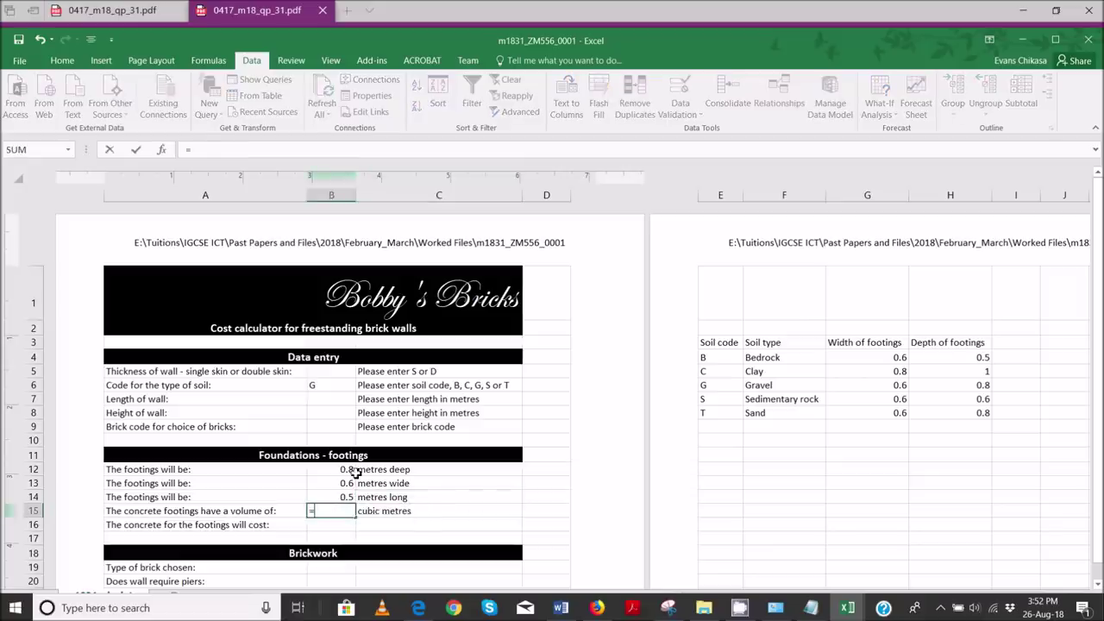
left_click(347, 470)
type("*")
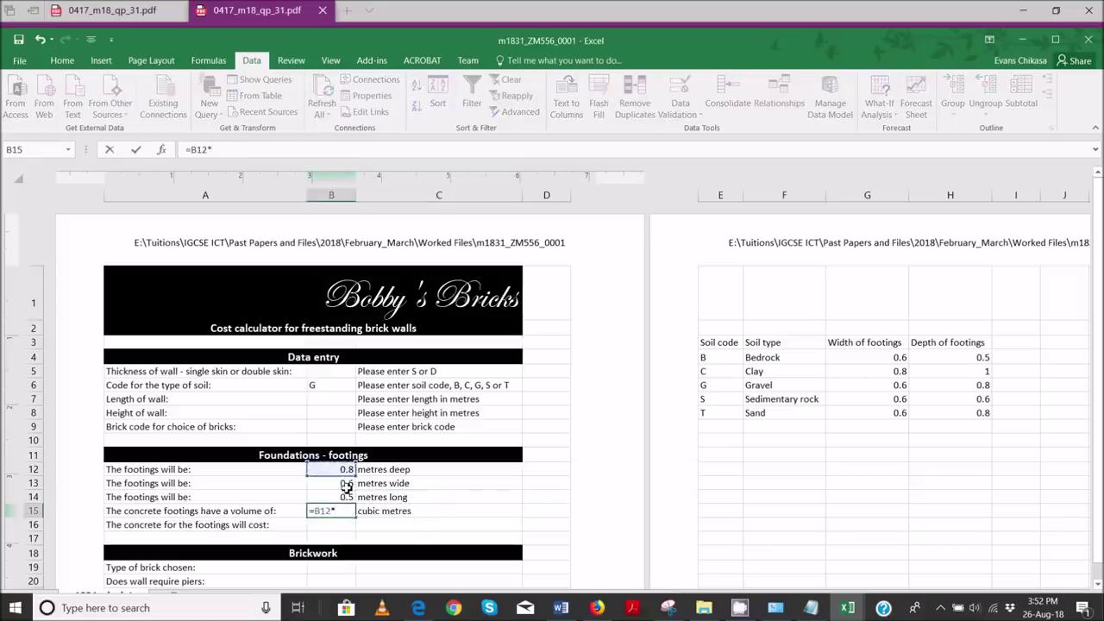
left_click(346, 484)
type("*")
left_click(346, 498)
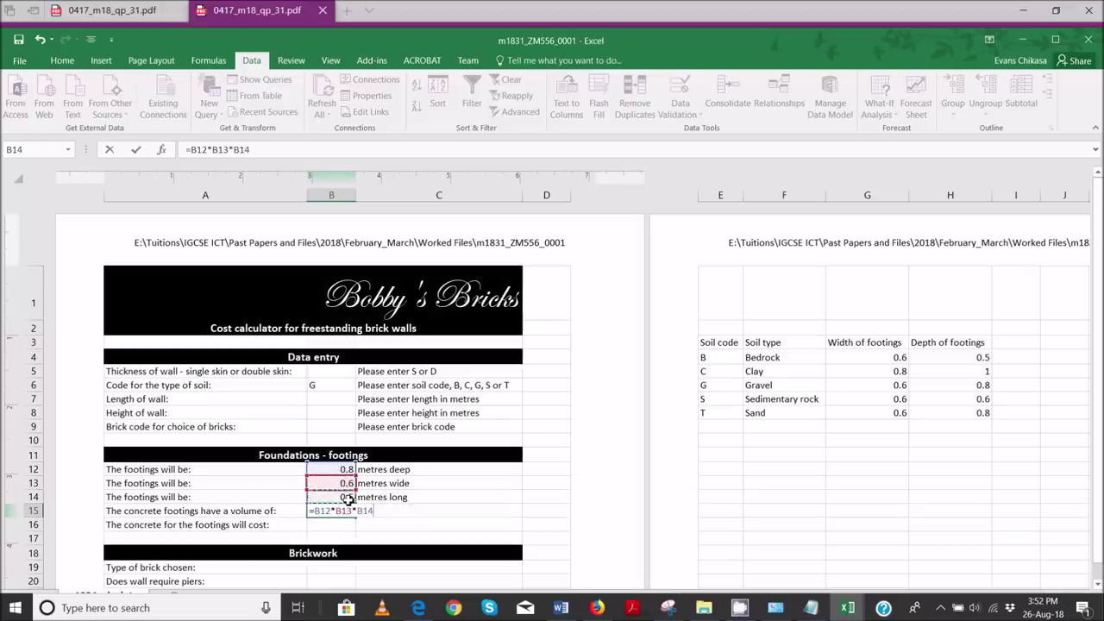
key("Return")
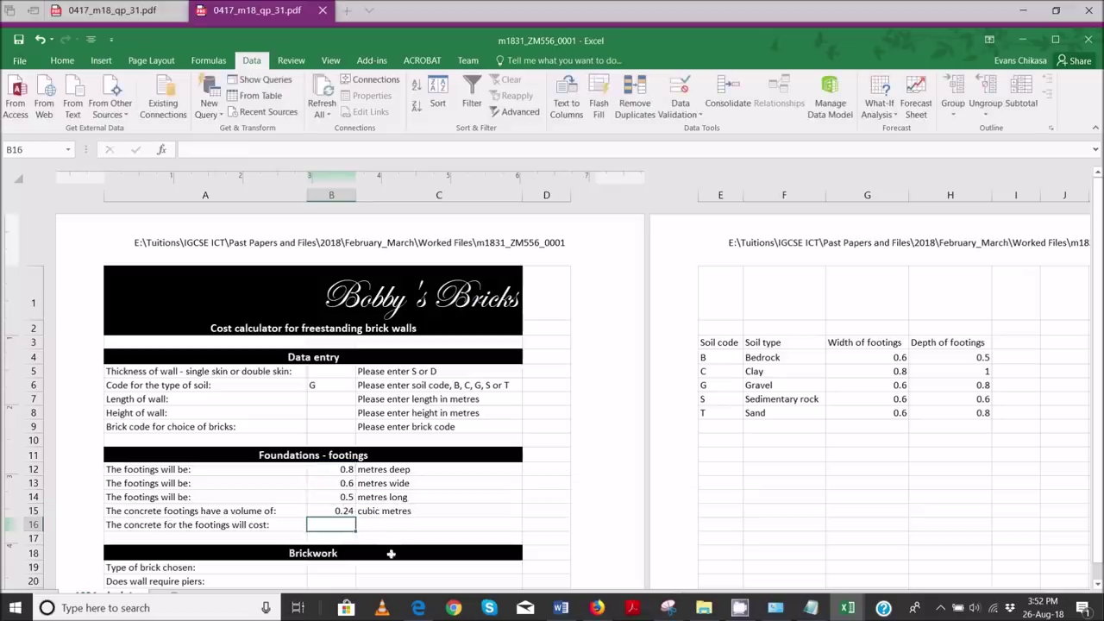
- In the question paper, highlight question 10's line 'The price is £120 per cubic metre'
mouse_move(418, 608)
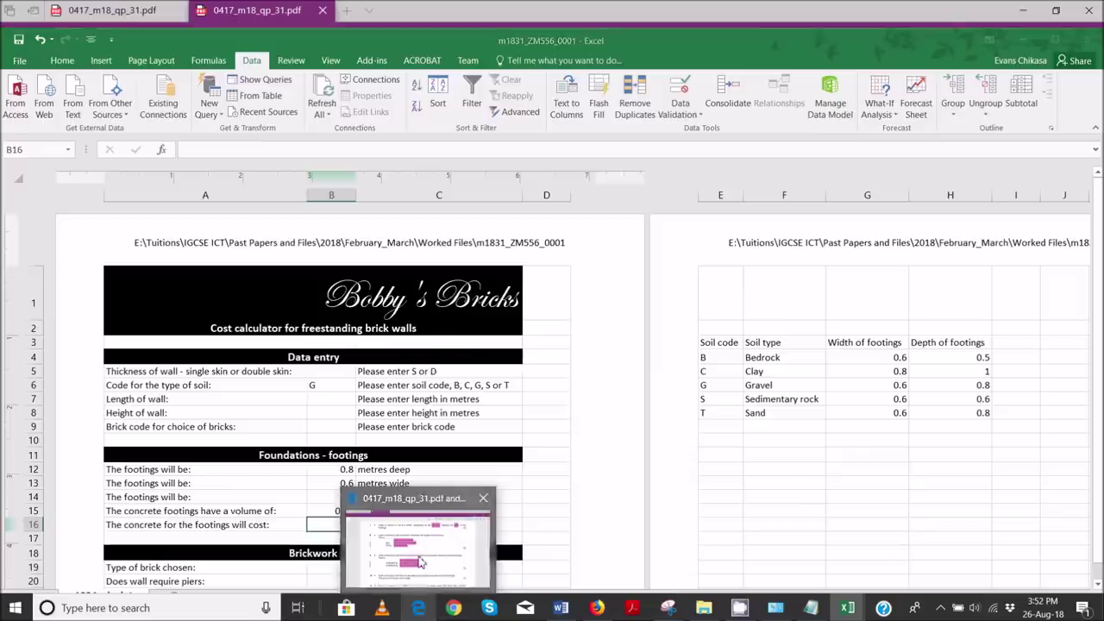
left_click(422, 562)
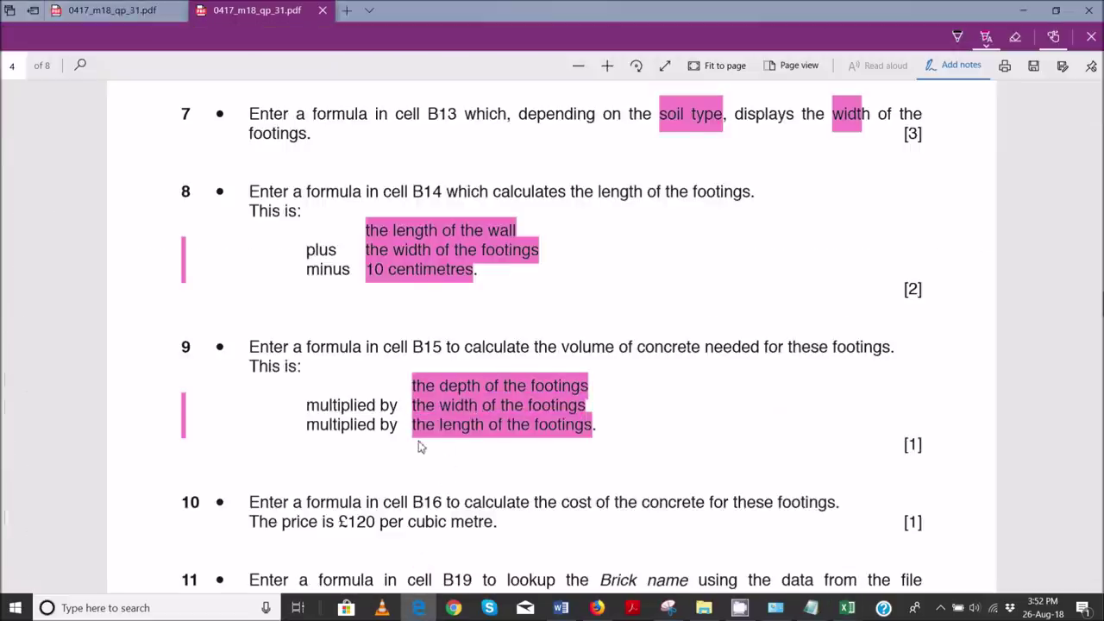
scroll(420, 447, "down", 1)
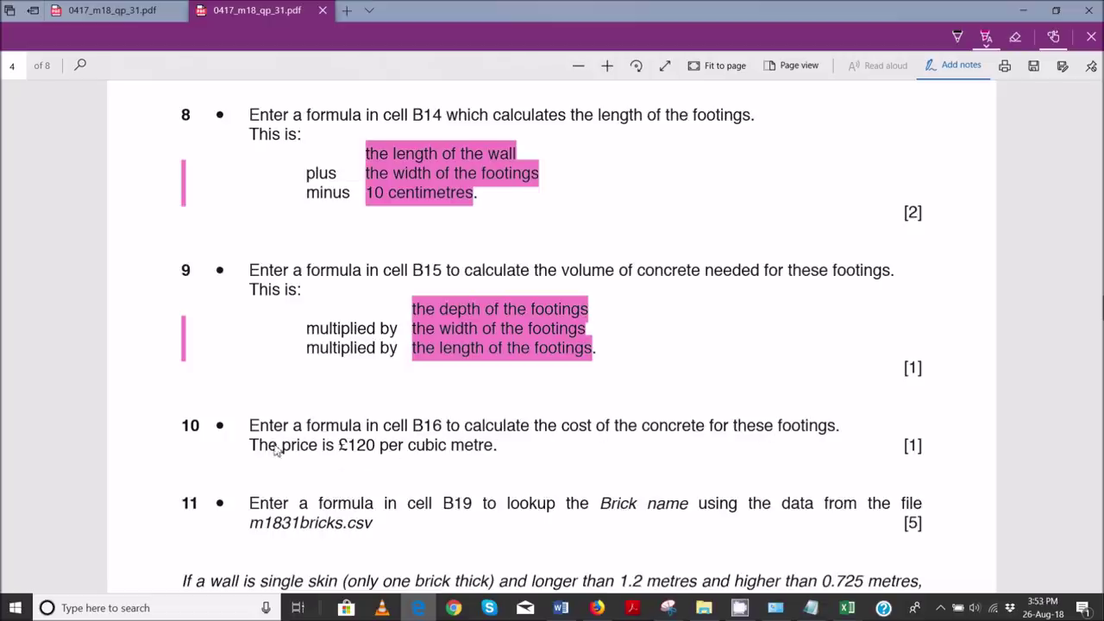
left_click_drag(221, 446, 493, 448)
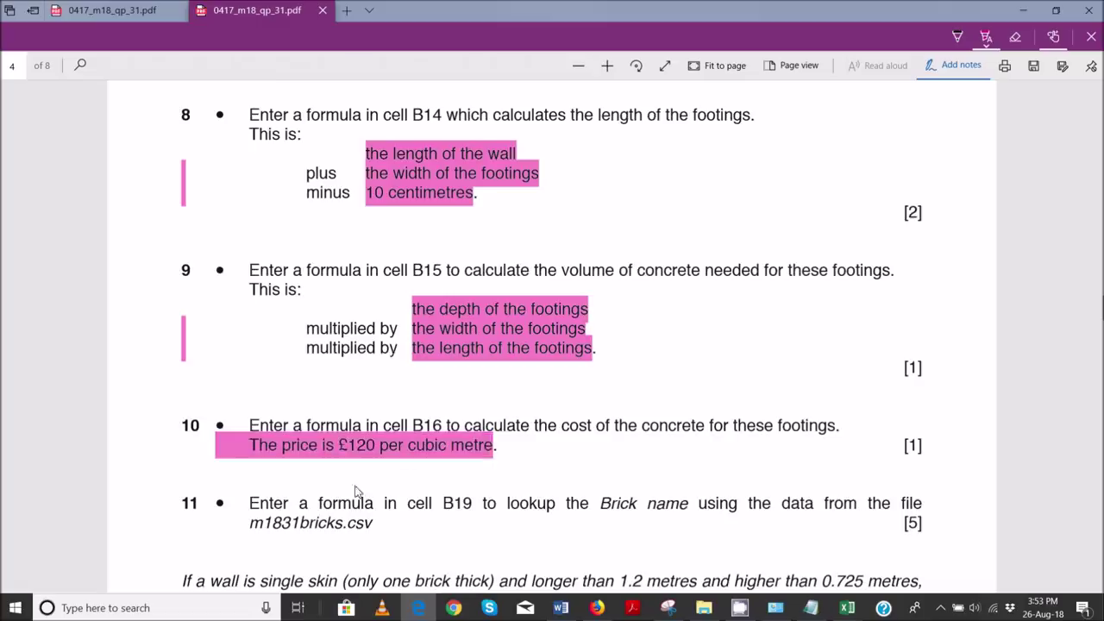
- Make B16 multiply 120 by the B15 volume for a cost of 28.8, then show question 11
mouse_move(847, 608)
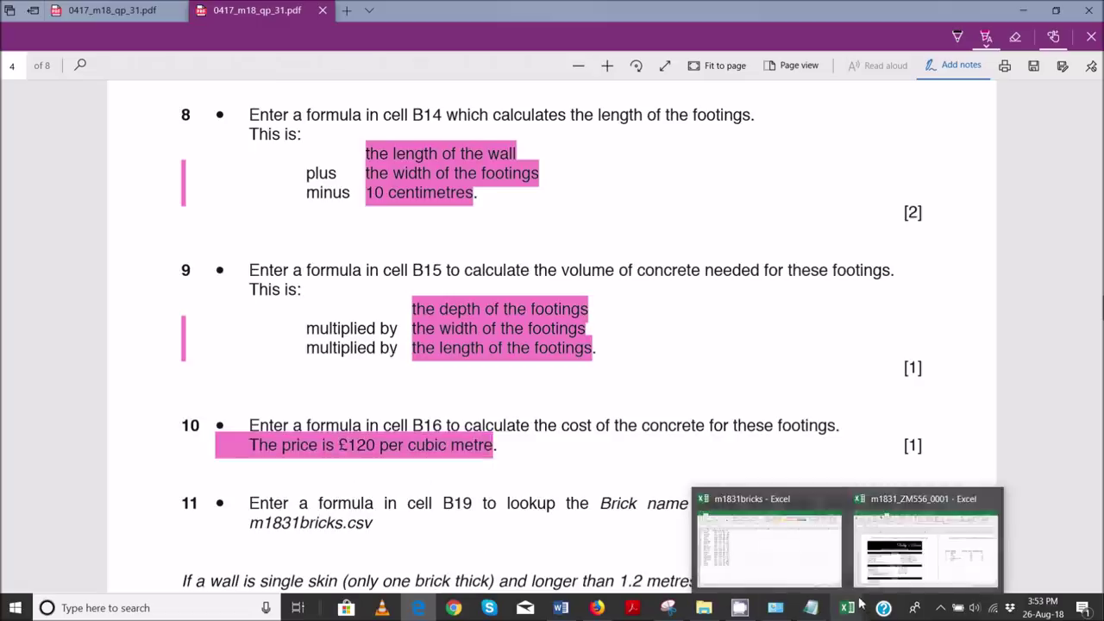
left_click(919, 535)
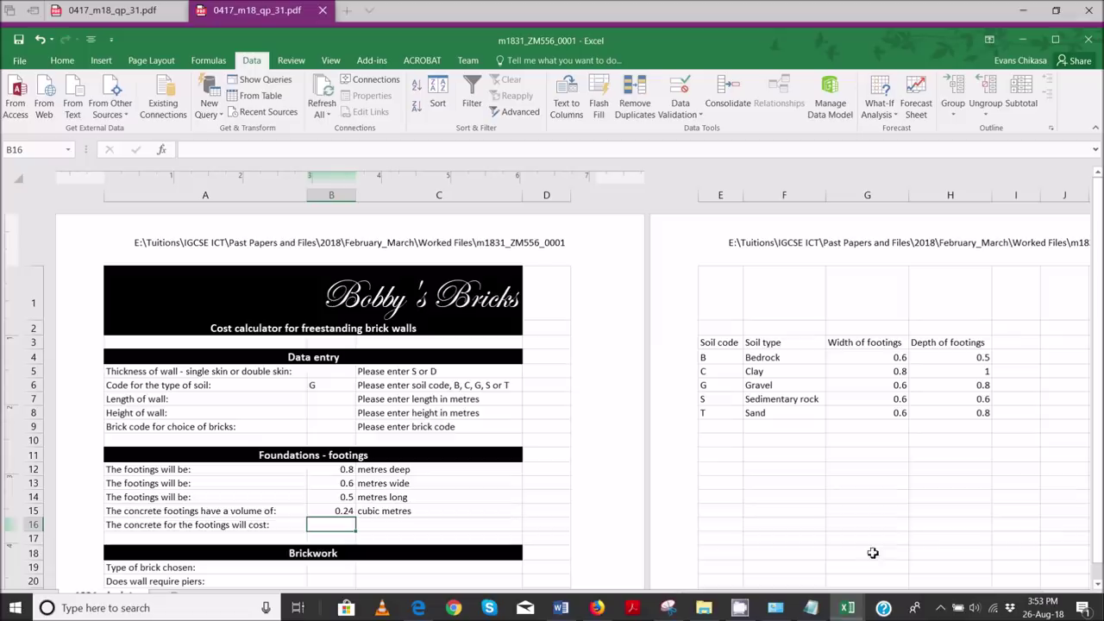
left_click(337, 512)
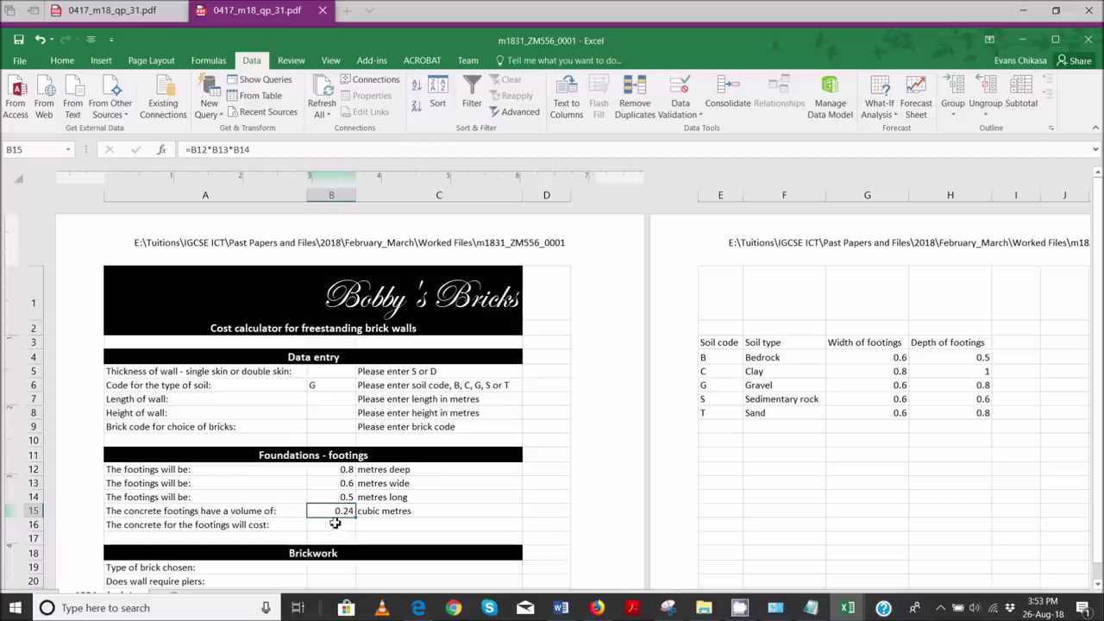
left_click(330, 523)
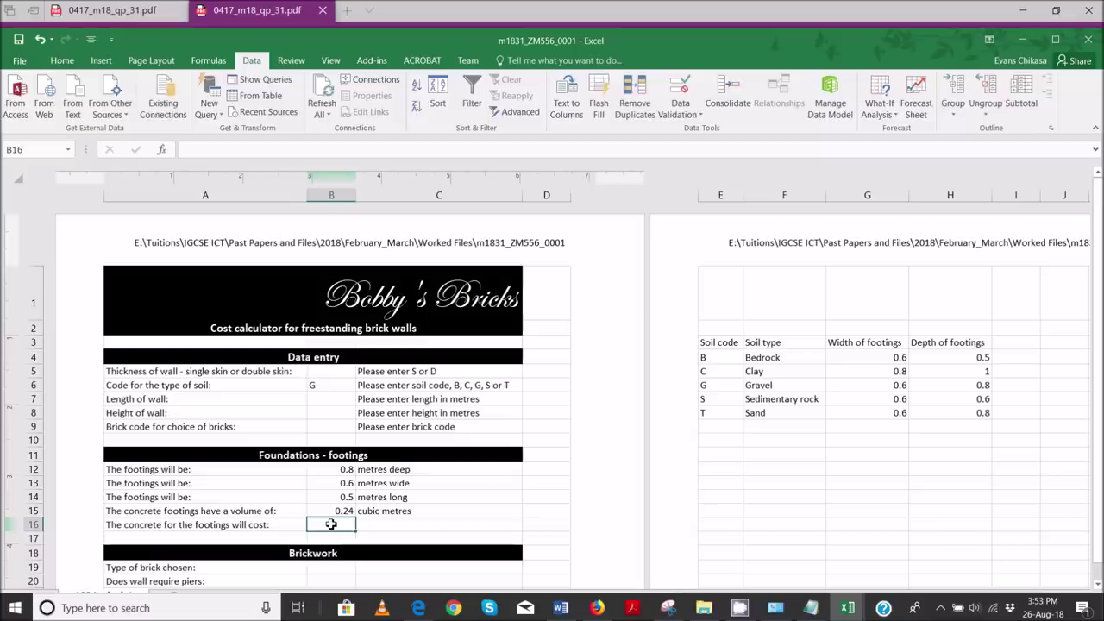
type("=120*")
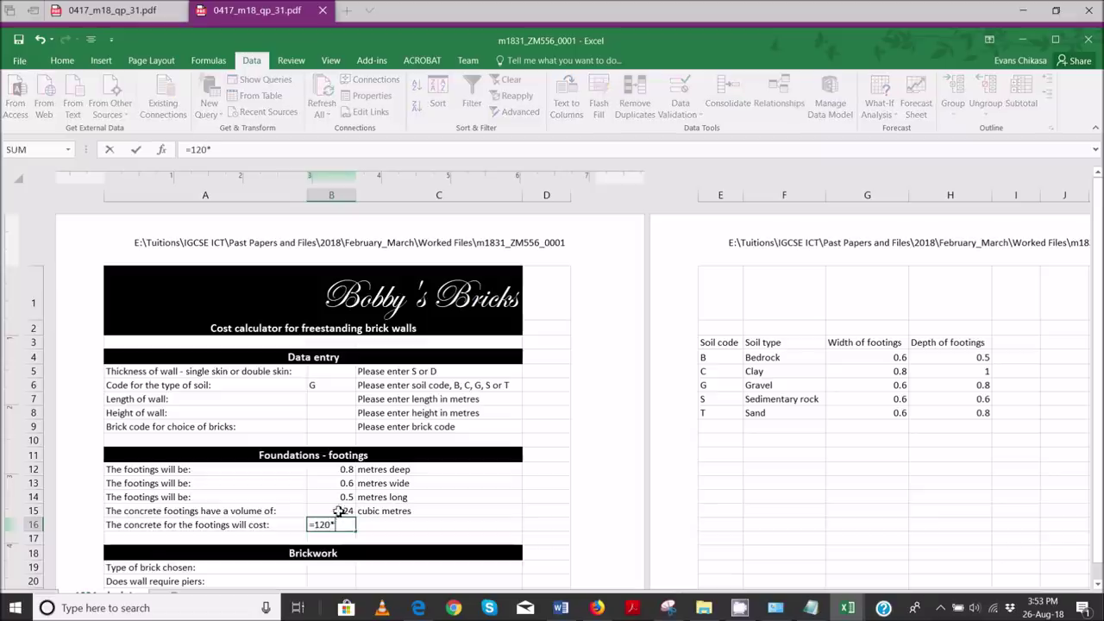
left_click(341, 512)
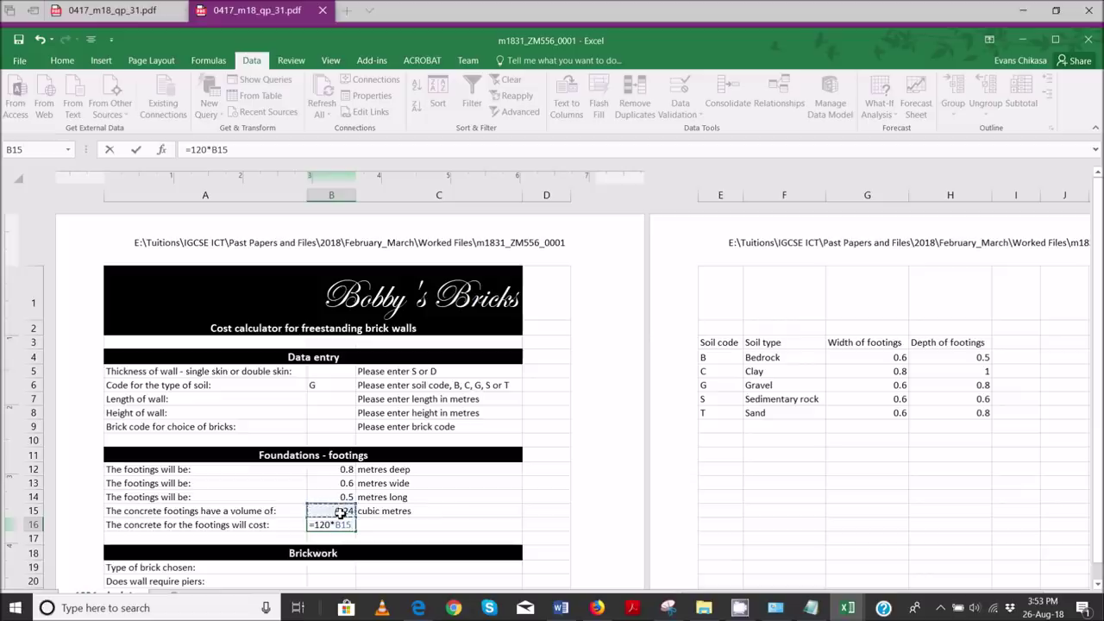
key("Return")
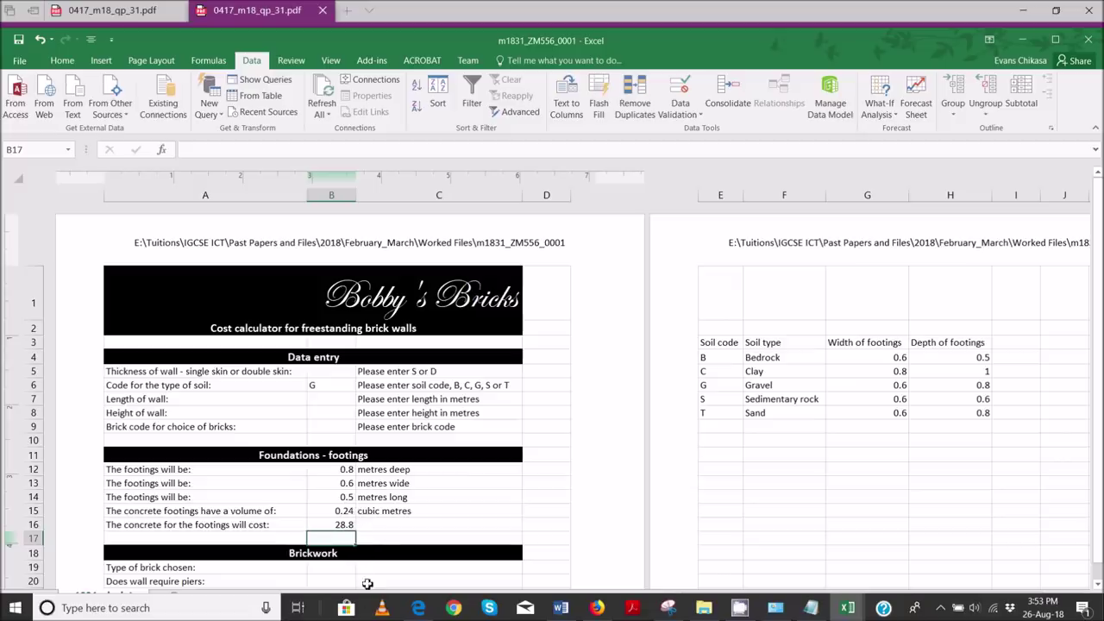
left_click(430, 608)
scroll(350, 453, "down", 5)
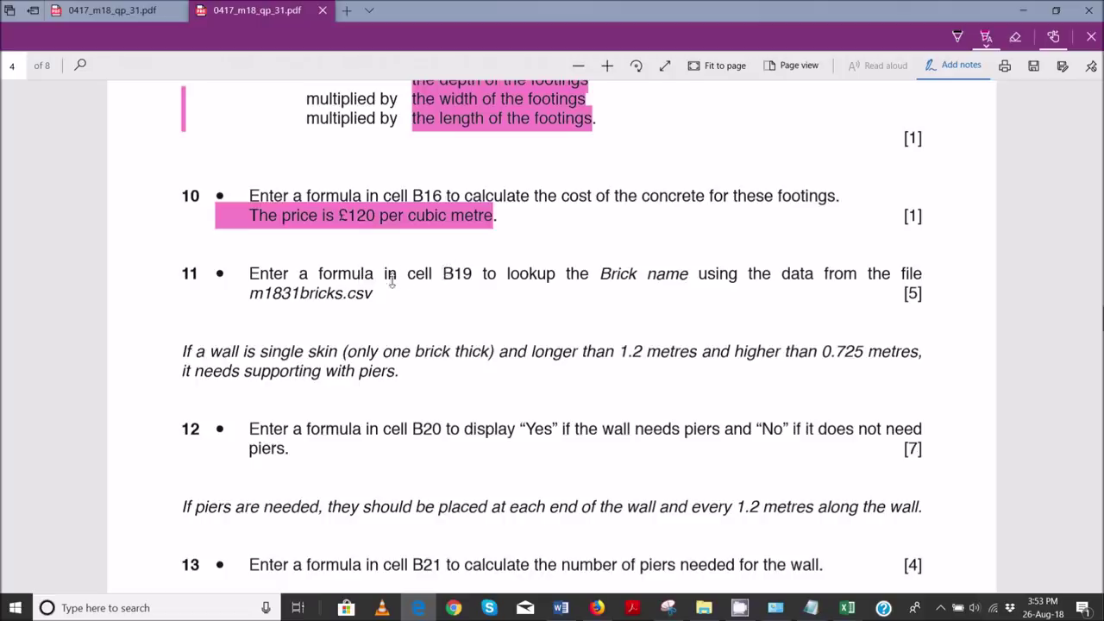
- Mark 'B19', the word 'Brick' and the file name 'm1831bricks.csv' in pink in question 11
left_click_drag(442, 274, 473, 274)
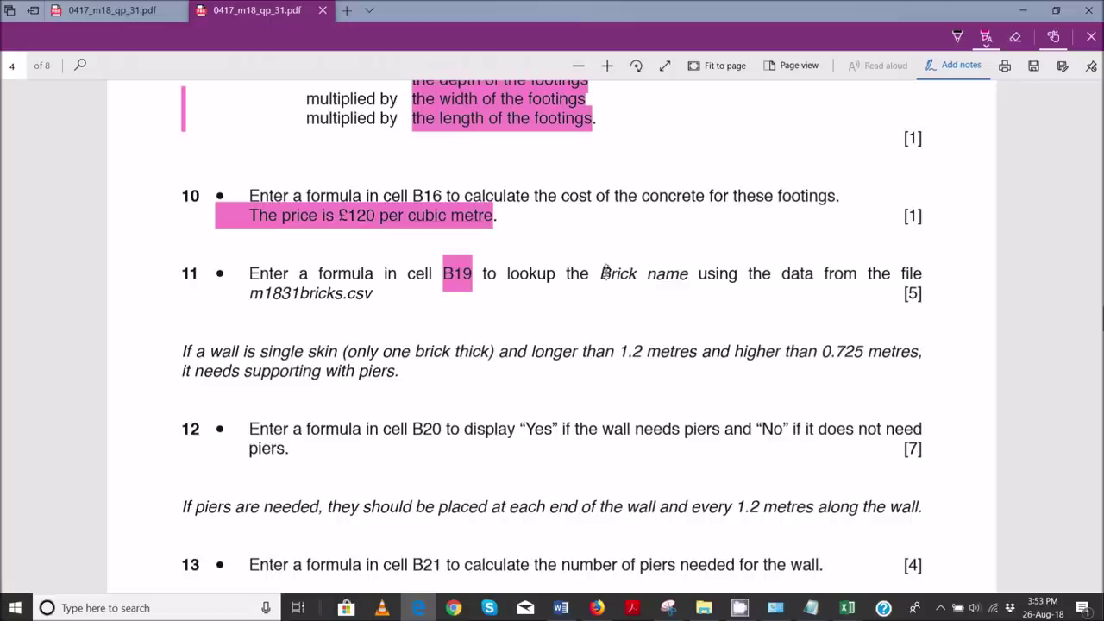
left_click_drag(634, 278, 639, 278)
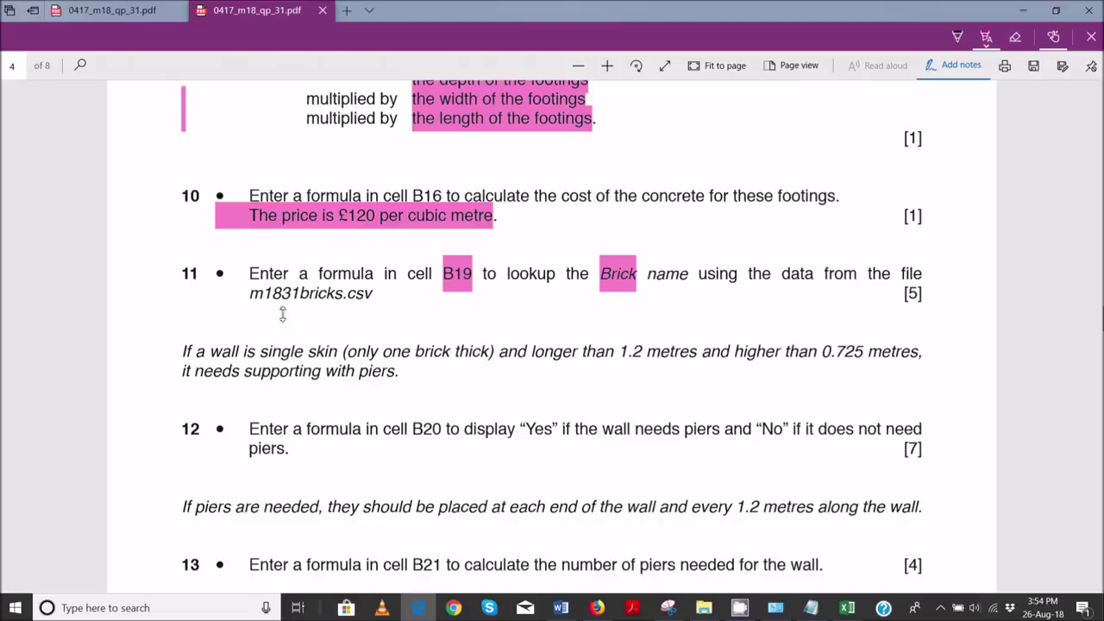
left_click_drag(249, 298, 376, 298)
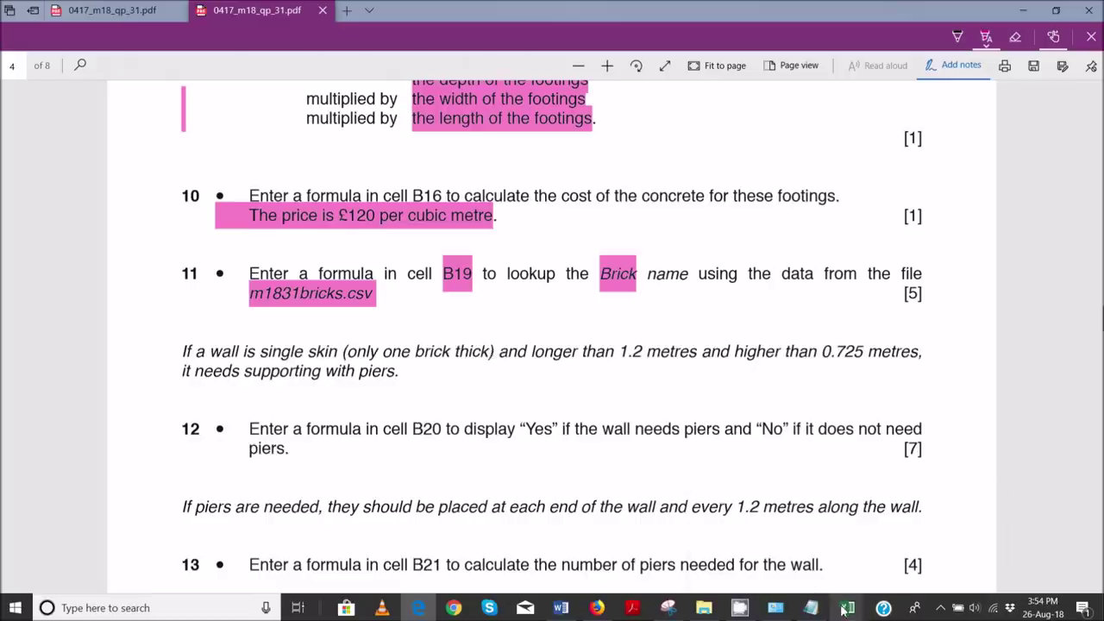
- Bring up m1831bricks and select the brick codes in A2:A20
mouse_move(848, 610)
left_click(771, 545)
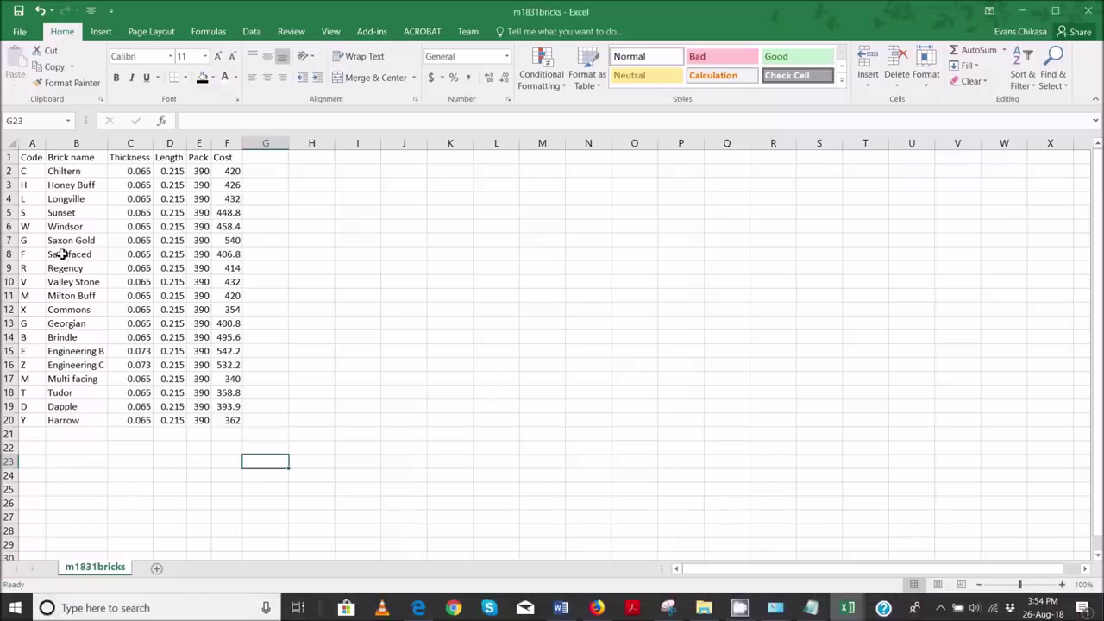
left_click_drag(28, 170, 40, 425)
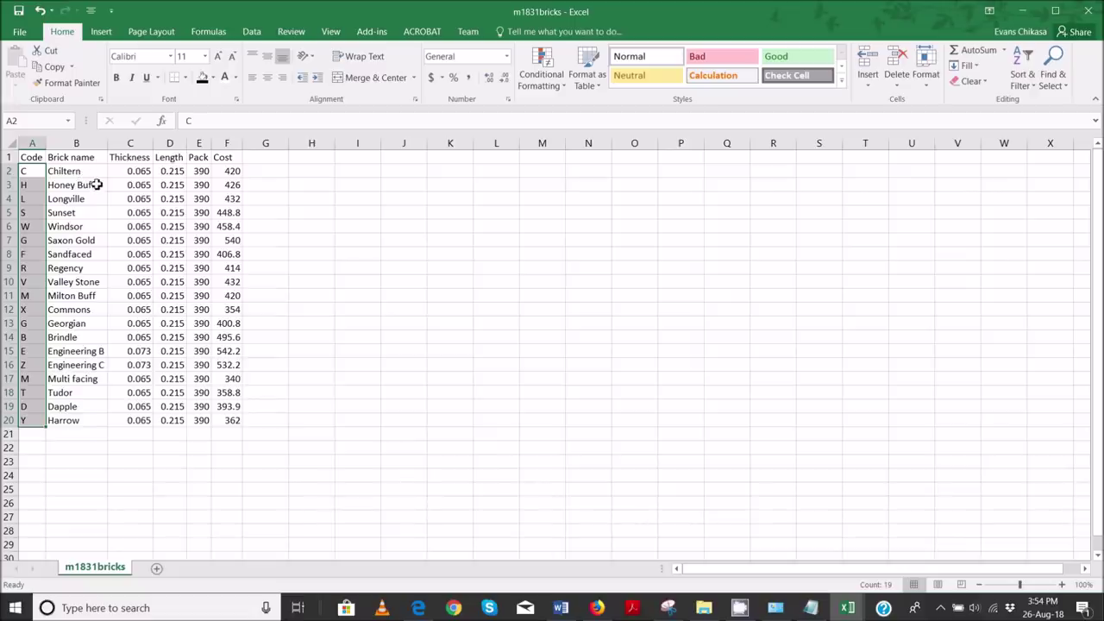
left_click(91, 171)
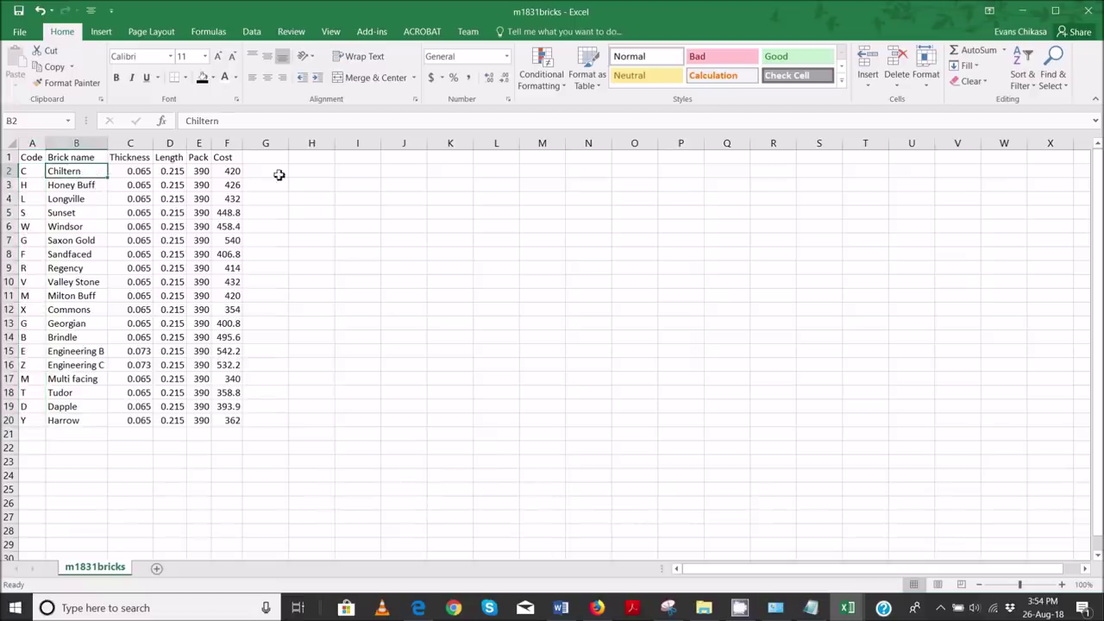
- Glance at the question paper and cost calculator, then return to m1831bricks
left_click(425, 604)
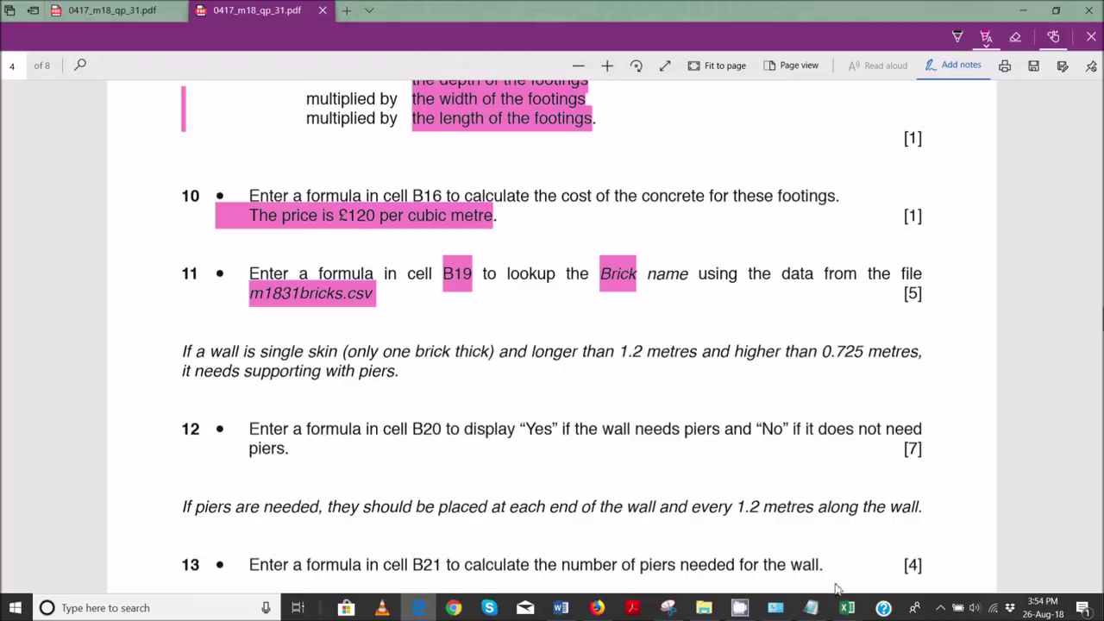
mouse_move(848, 607)
left_click(901, 566)
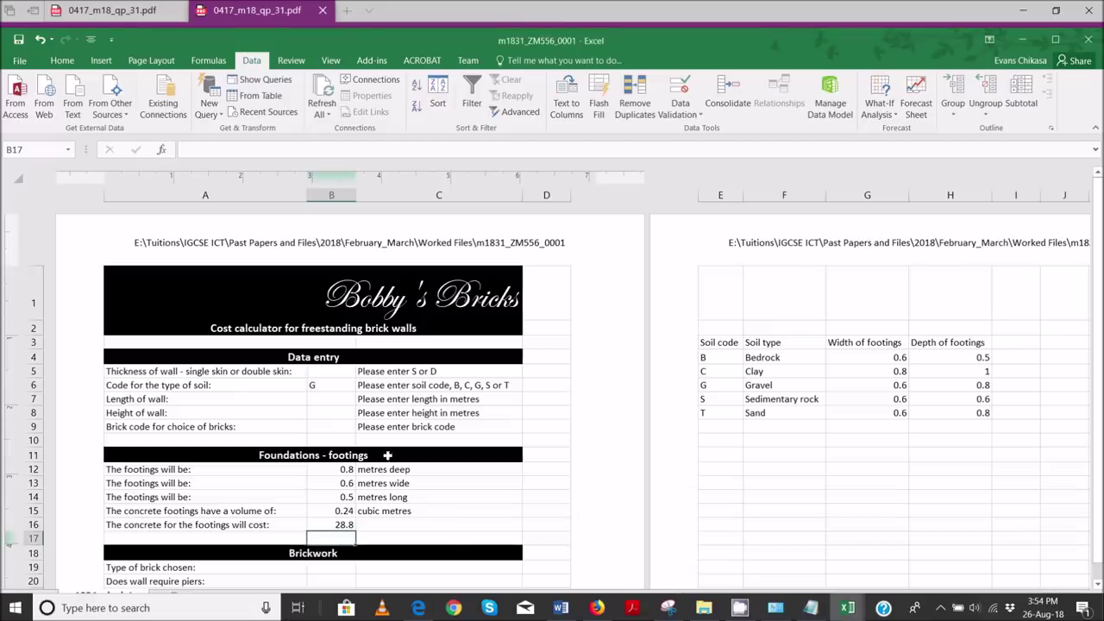
mouse_move(848, 607)
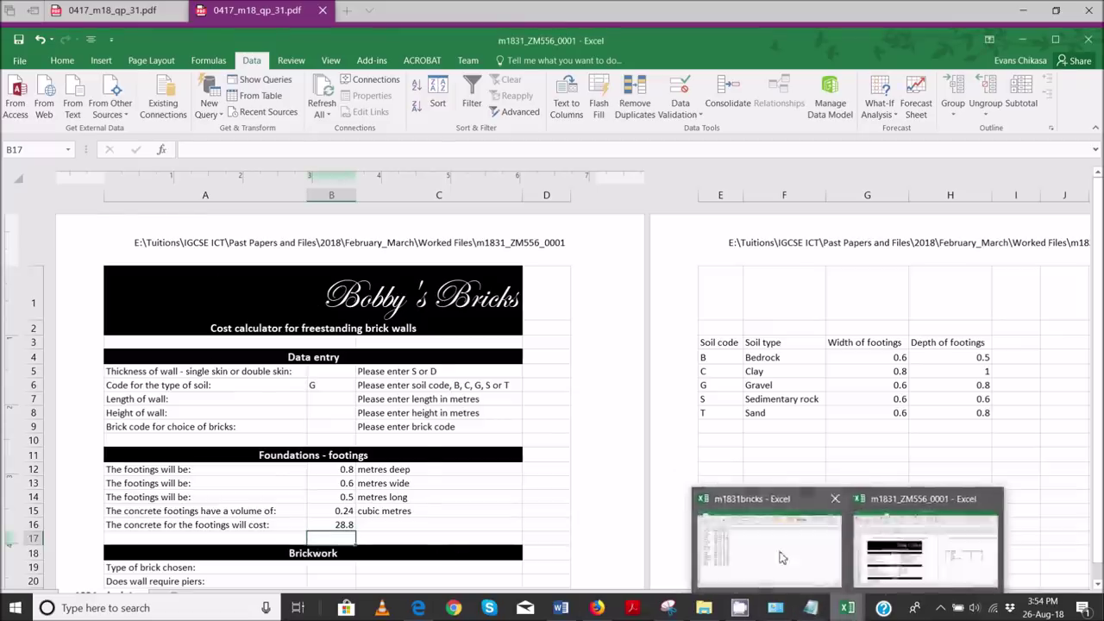
left_click(795, 573)
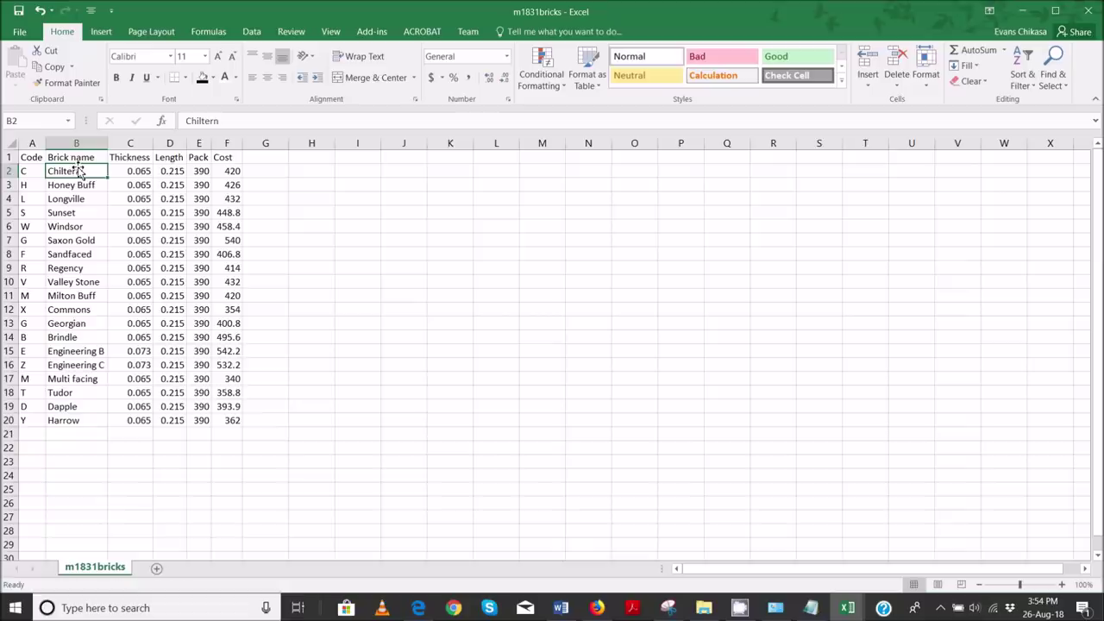
- Review the brick names in column B and compare the two M codes in A17 and A11
left_click_drag(77, 171, 91, 420)
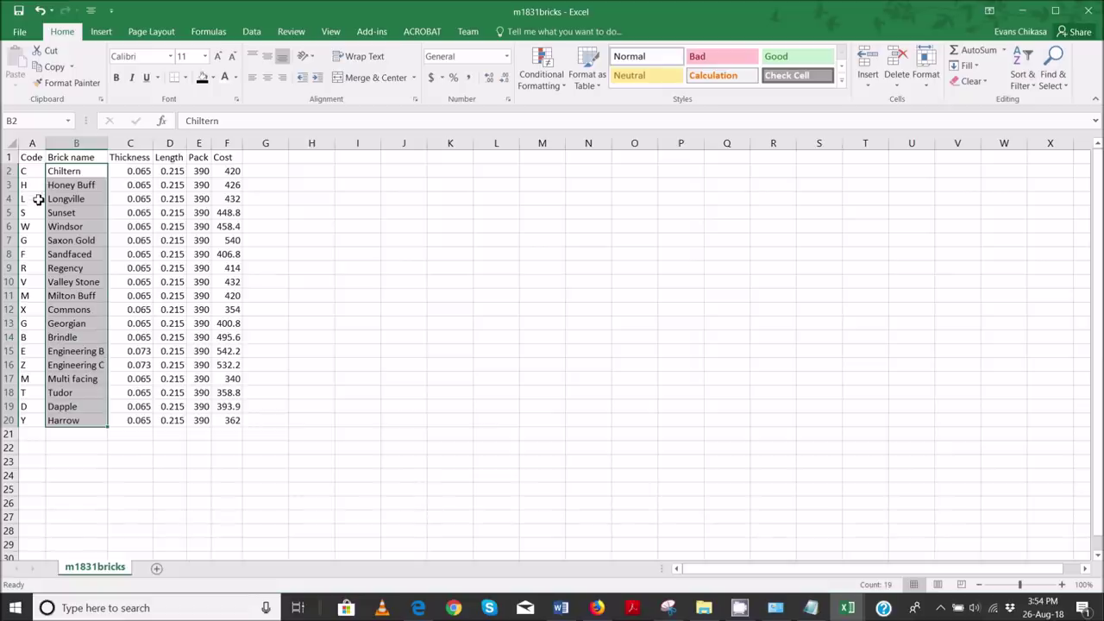
left_click(29, 382)
left_click(26, 296)
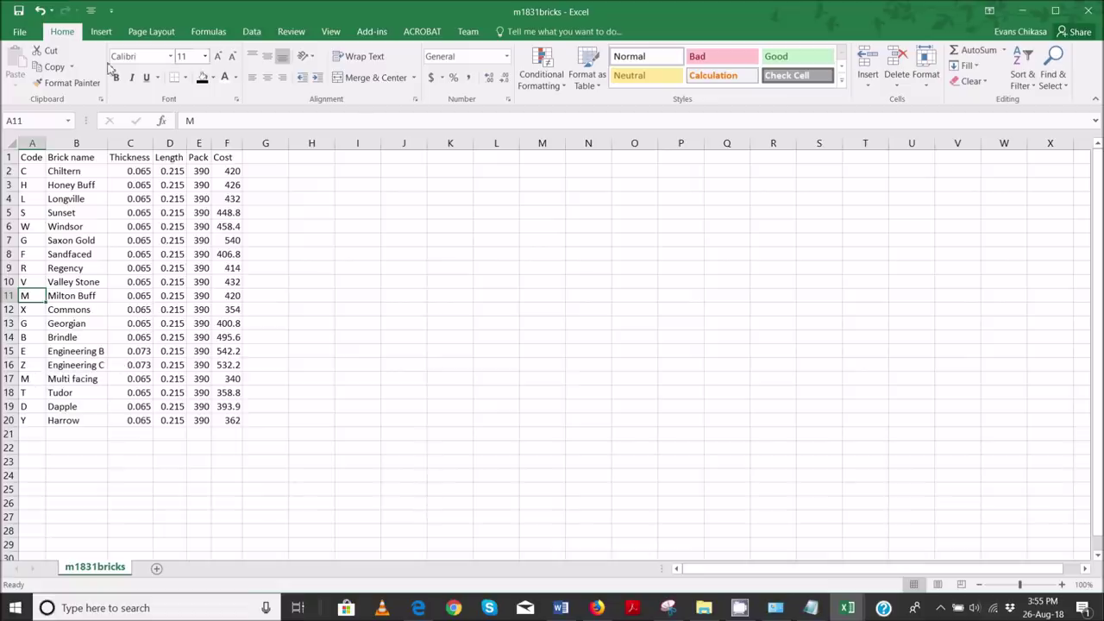
left_click_drag(27, 171, 43, 420)
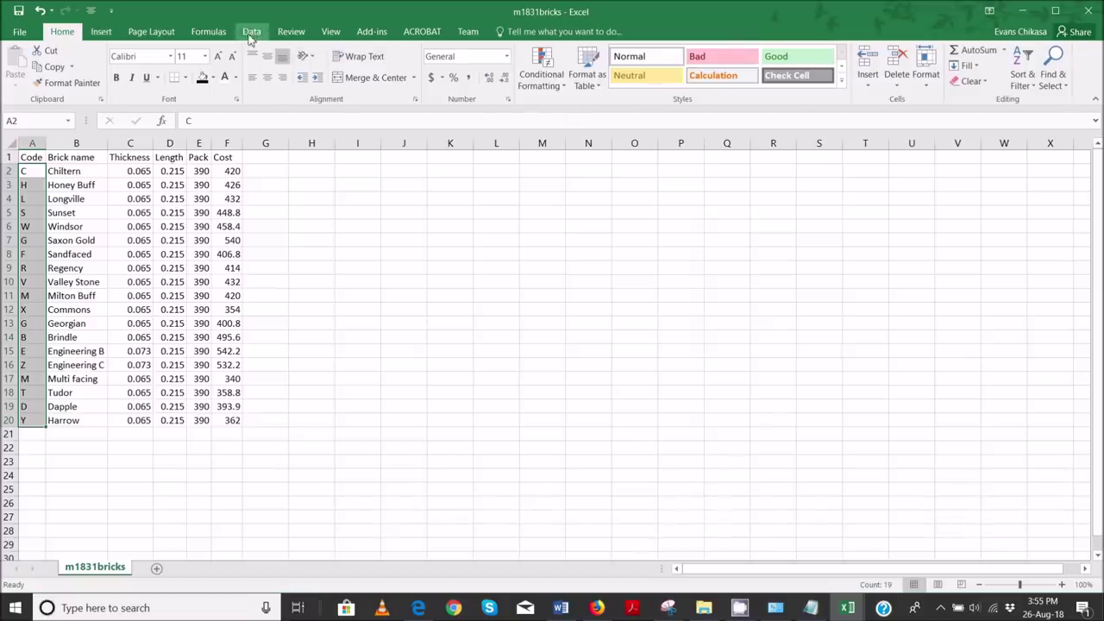
left_click(252, 32)
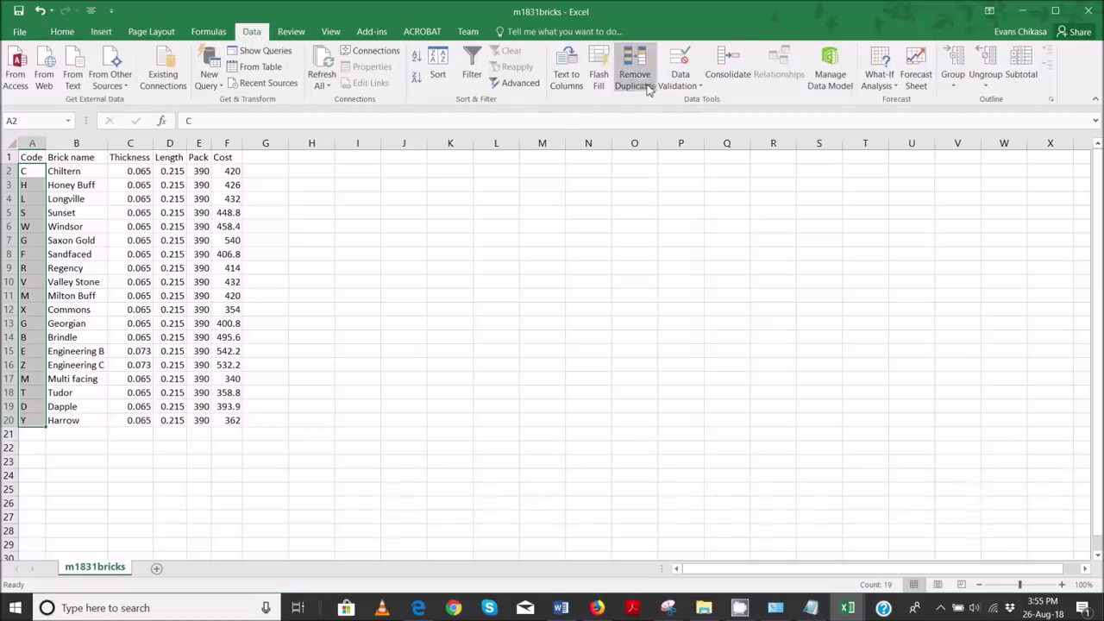
left_click(679, 87)
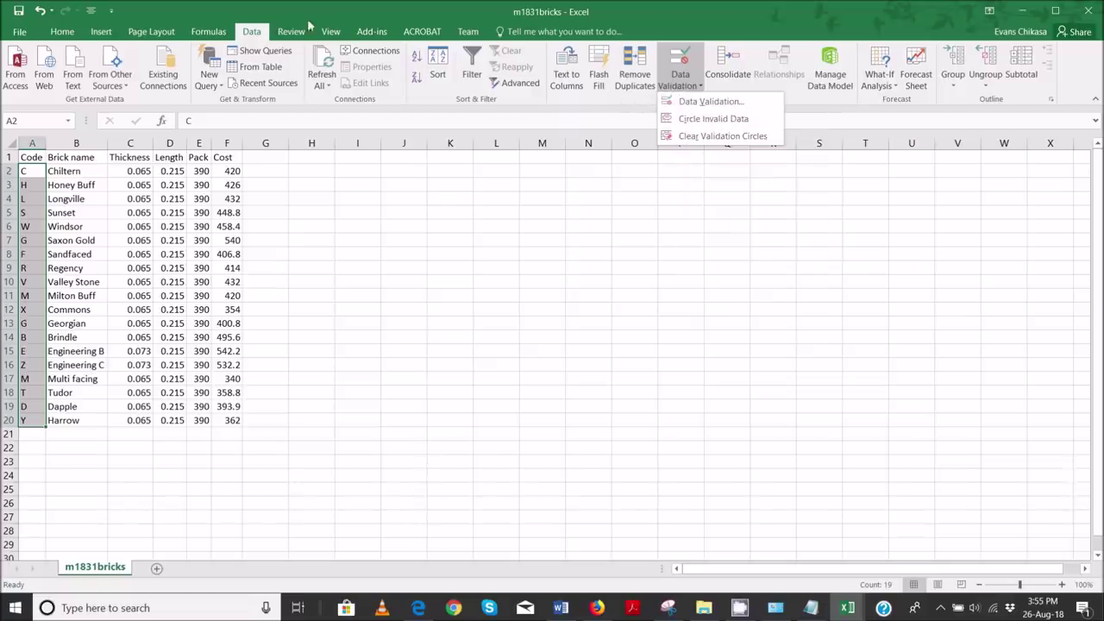
left_click(63, 31)
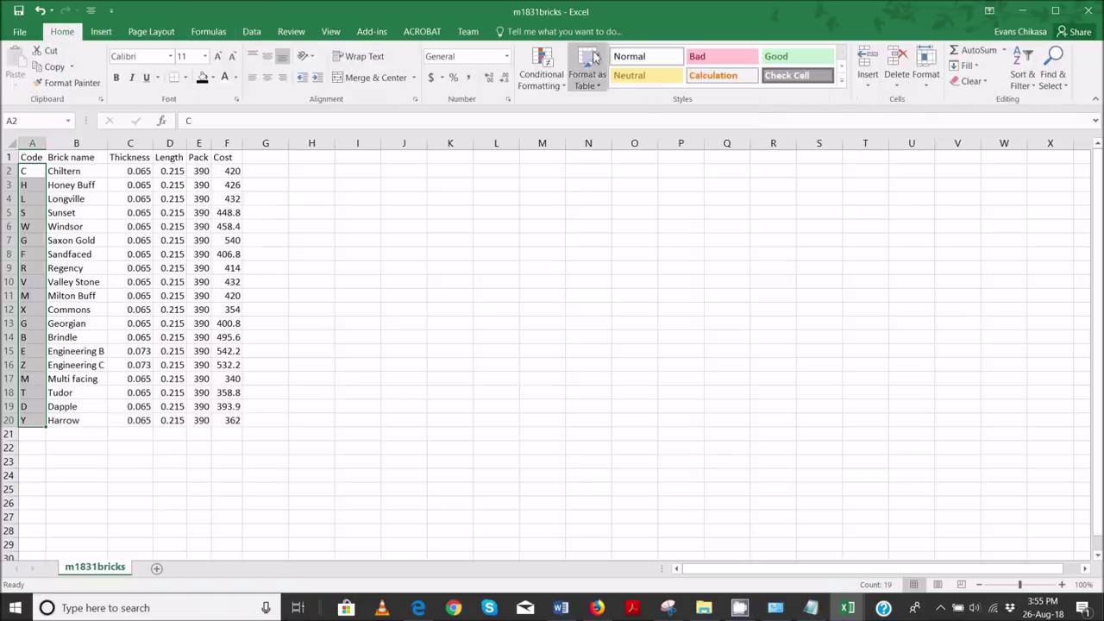
left_click(562, 85)
mouse_move(600, 216)
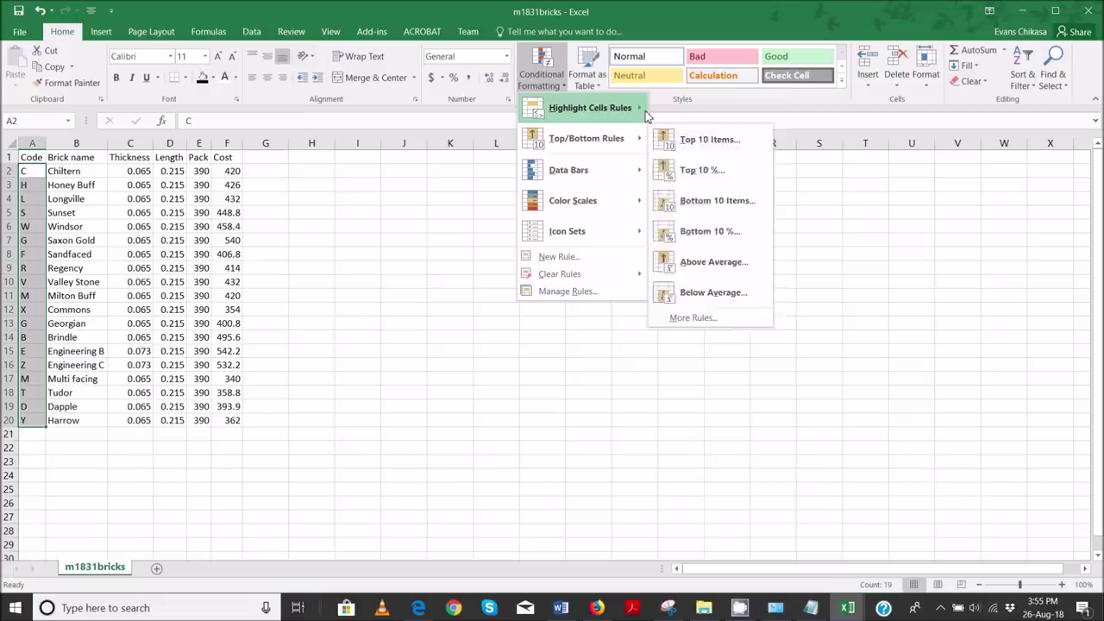
mouse_move(647, 115)
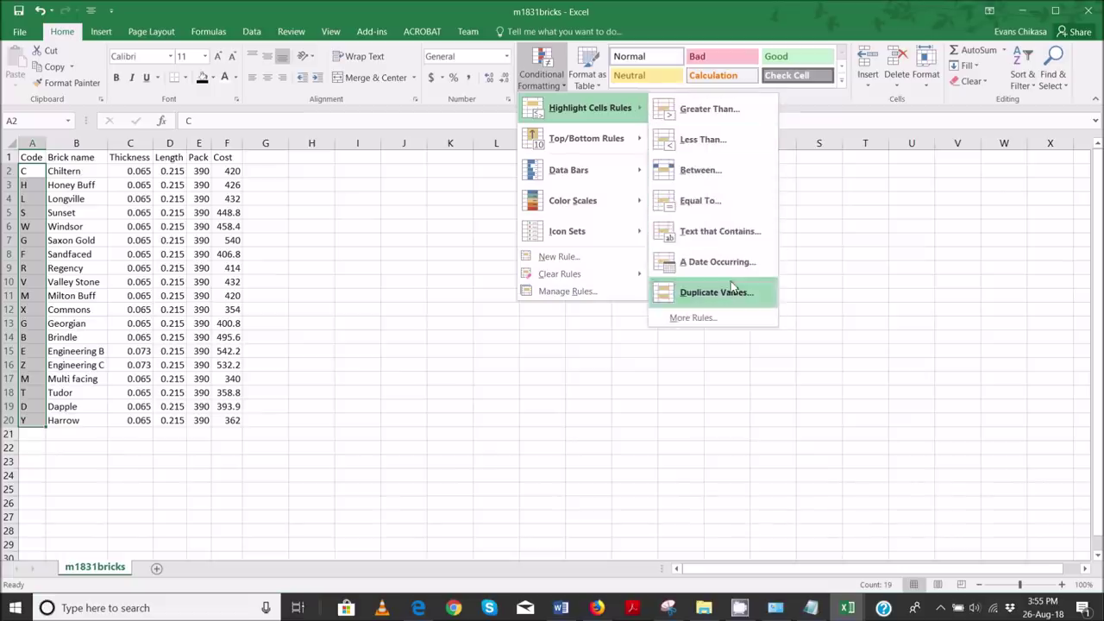
left_click(699, 292)
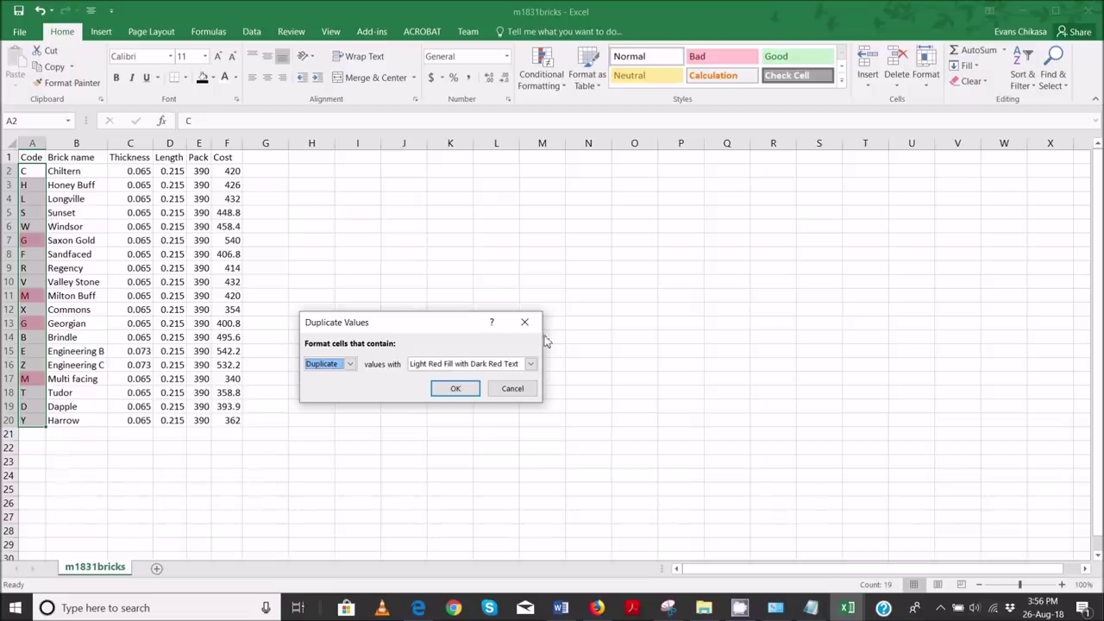
left_click(512, 388)
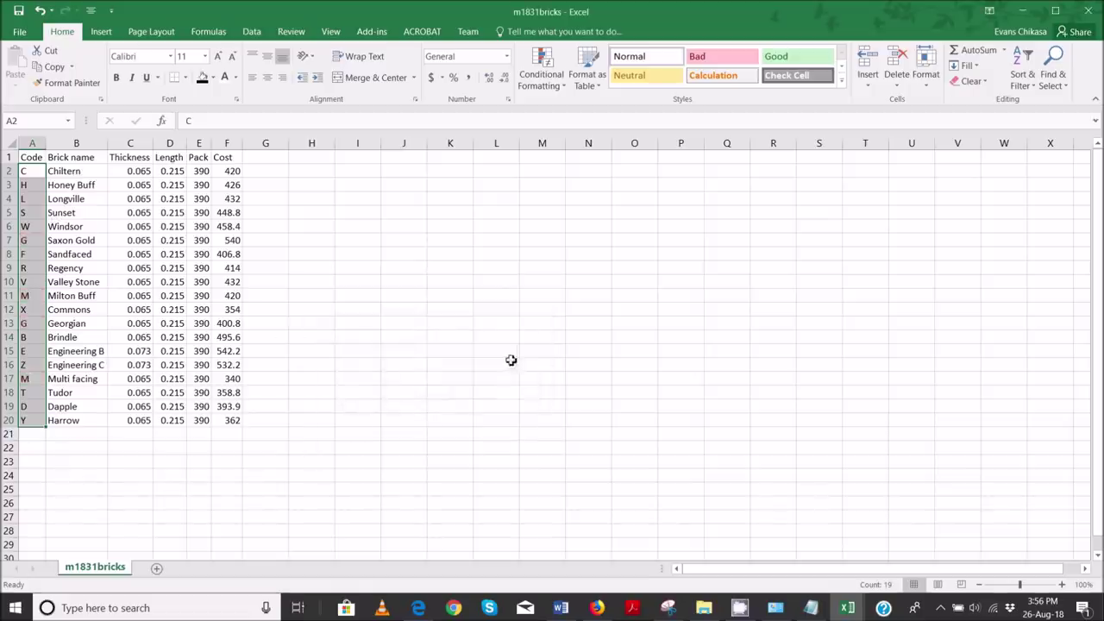
- Return to the m1831_ZM556_0001 calculator, select B9 and scroll to the Brickwork rows
mouse_move(852, 610)
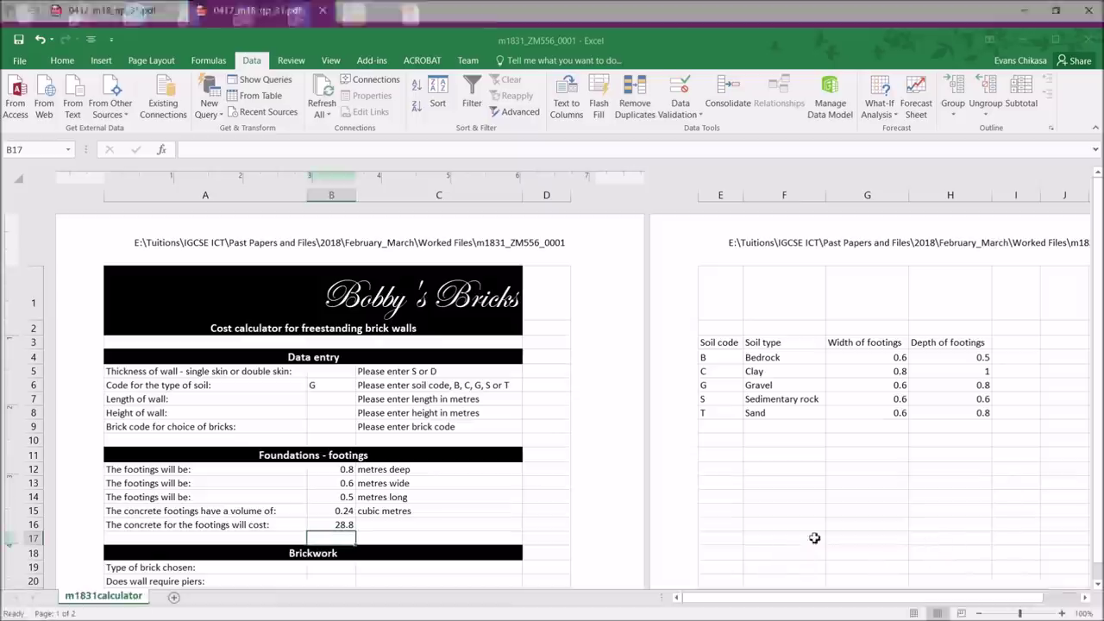
left_click(926, 551)
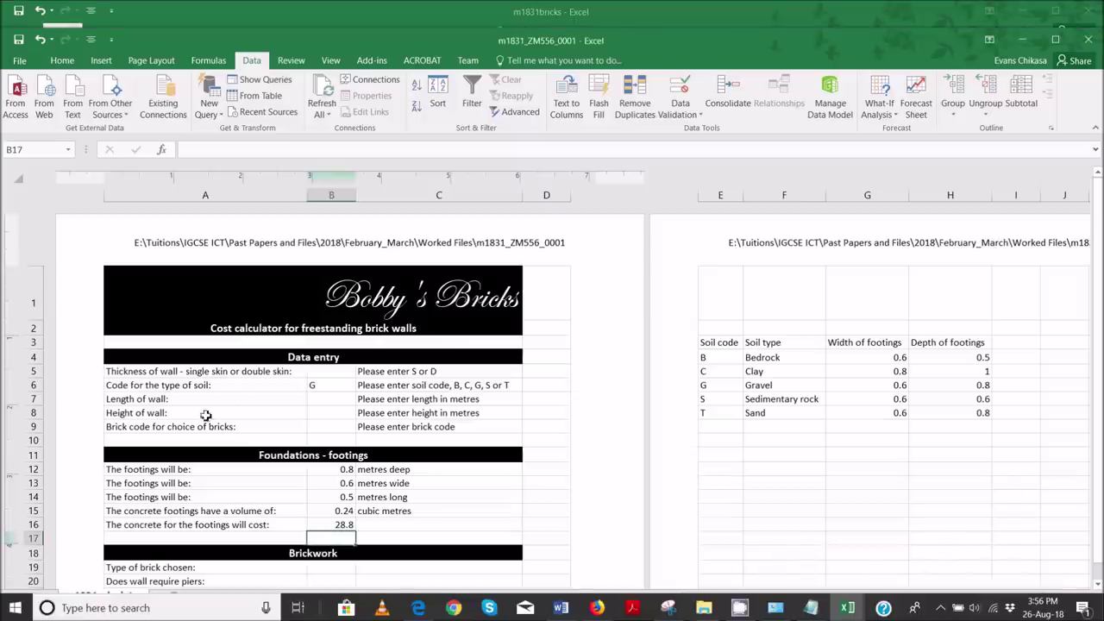
left_click(326, 428)
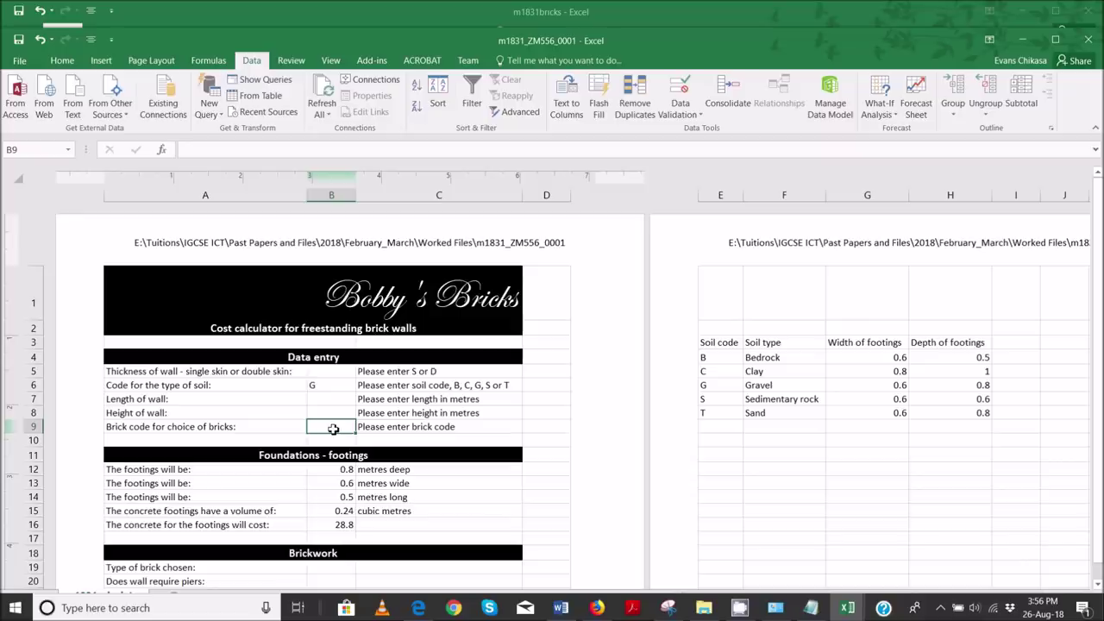
scroll(334, 428, "down", 1)
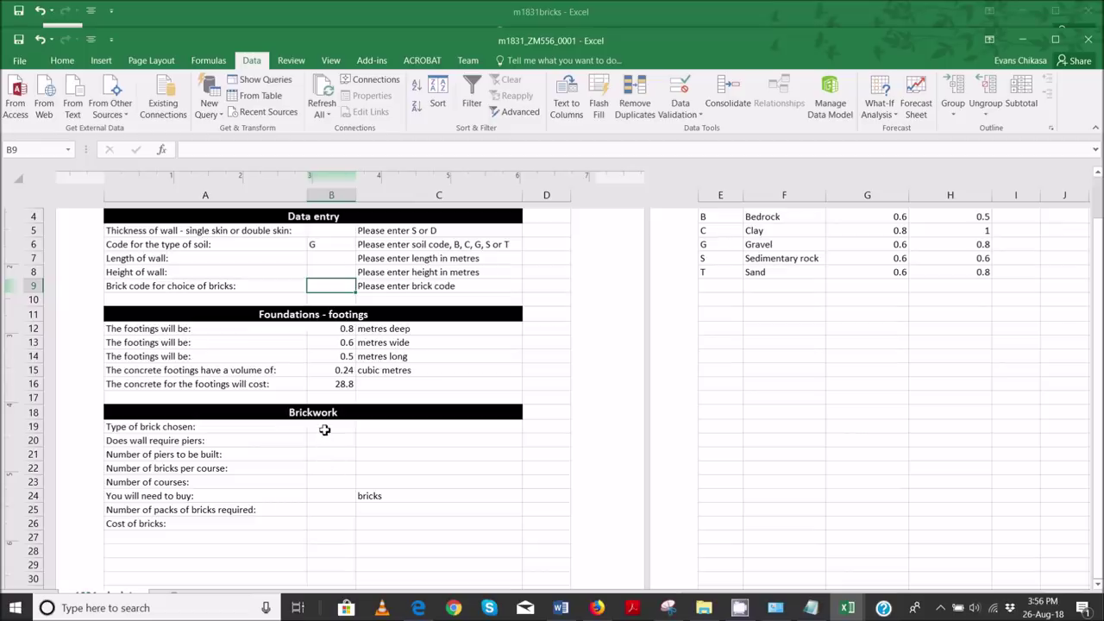
mouse_move(418, 607)
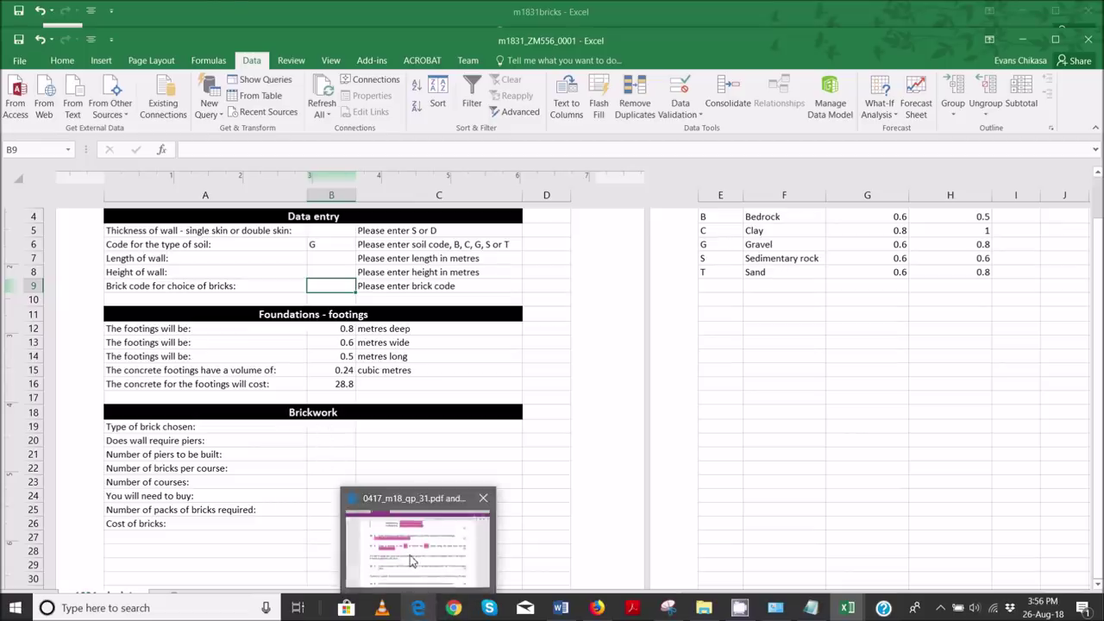
mouse_move(412, 561)
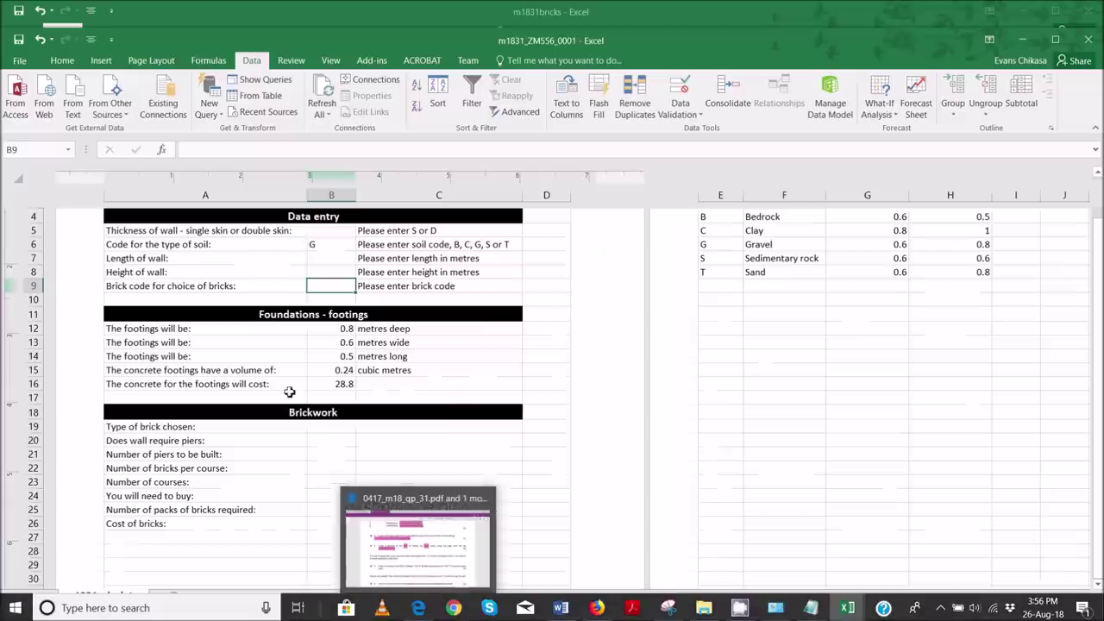
- Start a VLOOKUP in B19 that uses B9 as the lookup value
left_click(336, 427)
type("=vl")
key("Tab")
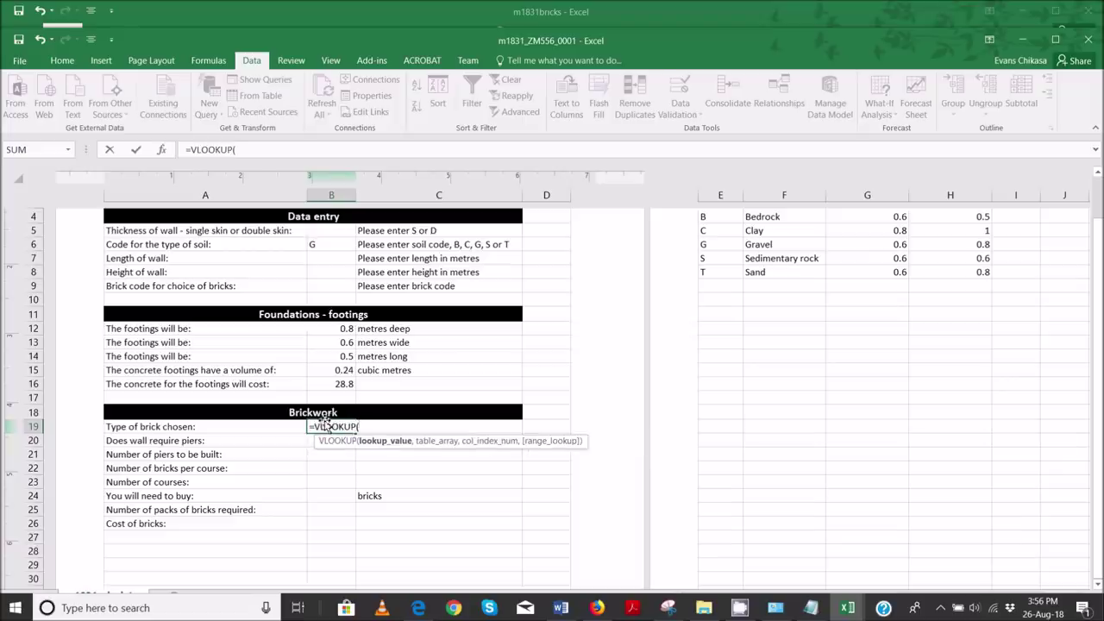
left_click(328, 287)
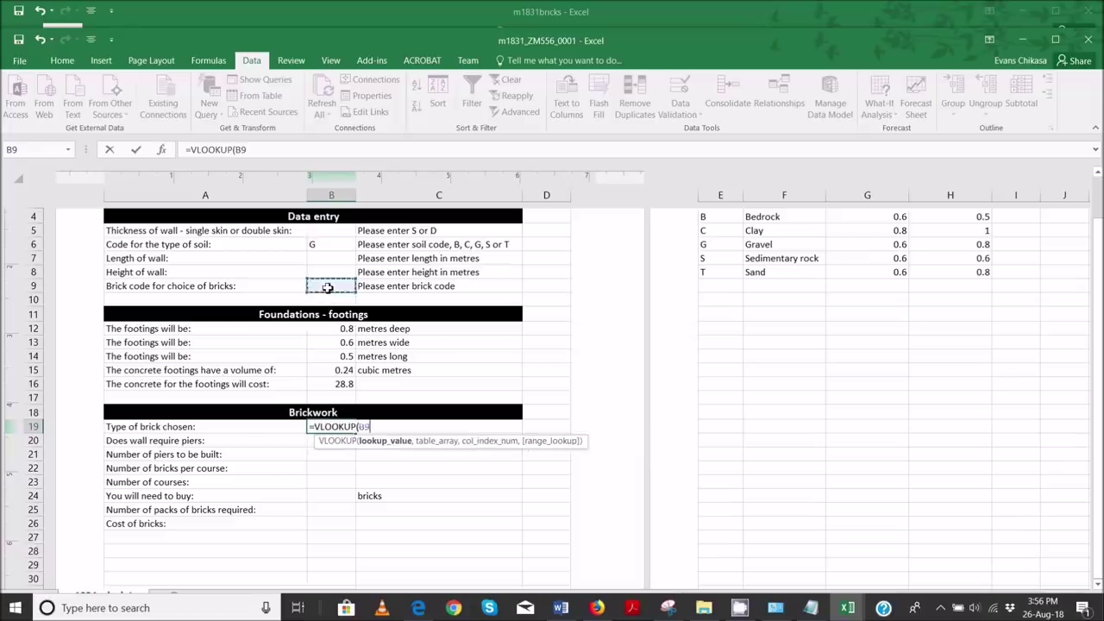
type(",")
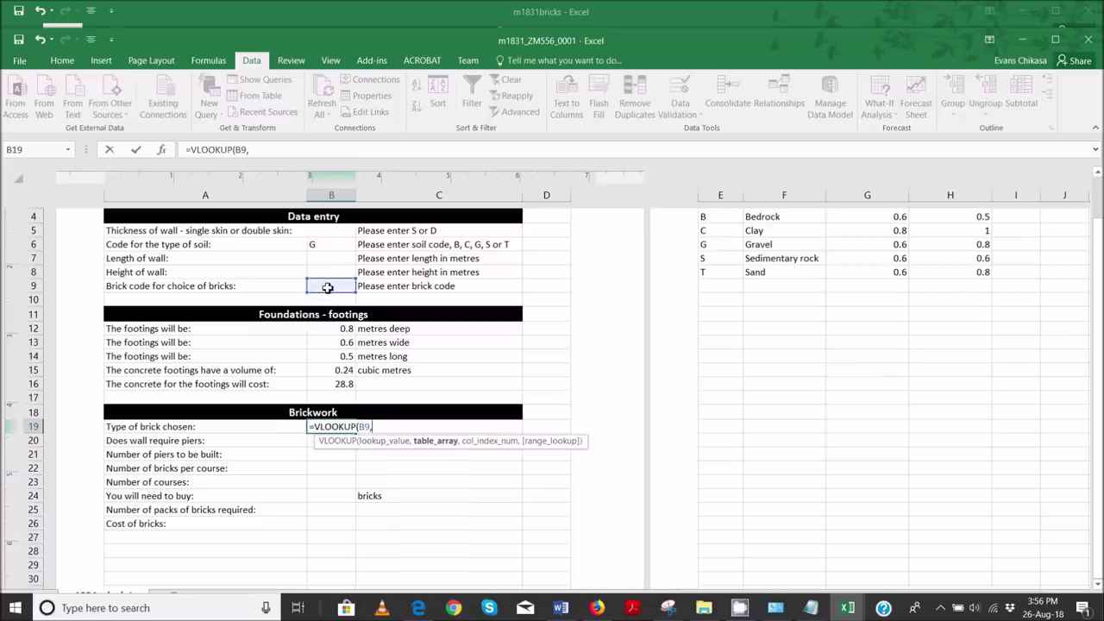
- Finish it with table m1831bricks!$A$2:$F$20, column 2 and FALSE, and commit
mouse_move(848, 607)
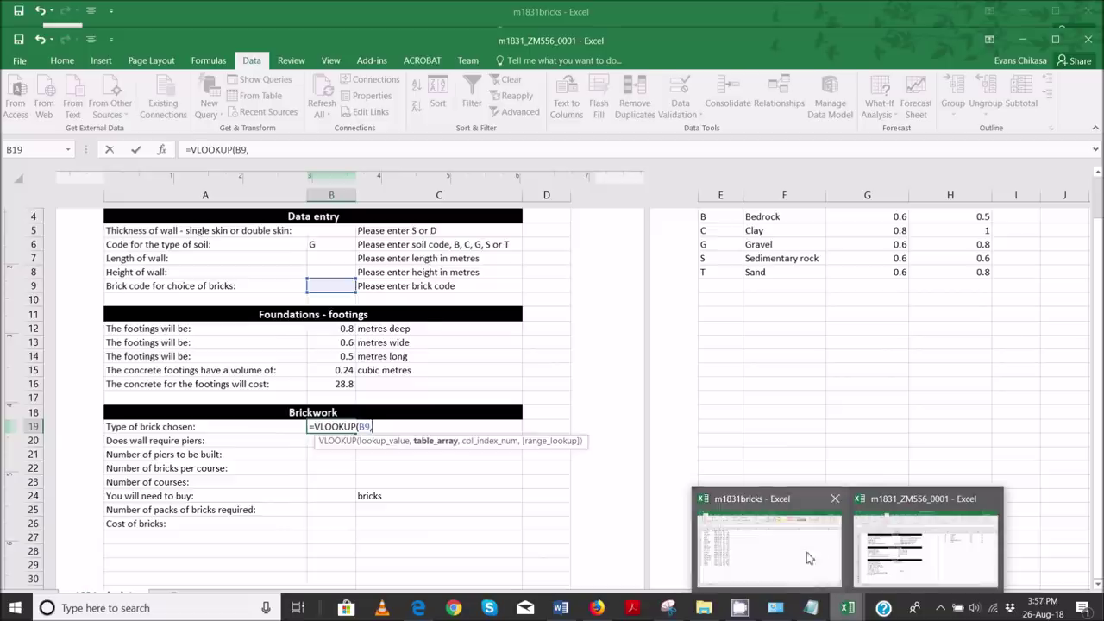
left_click(806, 552)
left_click(39, 173)
left_click_drag(38, 172, 234, 419)
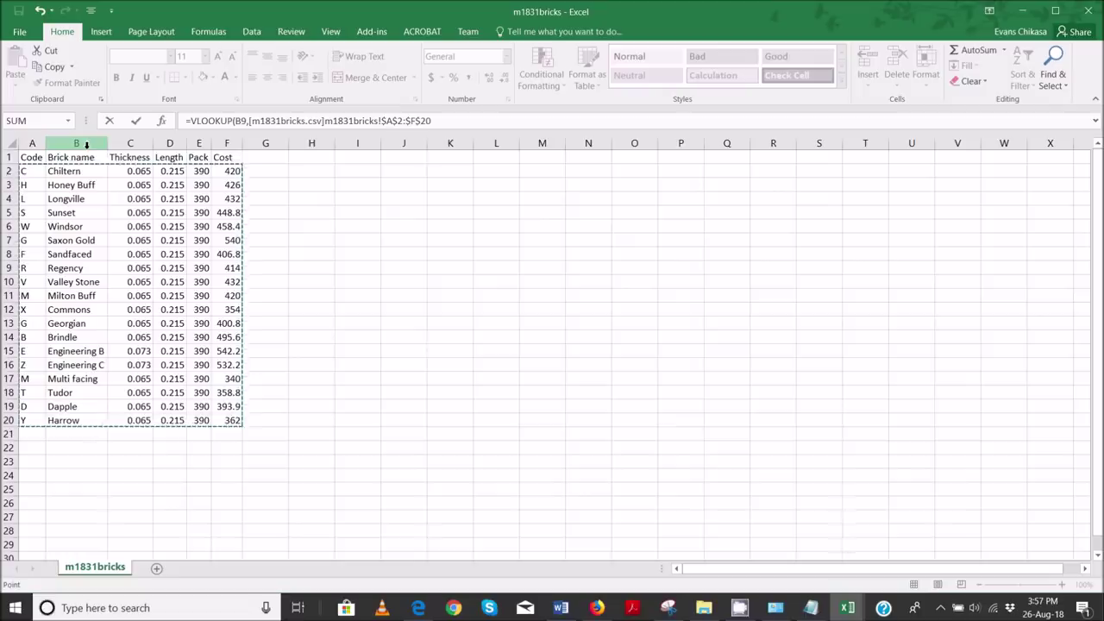
left_click(493, 122)
type(",2")
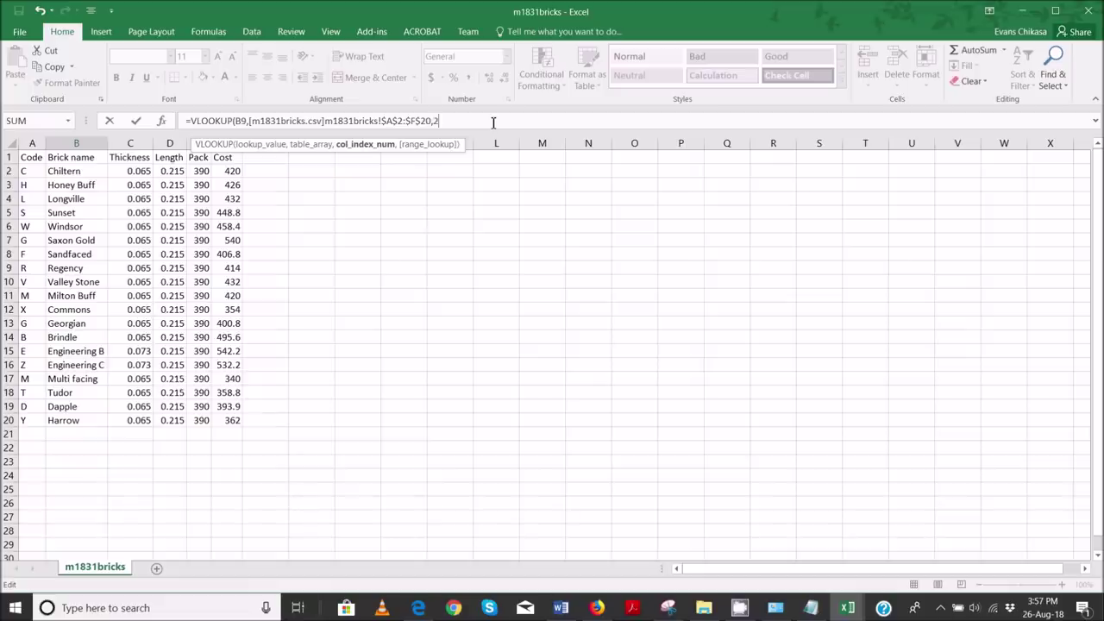
type(",")
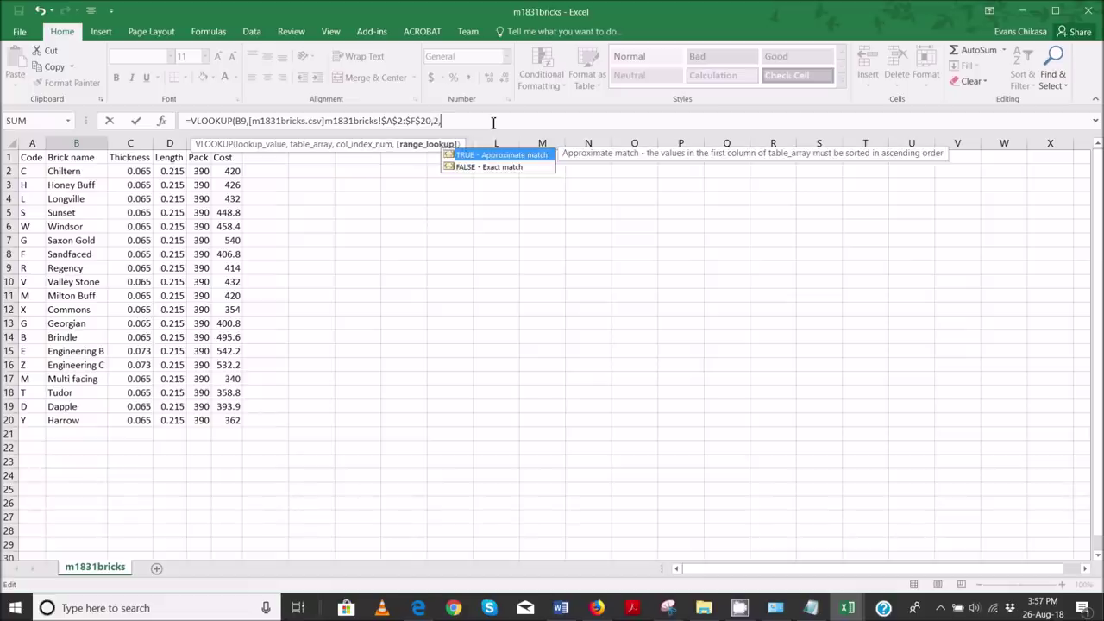
type("false)")
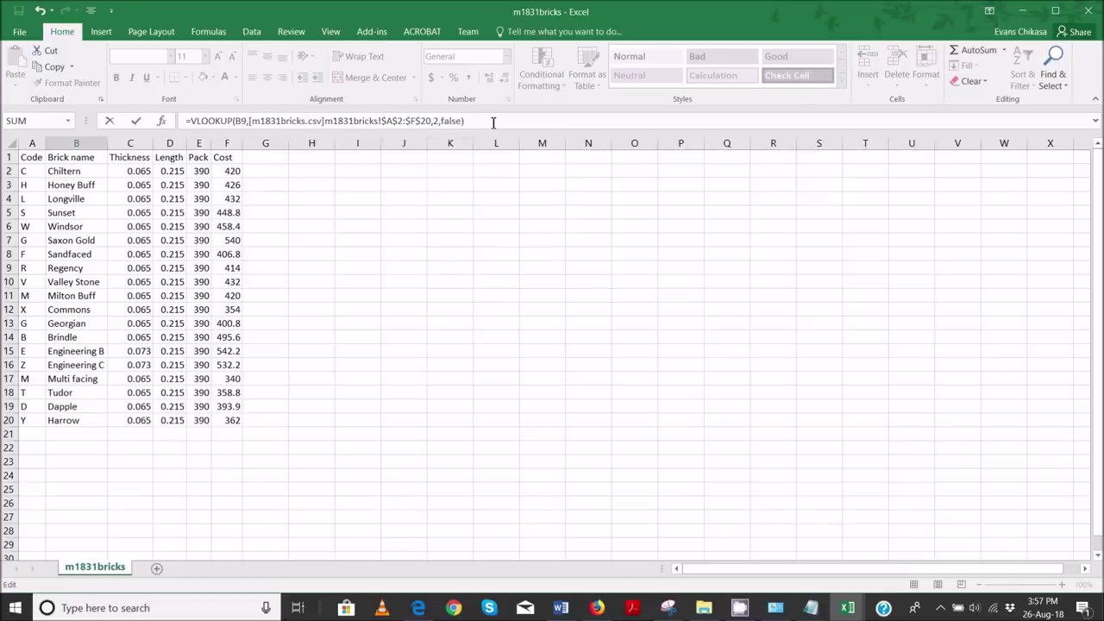
key("Return")
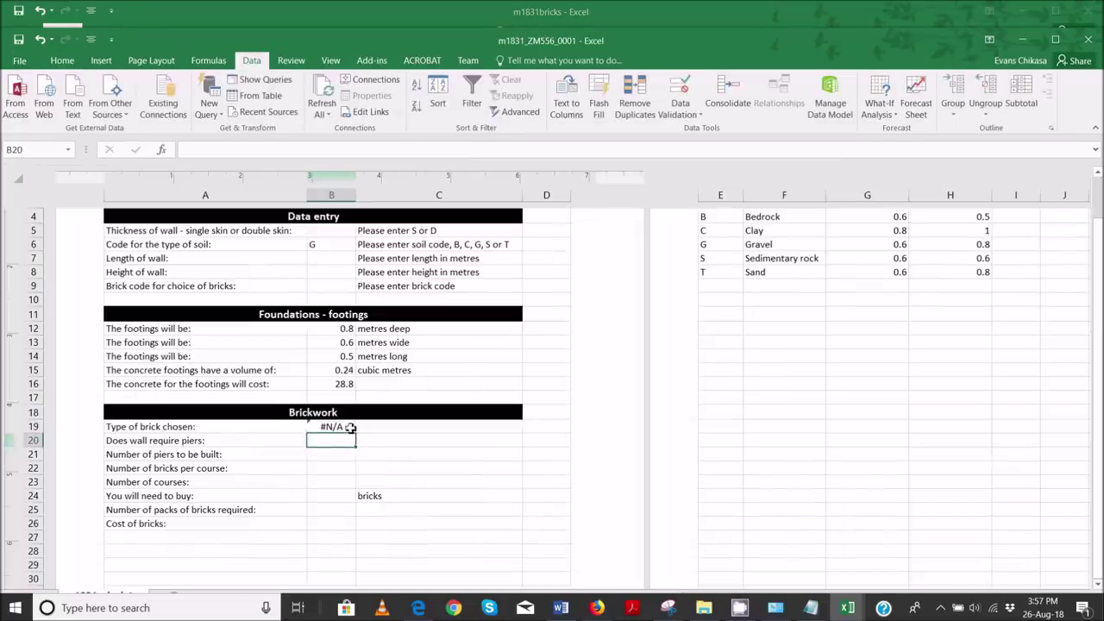
- Test the lookup by entering brick code g in B9, which returns Saxon Gold in B19
left_click(350, 429)
left_click(350, 286)
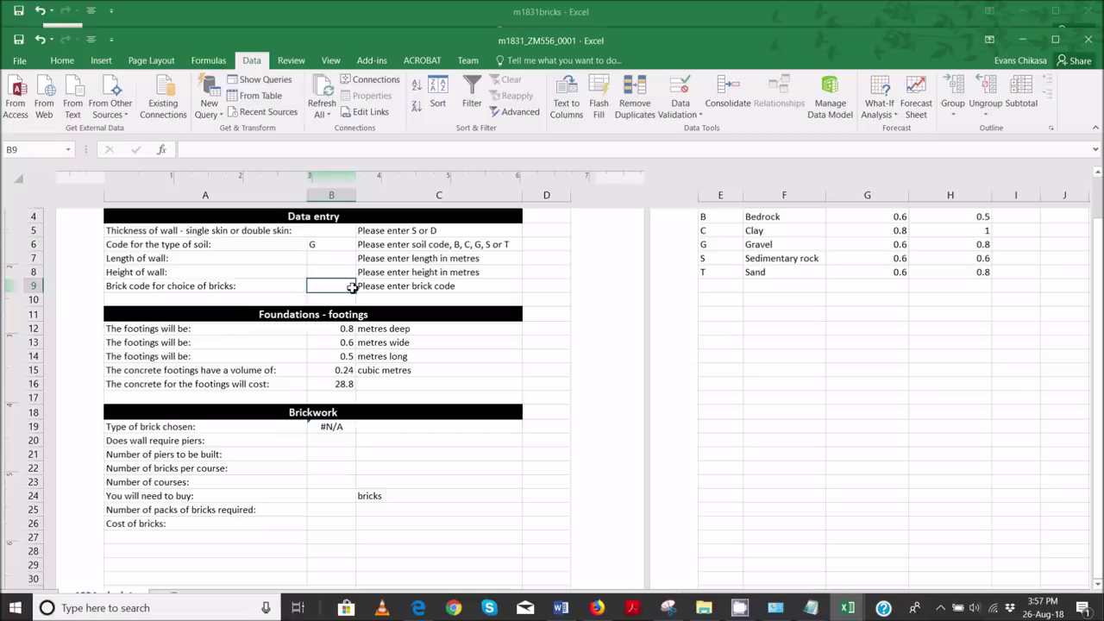
type("g")
key("Return")
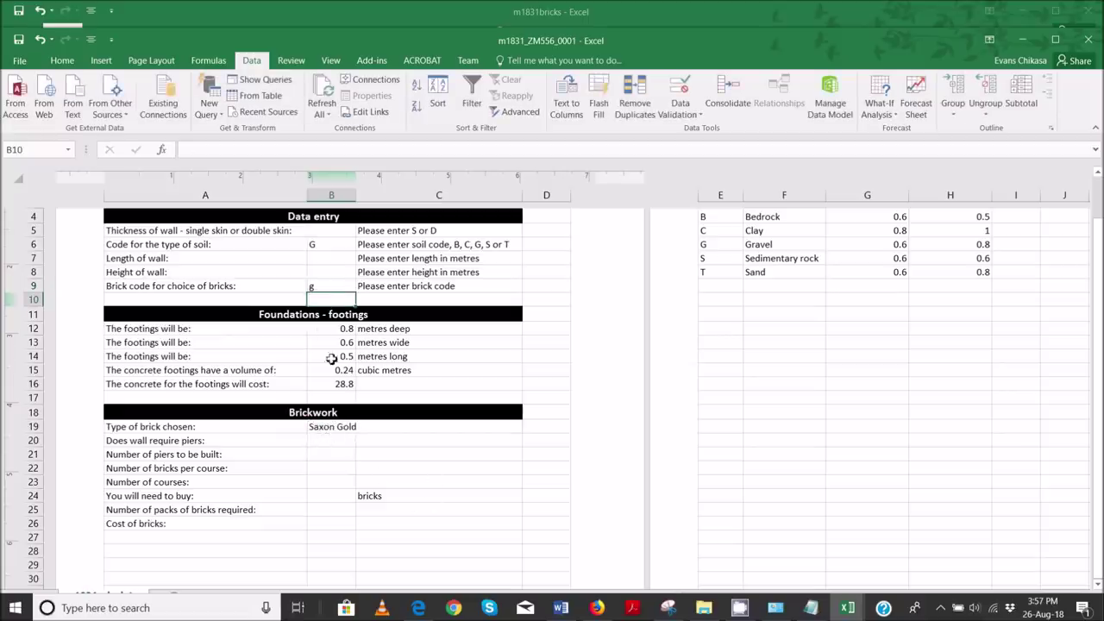
- Clear B9 and B6, then bring the question paper PDF back up
left_click(327, 285)
key("Delete")
left_click(328, 245)
key("Delete")
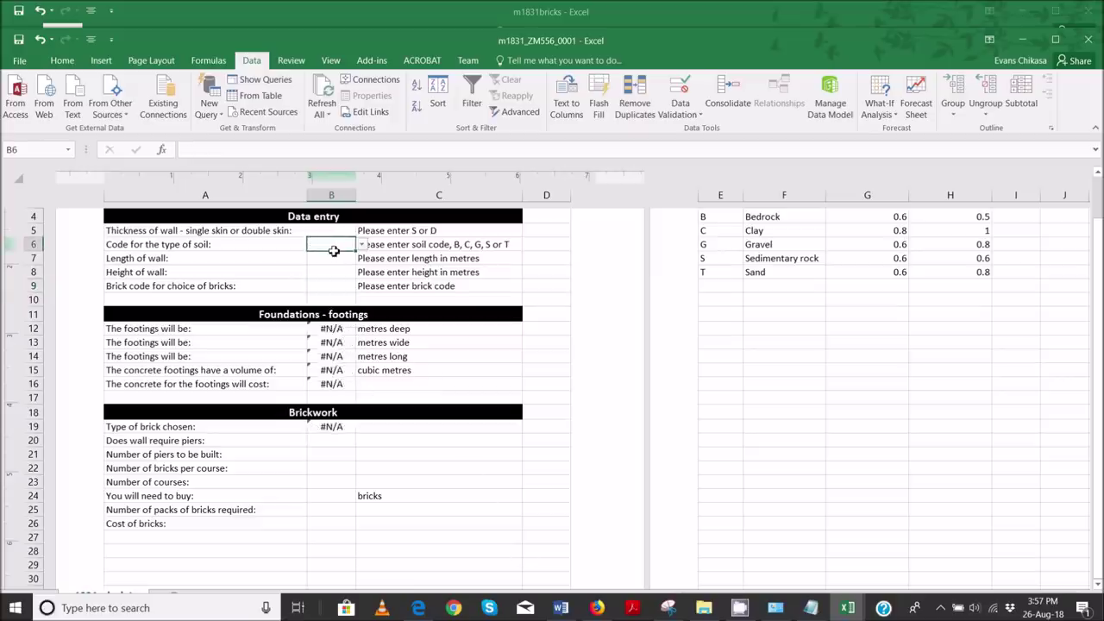
left_click(323, 398)
left_click(328, 466)
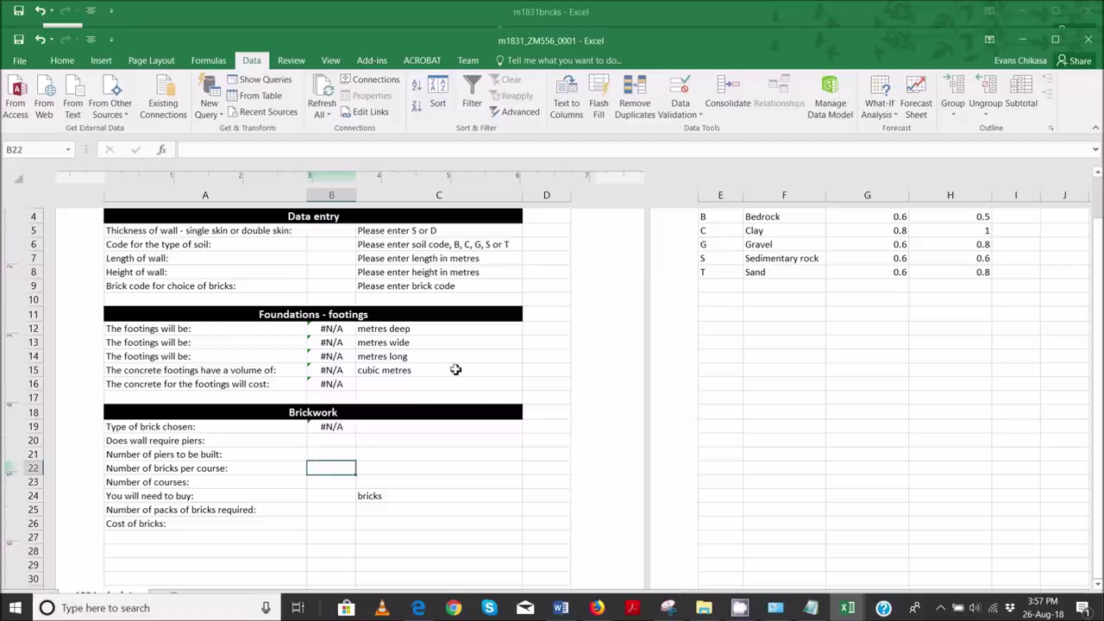
mouse_move(421, 609)
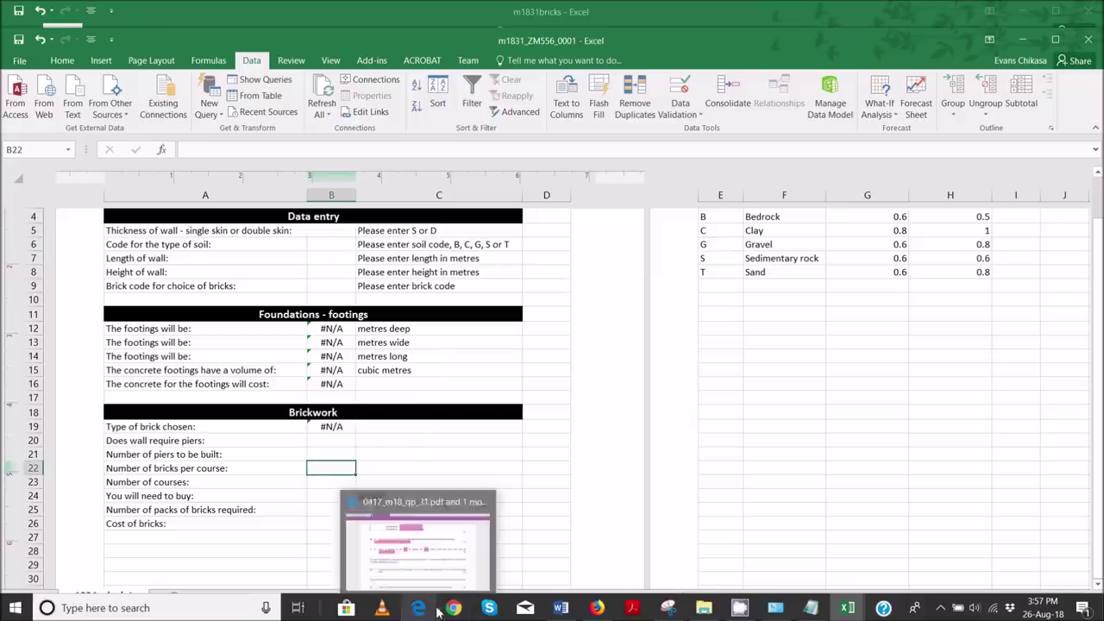
left_click(421, 573)
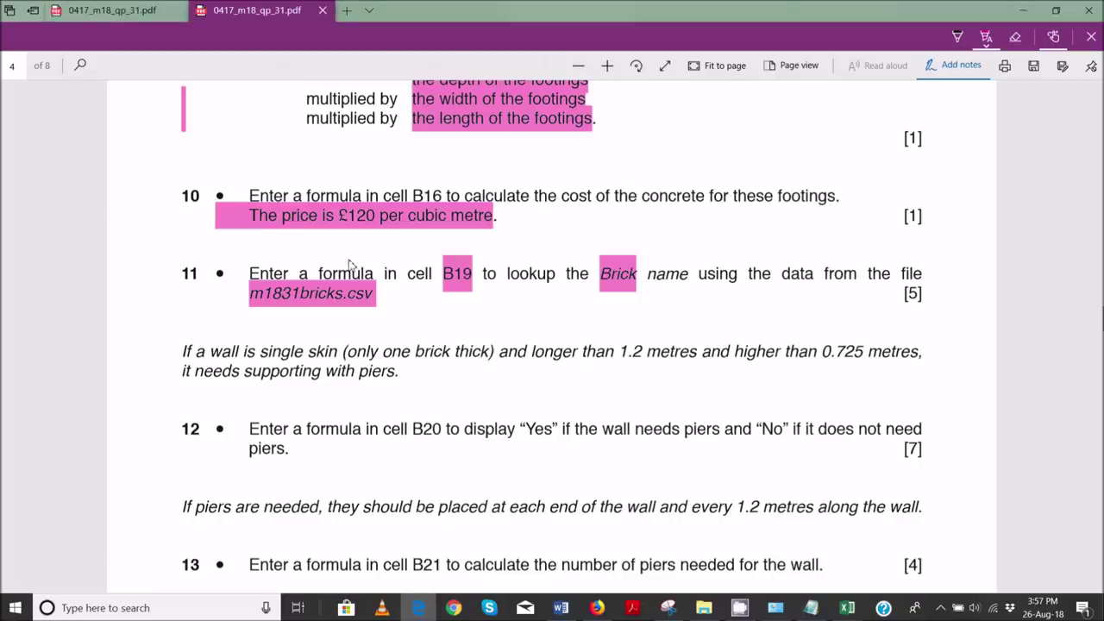